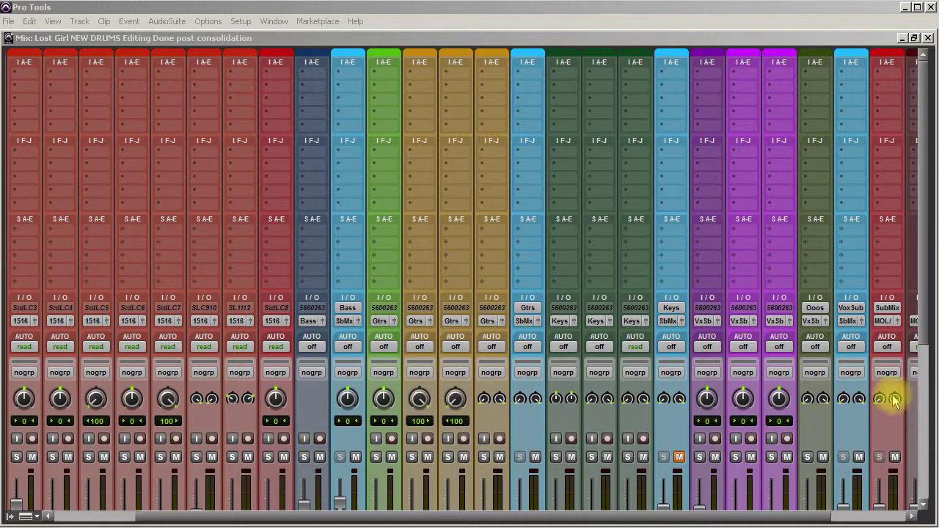
Step: Scroll and drag through the Mix window to bring the EG 1 guitar strip into view
drag(572, 516, 225, 495)
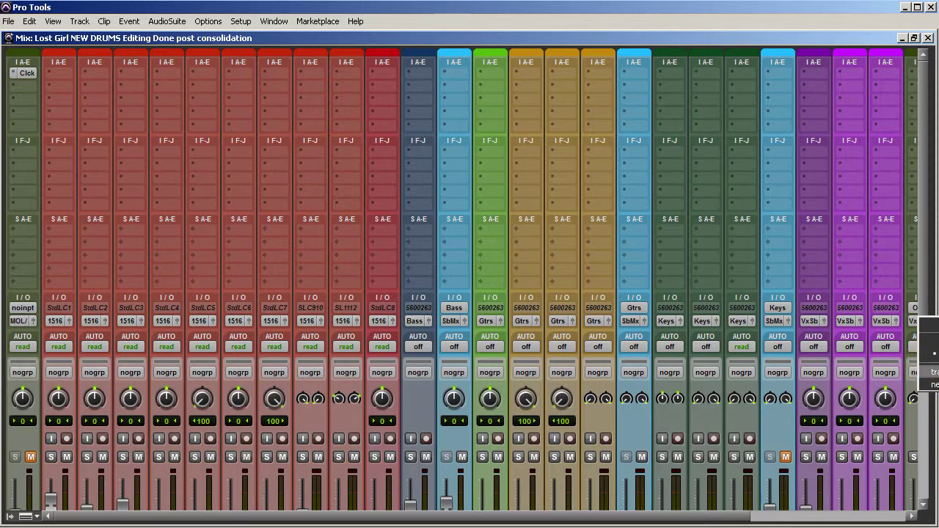
click(613, 517)
drag(612, 517, 828, 515)
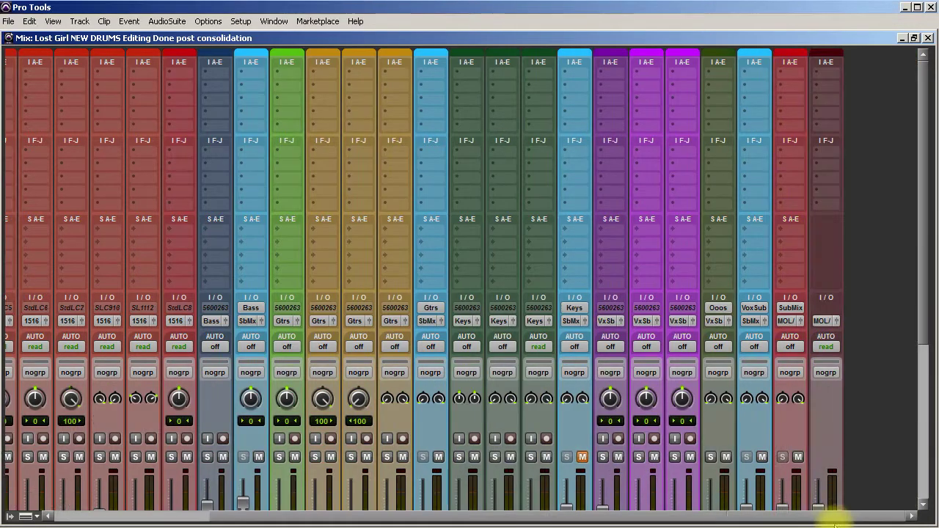
scroll(538, 426, down, 3)
scroll(539, 426, up, 3)
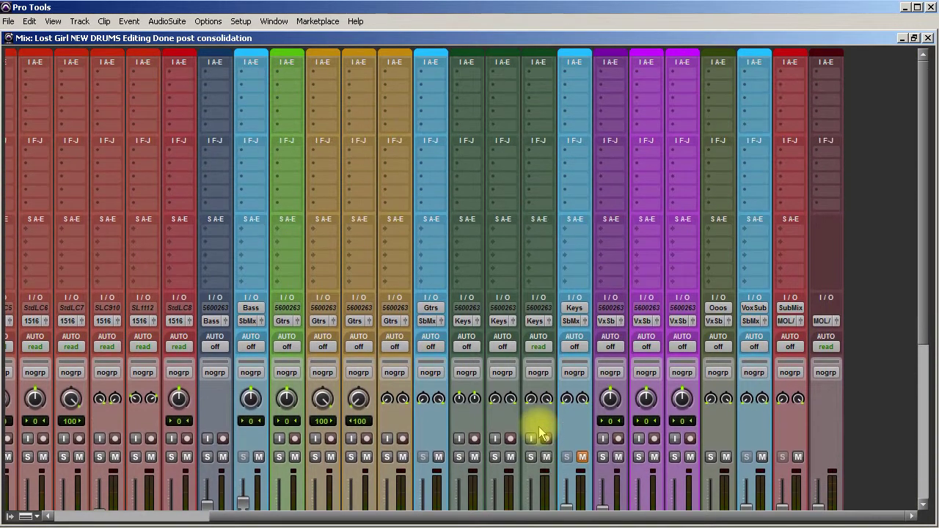
drag(541, 516, 475, 522)
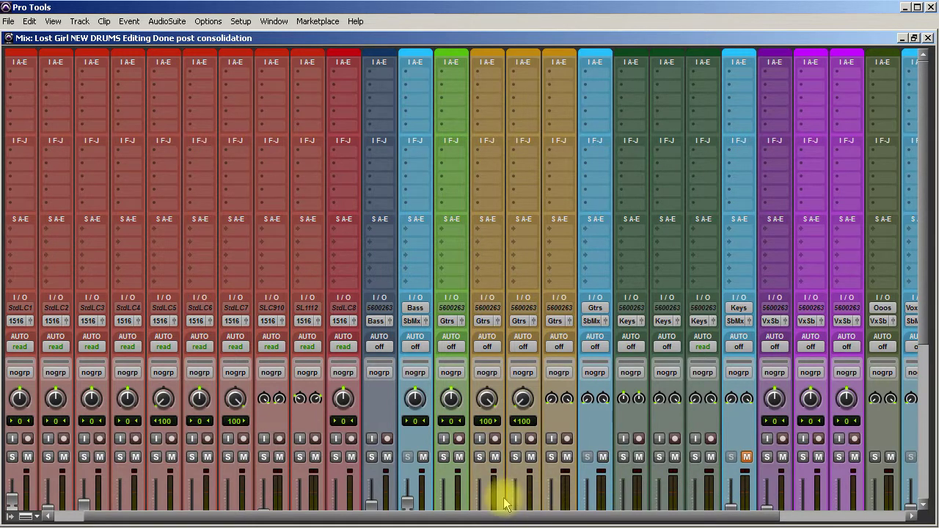
drag(496, 514, 447, 514)
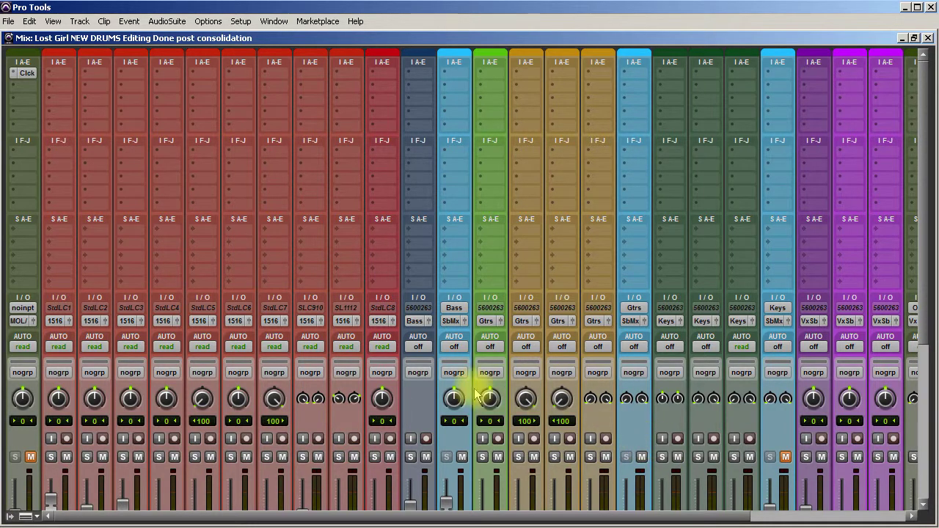
scroll(478, 386, down, 2)
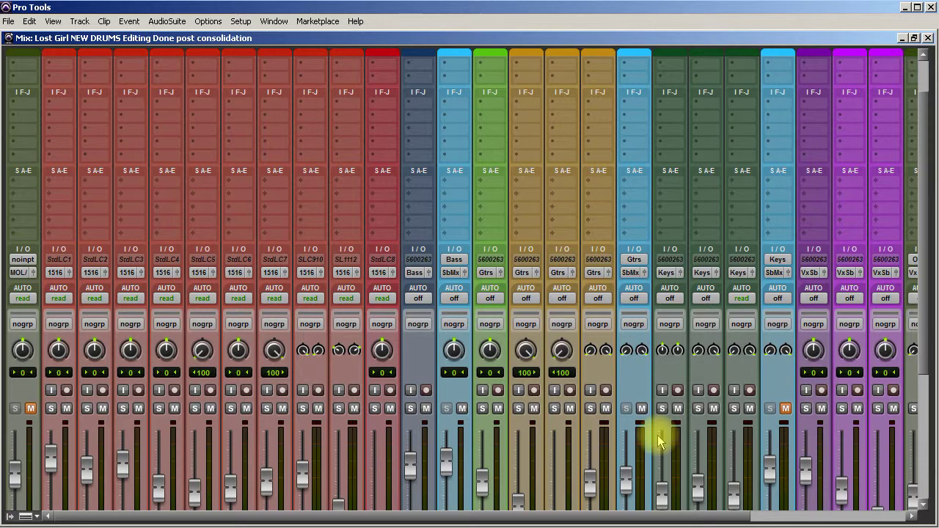
scroll(489, 346, up, 2)
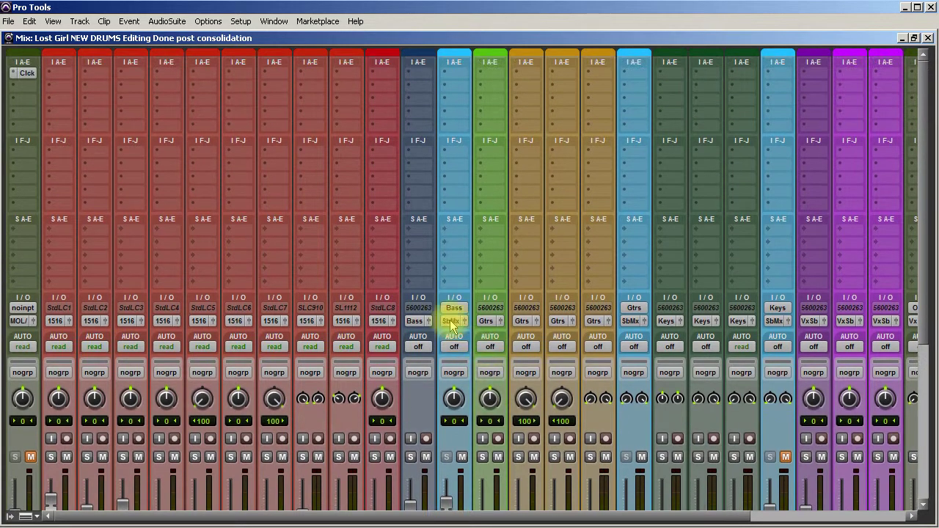
Step: Try a 7-band EQ3 on EG 1 with a 5 dB cut near 390 Hz, then remove it
click(522, 74)
mouse_move(544, 96)
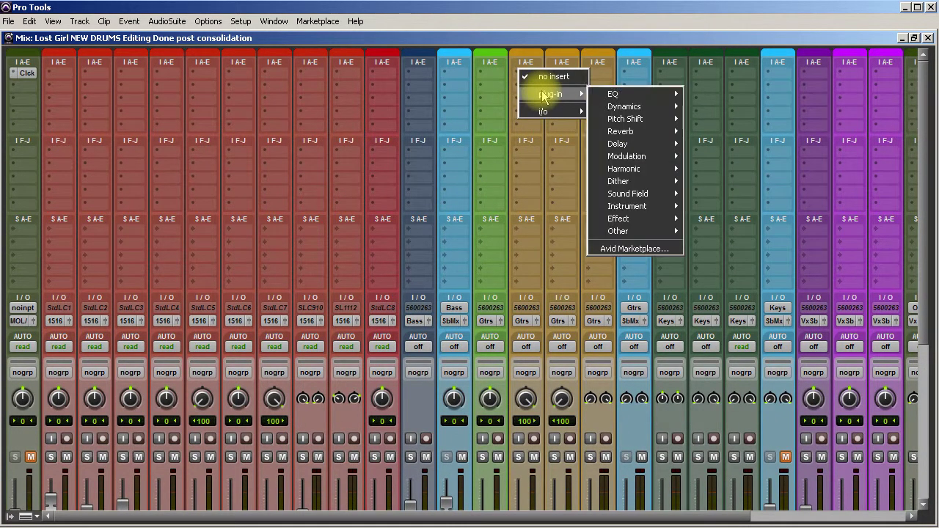
mouse_move(661, 94)
click(704, 143)
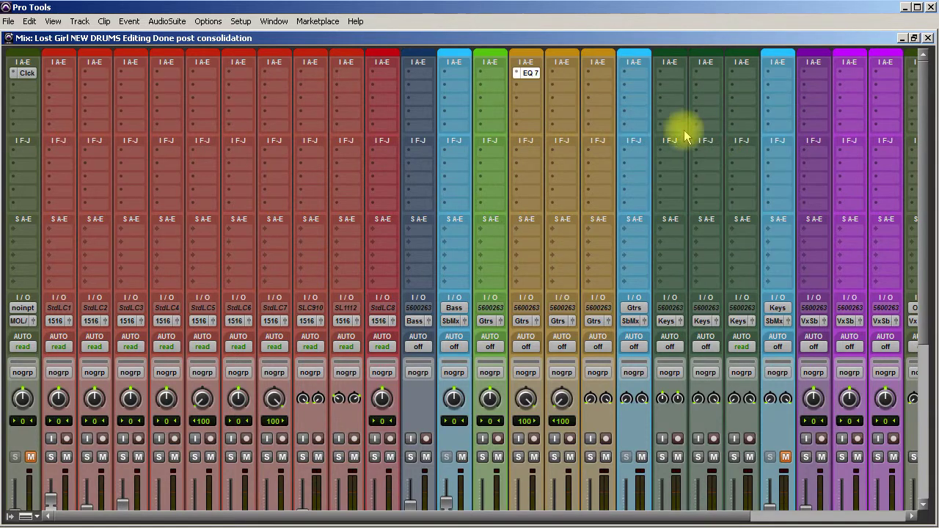
click(527, 73)
drag(554, 237, 580, 261)
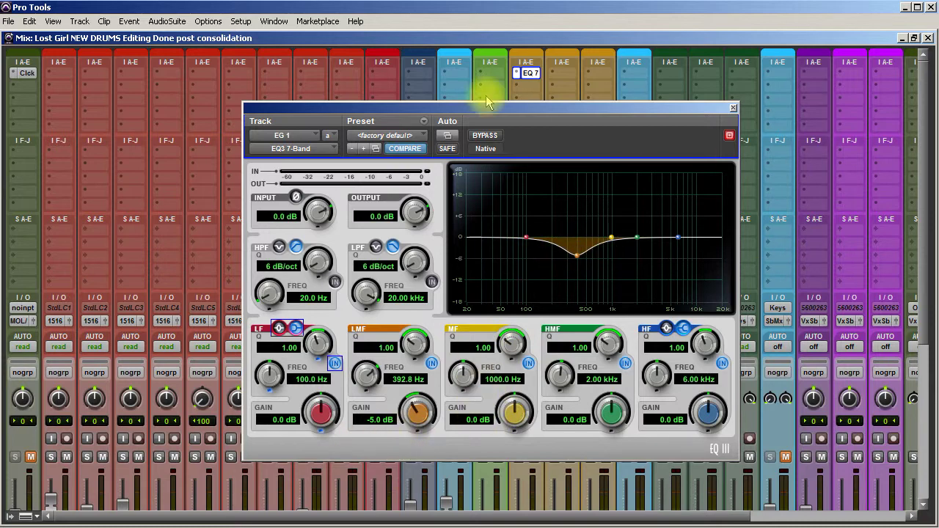
click(732, 108)
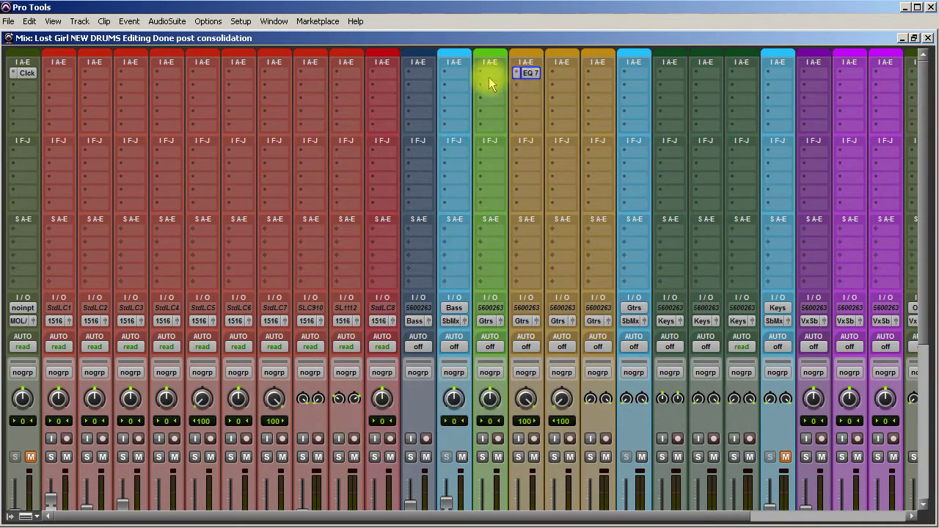
click(526, 72)
click(551, 76)
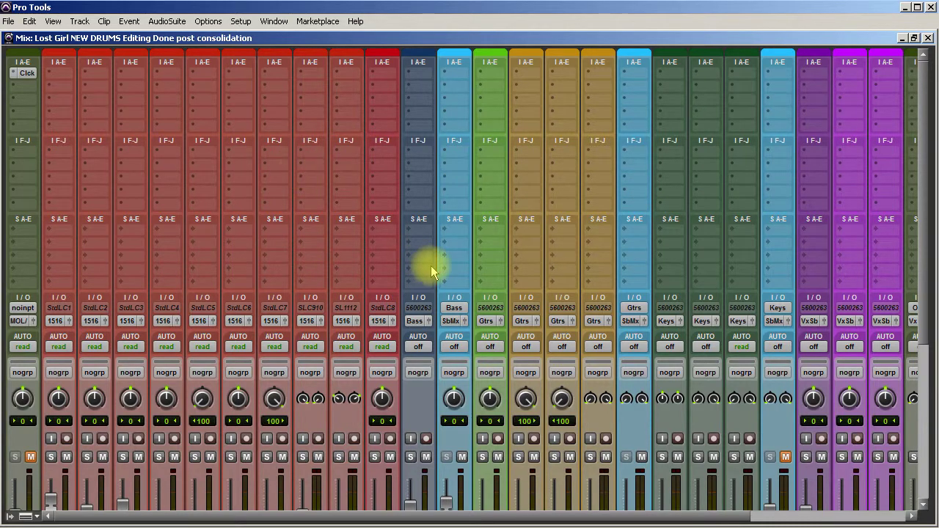
Step: Briefly solo and unsolo the Bass track while scrolling around the Mix window
scroll(431, 266, down, 5)
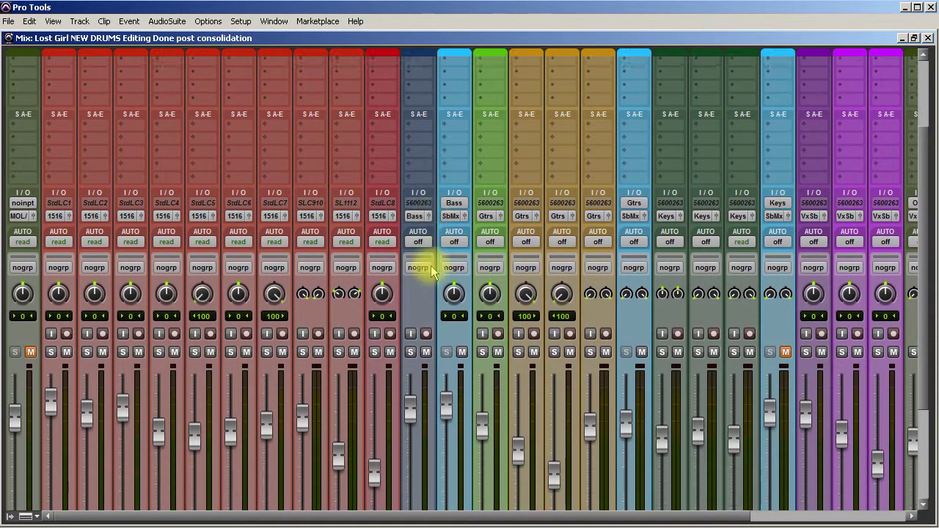
scroll(431, 265, down, 3)
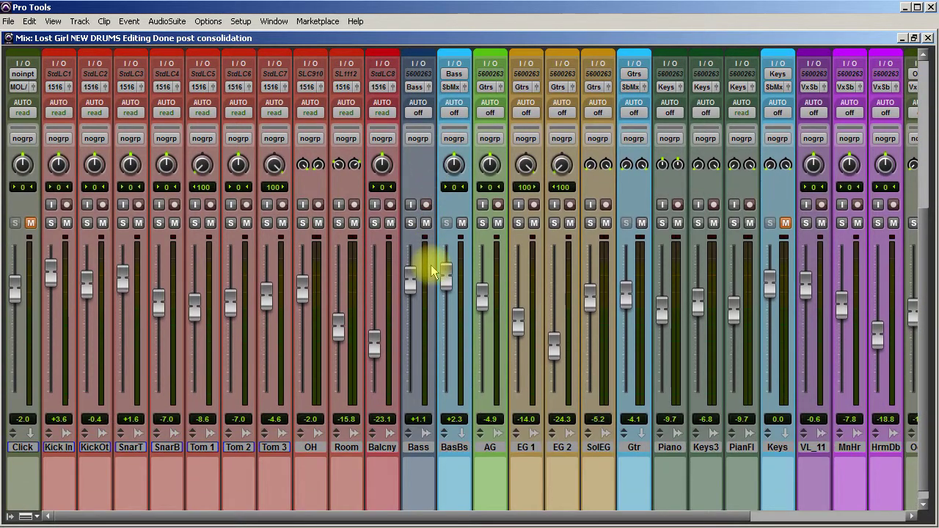
scroll(431, 265, up, 6)
scroll(431, 271, up, 2)
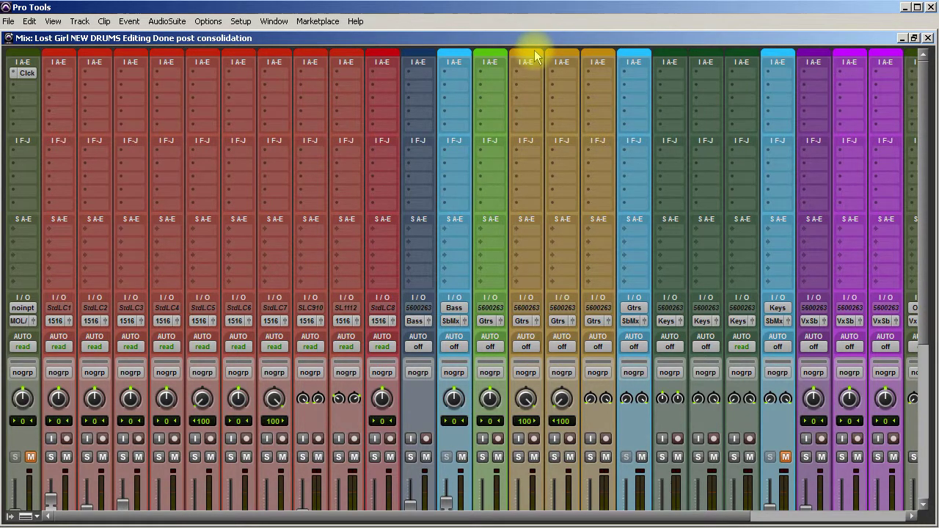
click(646, 11)
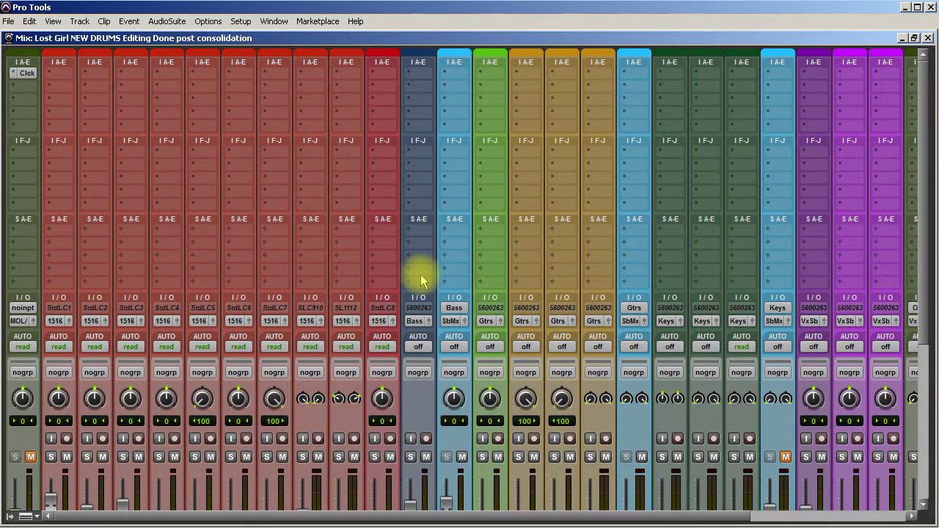
scroll(421, 275, down, 4)
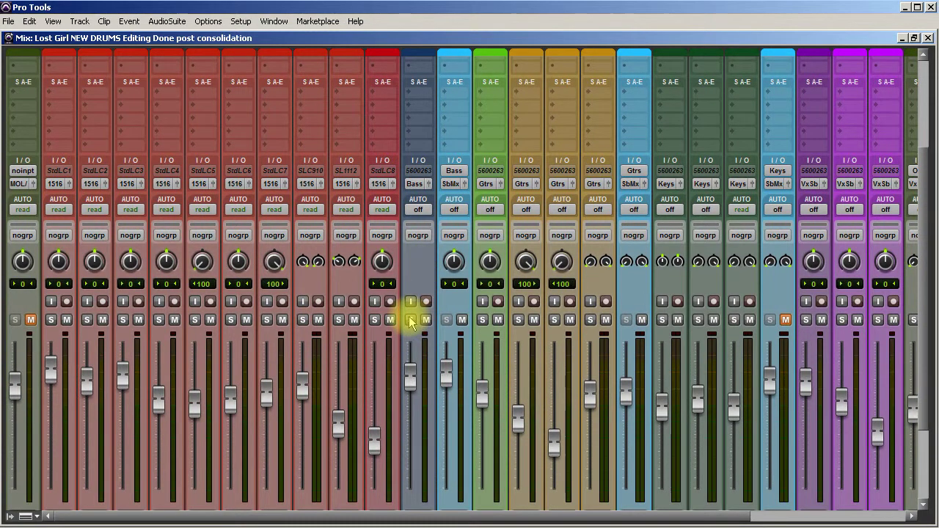
click(410, 320)
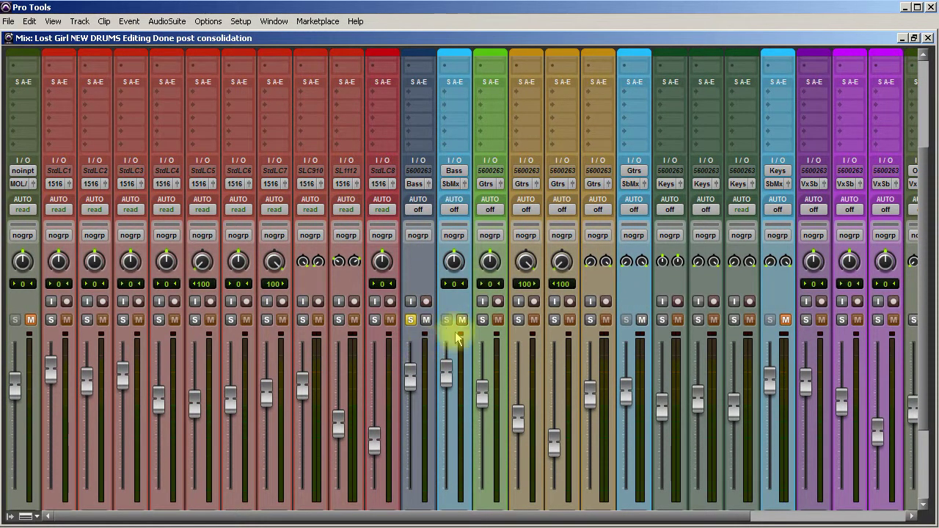
click(411, 321)
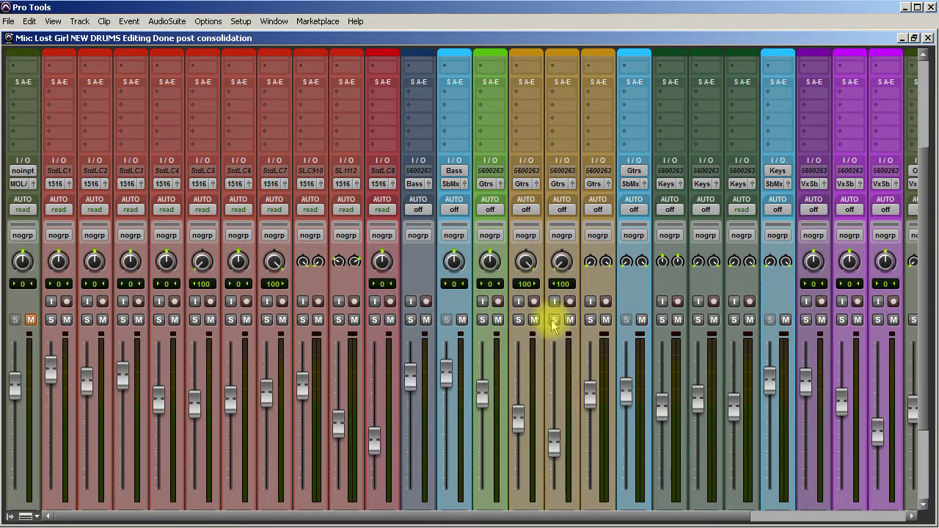
scroll(518, 313, down, 3)
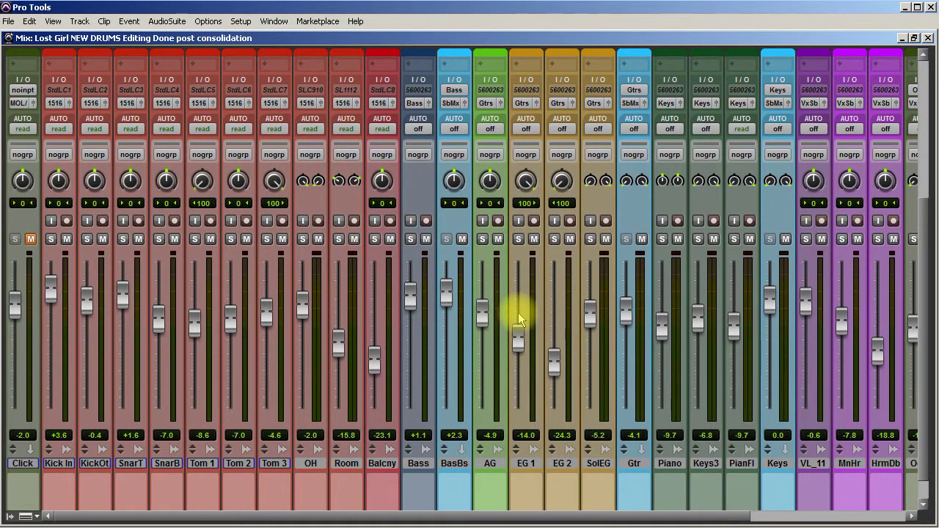
scroll(518, 313, down, 1)
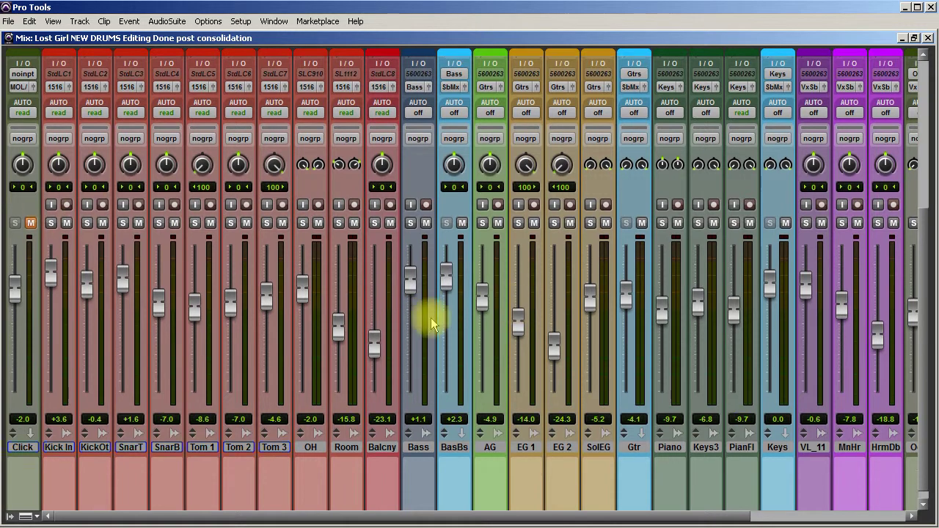
scroll(431, 318, up, 6)
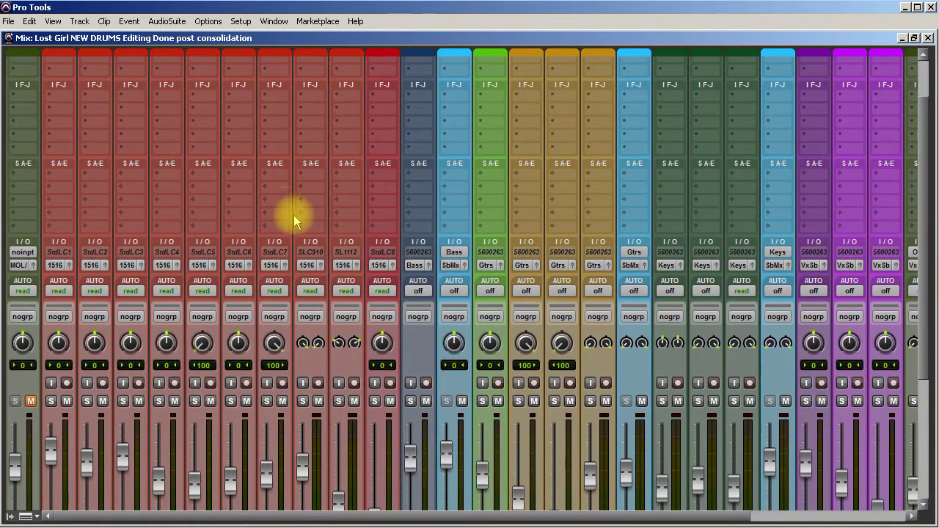
scroll(293, 215, down, 2)
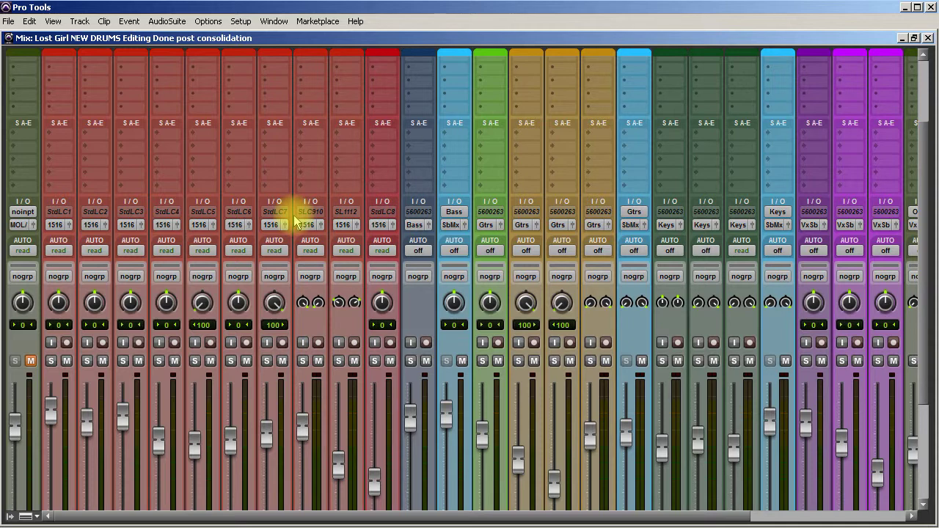
Step: Solo Bass and insert Harmonic > Virtual Tape Machines (mono) on its first insert slot
scroll(444, 272, up, 3)
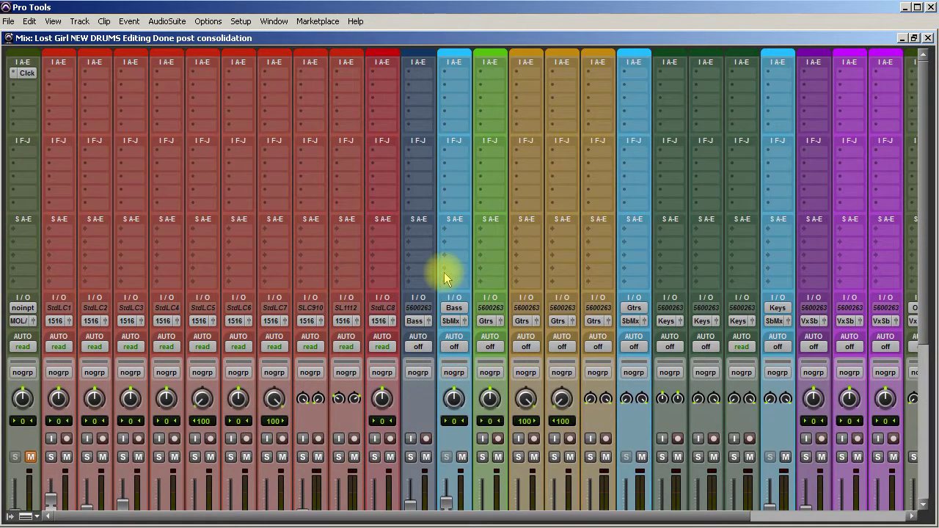
scroll(497, 208, down, 3)
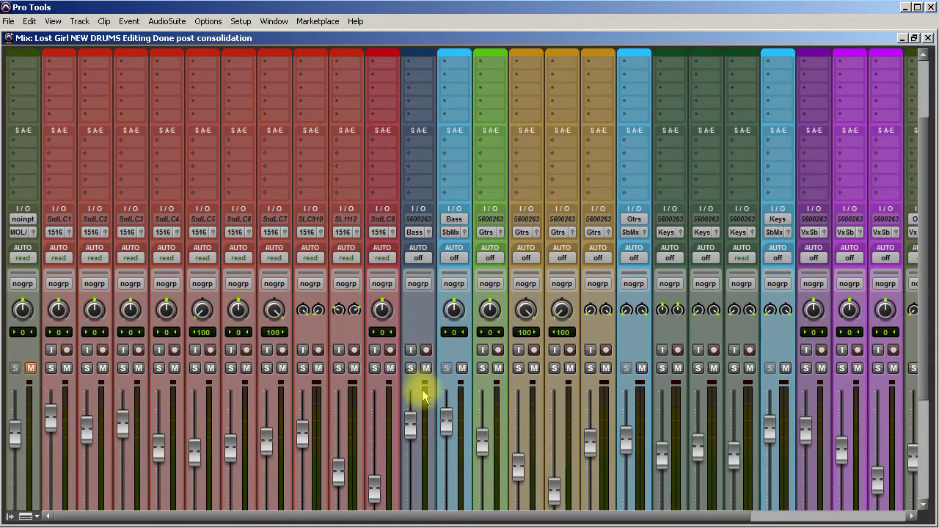
scroll(440, 379, down, 2)
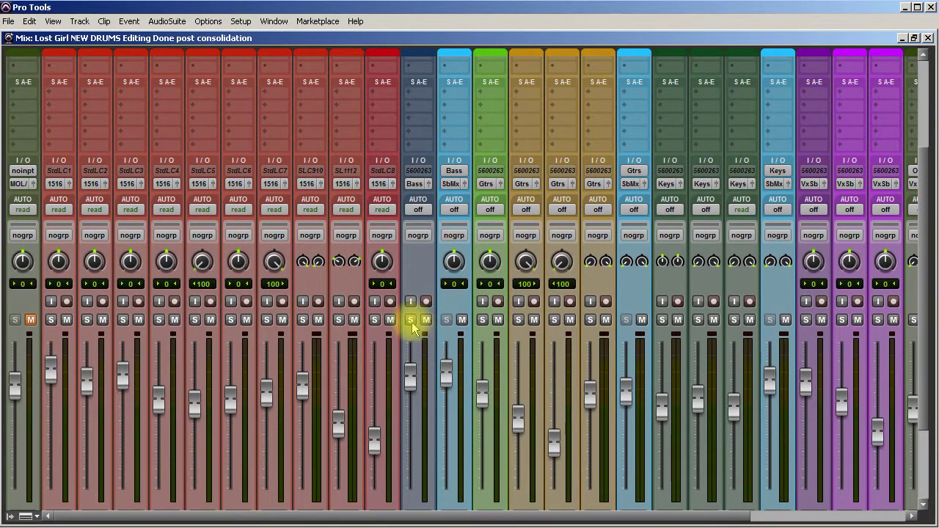
click(410, 320)
scroll(472, 335, up, 4)
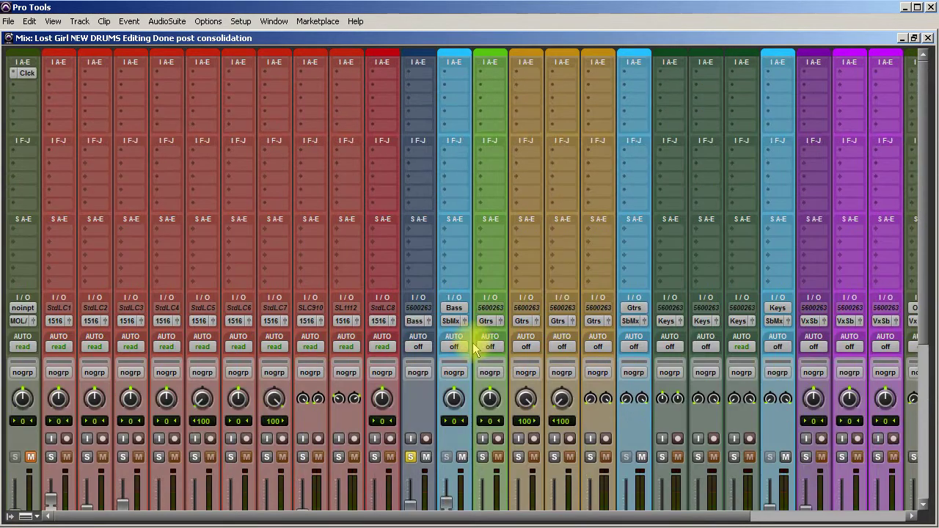
click(420, 74)
mouse_move(463, 94)
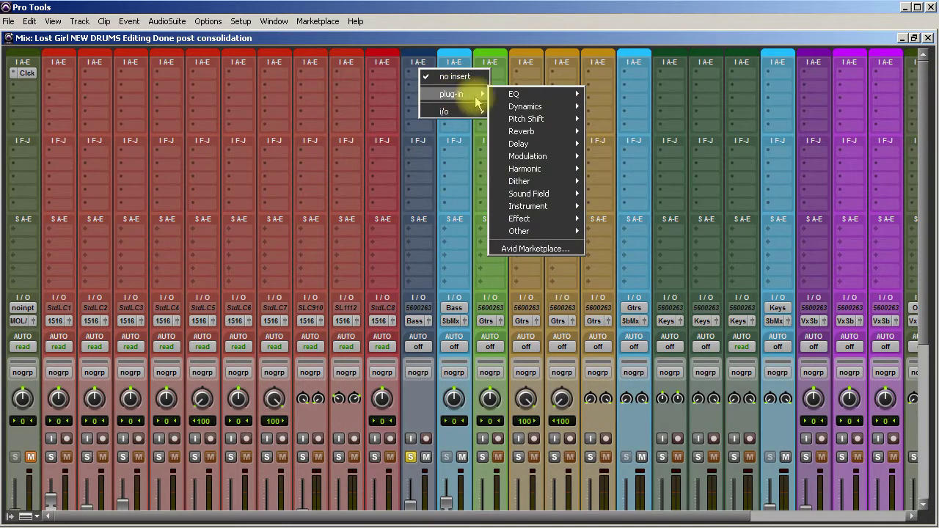
mouse_move(543, 99)
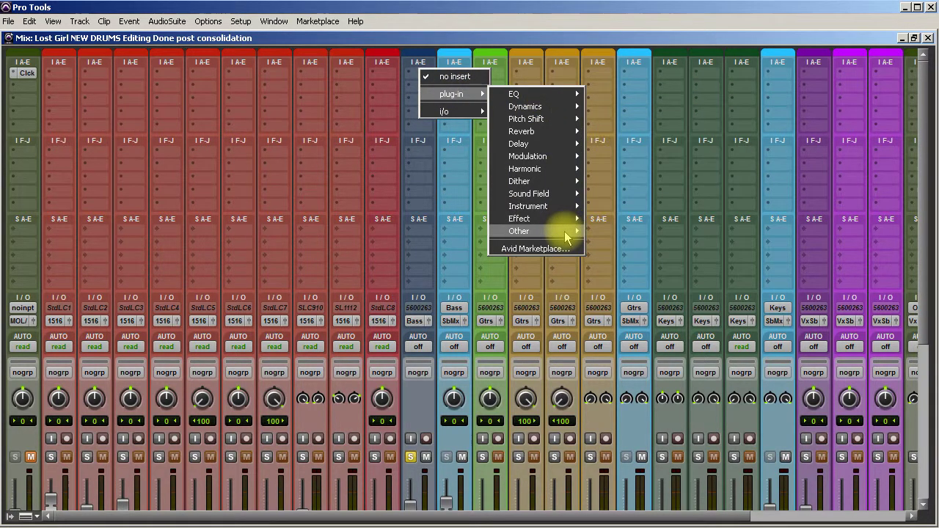
mouse_move(552, 171)
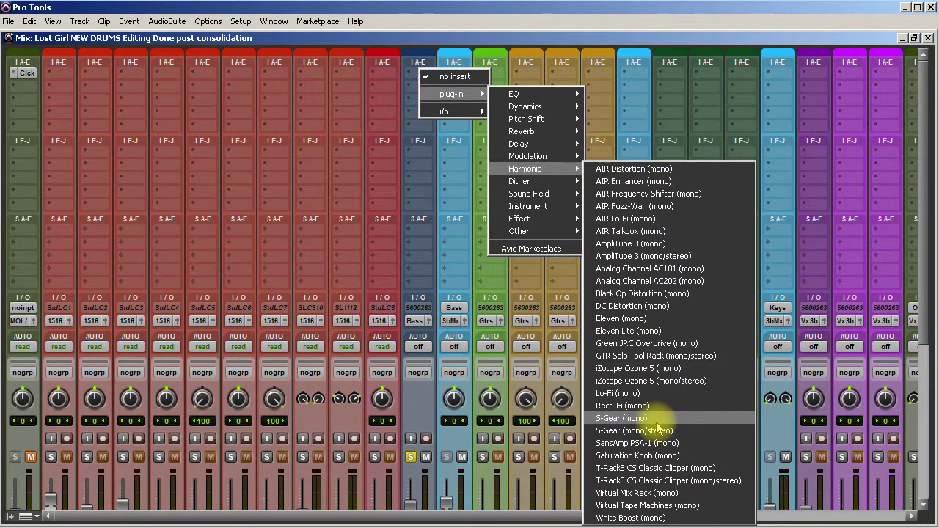
click(664, 507)
Step: Set VTM noise reduction to -80 dB, flip the tape type, and raise Input to about +5 dB
click(630, 107)
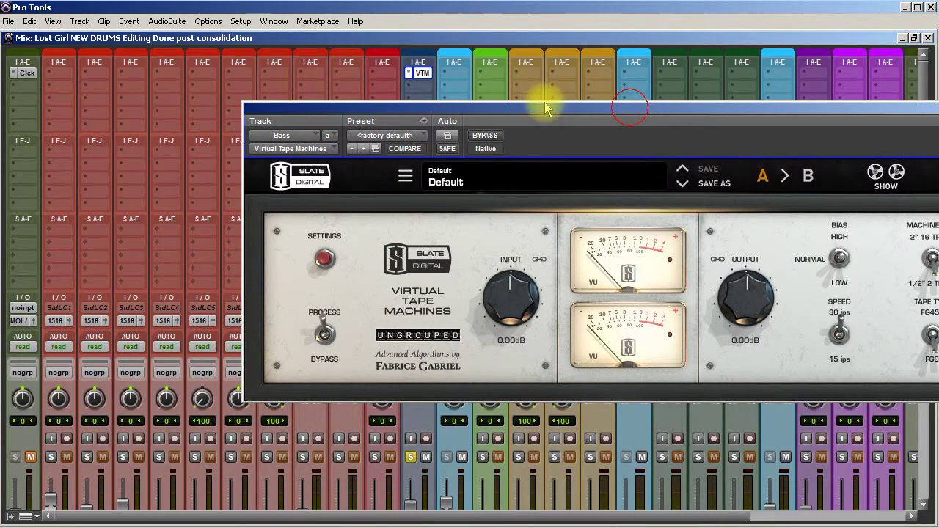
drag(544, 109, 451, 55)
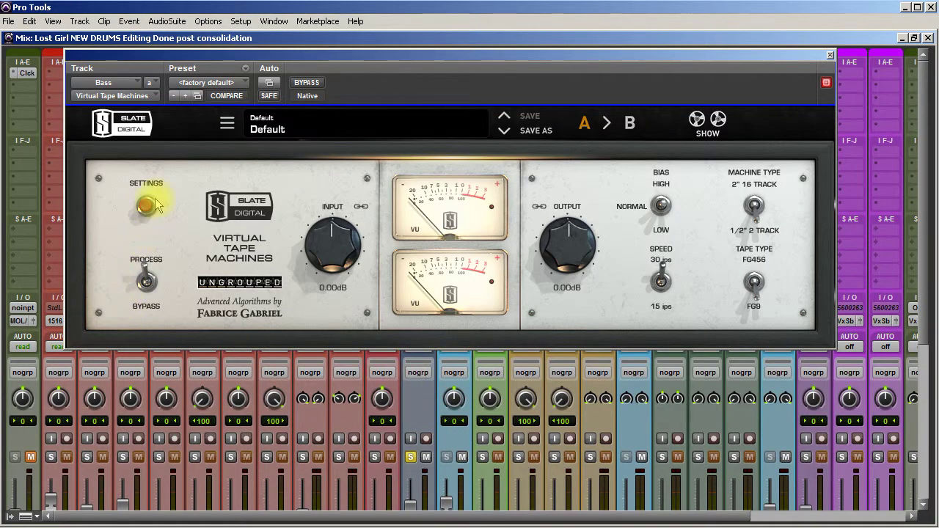
click(146, 207)
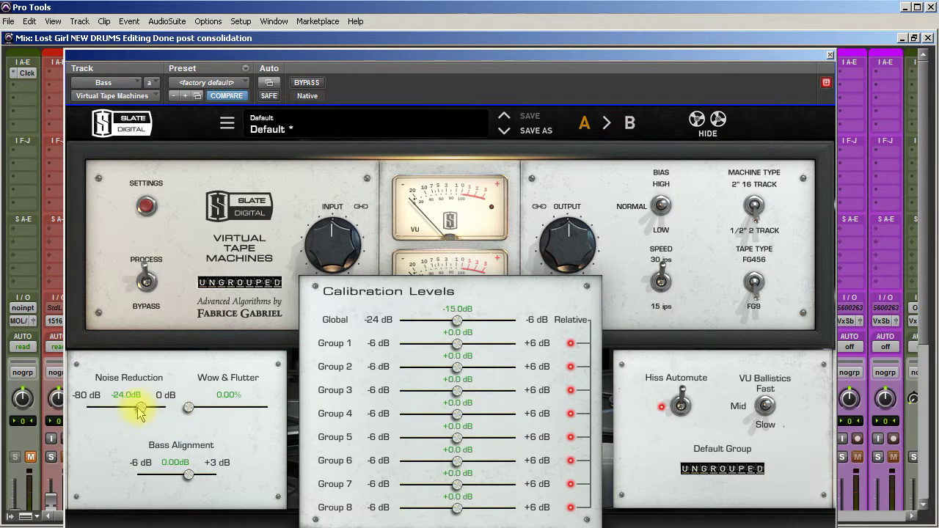
drag(140, 407, 44, 409)
click(147, 206)
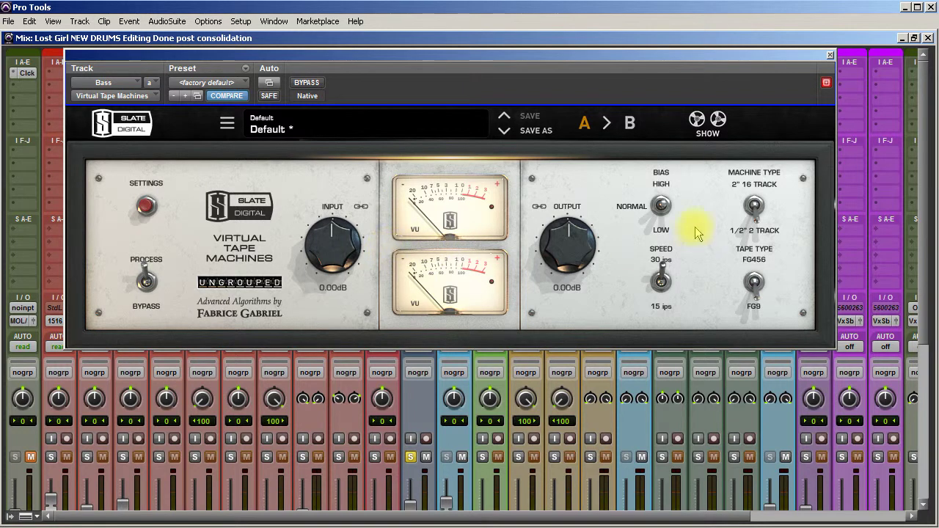
click(756, 285)
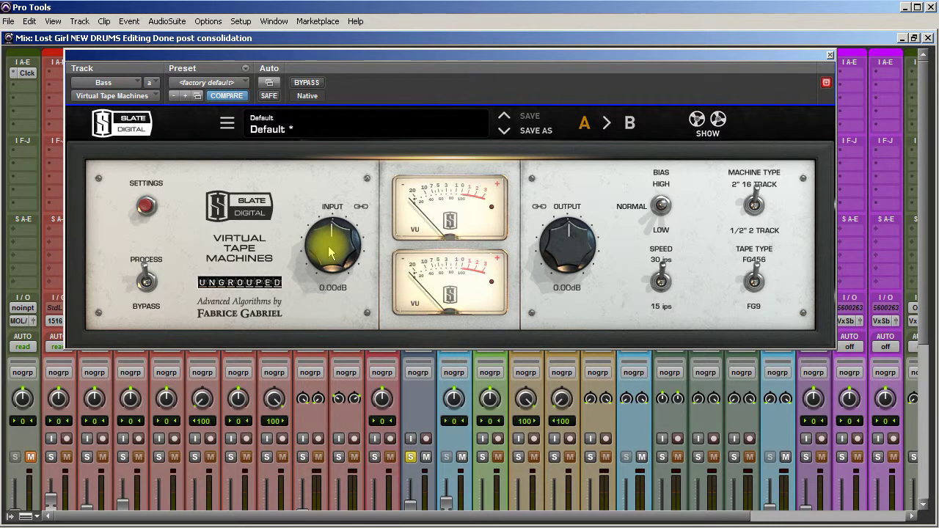
drag(329, 253, 336, 230)
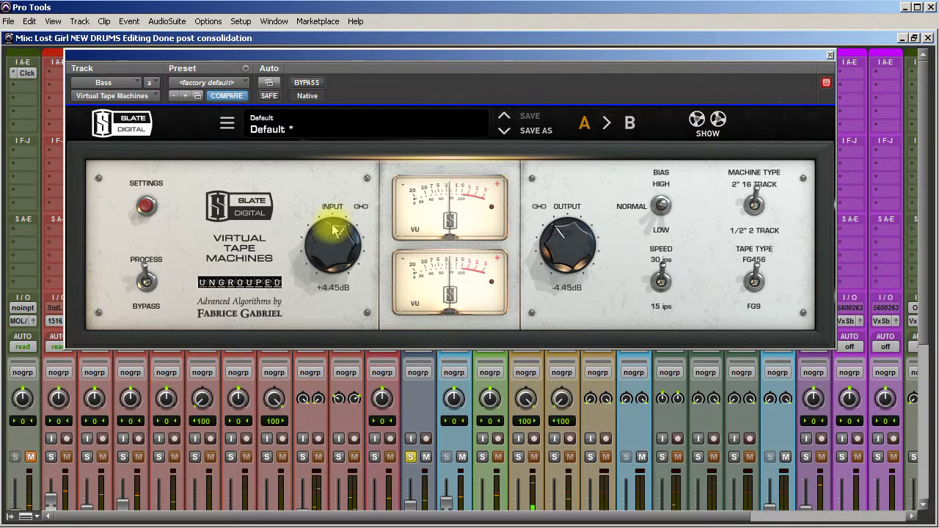
Step: Compare 15 ips against 30 ips tape speed, leaving it at 30 ips
click(665, 277)
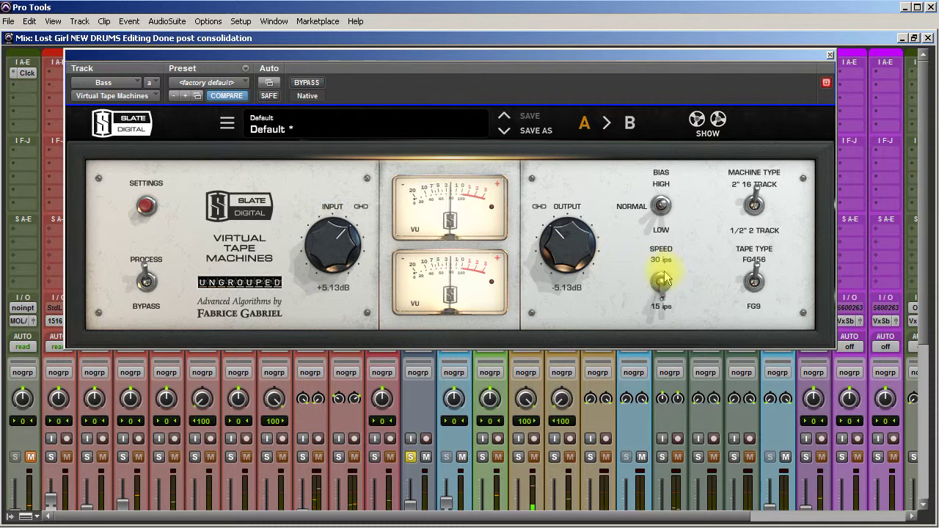
click(662, 287)
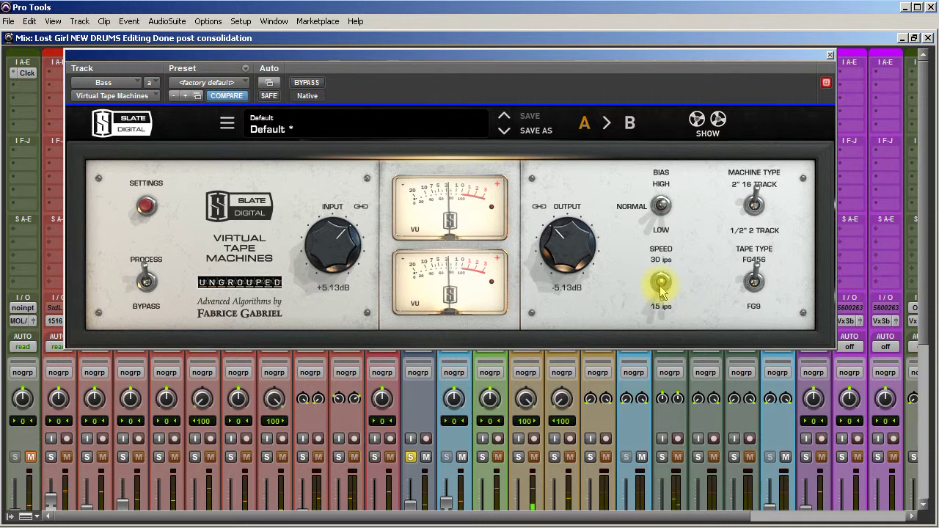
click(661, 286)
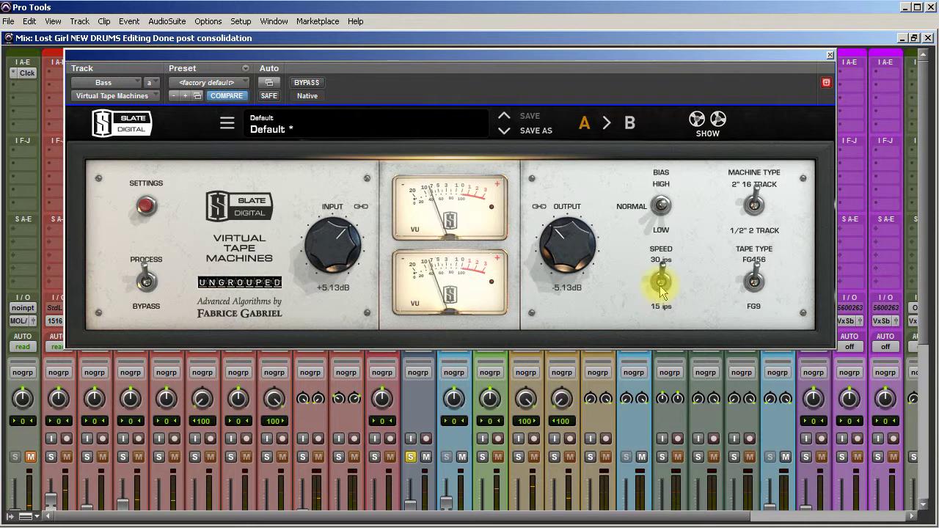
Step: Toggle the tape type between FG9 and FG456 repeatedly, ending on FG456, then close VTM
click(755, 289)
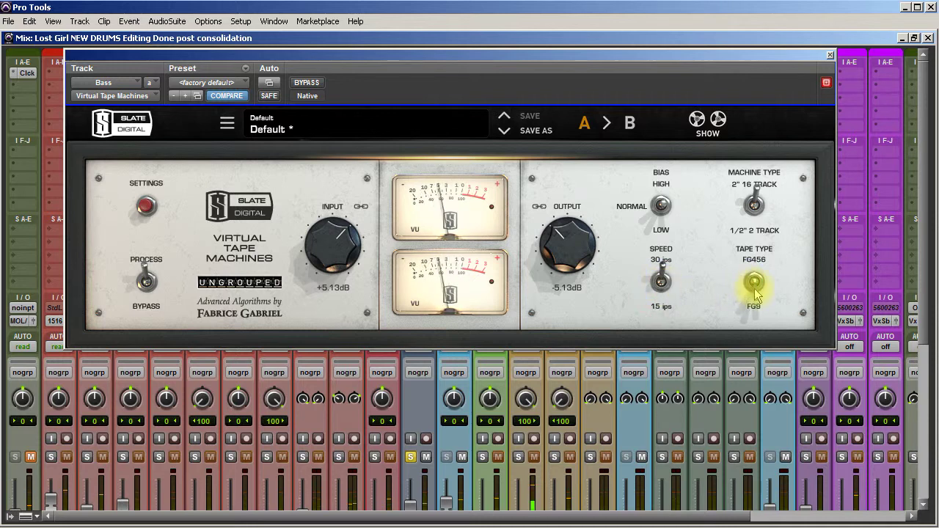
click(756, 292)
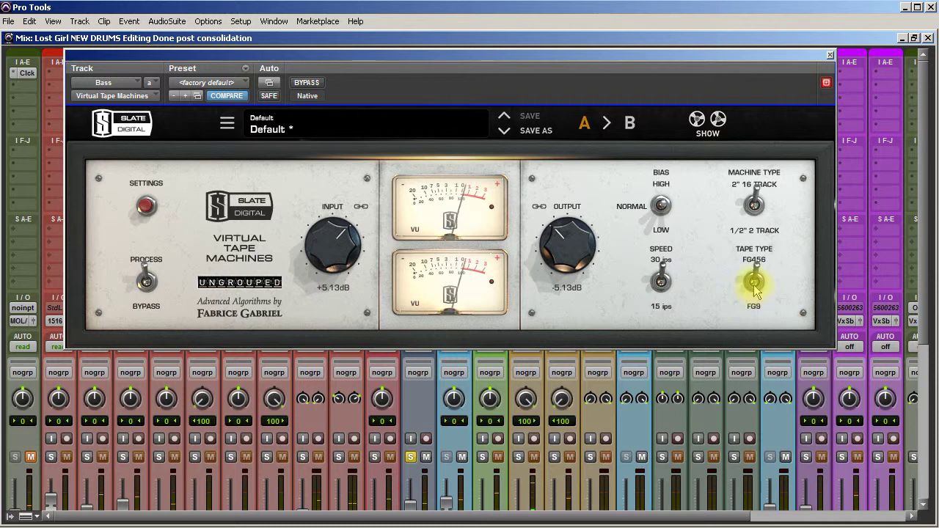
click(755, 289)
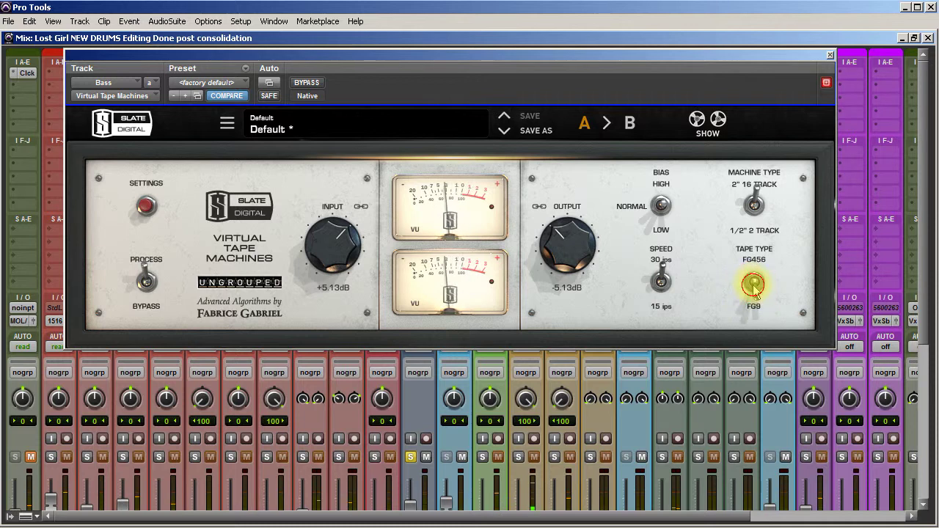
click(755, 291)
click(756, 284)
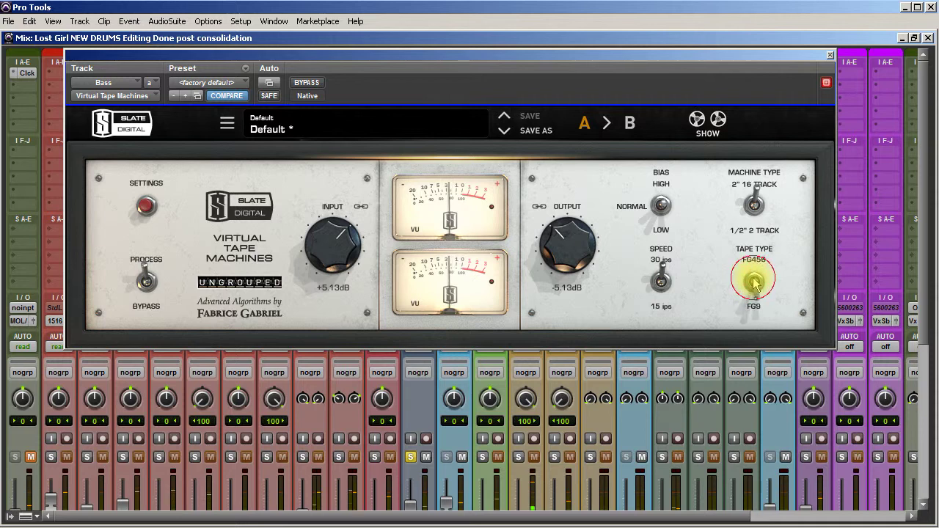
click(755, 284)
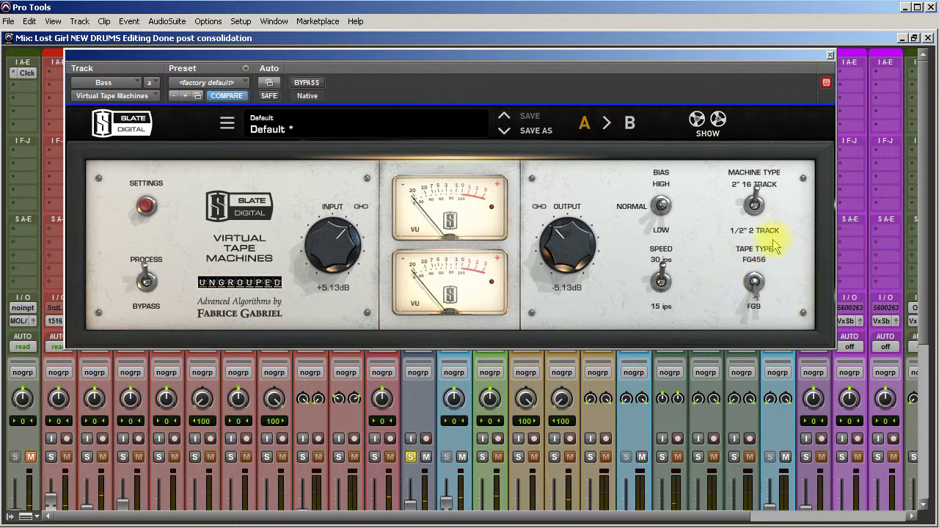
click(755, 284)
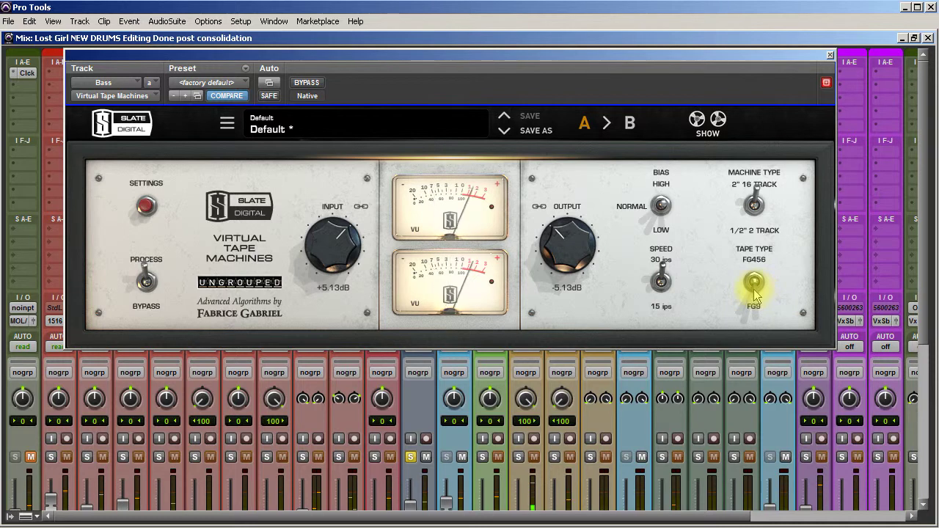
click(755, 293)
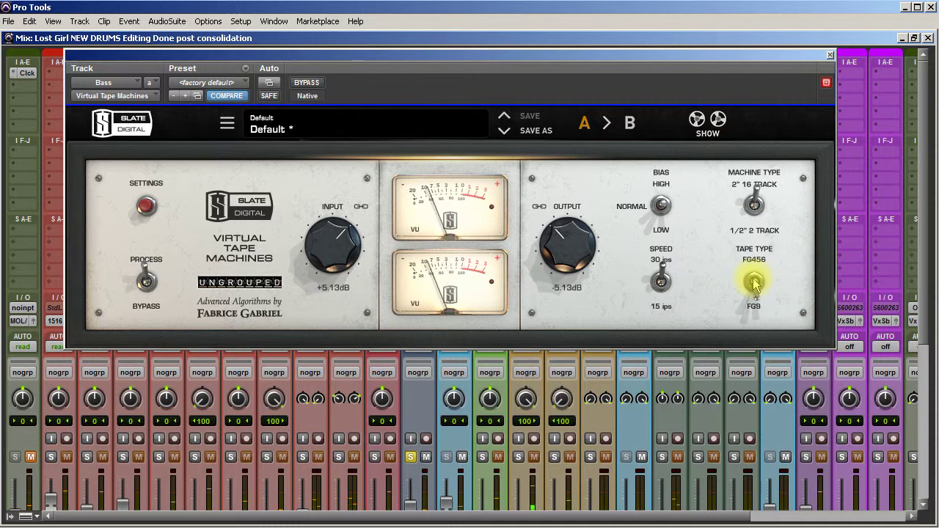
click(756, 290)
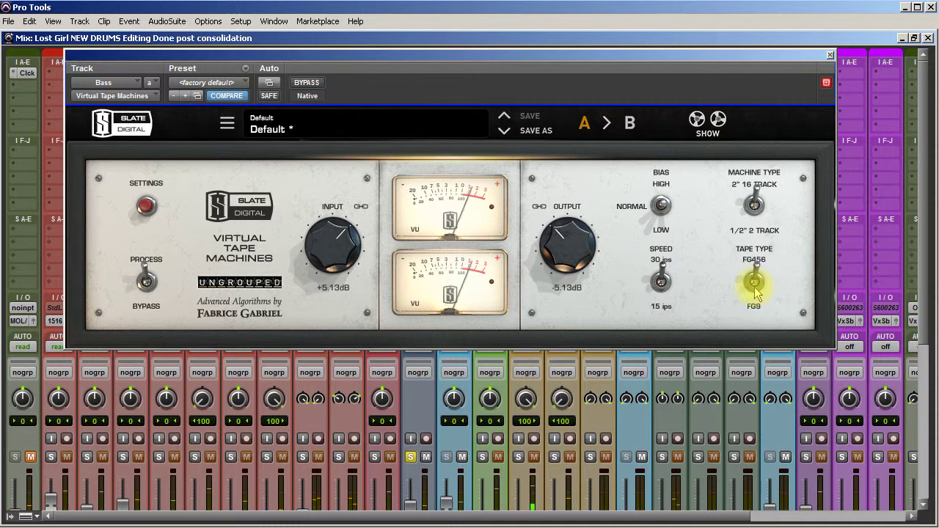
click(754, 285)
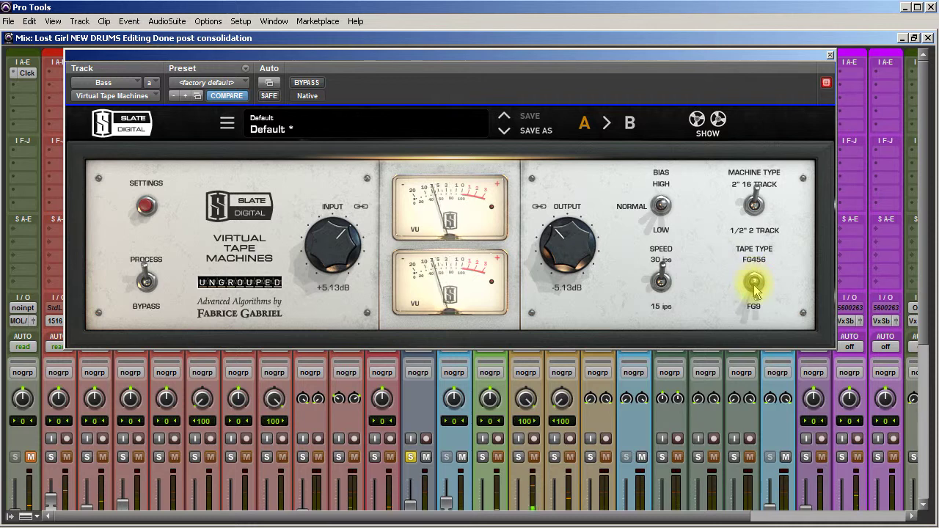
click(756, 290)
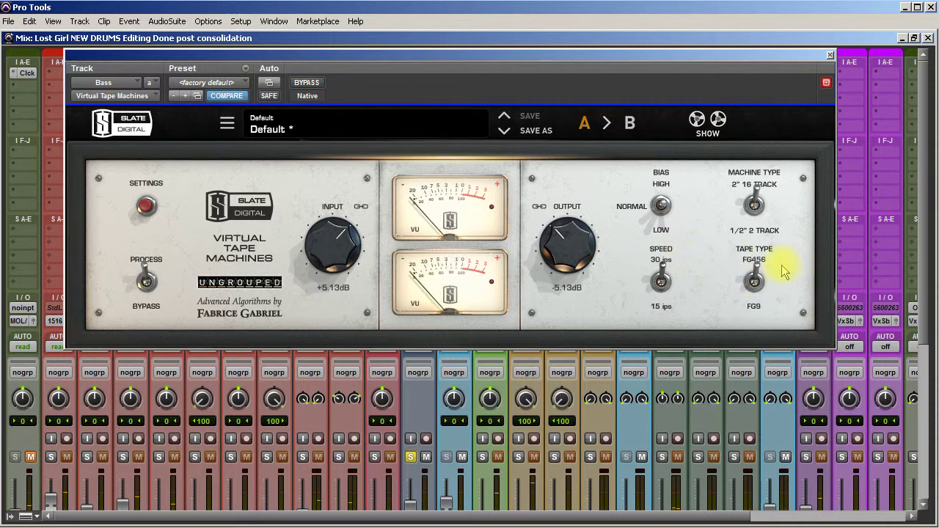
click(831, 56)
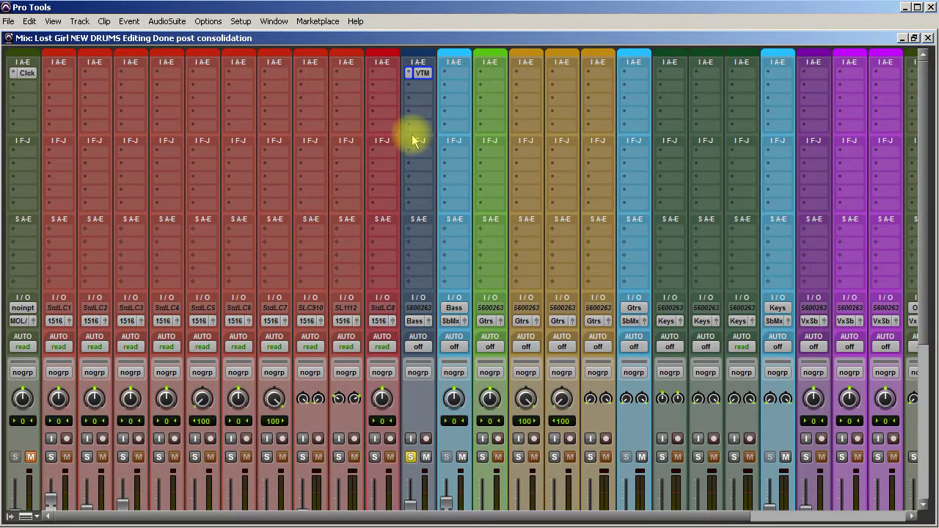
Step: Insert EQ3 7-Band (mono) on the Bass track's second insert slot
click(417, 89)
mouse_move(475, 110)
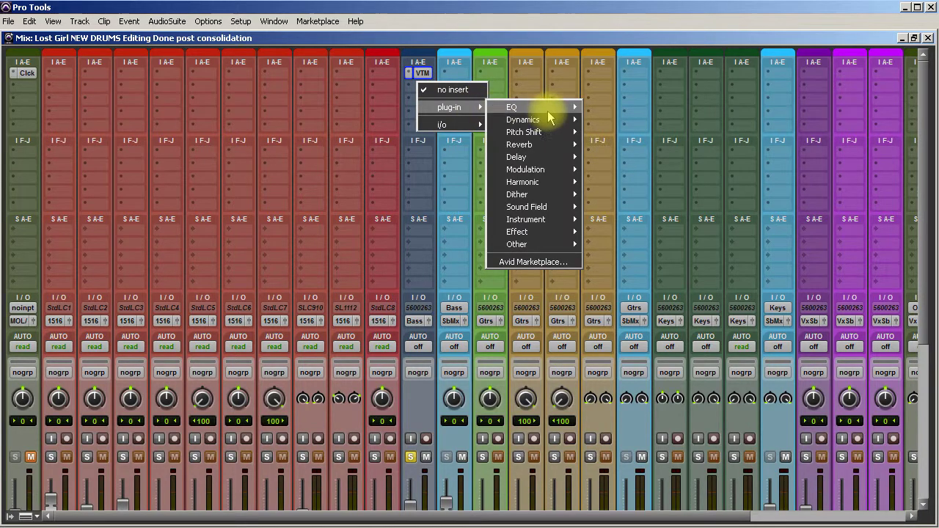
mouse_move(547, 108)
click(648, 157)
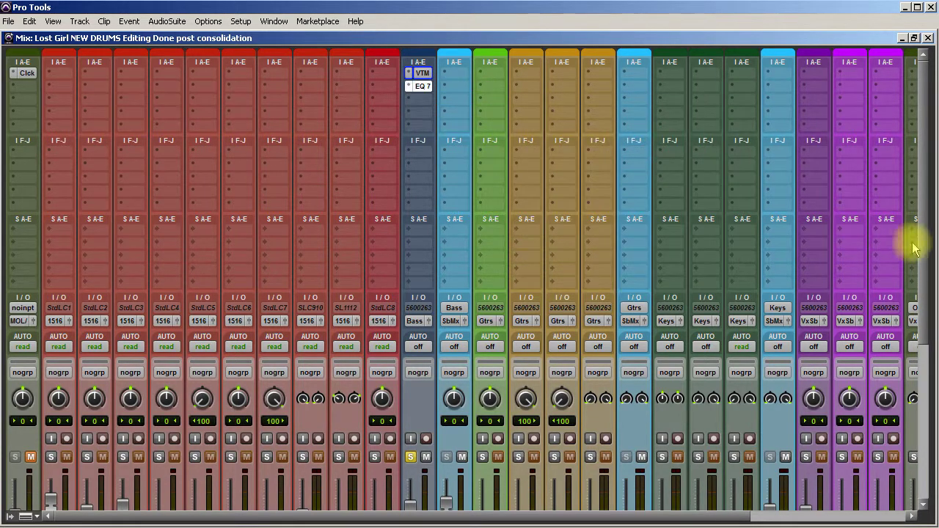
drag(372, 64, 660, 107)
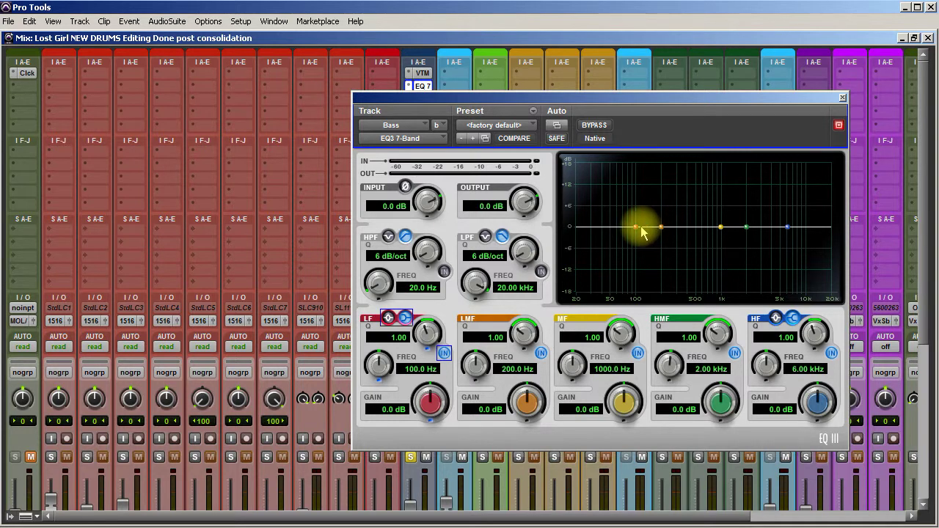
Step: Try an 8 dB low-shelf boost and a low-mid bump near 75 Hz, then close EQ3
drag(636, 229, 639, 199)
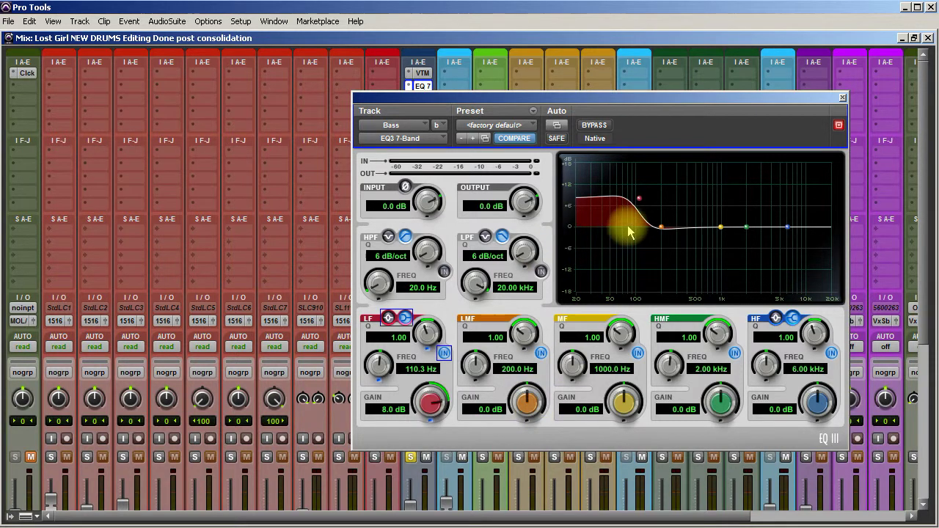
drag(637, 195, 631, 232)
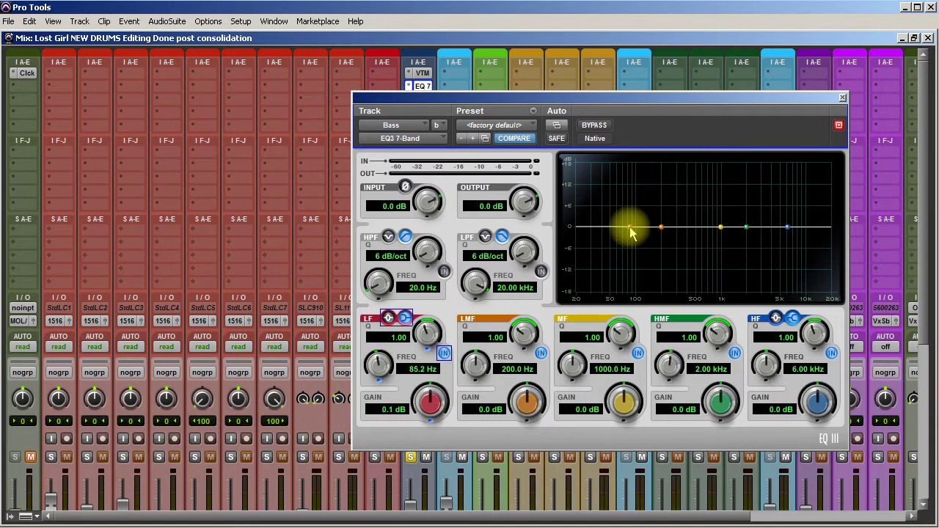
drag(667, 97, 554, 95)
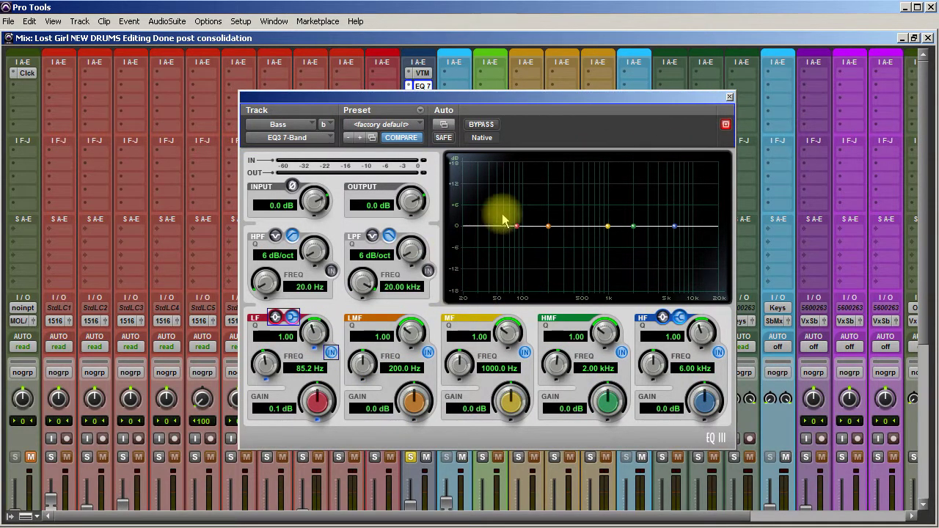
mouse_move(549, 225)
mouse_down()
mouse_move(510, 212)
mouse_move(554, 229)
mouse_up()
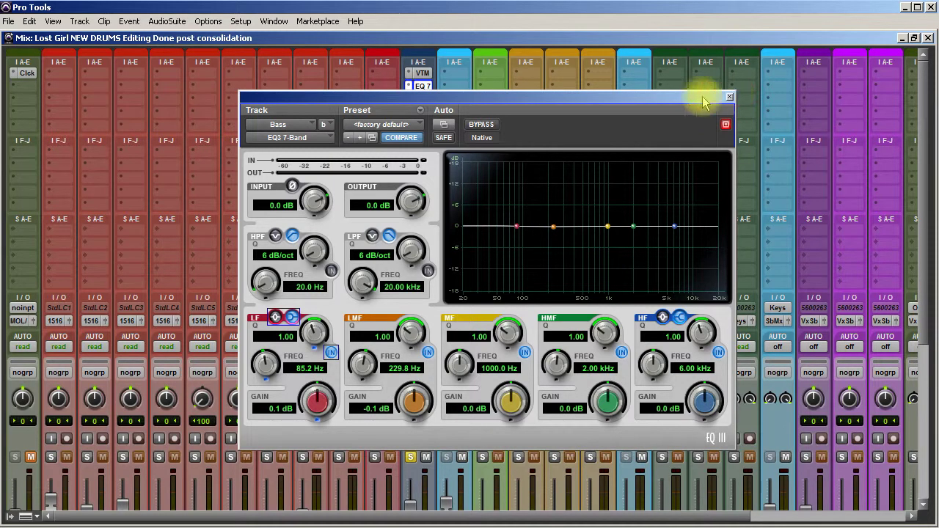
click(729, 97)
Step: Remove the EQ3 insert from the Bass track without choosing a replacement
click(413, 86)
click(425, 89)
click(424, 89)
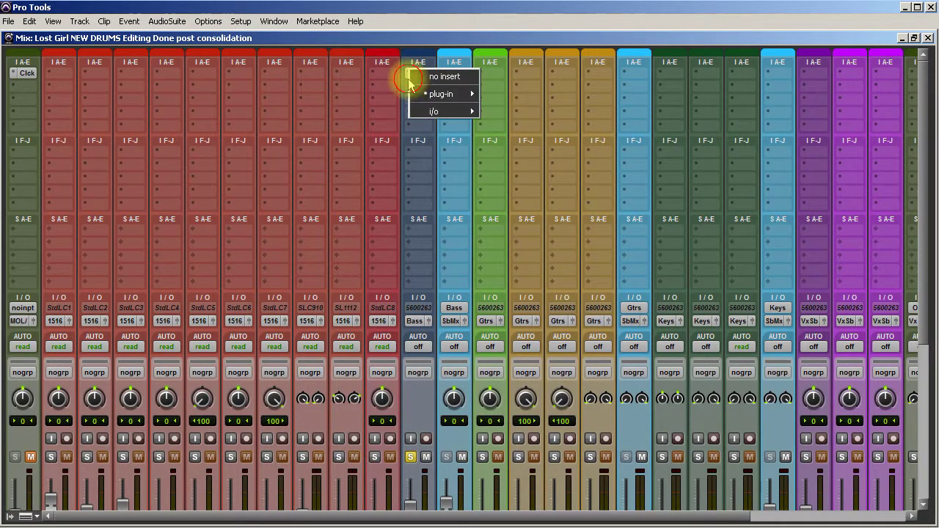
mouse_move(437, 94)
mouse_move(554, 94)
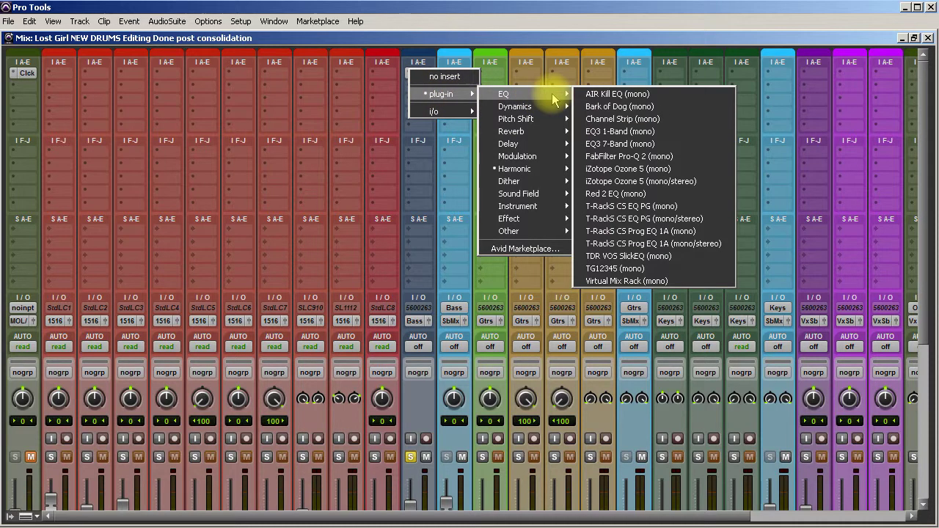
click(623, 292)
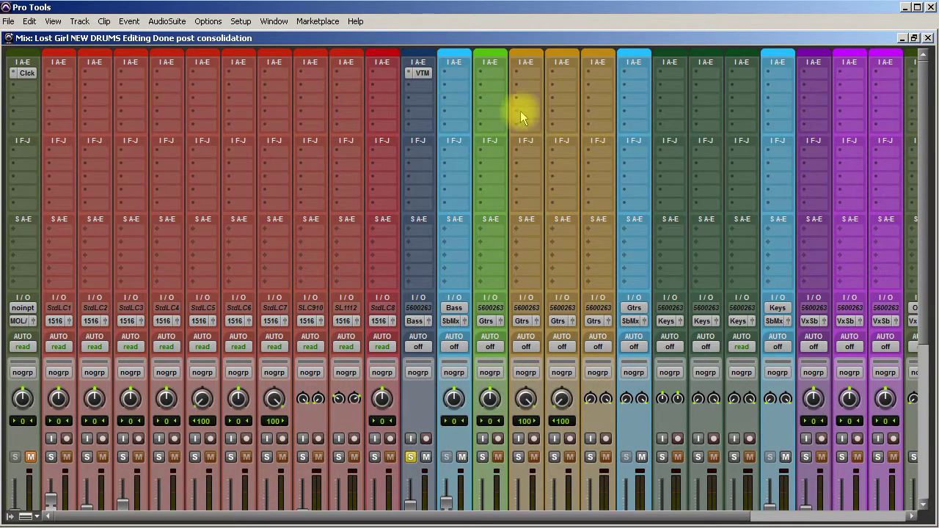
Step: Open the Bass track's Virtual Mix Rack, move it up-left, and load FG-73 into slot one
click(421, 73)
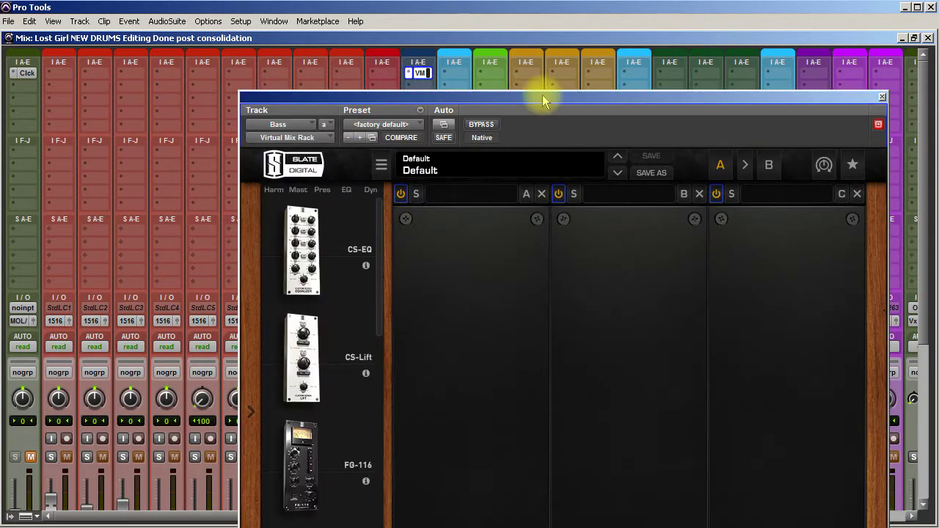
drag(543, 102, 459, 39)
drag(293, 220, 277, 342)
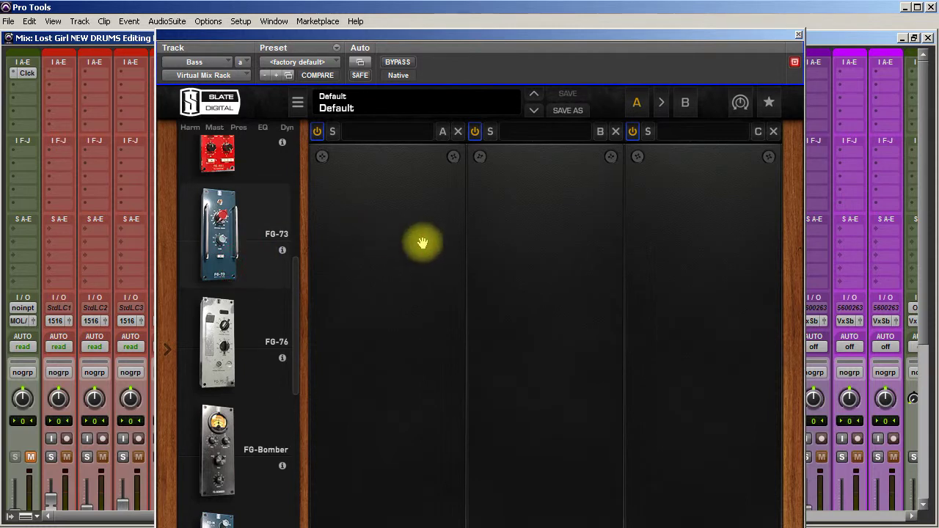
click(444, 250)
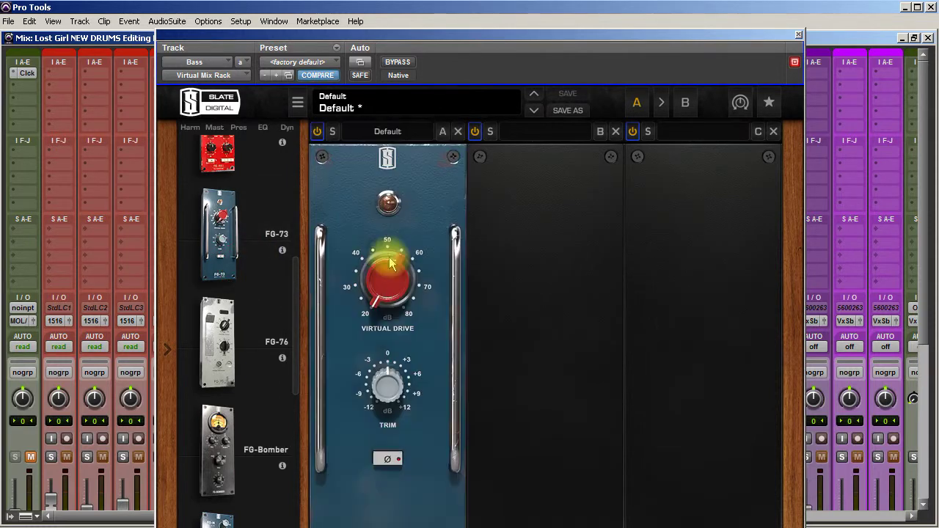
Step: Raise the FG-73 Virtual Drive and toggle the module in and out to compare
drag(483, 43, 532, 20)
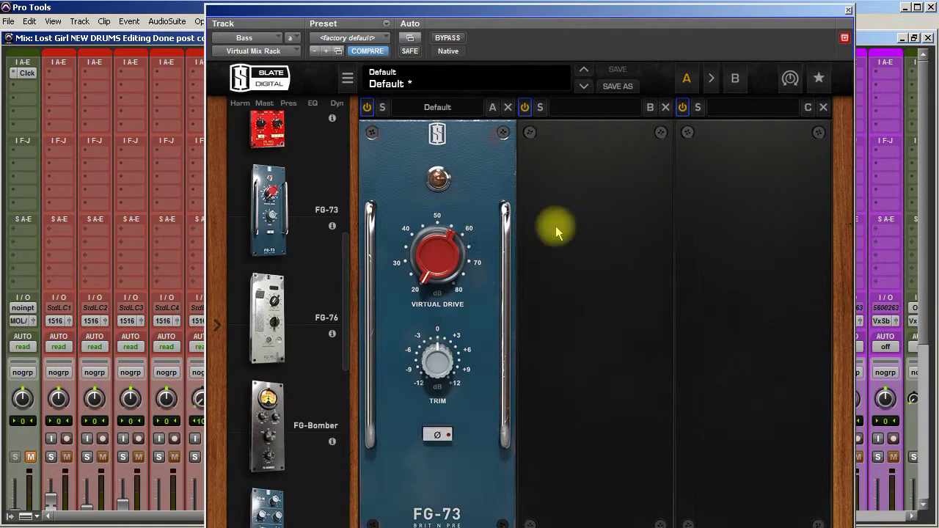
mouse_move(436, 276)
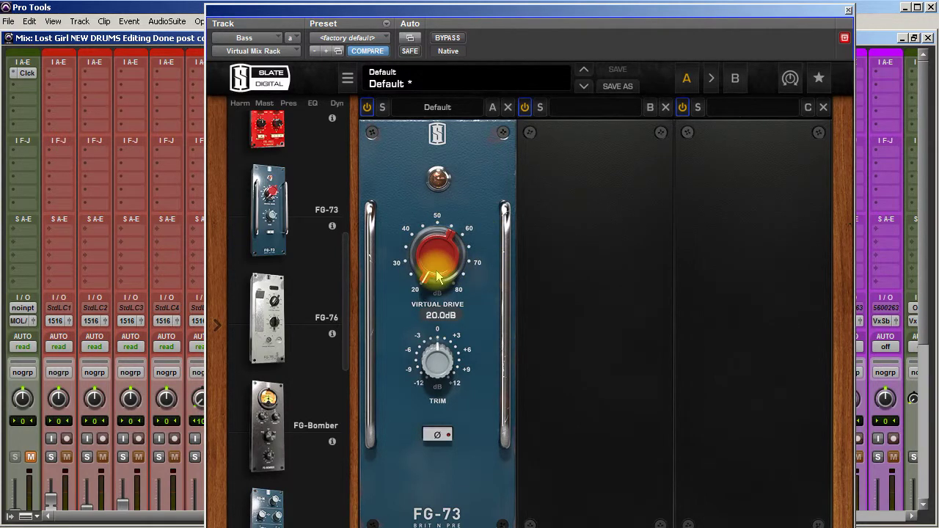
drag(437, 276, 426, 191)
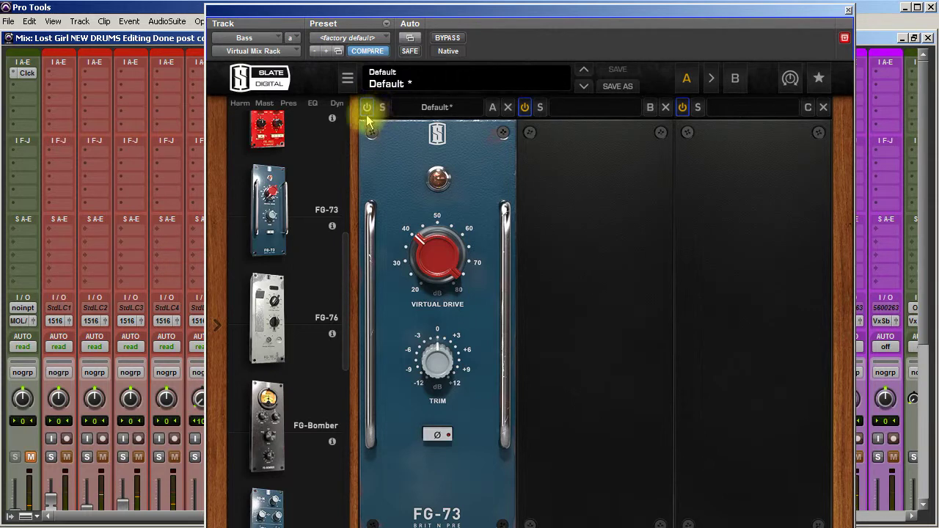
click(368, 110)
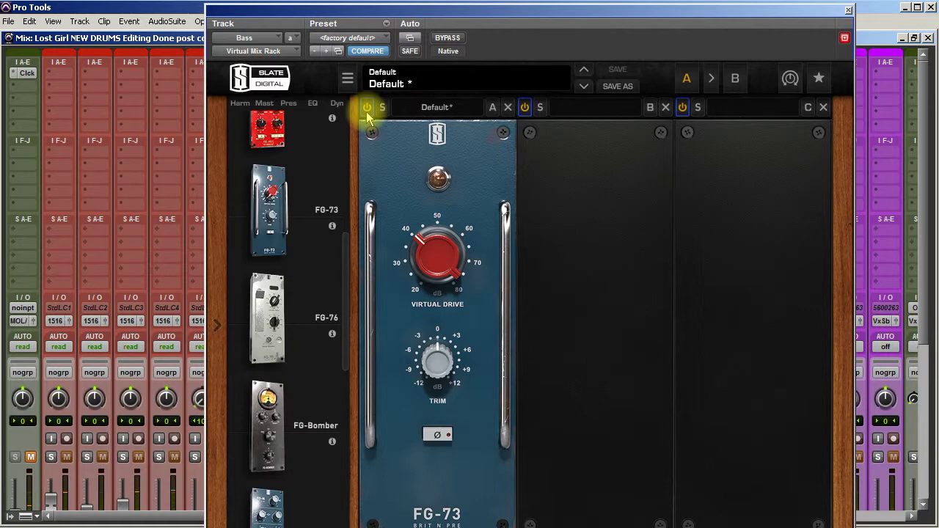
Step: Drop FG-76 into rack slot A and a Virtual Channel module into slot B
click(507, 108)
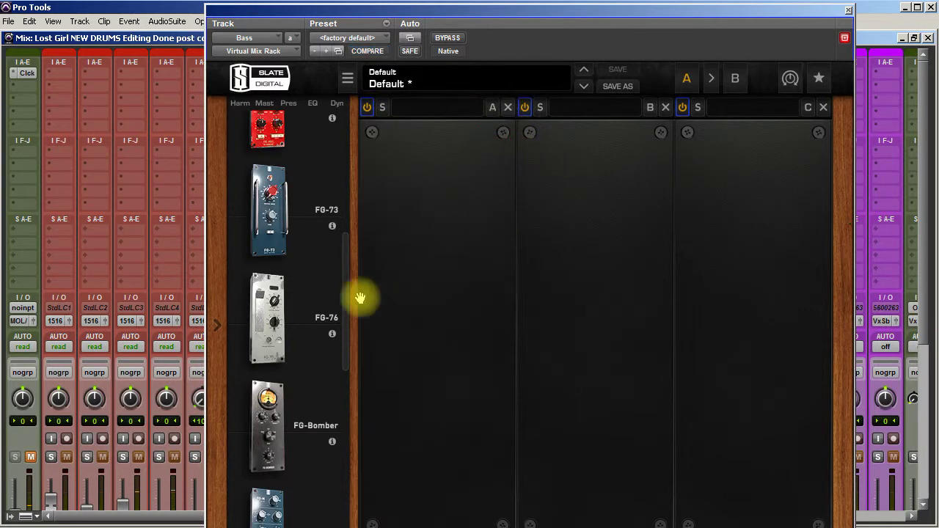
drag(304, 315, 452, 264)
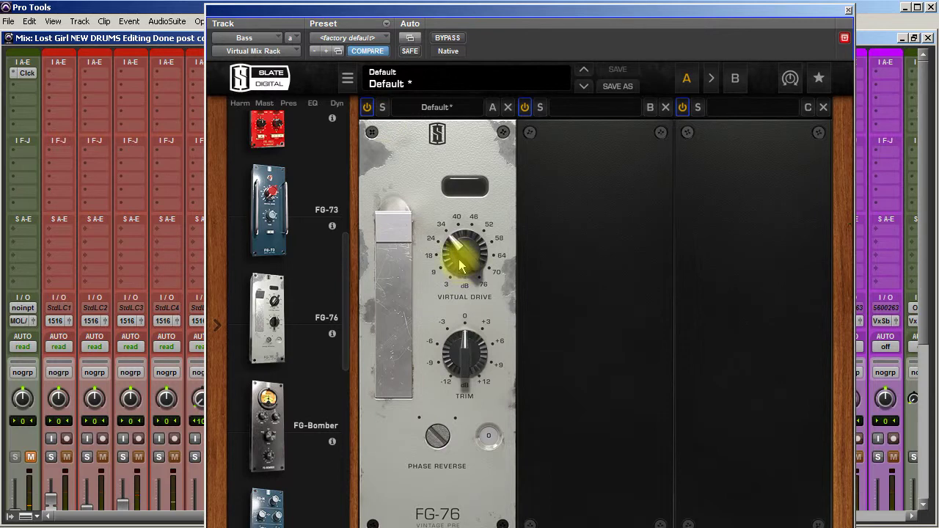
mouse_move(460, 261)
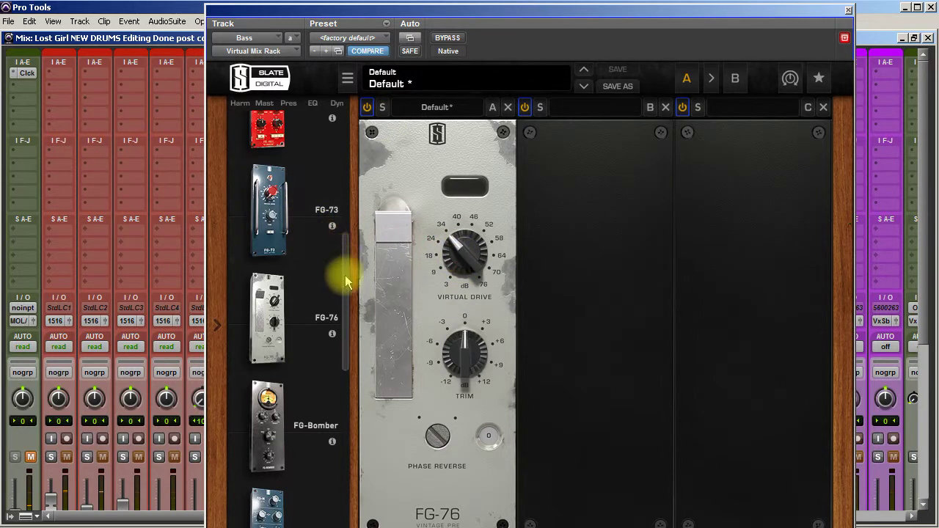
scroll(349, 221, up, 3)
drag(349, 194, 367, 465)
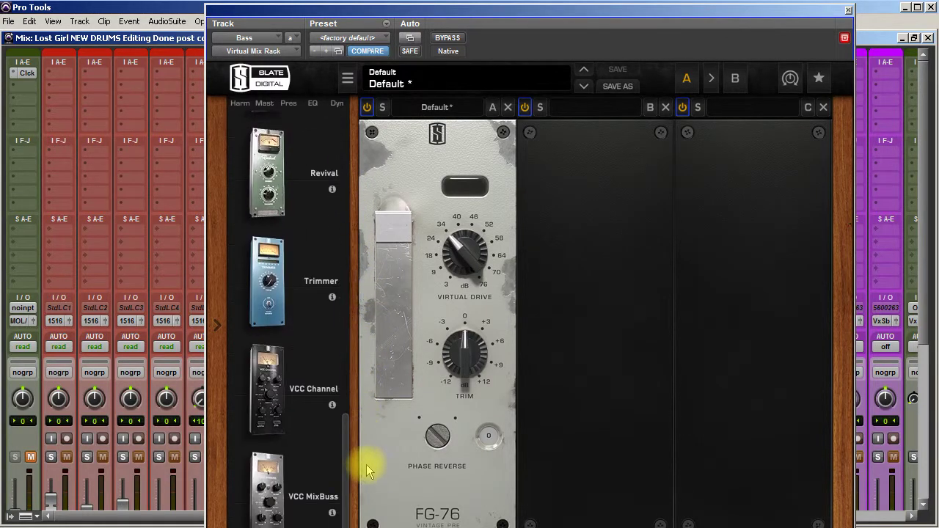
drag(431, 342, 571, 287)
Step: Turn on Virtual Channel noise reduction and raise its drive and input gain
click(558, 488)
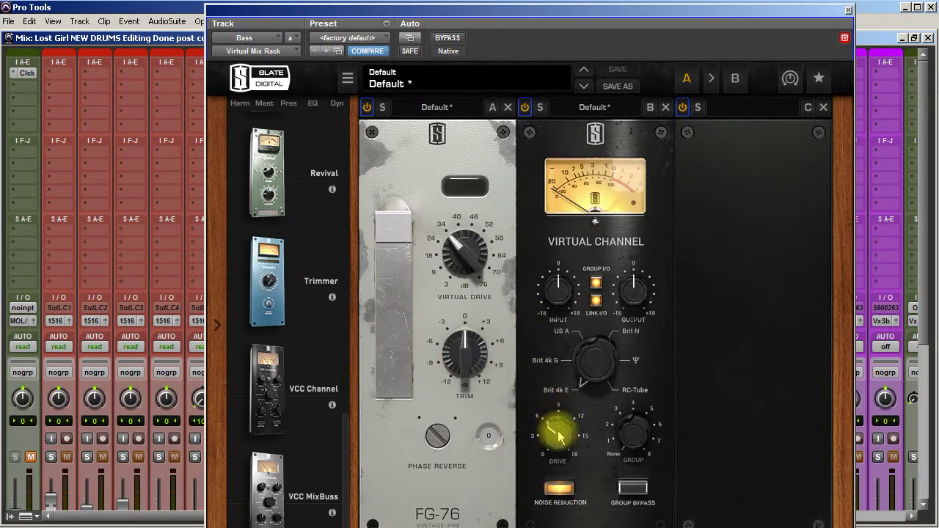
drag(559, 434, 560, 367)
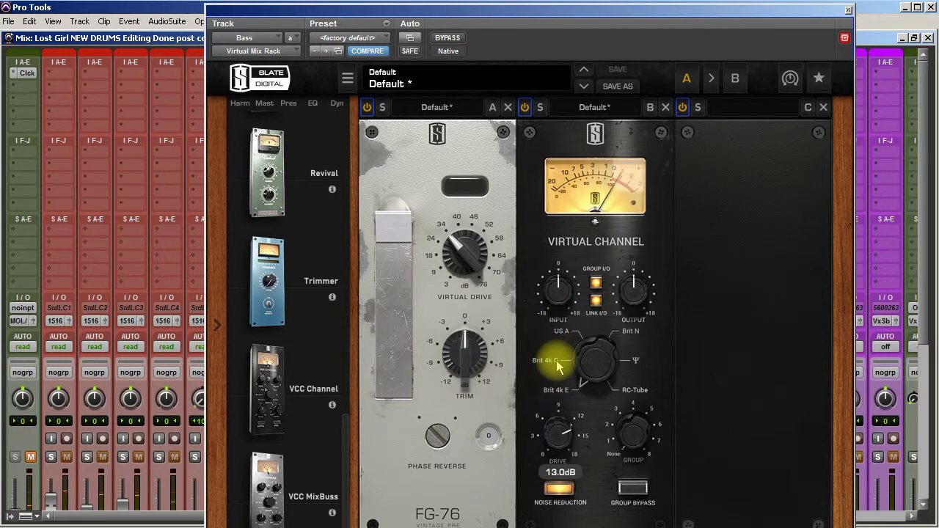
mouse_move(558, 290)
mouse_down()
mouse_move(556, 249)
mouse_move(559, 279)
mouse_up()
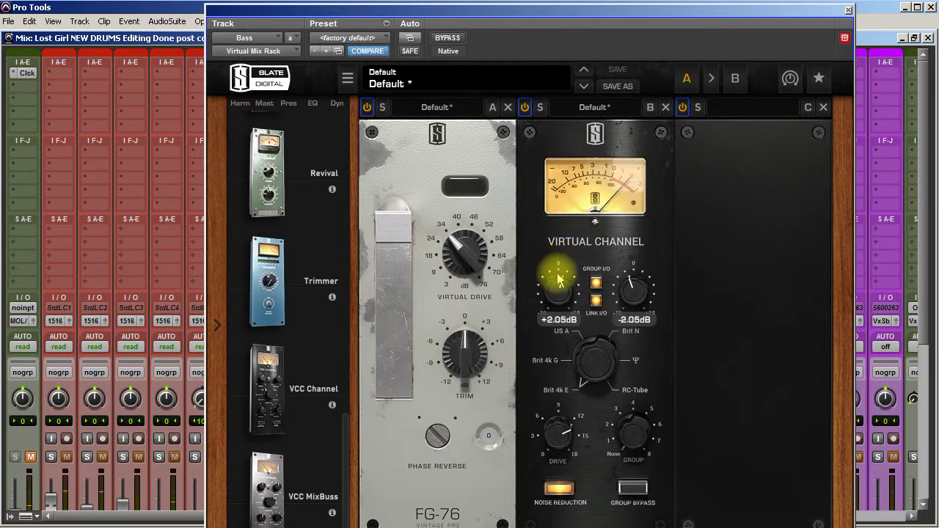
Step: Bypass the whole rack on and off to compare, leaving it active
click(448, 37)
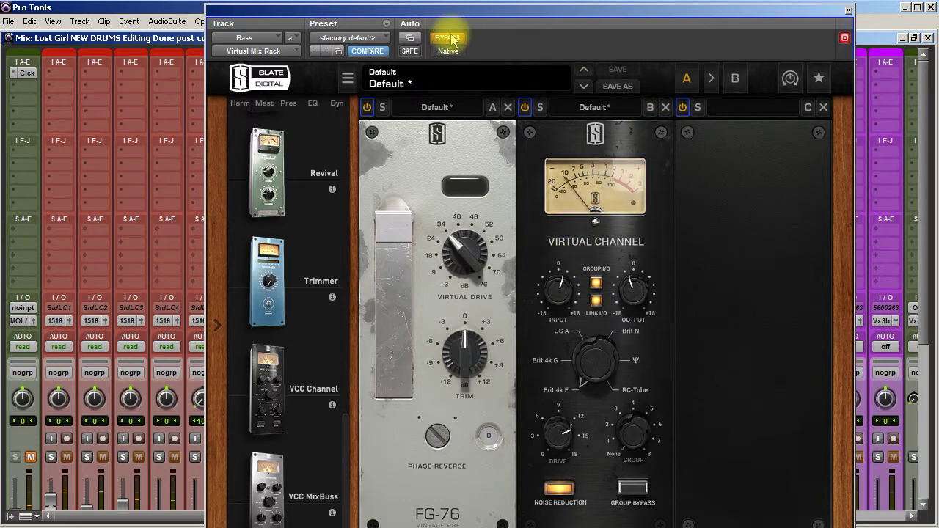
click(450, 39)
click(449, 38)
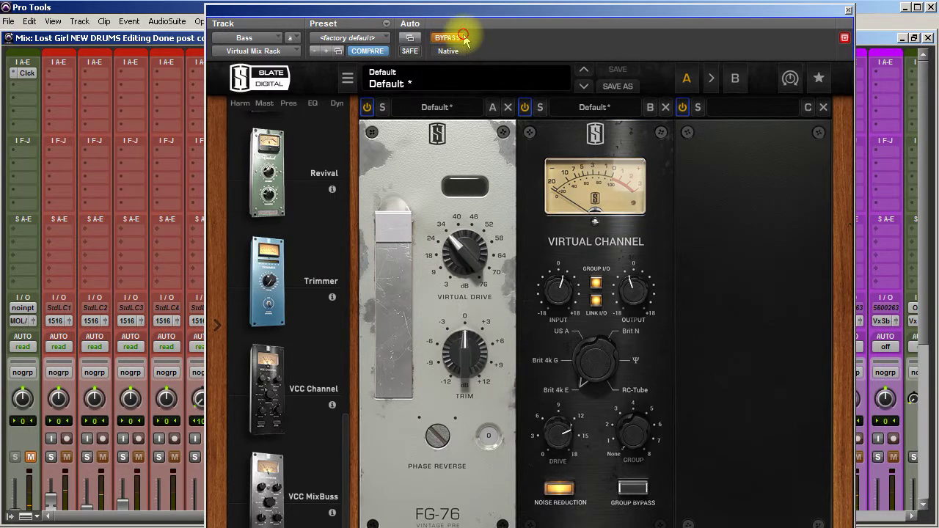
click(464, 35)
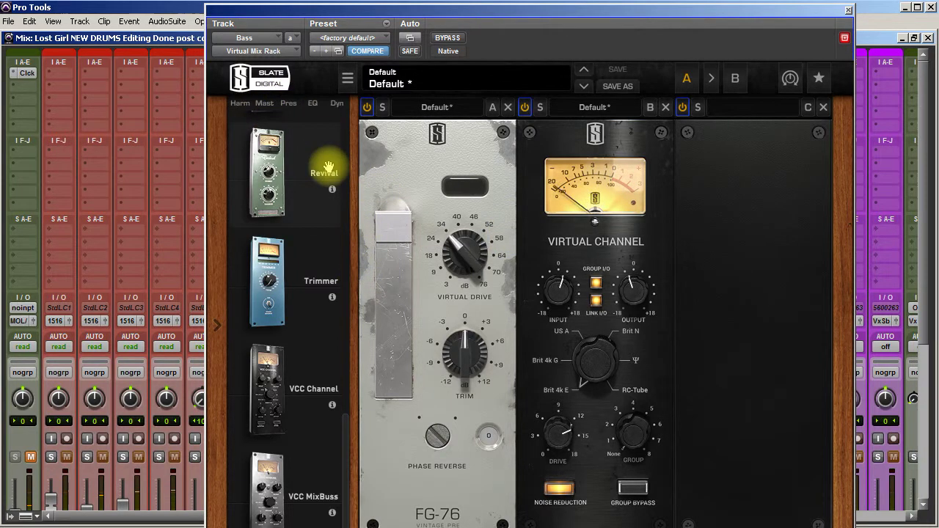
drag(345, 176, 350, 383)
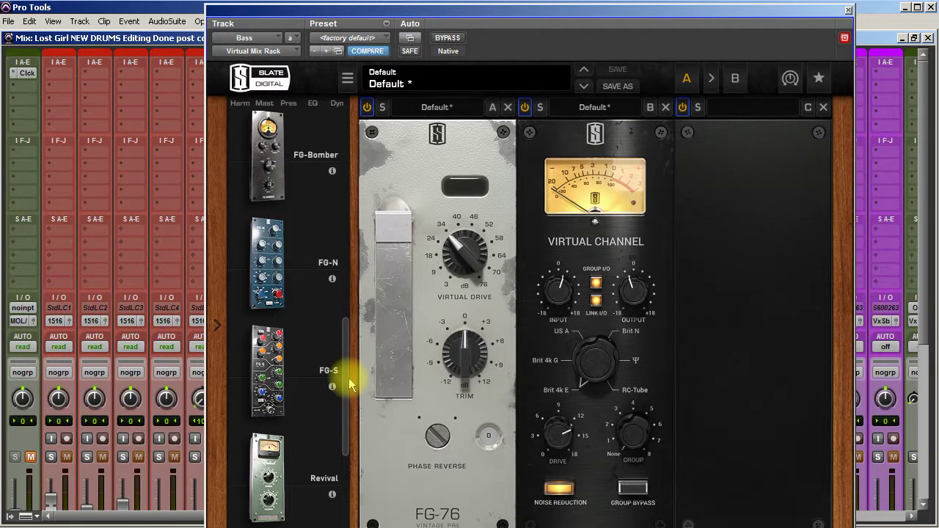
Step: Load FG-S EQ into slot C and set its high-pass filter to about 50 Hz
drag(276, 373, 672, 309)
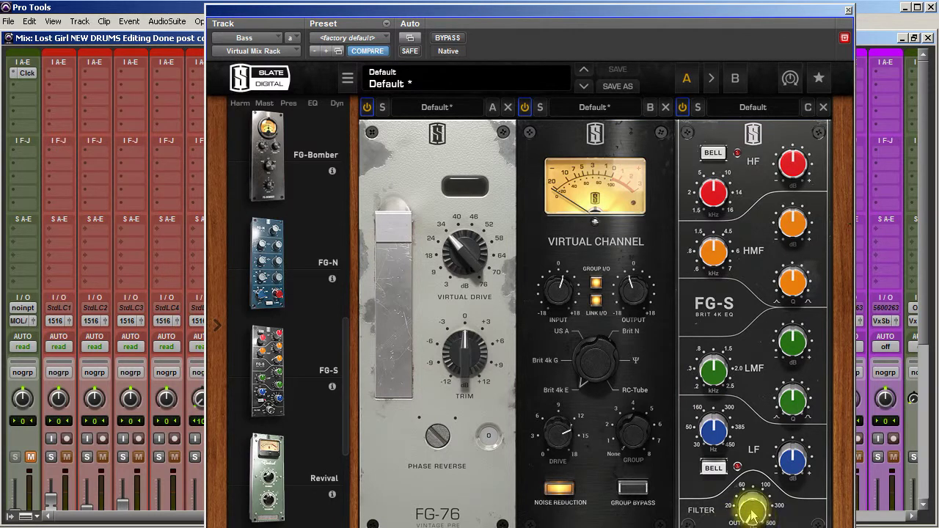
drag(629, 4, 631, 0)
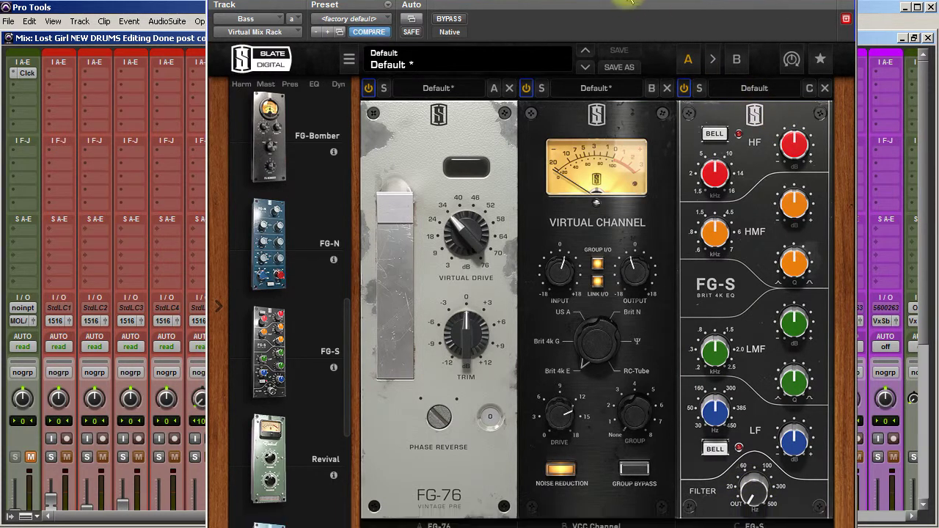
drag(758, 501, 755, 526)
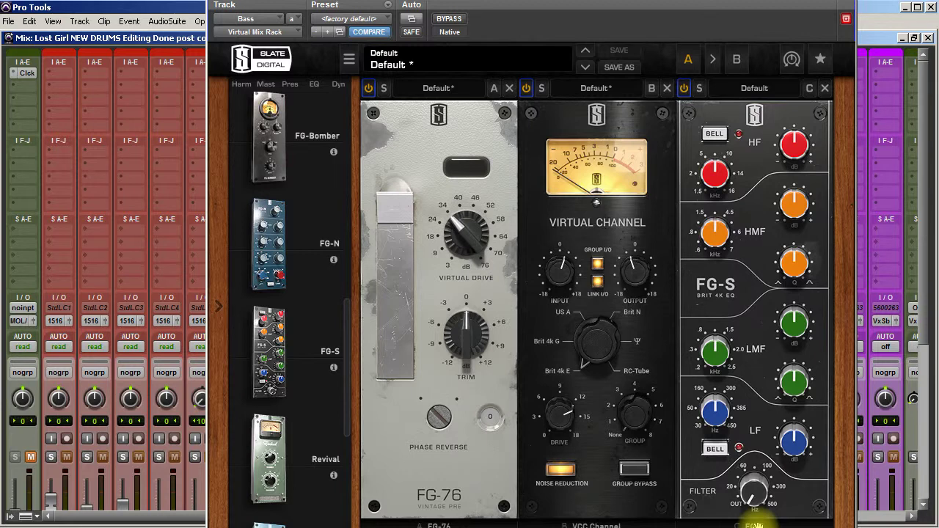
Step: Set the FG-S high-pass to 66.7 Hz and cut the low-mids by 4.07 dB near 362 Hz
mouse_move(752, 498)
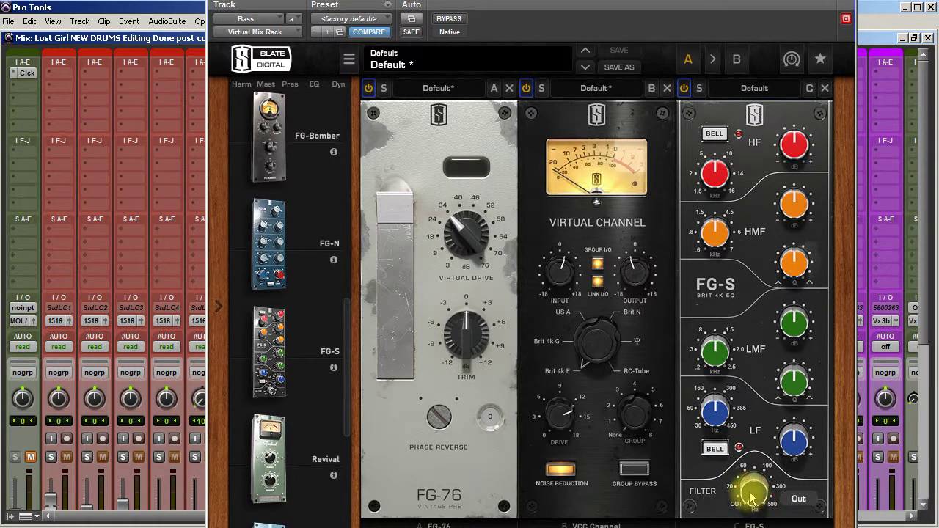
drag(752, 498, 741, 417)
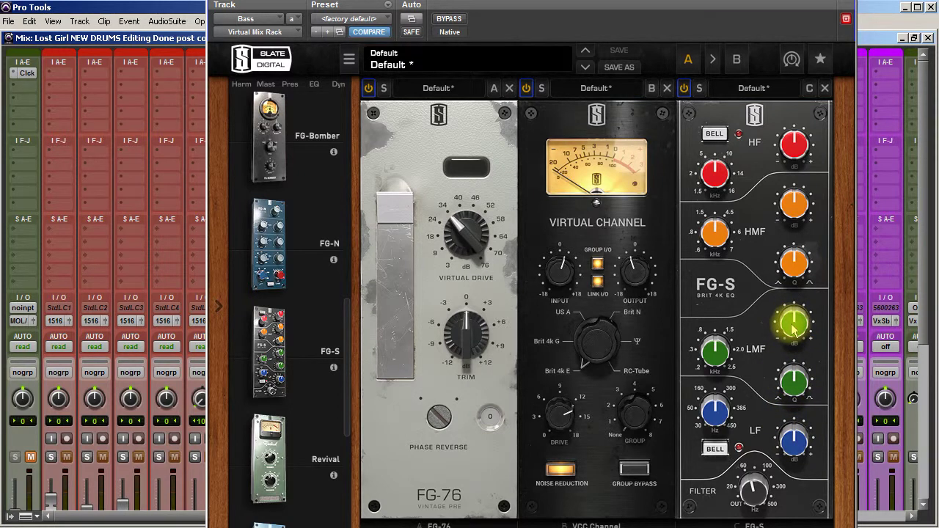
drag(795, 331, 798, 270)
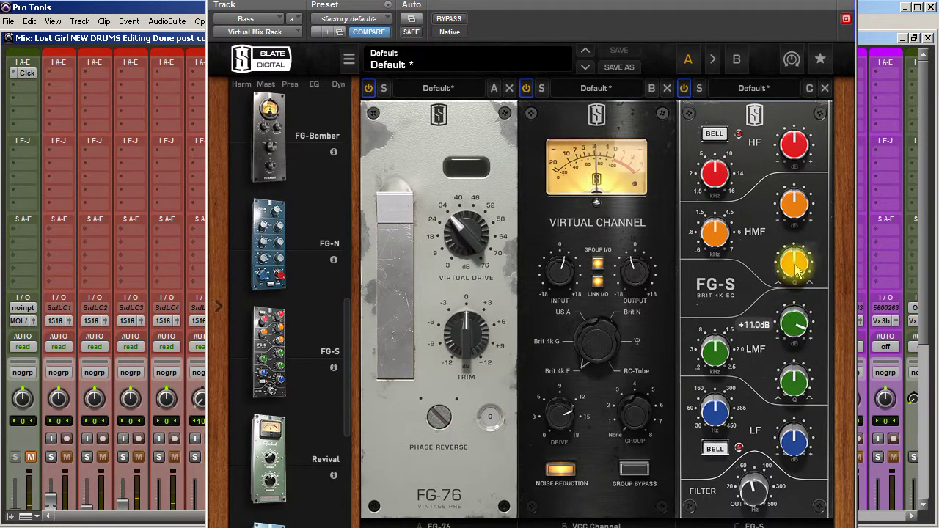
drag(795, 378, 793, 392)
drag(712, 356, 711, 433)
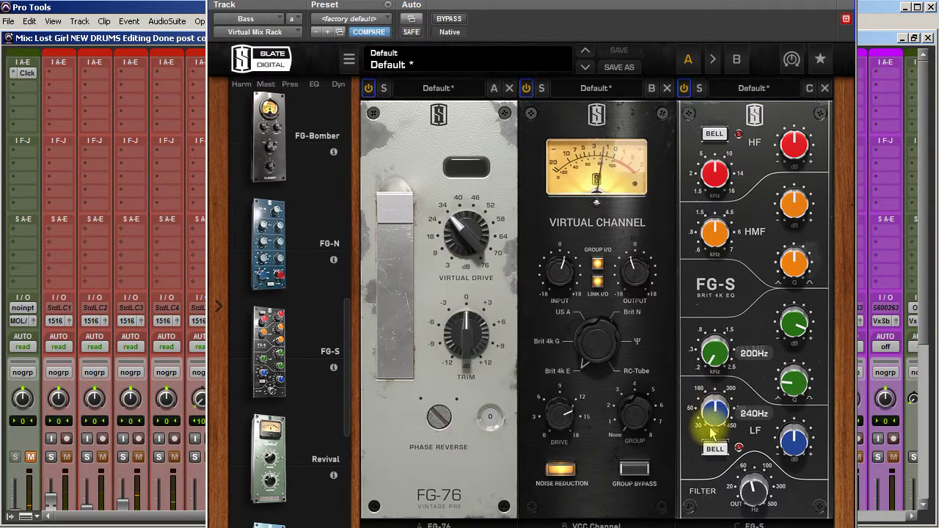
drag(704, 396, 705, 359)
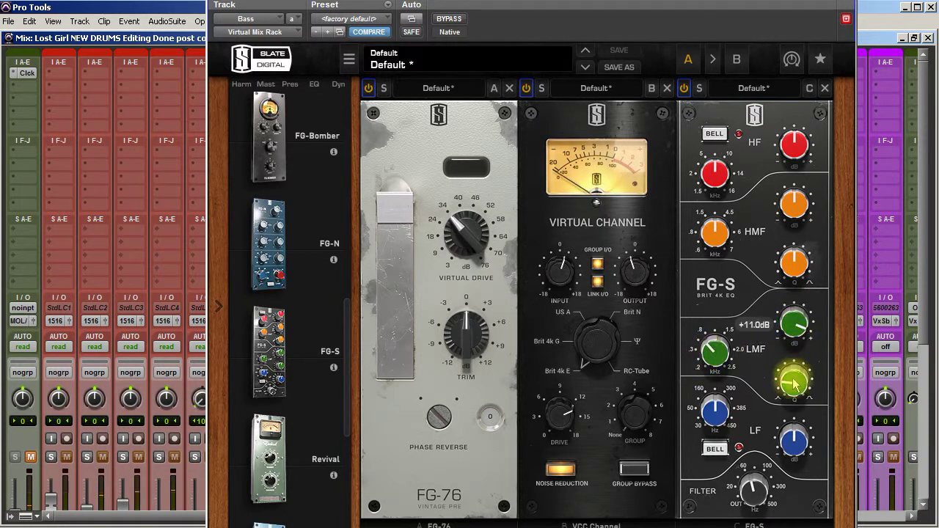
click(791, 323)
drag(791, 323, 784, 402)
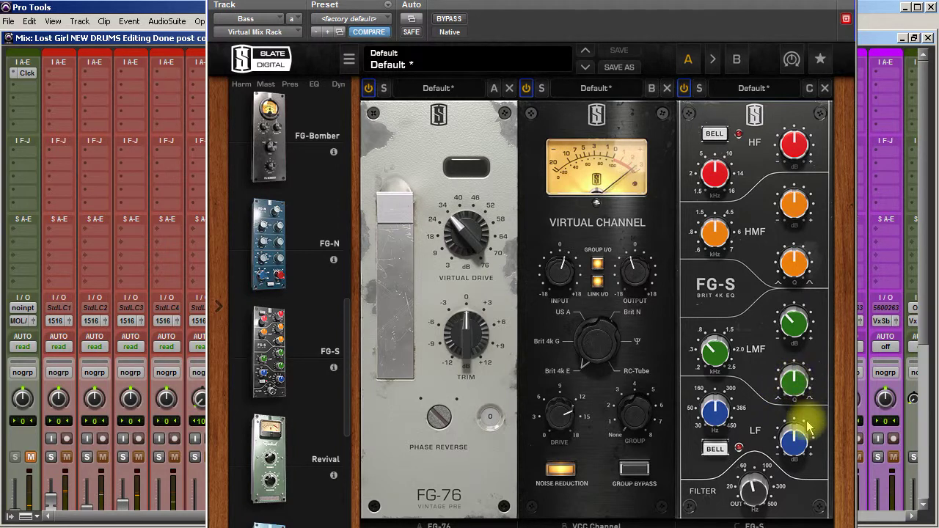
Step: Switch the FG-S low band to bell, settling at 59.2 Hz with -1.71 dB gain
click(709, 449)
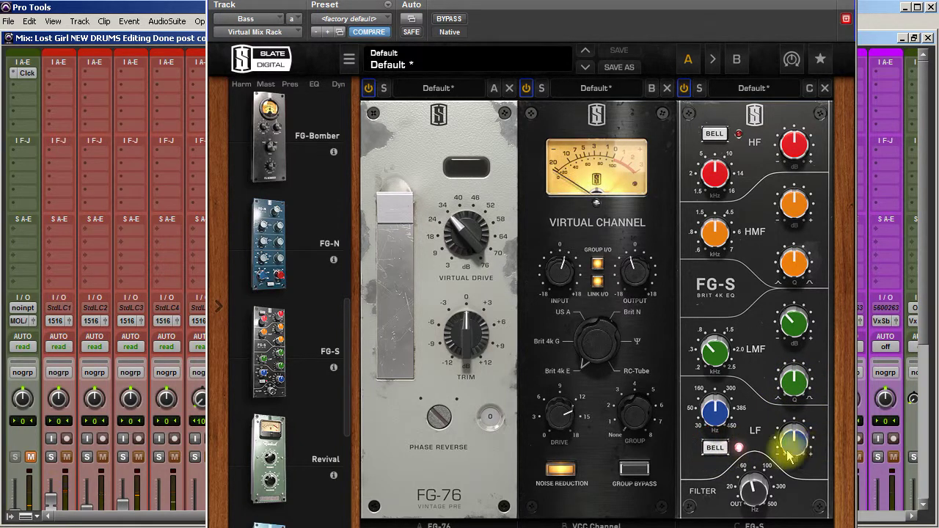
drag(793, 449, 795, 359)
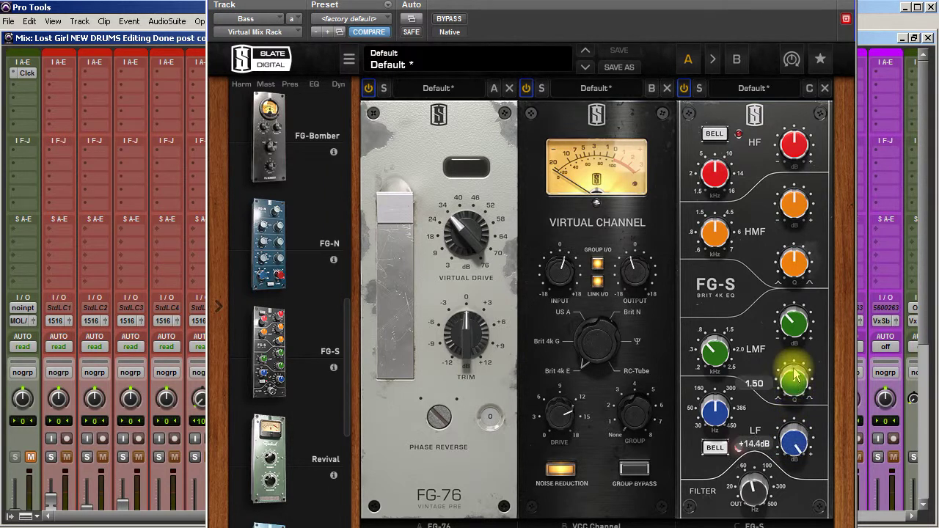
click(711, 414)
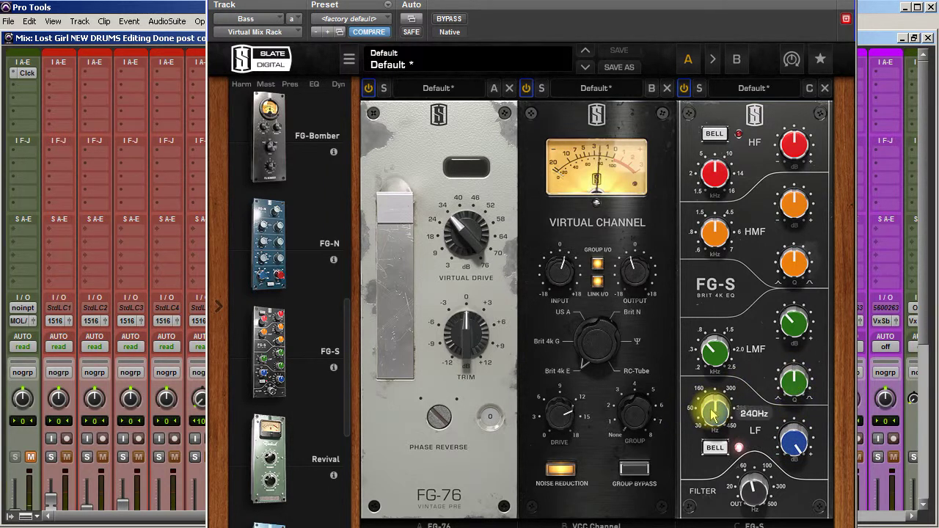
drag(710, 412, 711, 421)
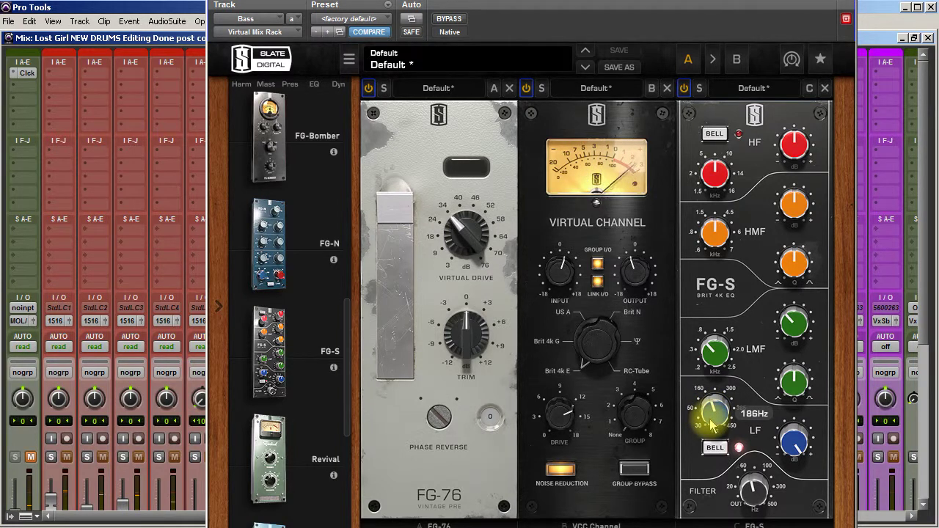
drag(808, 453, 795, 467)
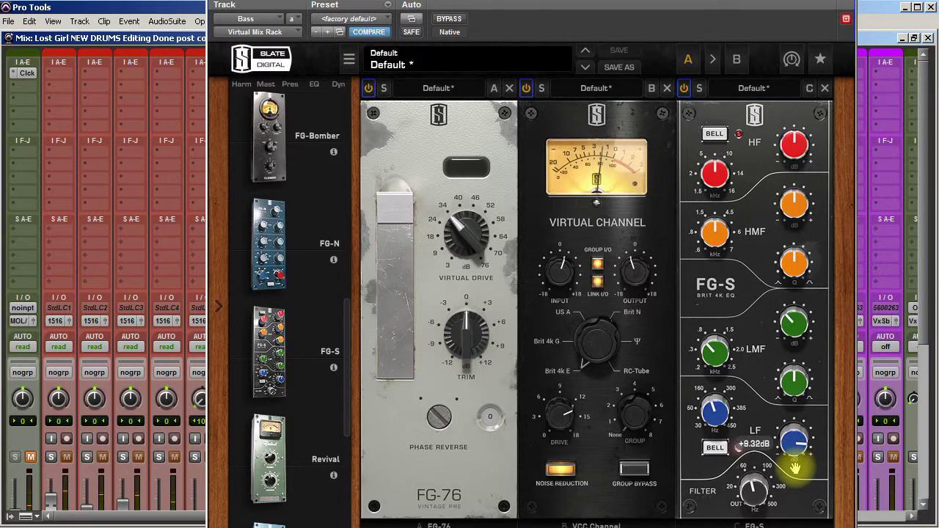
drag(721, 416, 718, 417)
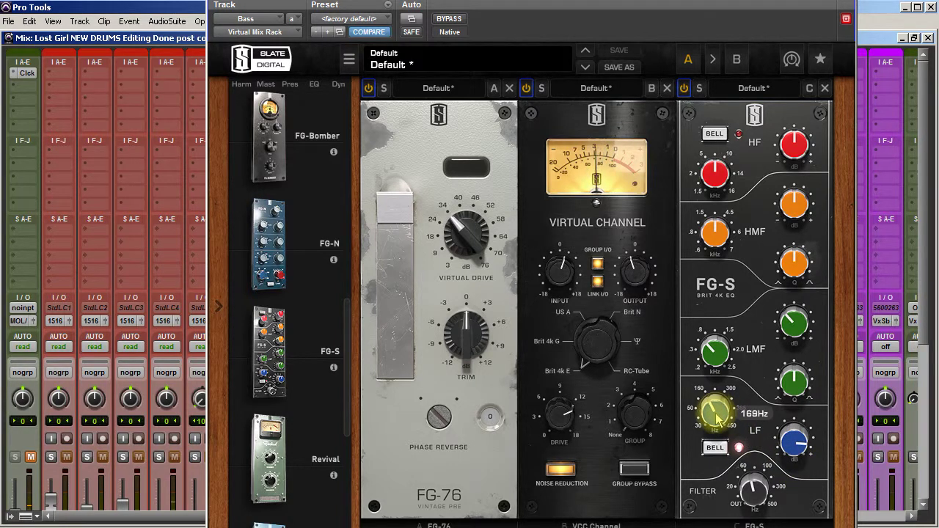
mouse_move(715, 425)
mouse_down()
mouse_move(714, 446)
mouse_move(715, 415)
mouse_up()
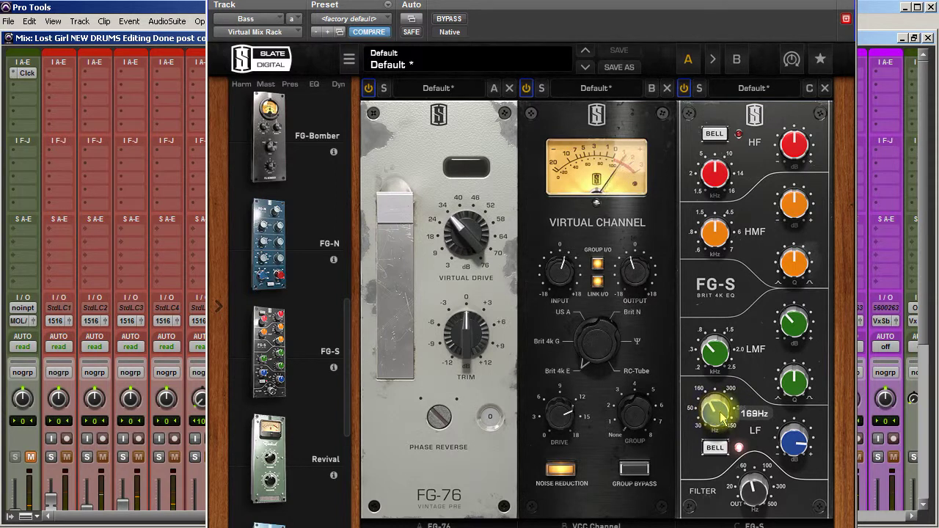
drag(785, 439, 786, 435)
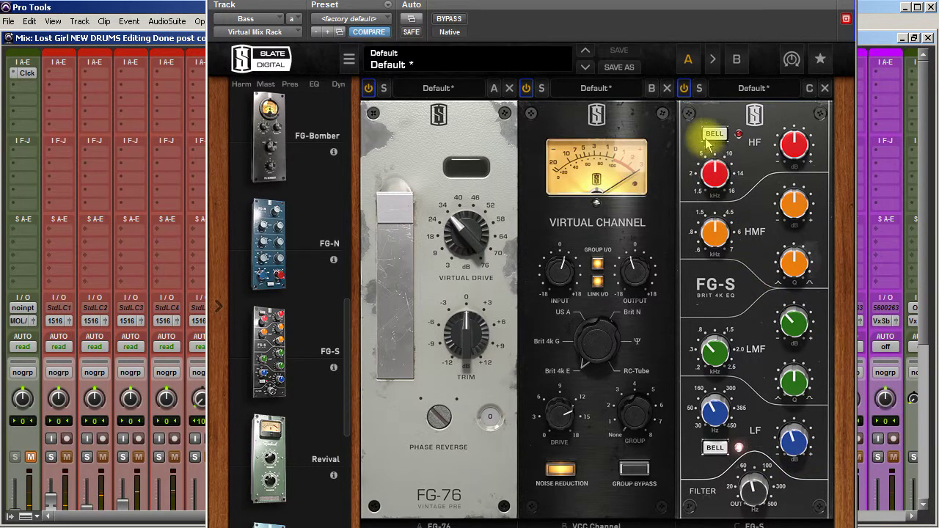
Step: Bypass the FG-S module to compare, then switch it back on
click(684, 88)
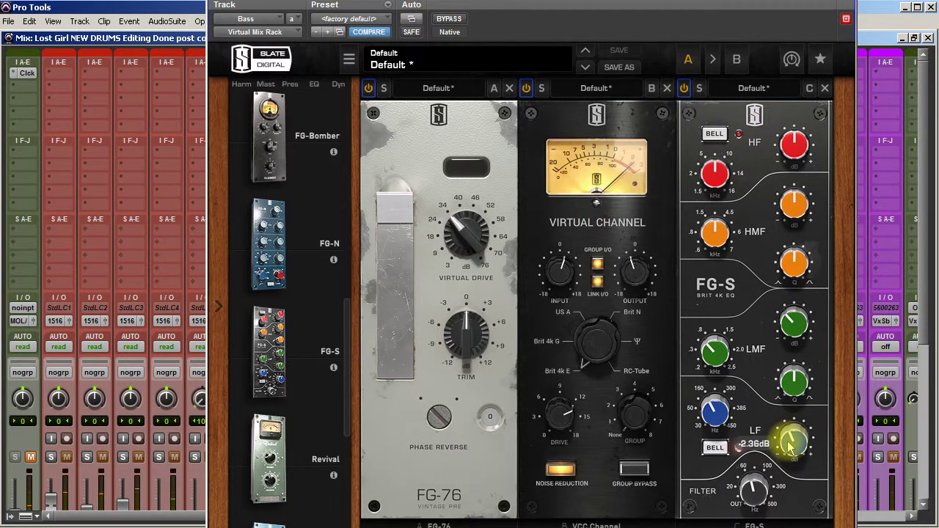
click(684, 88)
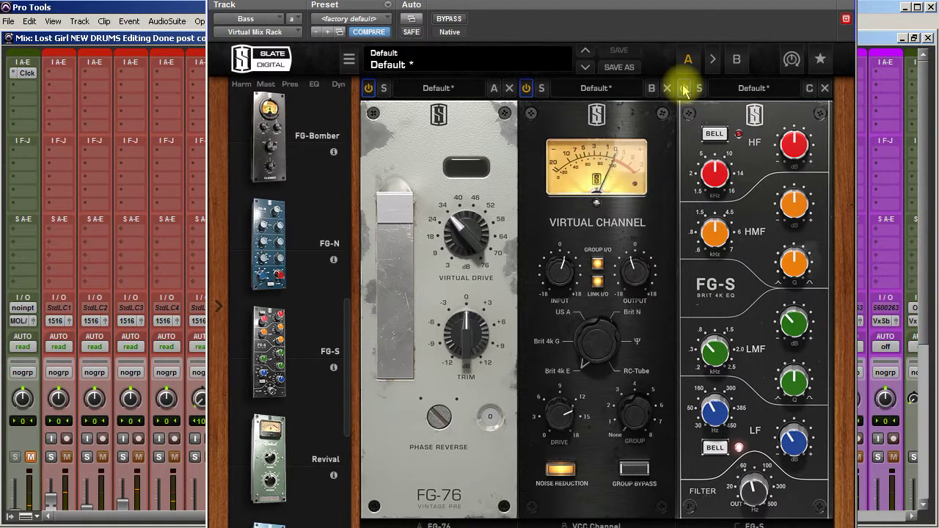
click(685, 88)
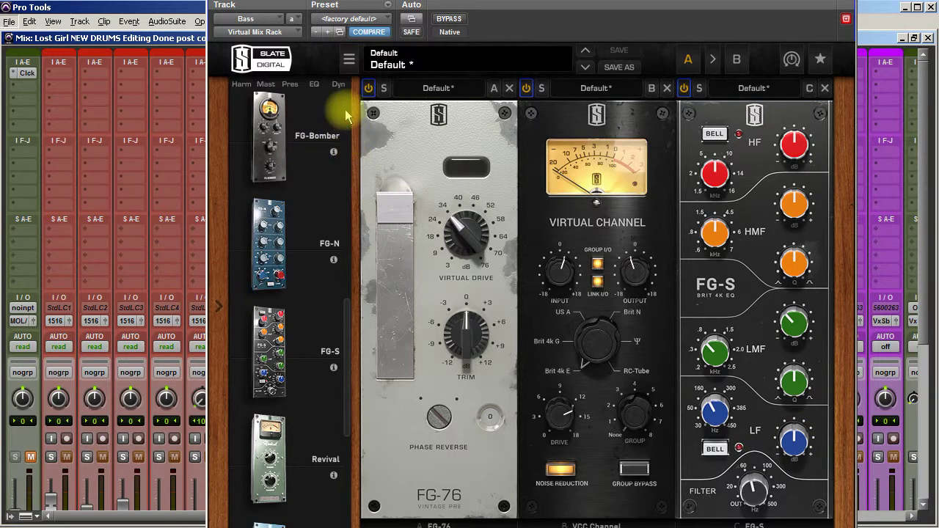
Step: Try a CS-EQ module in the Bass rack, then remove it
drag(336, 395, 360, 152)
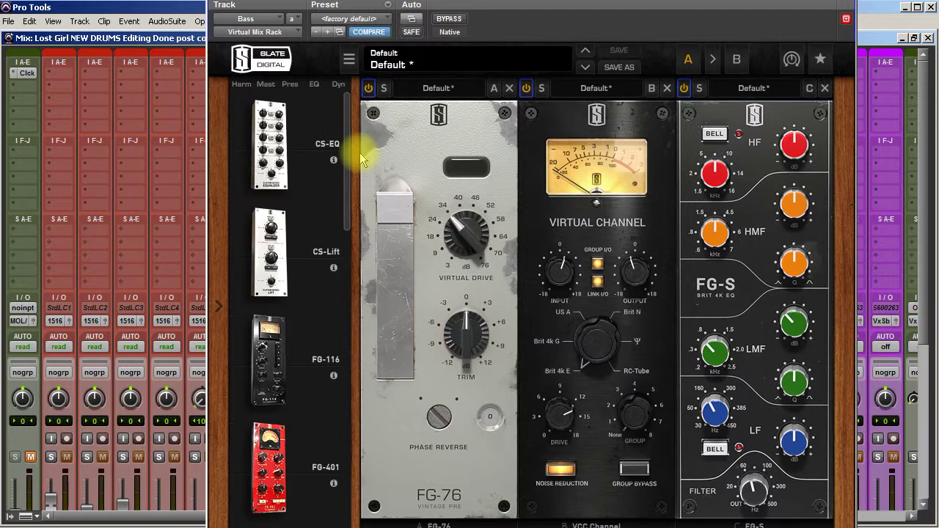
drag(272, 141, 727, 228)
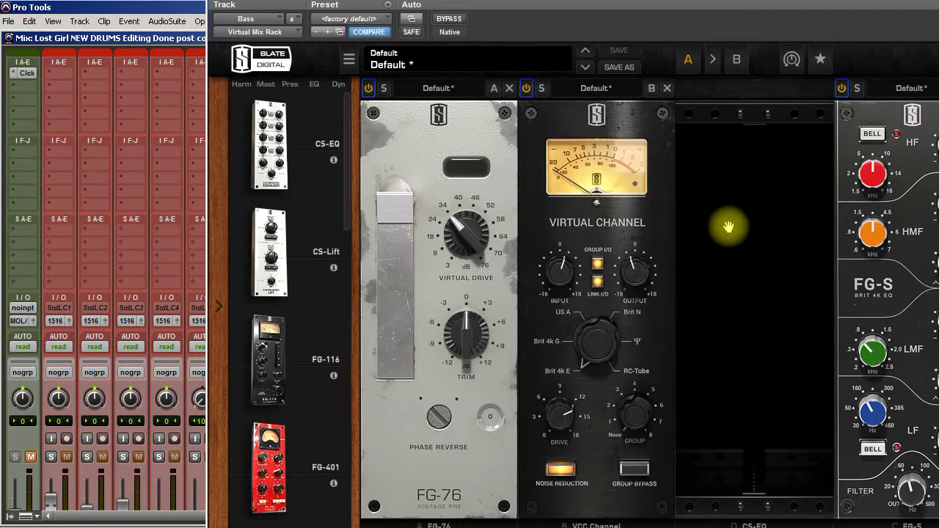
drag(729, 228, 357, 147)
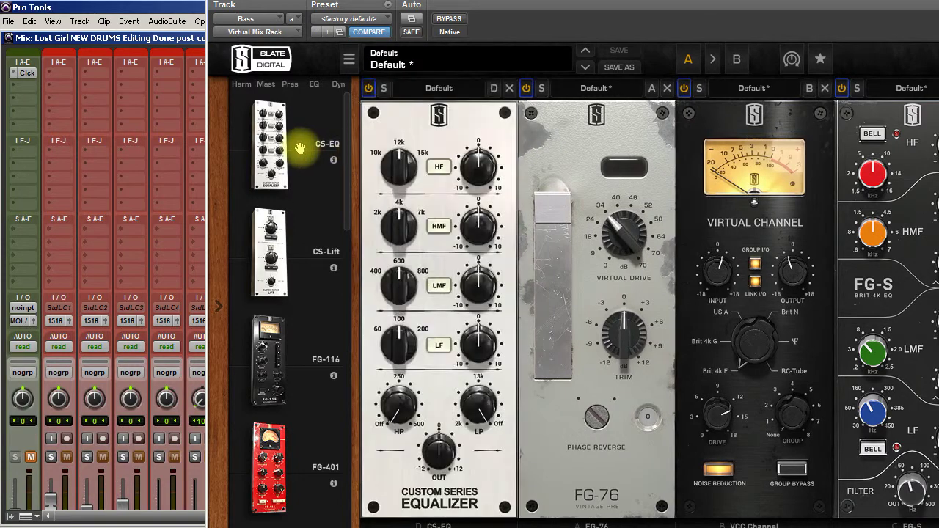
drag(462, 138, 300, 140)
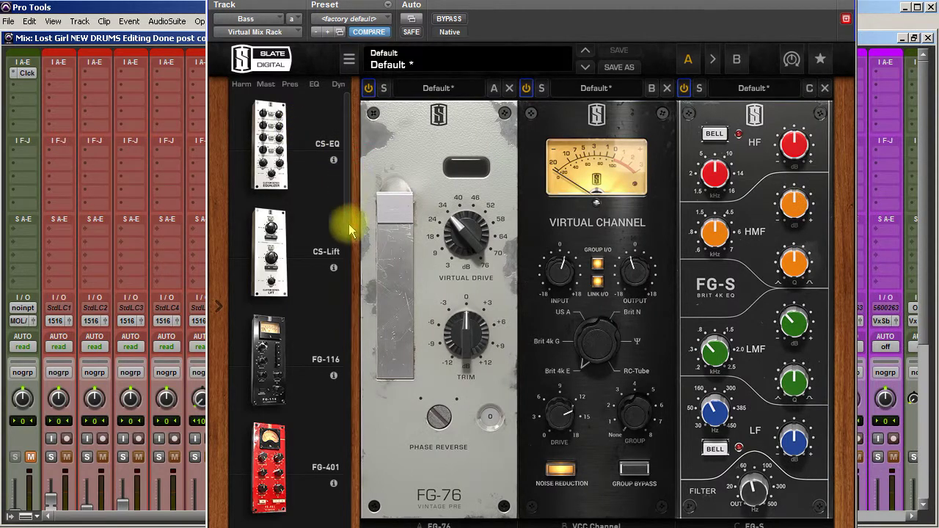
Step: Audition a second FG-S with low-mid at +13.3 dB, Q 2.06, 376 Hz, then remove it and close the rack
scroll(347, 230, down, 8)
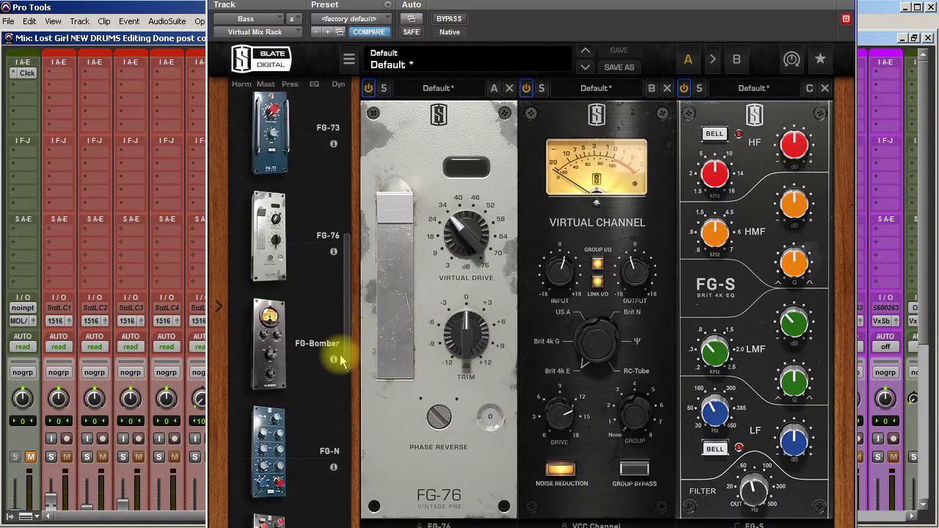
drag(295, 380, 764, 352)
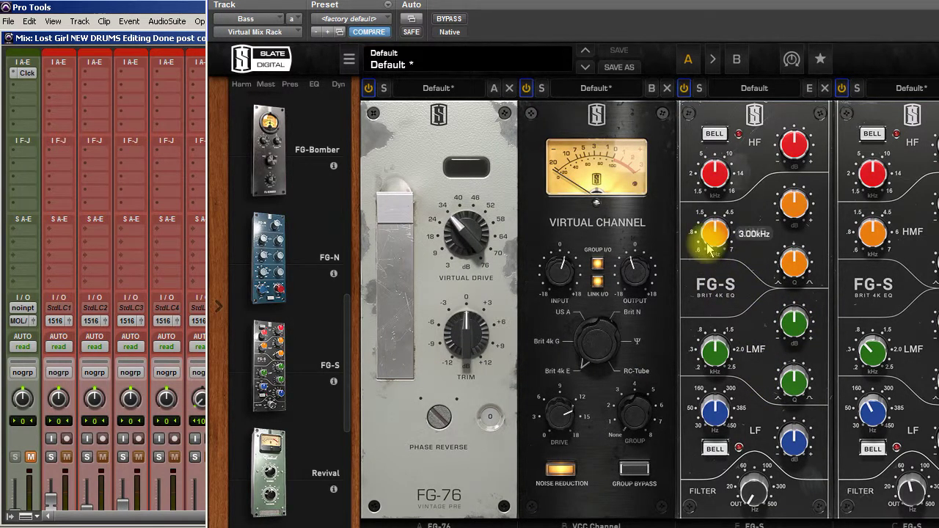
drag(798, 332, 767, 303)
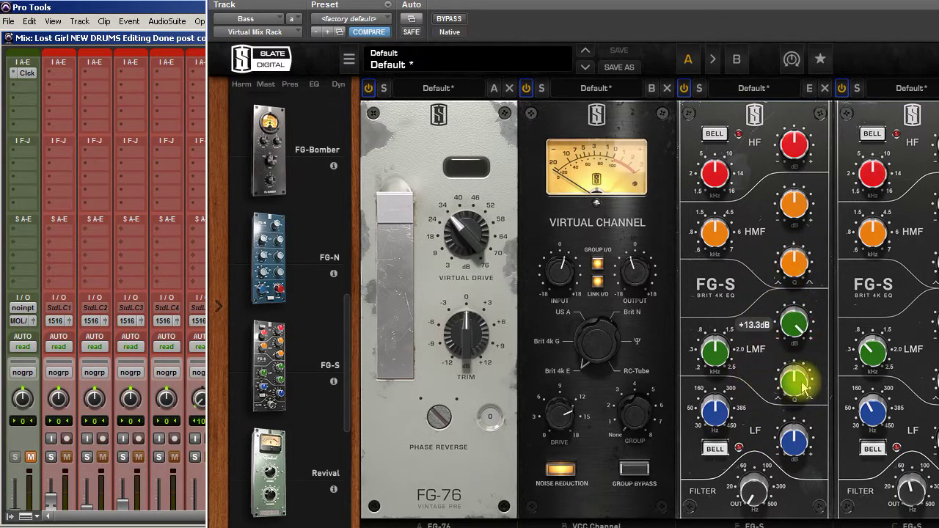
drag(793, 373, 792, 419)
drag(721, 360, 713, 430)
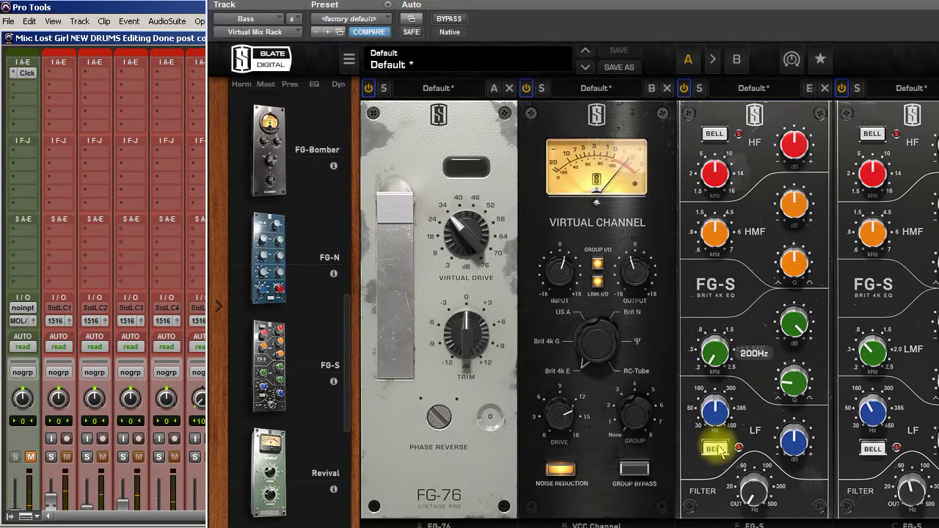
scroll(722, 352, up, 5)
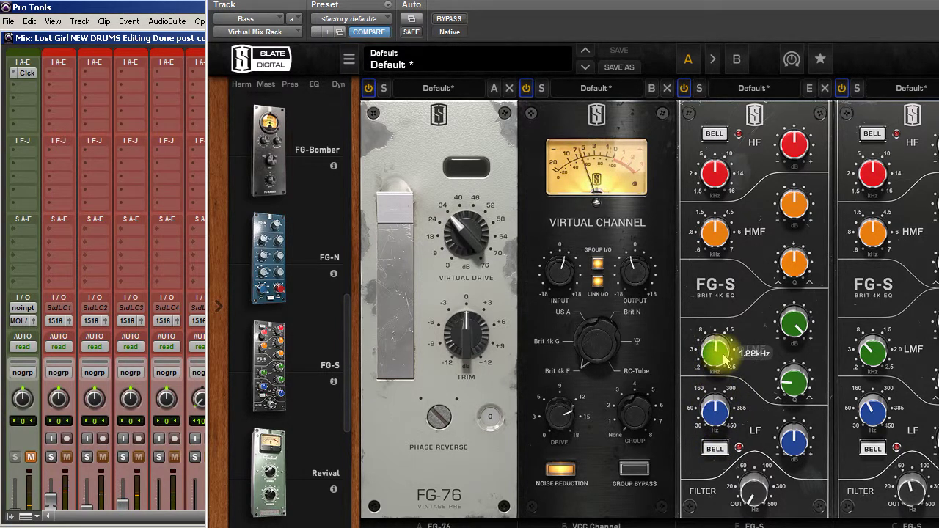
click(826, 89)
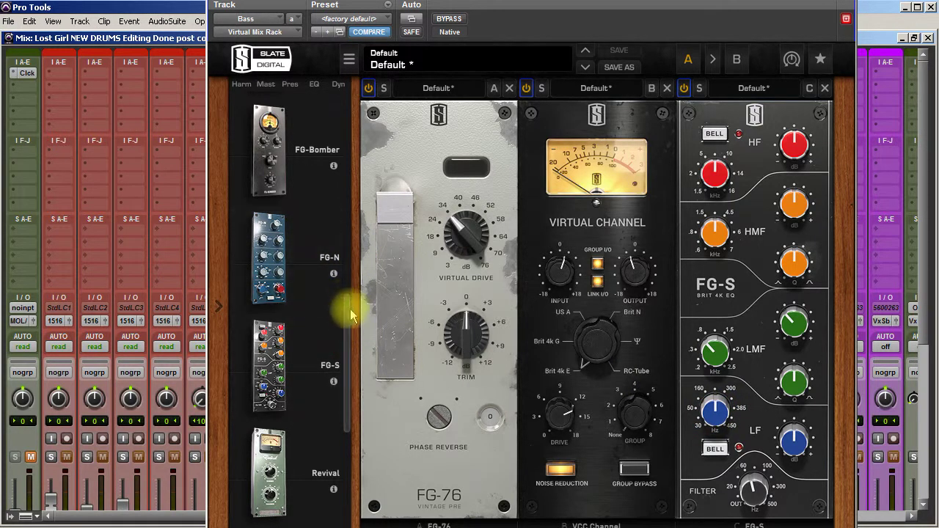
drag(351, 310, 345, 99)
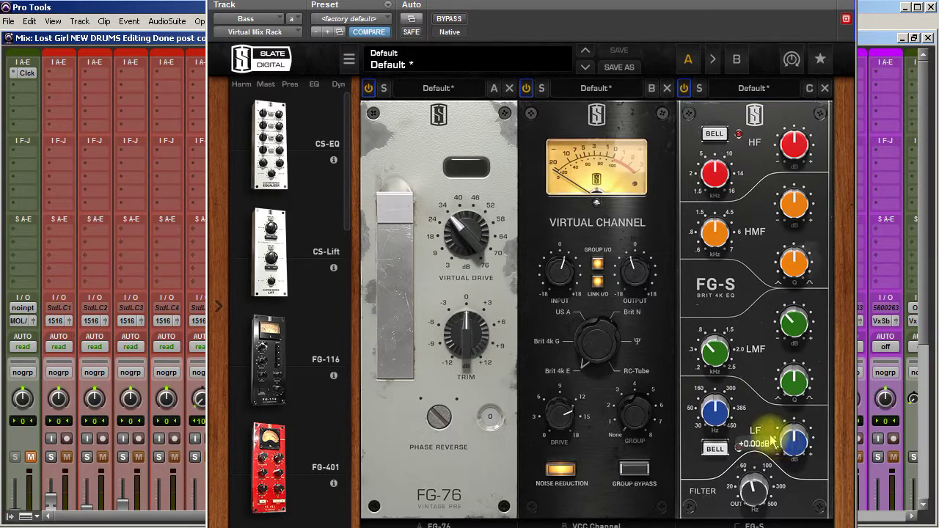
click(846, 18)
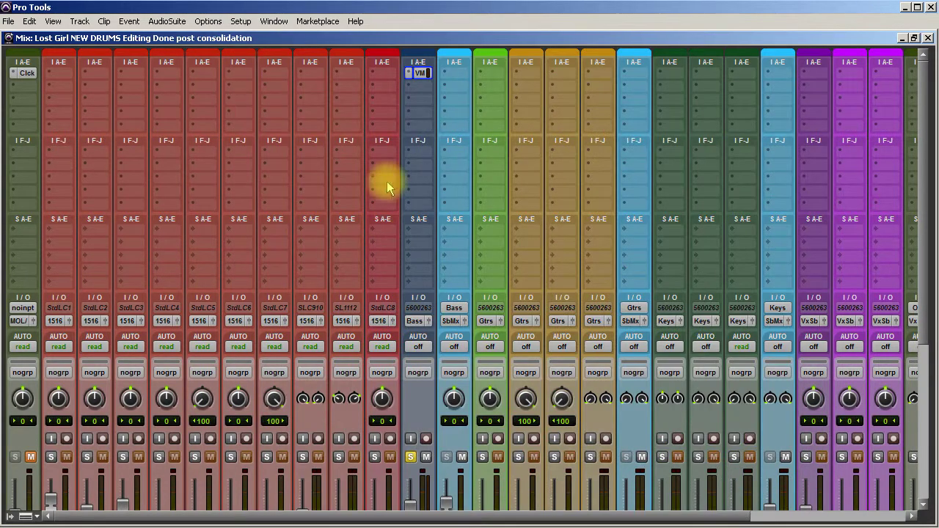
Step: Shift the Bass channel's Virtual Mix Rack insert down one slot
click(419, 74)
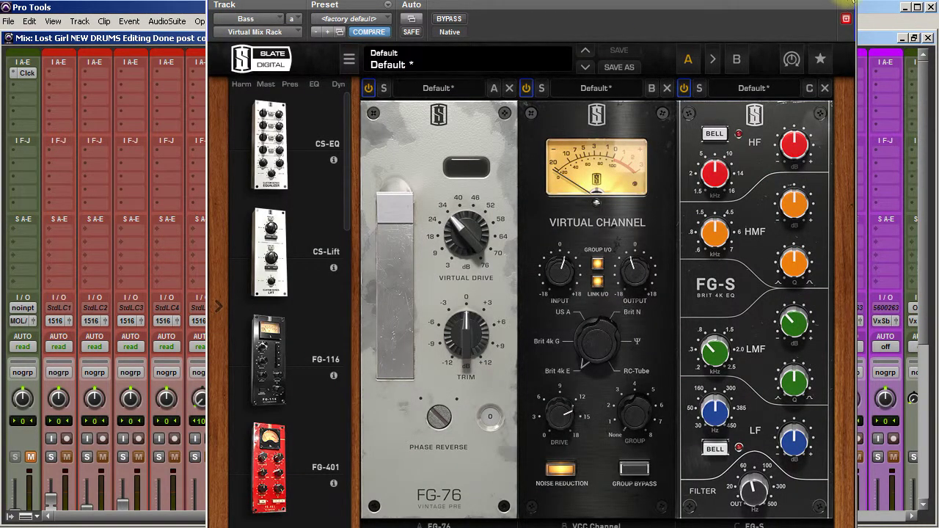
click(846, 18)
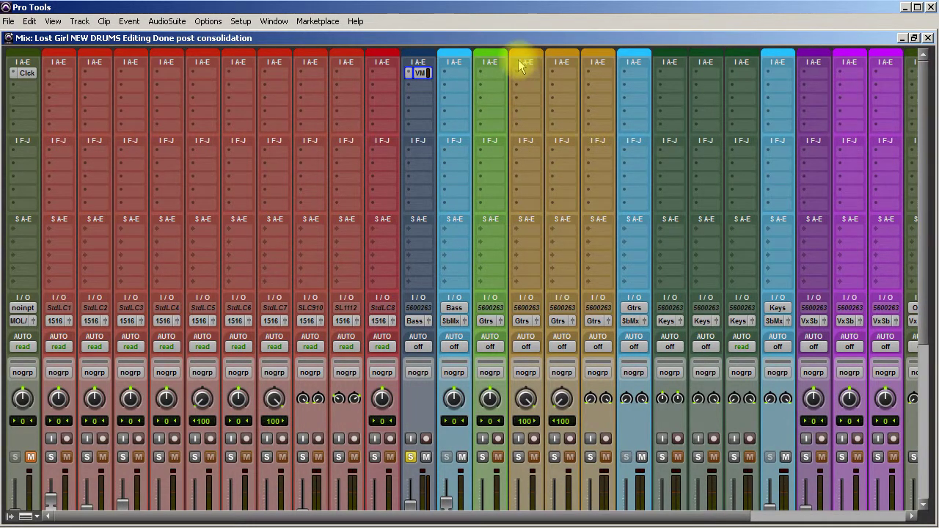
drag(416, 74, 434, 77)
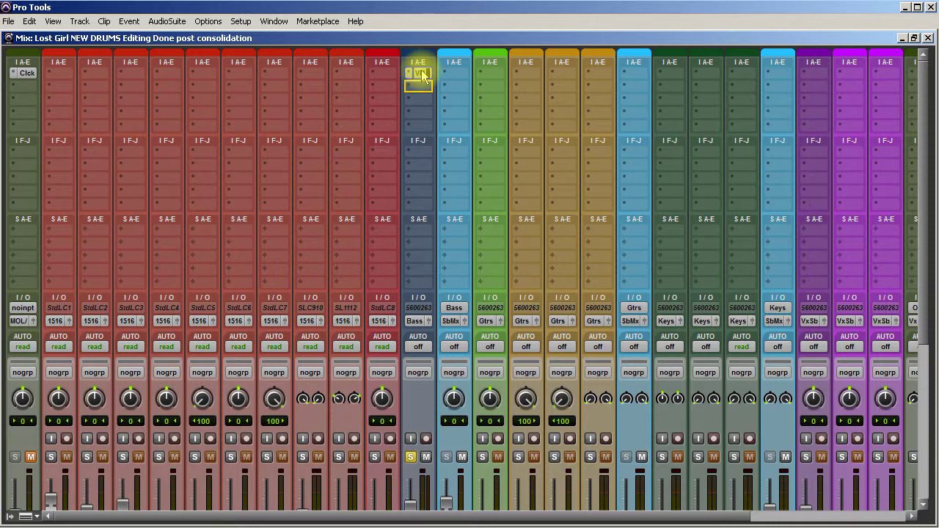
drag(423, 76, 424, 75)
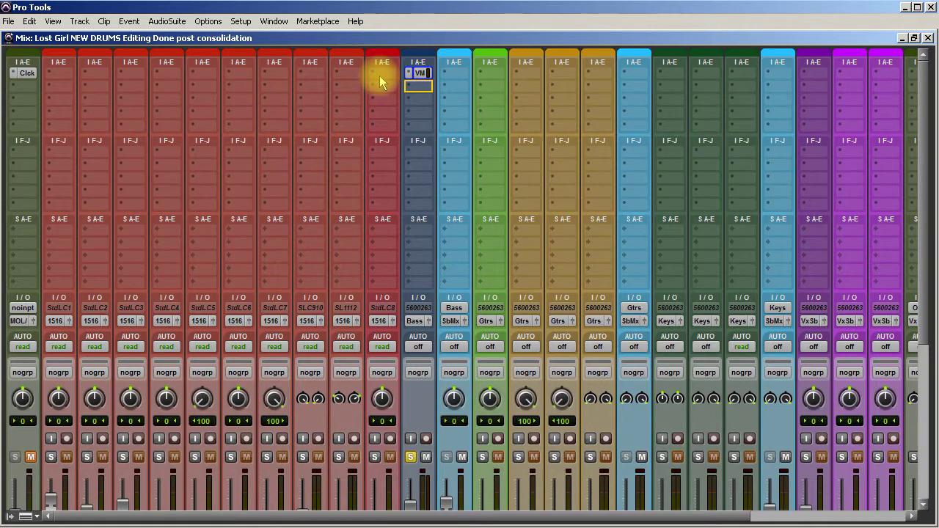
drag(419, 73, 420, 76)
Step: Insert Virtual Tape Machines (mono) in the Bass channel's first insert slot
click(421, 76)
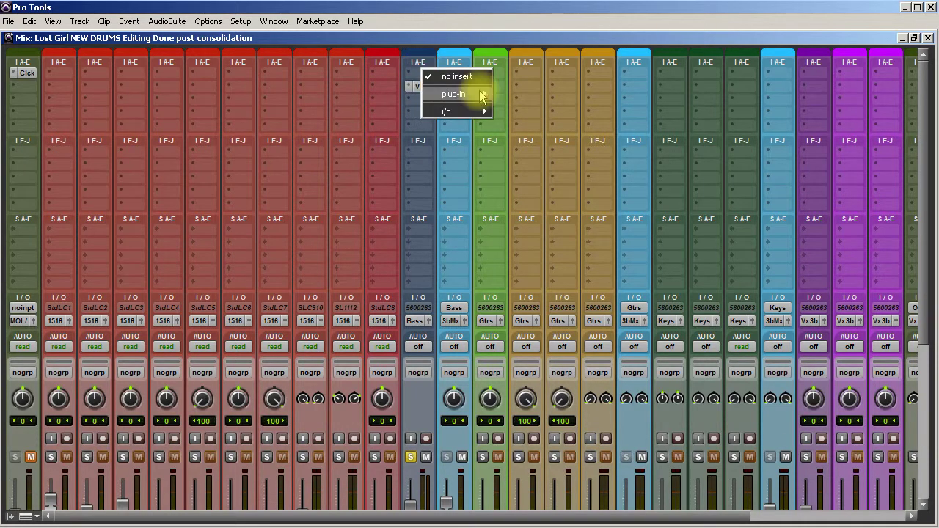
mouse_move(481, 94)
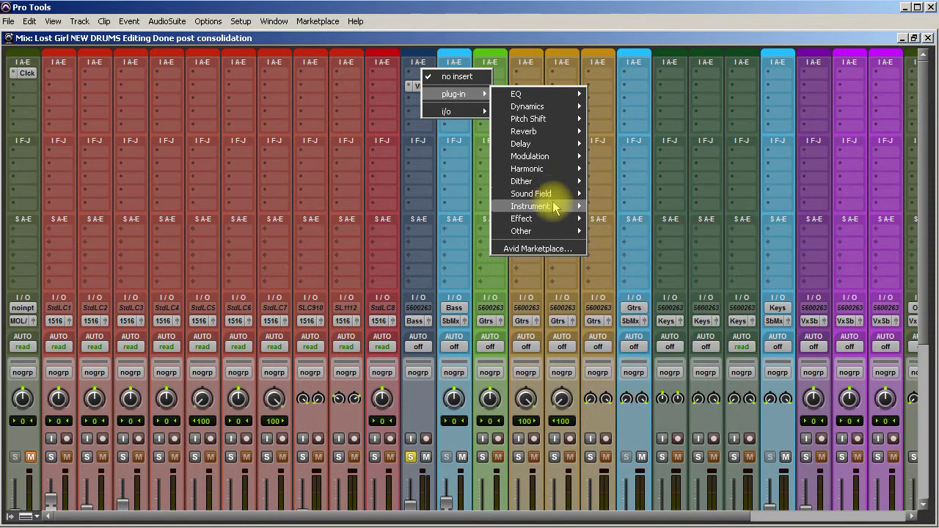
mouse_move(543, 169)
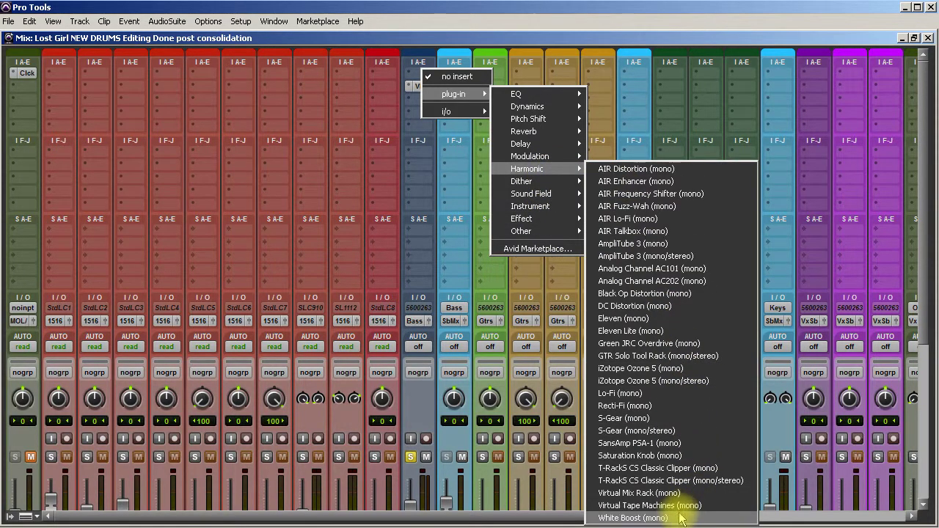
click(653, 505)
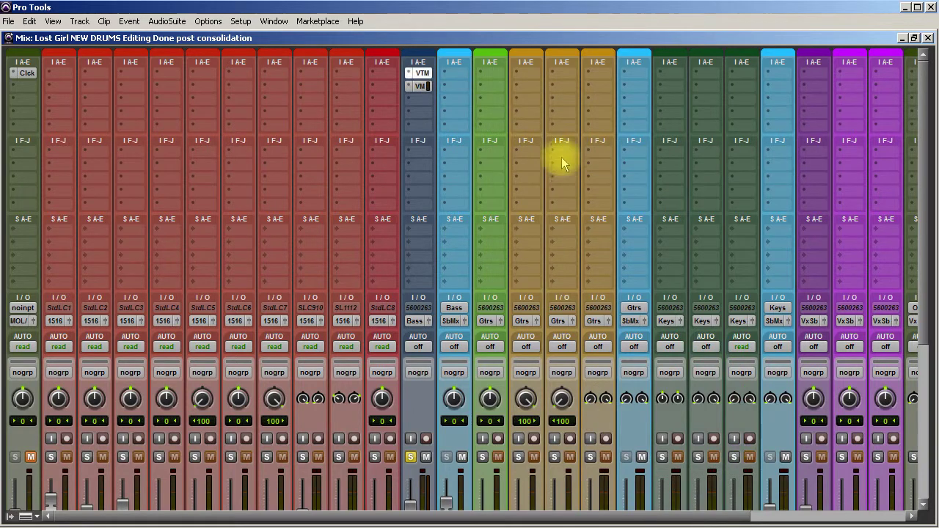
Step: Drive the tape input to +6.48 dB with output compensating at -6.48 dB
click(290, 147)
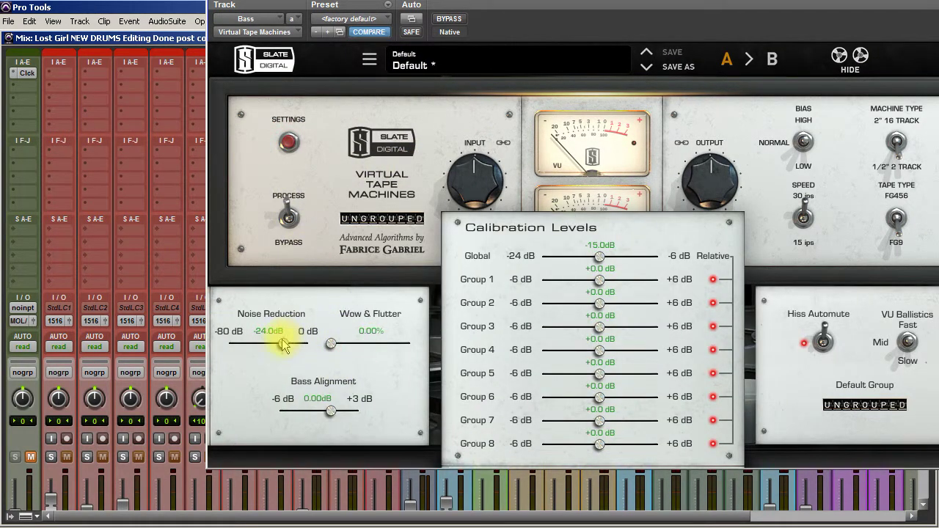
click(288, 142)
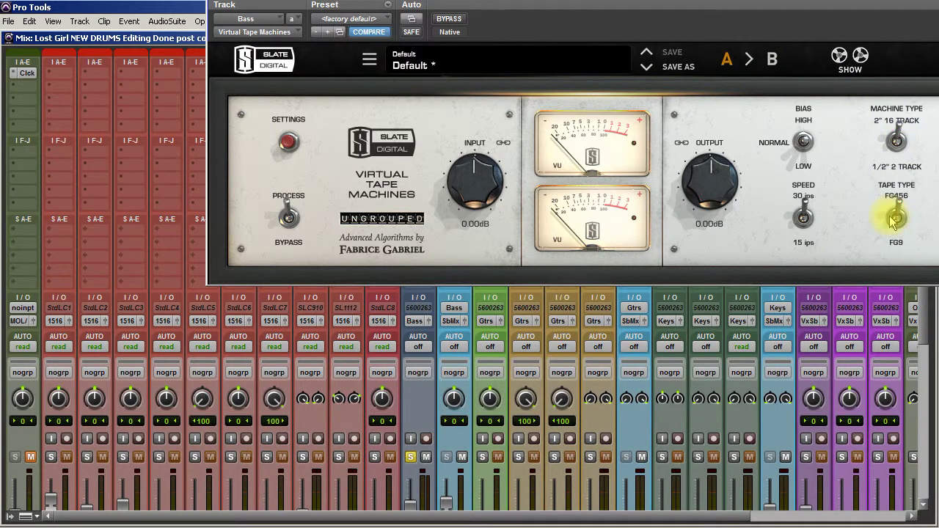
drag(481, 183, 497, 165)
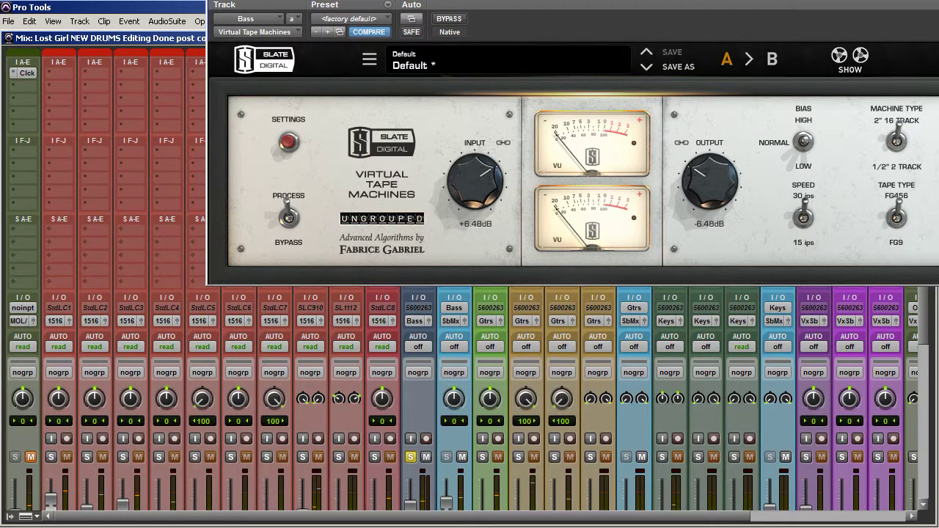
Step: Add an EQ3 7-Band to the Bass slot after Virtual Tape Machines
key(ctrl+w)
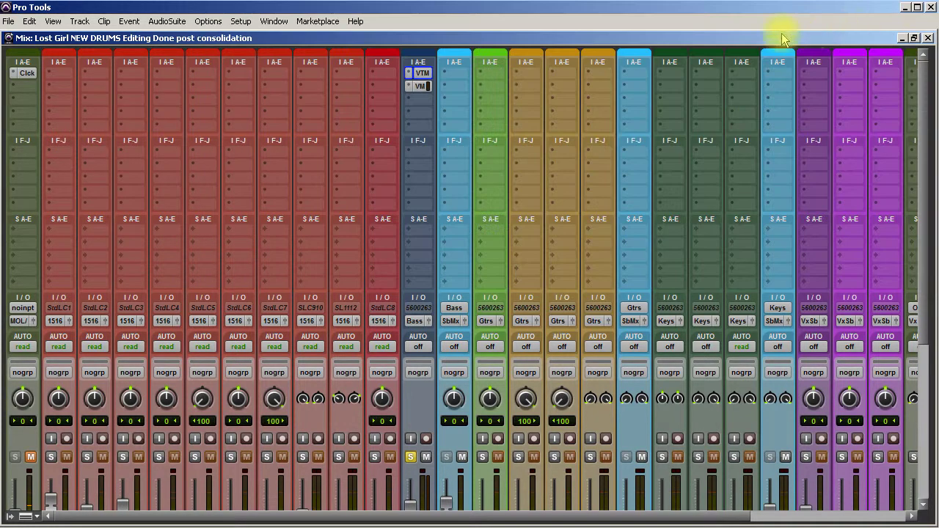
drag(418, 74, 425, 86)
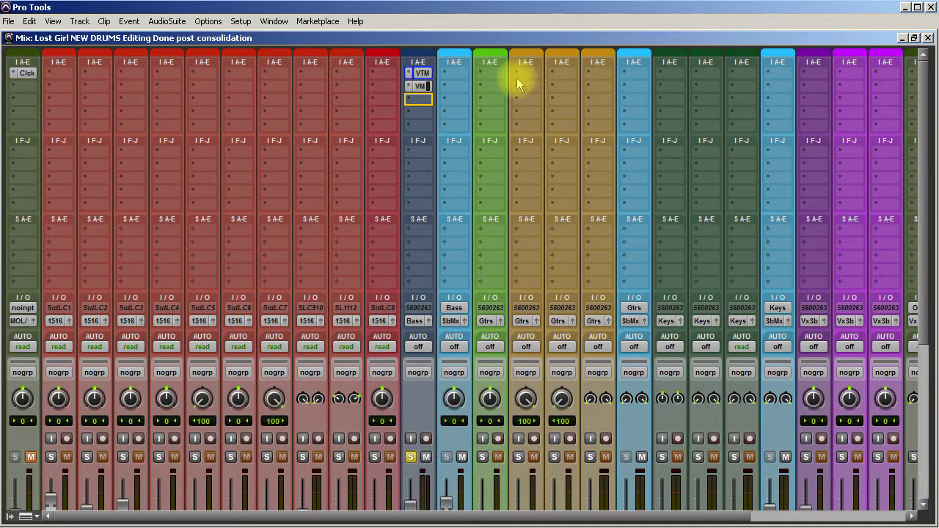
click(419, 98)
mouse_move(455, 109)
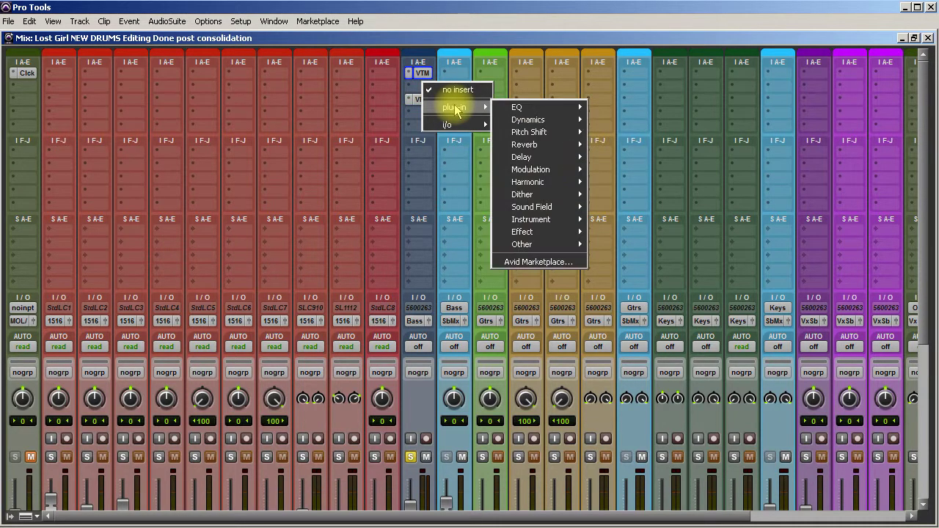
mouse_move(541, 107)
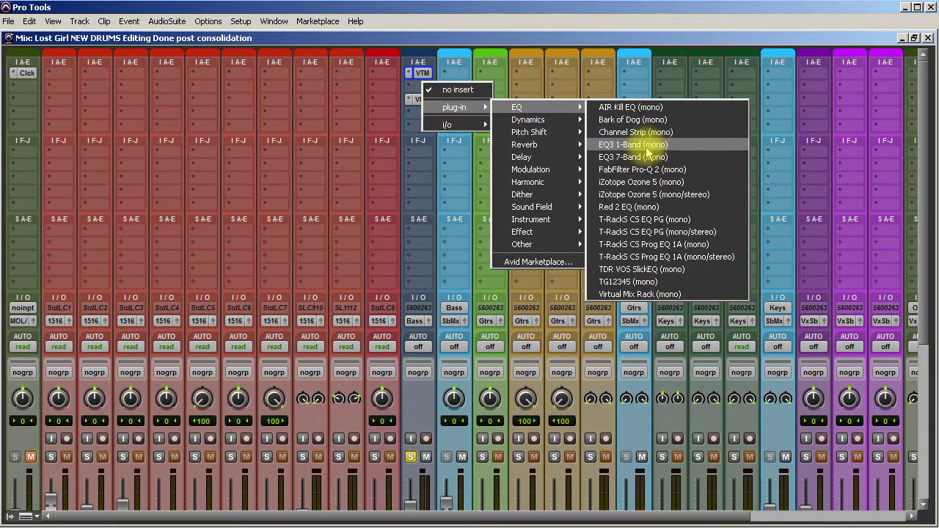
click(636, 157)
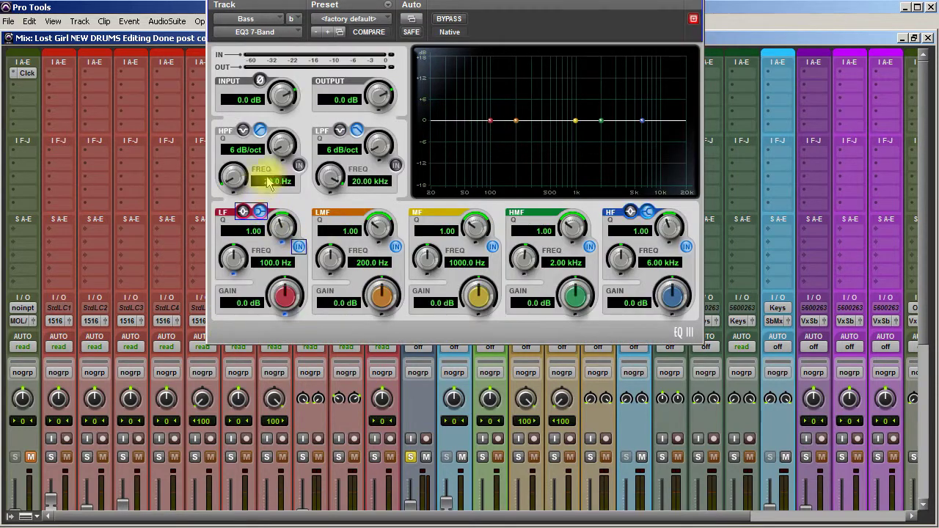
Step: Sweep the EQ3 low-mid band with a boost, settling on a 4.1 dB cut at 177.3 Hz
click(281, 144)
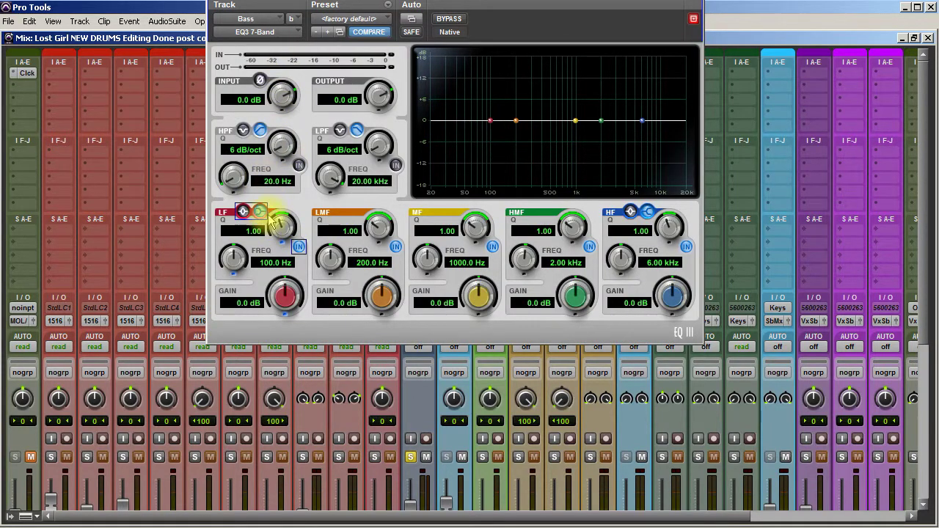
drag(378, 224, 373, 179)
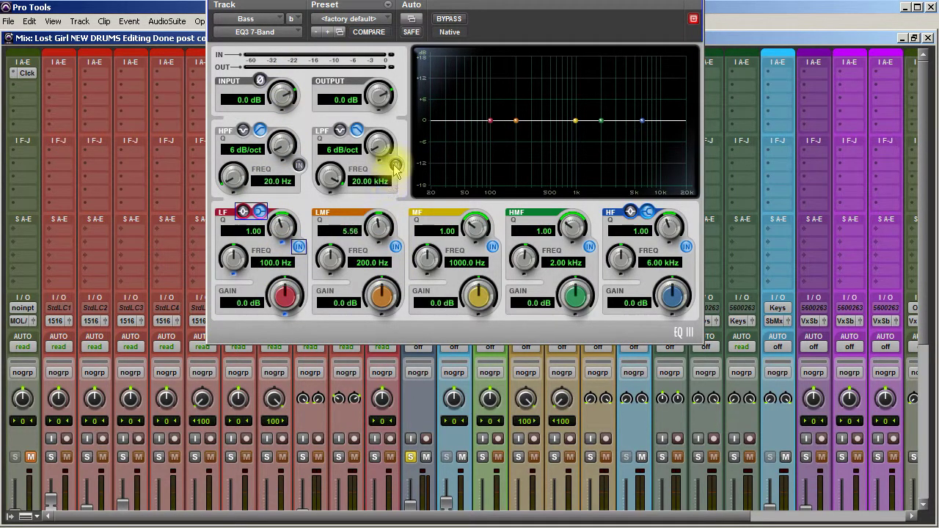
drag(384, 294, 325, 288)
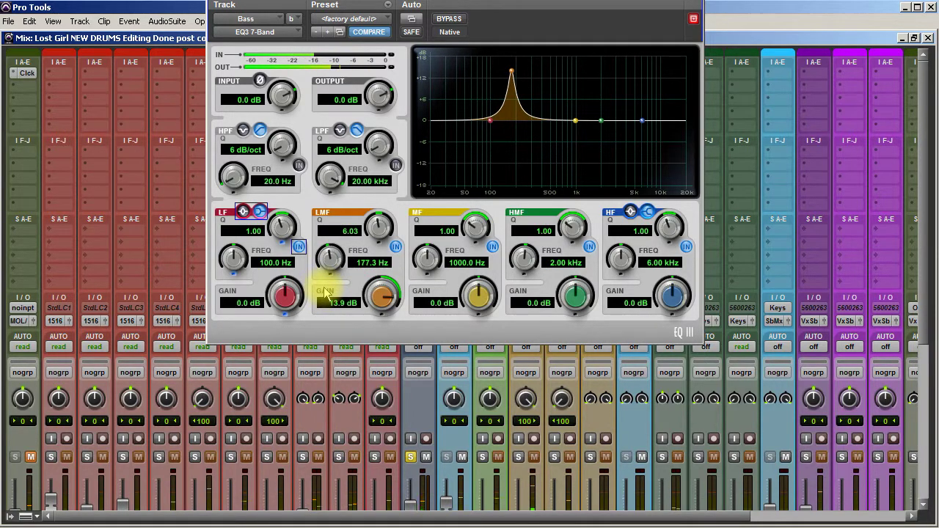
drag(387, 294, 380, 389)
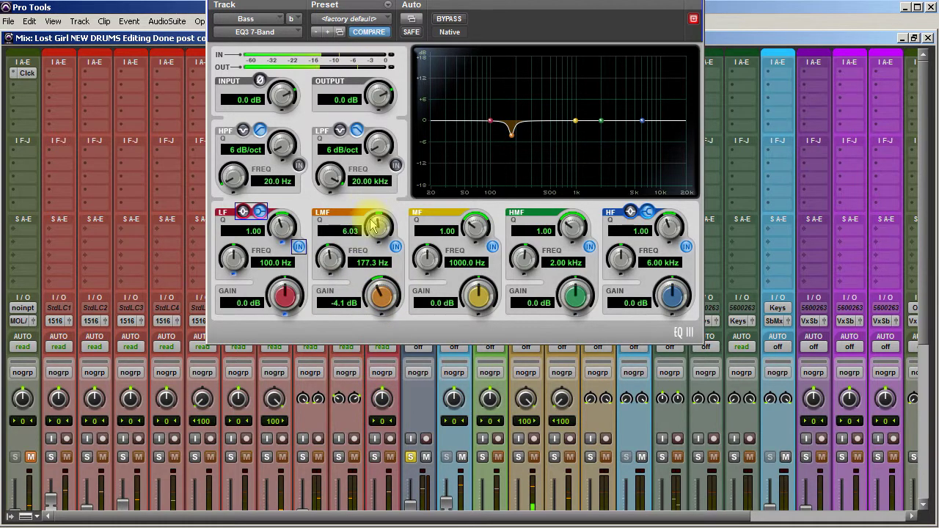
drag(377, 225, 374, 270)
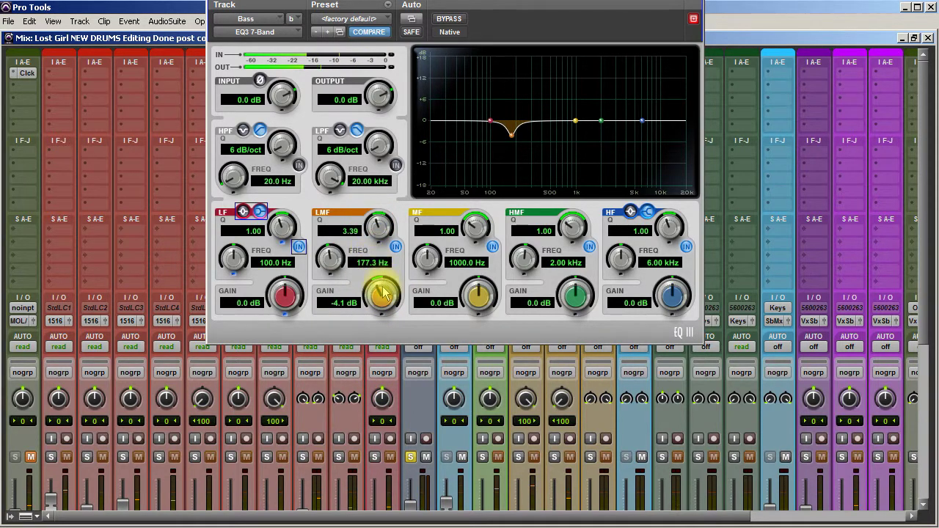
click(450, 24)
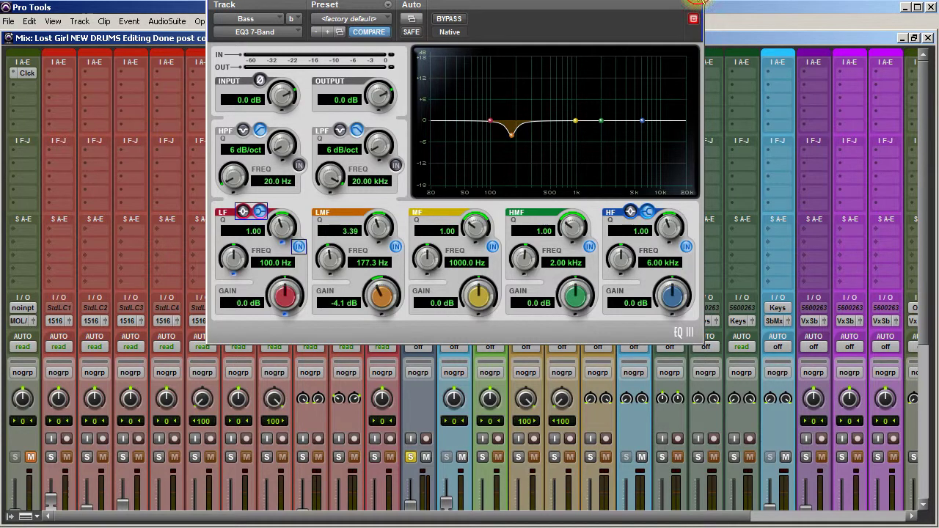
click(693, 18)
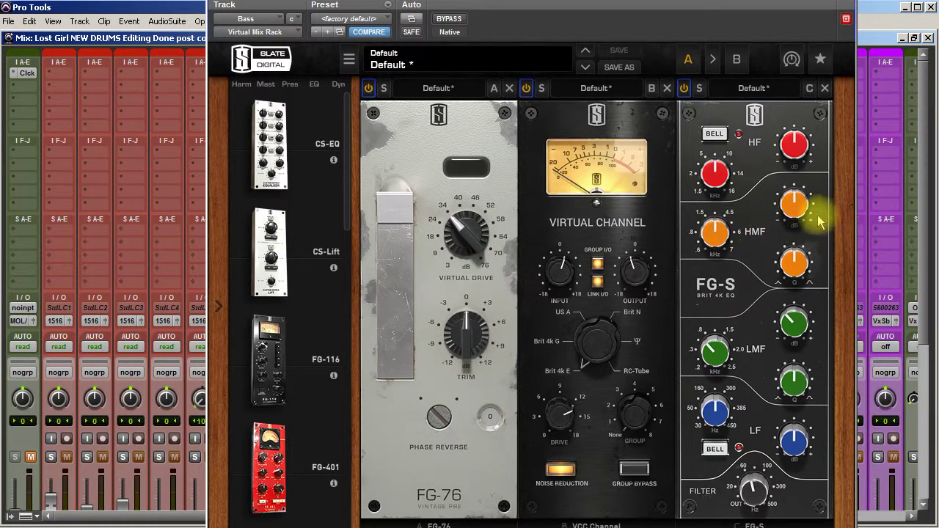
Step: Sweep the FG-S high-mid band, settling on a 4.50 dB boost with Q 0.95
mouse_move(797, 214)
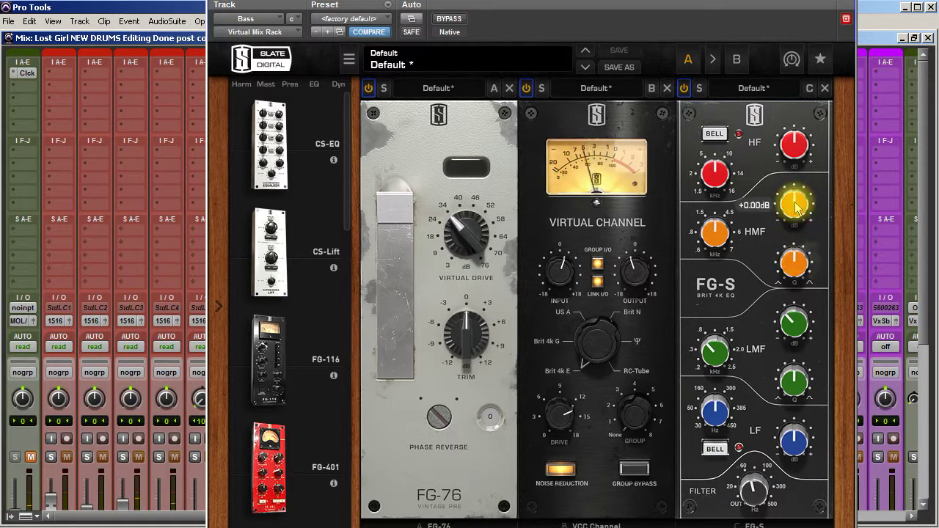
drag(798, 209, 806, 103)
mouse_move(711, 230)
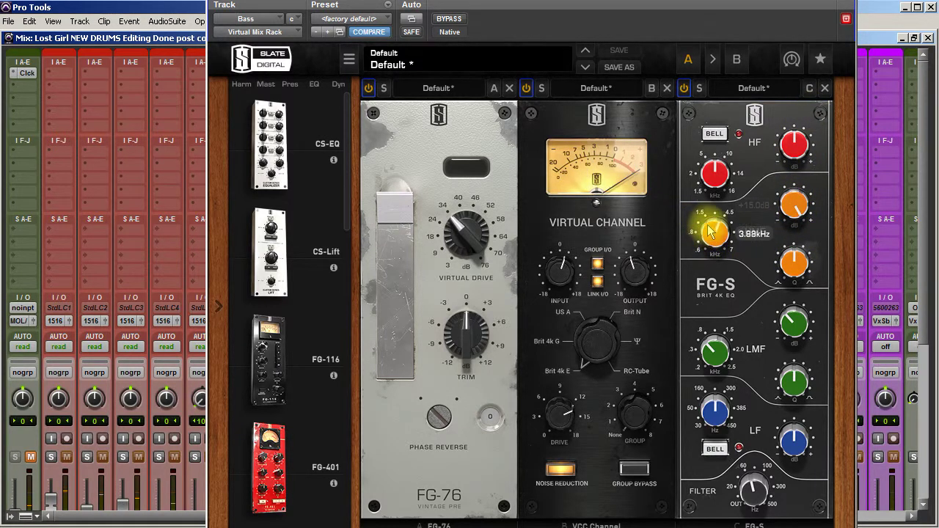
drag(711, 231, 708, 249)
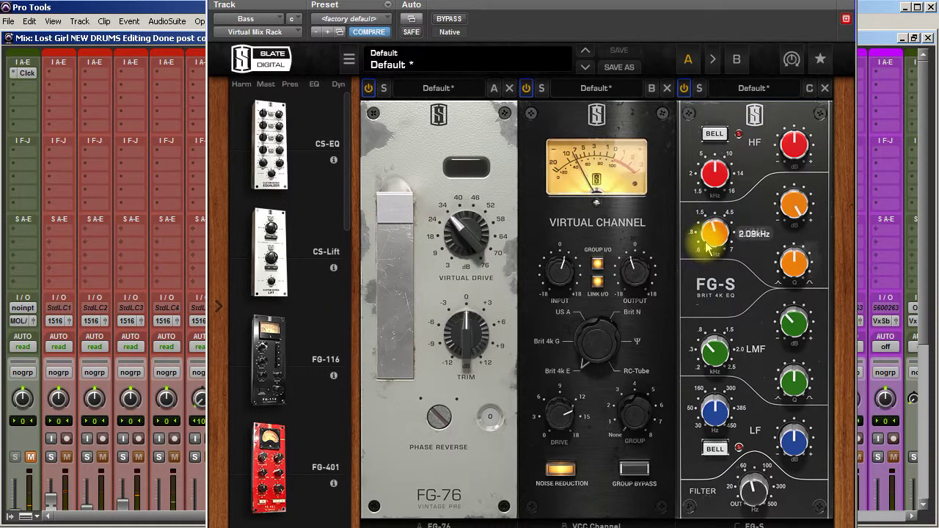
drag(795, 207, 796, 229)
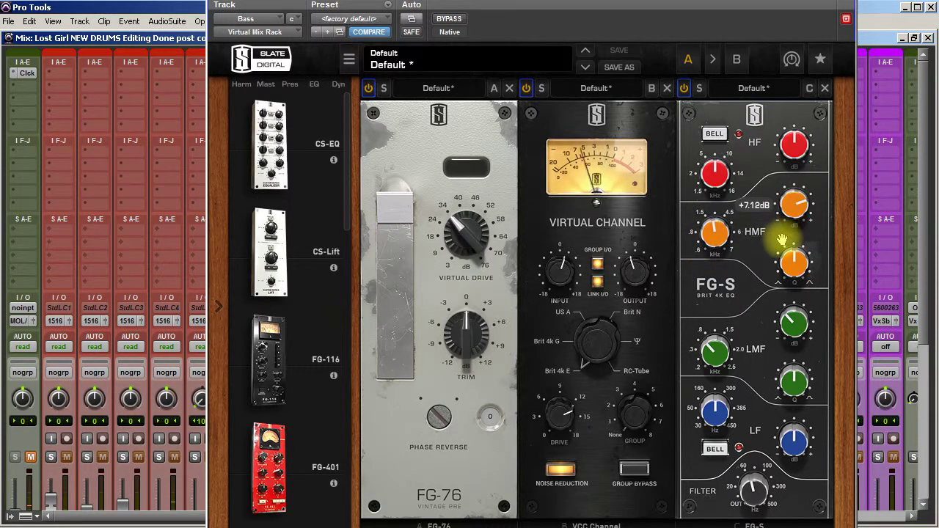
drag(801, 278, 800, 264)
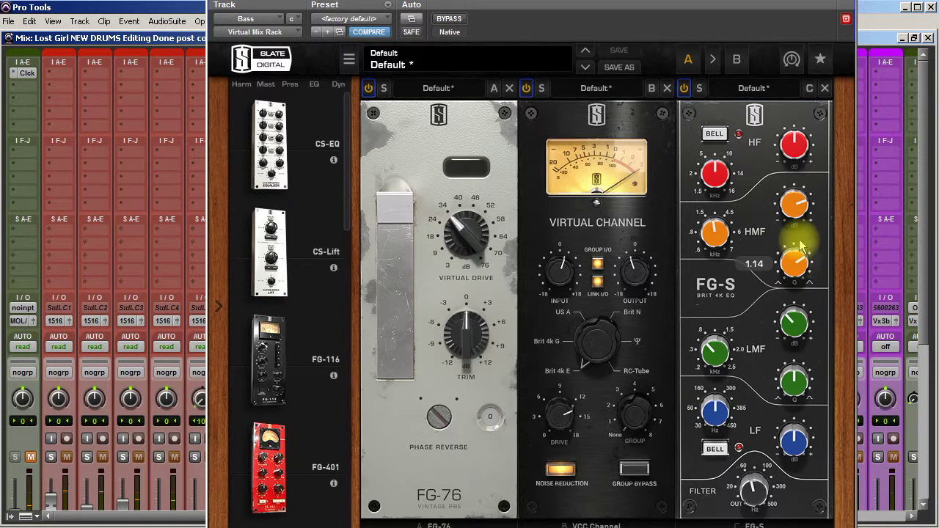
drag(797, 209, 796, 250)
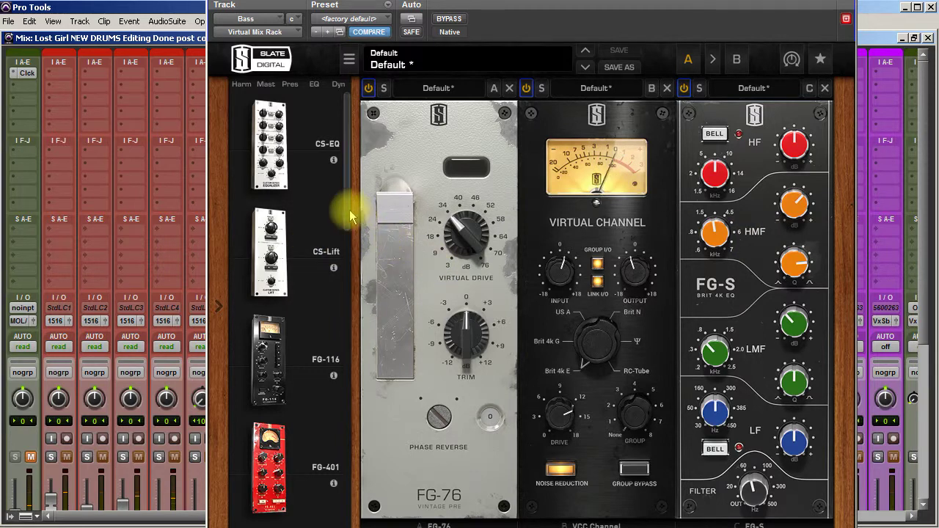
drag(349, 210, 383, 446)
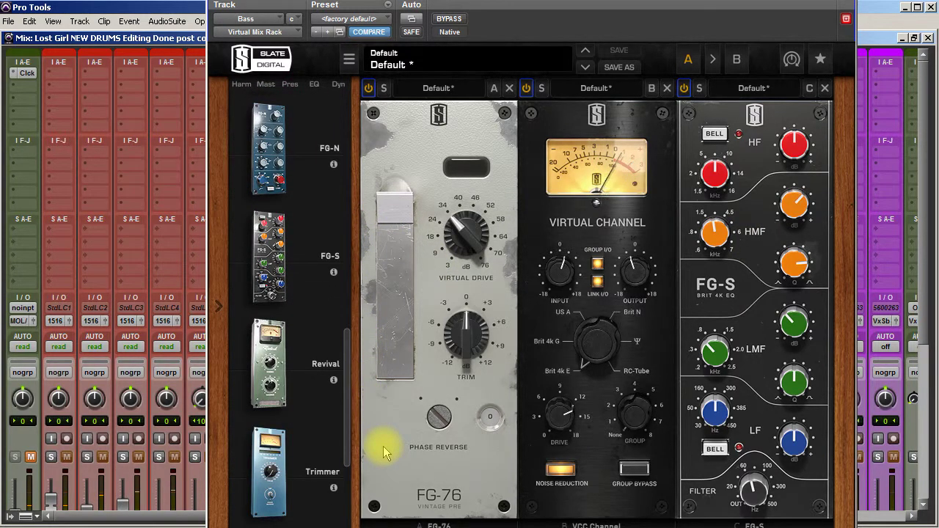
Step: Add Revival to the fourth rack slot with Thickness about 11.7 and Shimmer about 9.75
click(273, 373)
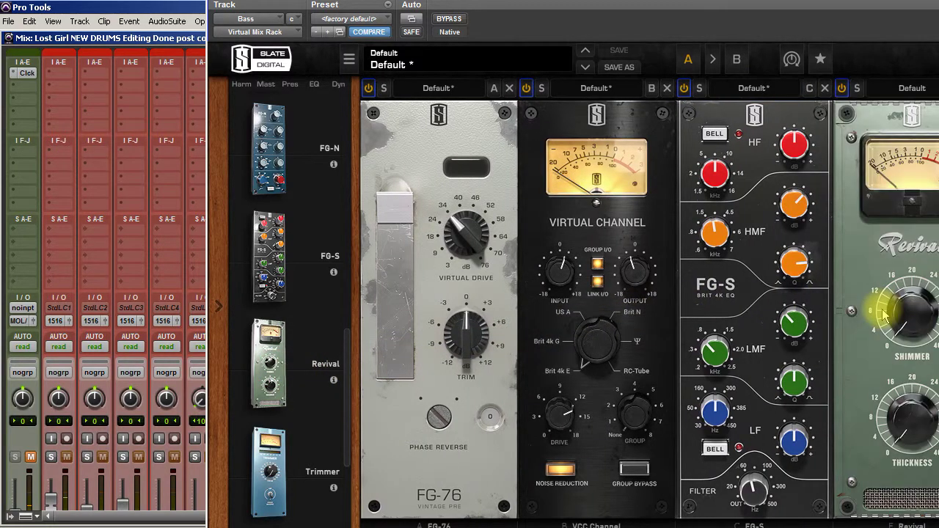
drag(731, 3, 563, 17)
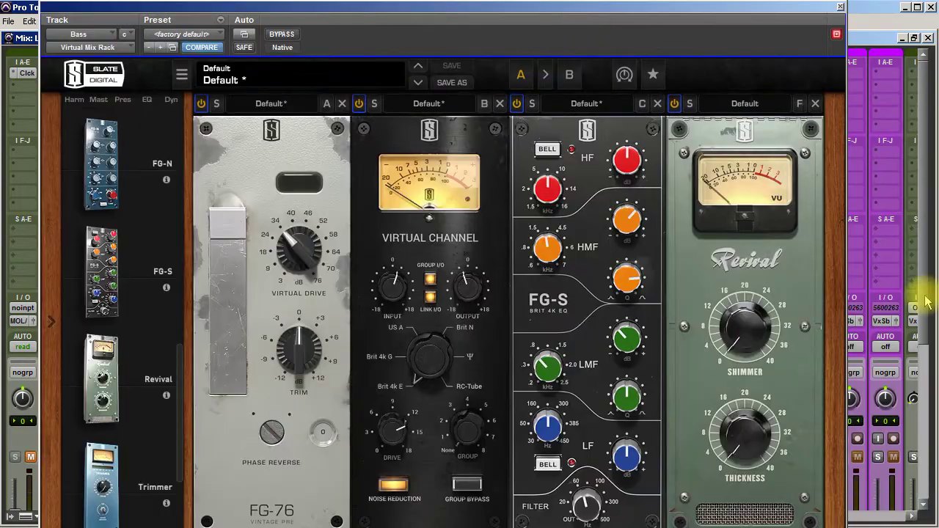
drag(746, 447, 739, 408)
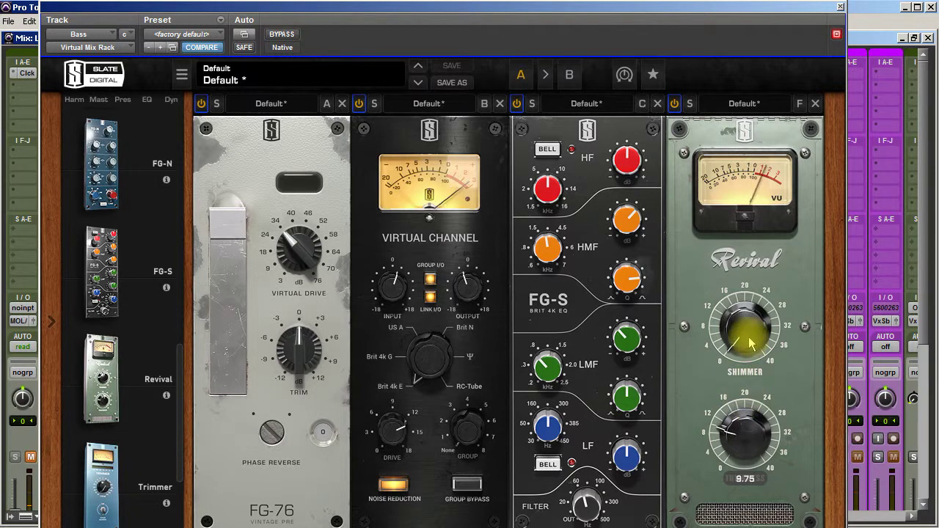
drag(748, 332, 745, 283)
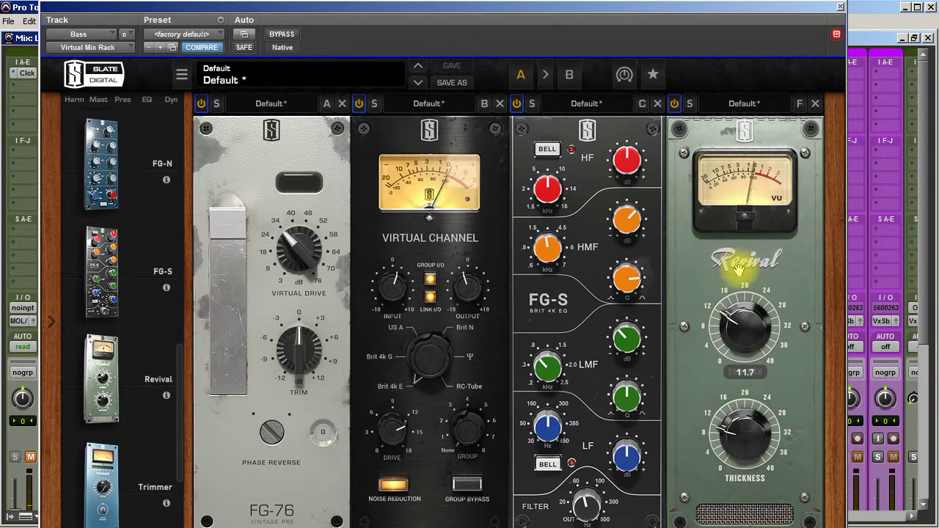
click(675, 105)
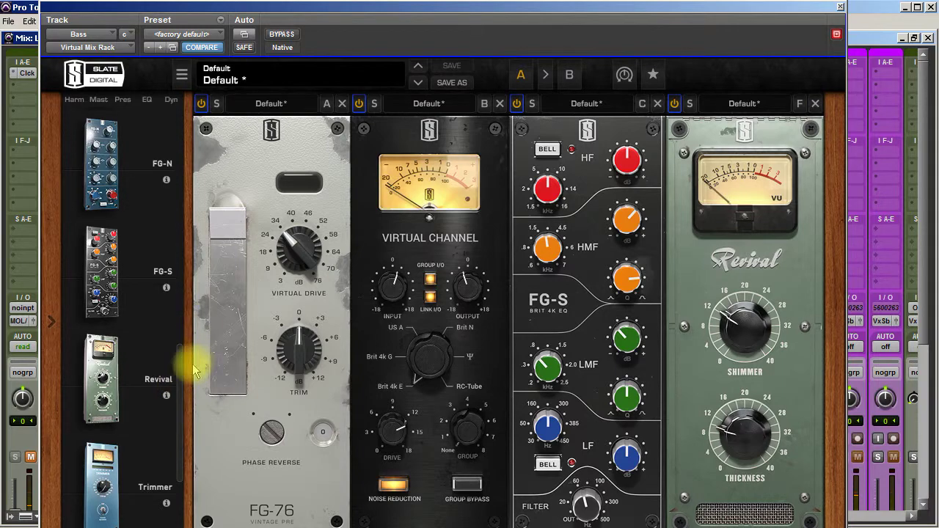
Step: Add CS-Lift after the FG-S and raise its Low Lift with the BIG/PUNCHY character
drag(182, 394, 190, 131)
drag(100, 267, 768, 268)
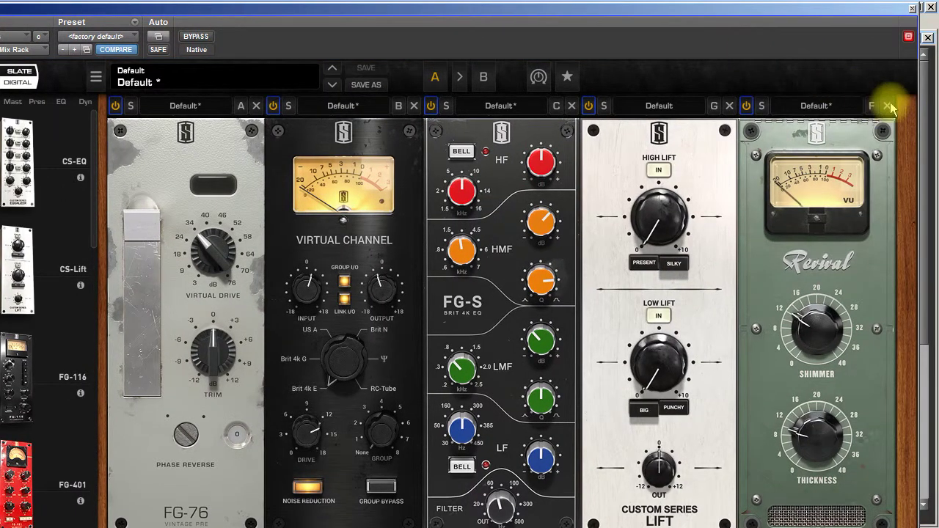
click(666, 400)
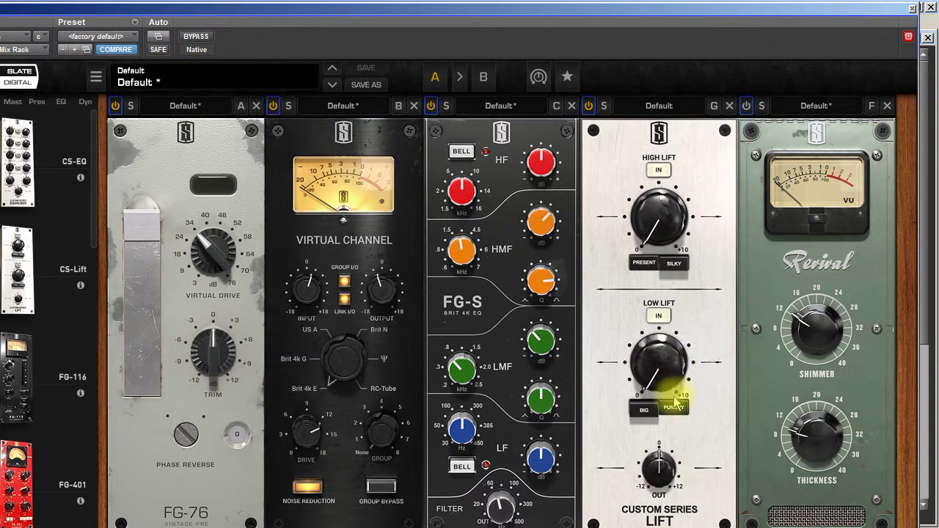
click(651, 381)
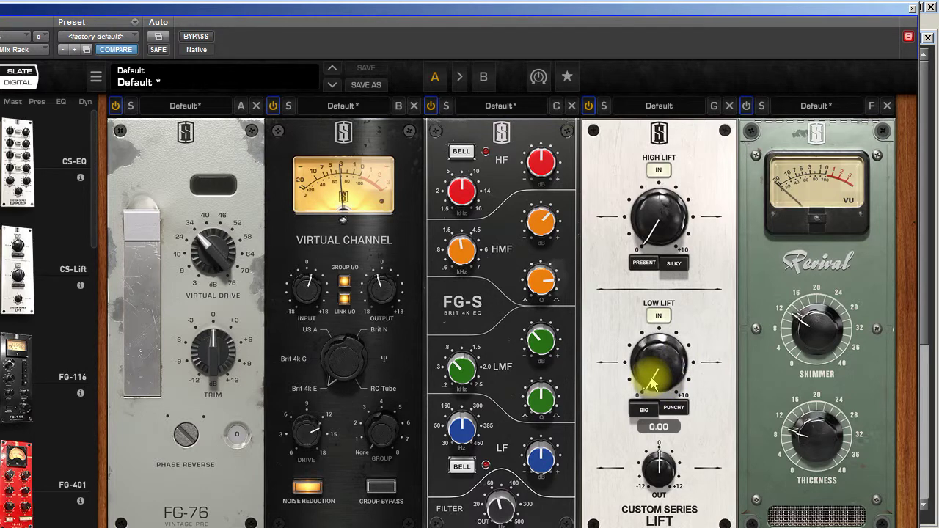
drag(651, 380, 649, 284)
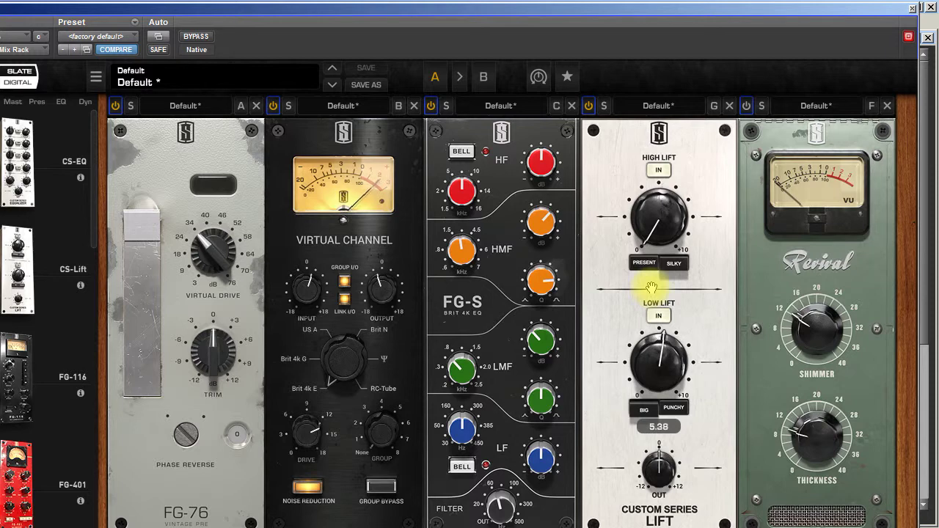
click(640, 409)
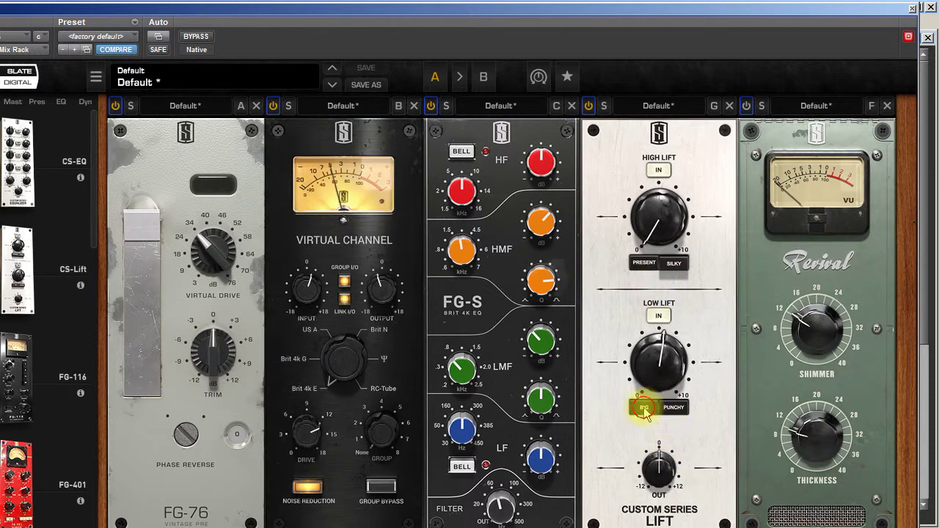
click(658, 371)
drag(658, 370, 658, 440)
Step: Trim the CS-Lift output to about -5 dB, A/B with rack bypass, then remove Revival
drag(660, 463, 657, 481)
click(195, 36)
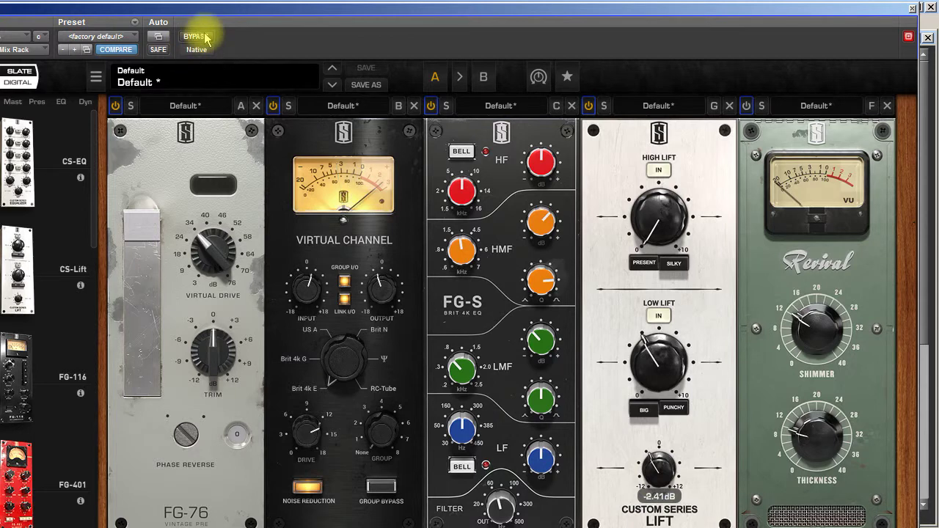
click(206, 37)
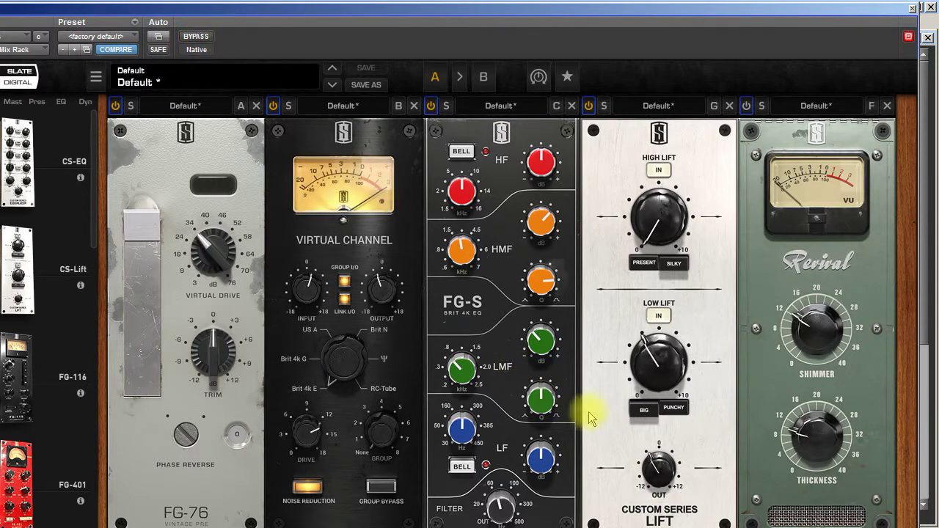
drag(654, 459, 651, 470)
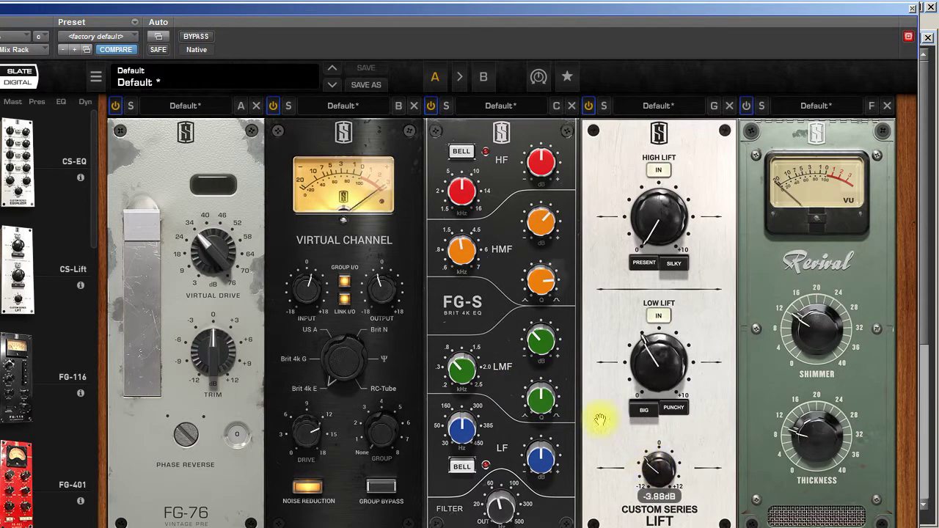
click(193, 37)
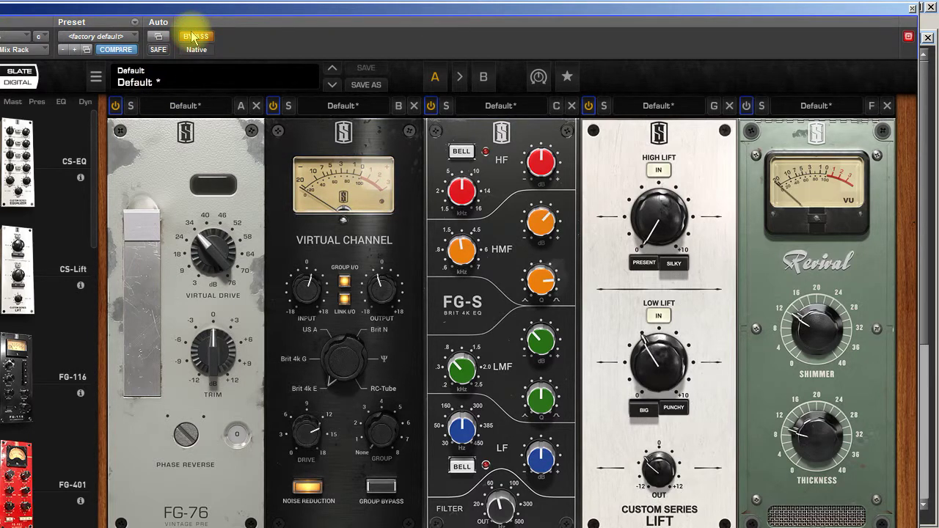
click(192, 37)
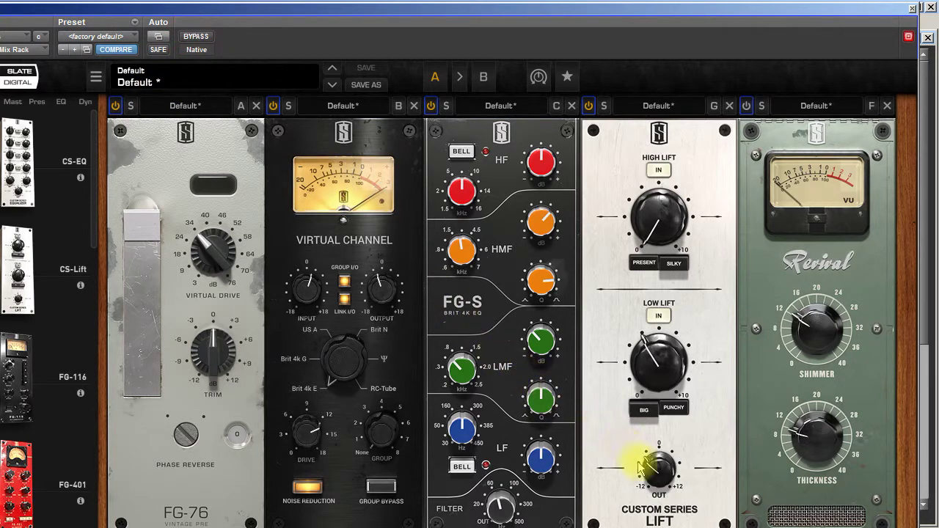
drag(655, 468, 656, 479)
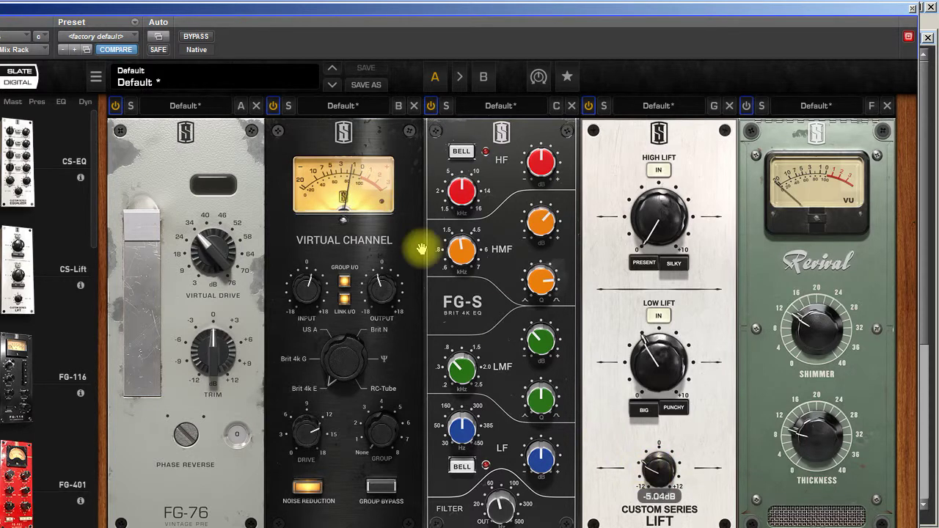
click(193, 37)
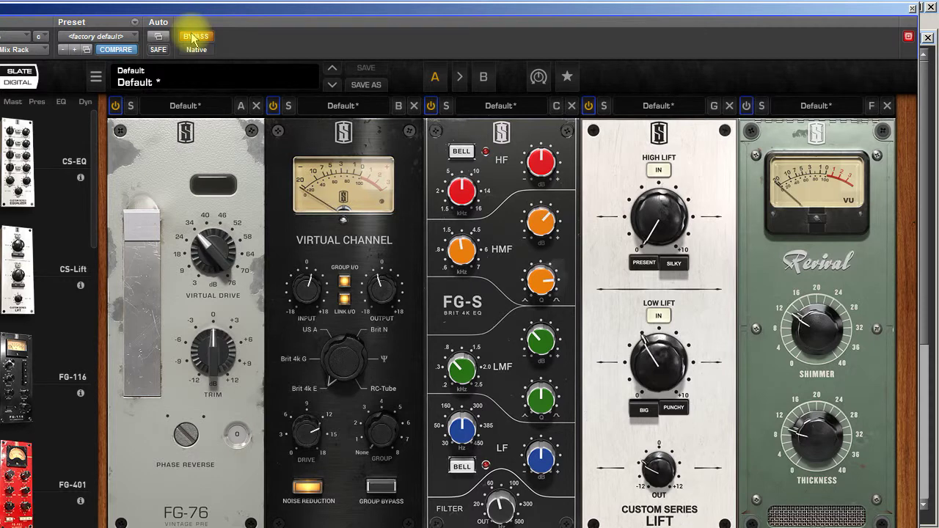
click(193, 38)
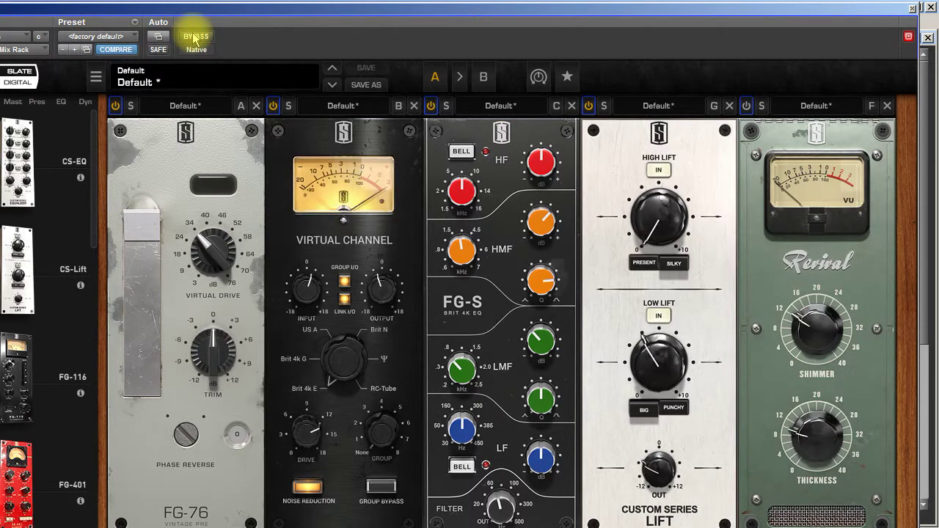
click(886, 109)
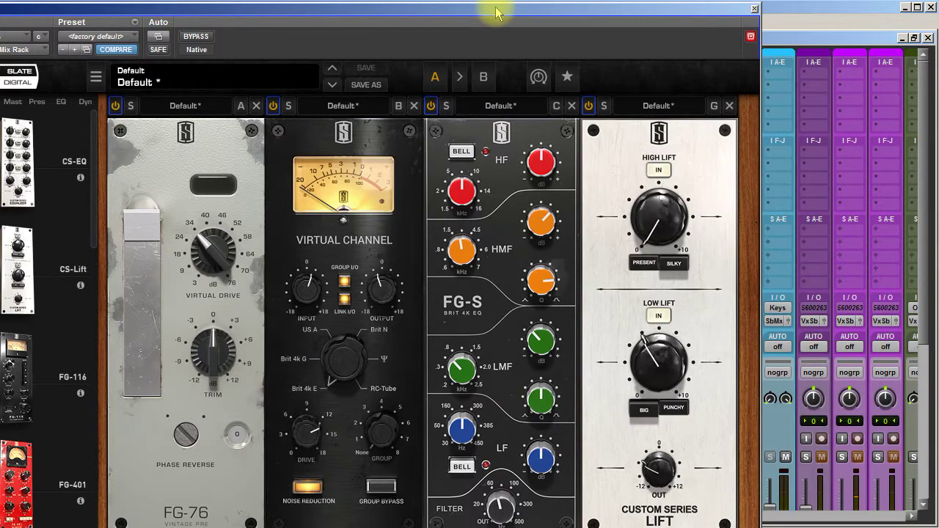
drag(496, 13, 647, 16)
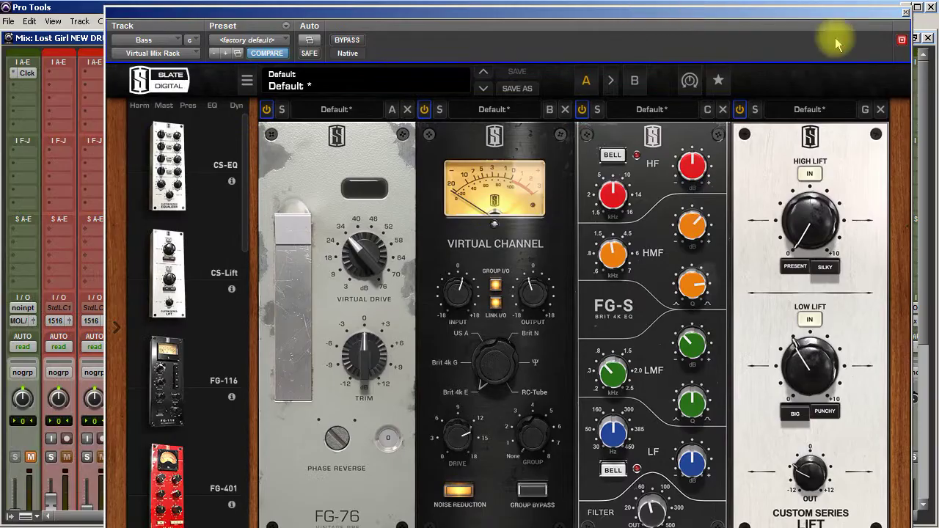
click(909, 12)
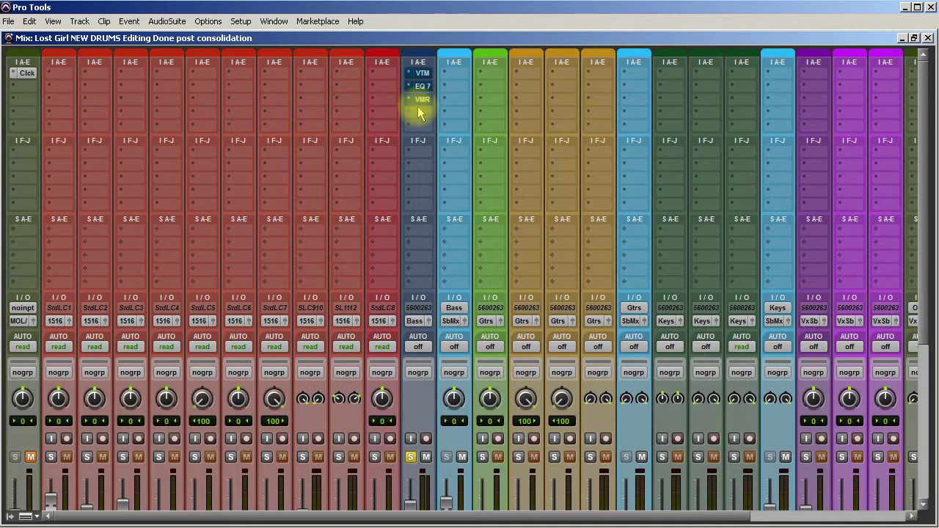
ctrl+click(422, 100)
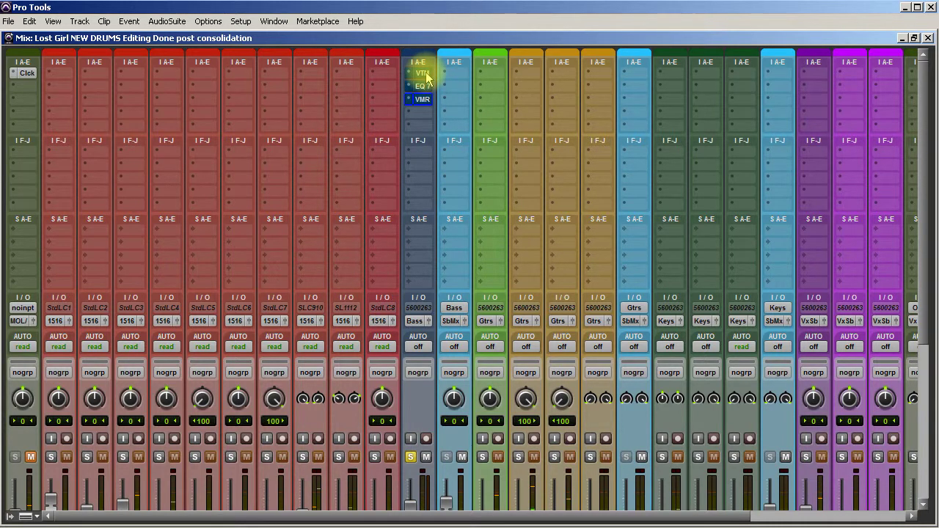
ctrl+click(422, 101)
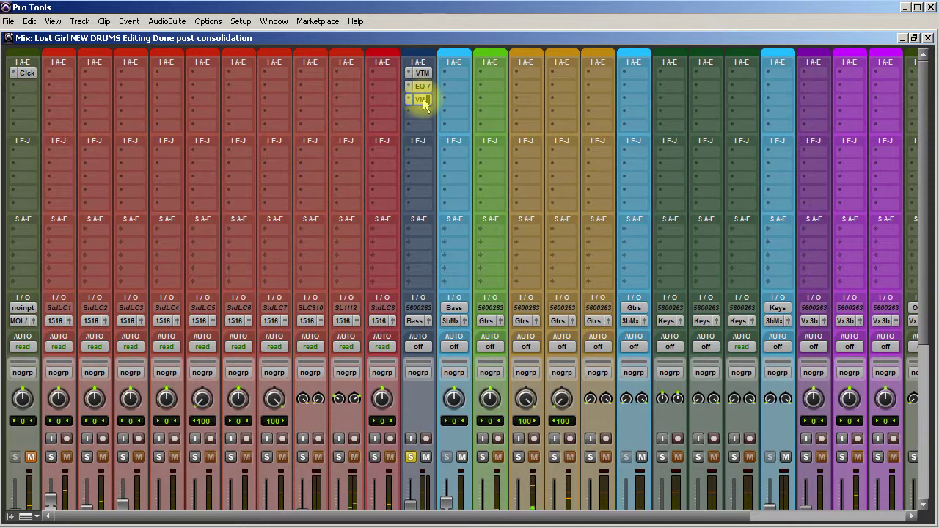
ctrl+click(423, 101)
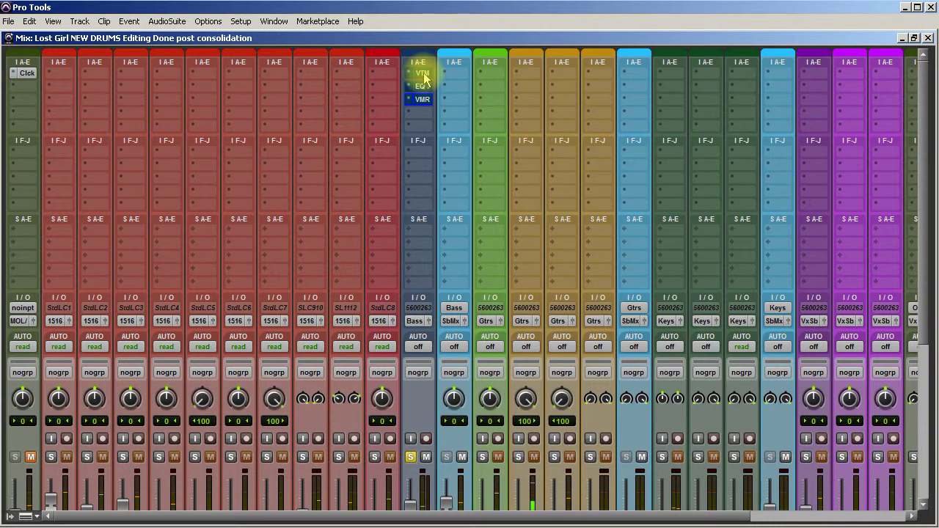
ctrl+click(423, 100)
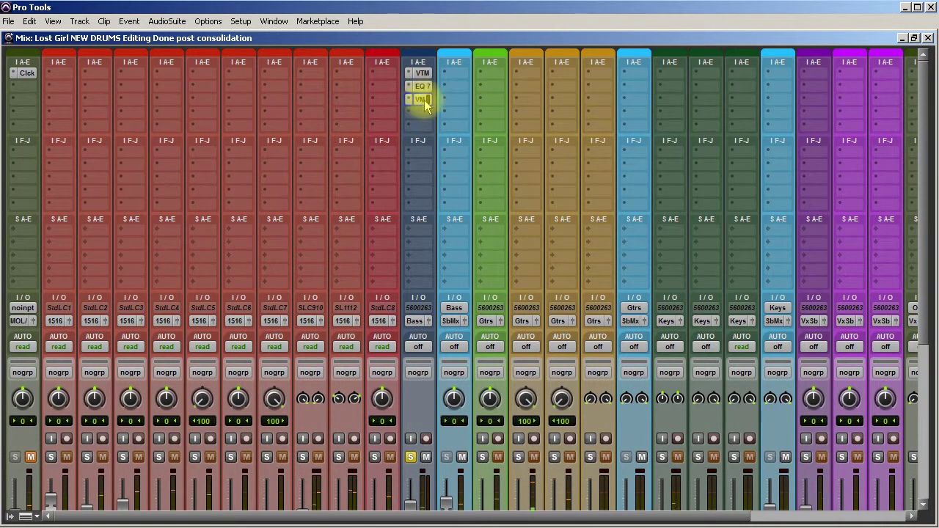
ctrl+click(423, 101)
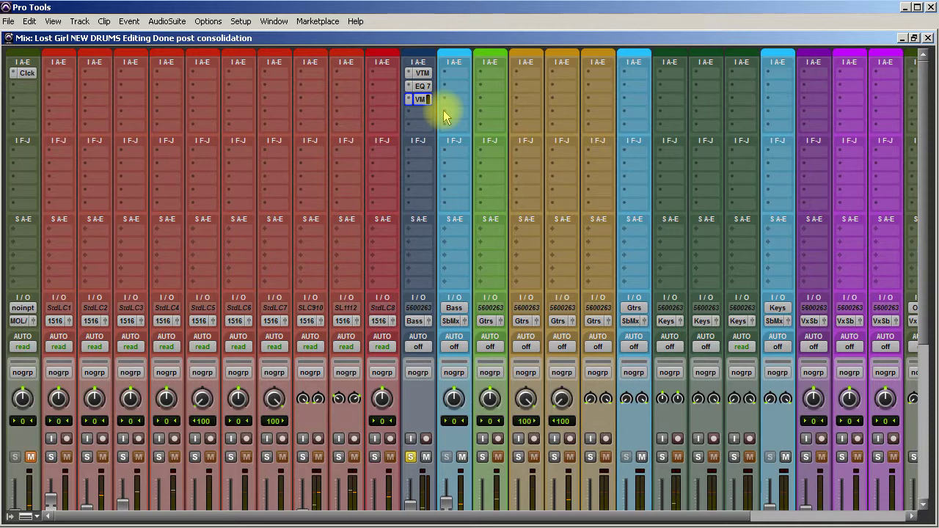
ctrl+click(423, 101)
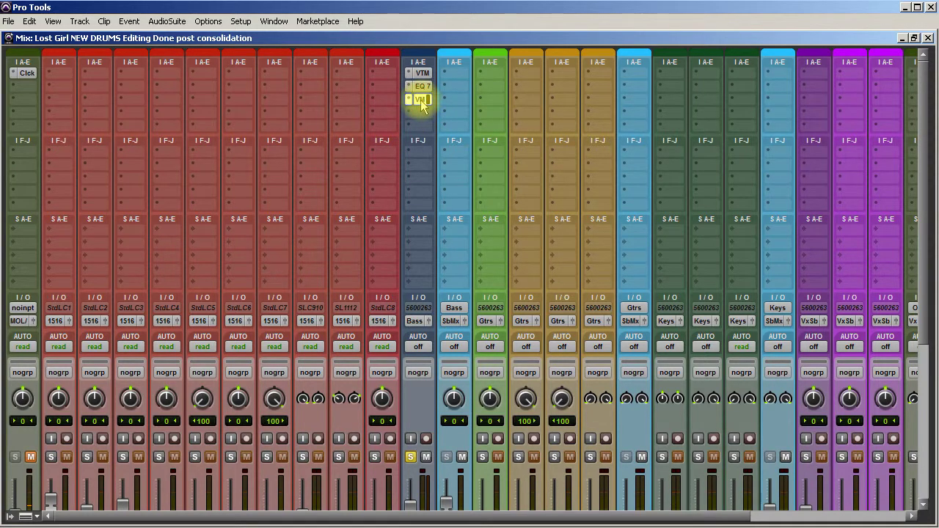
click(422, 100)
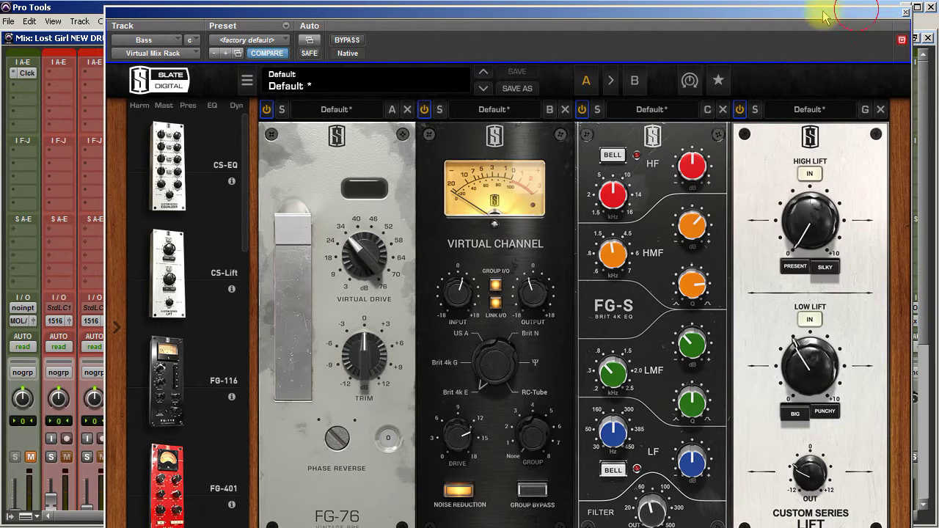
Step: Add an FG-401 compressor on the Rock Bass preset and lower its makeup to +2.52 dB
drag(803, 12, 687, 9)
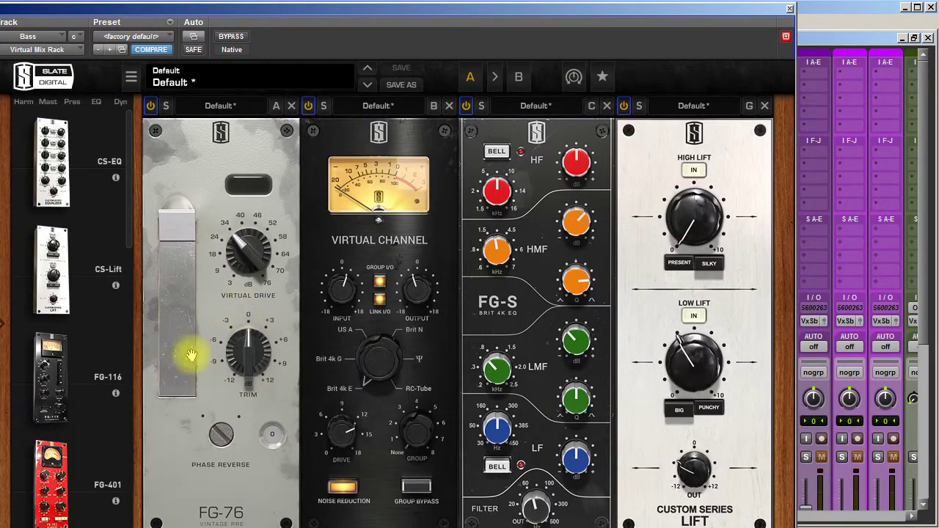
drag(50, 473, 822, 308)
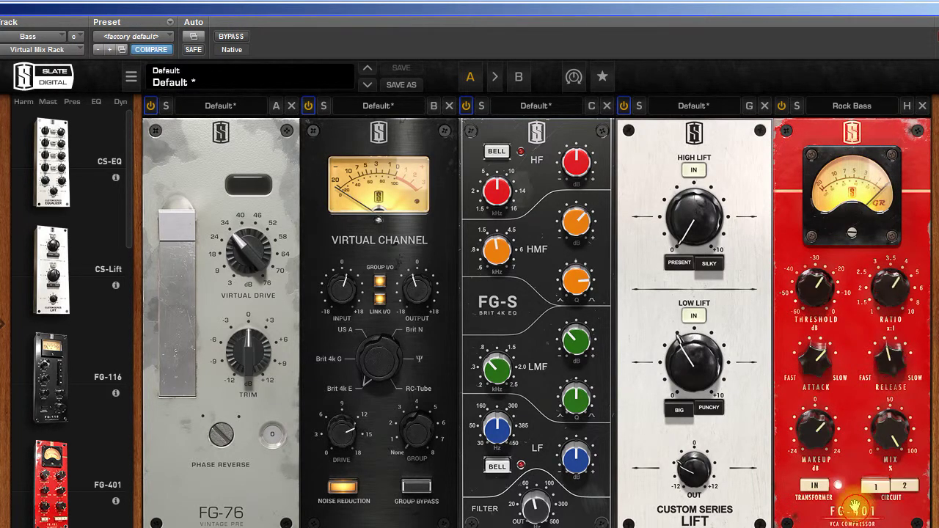
drag(761, 19, 711, 16)
drag(772, 434, 772, 449)
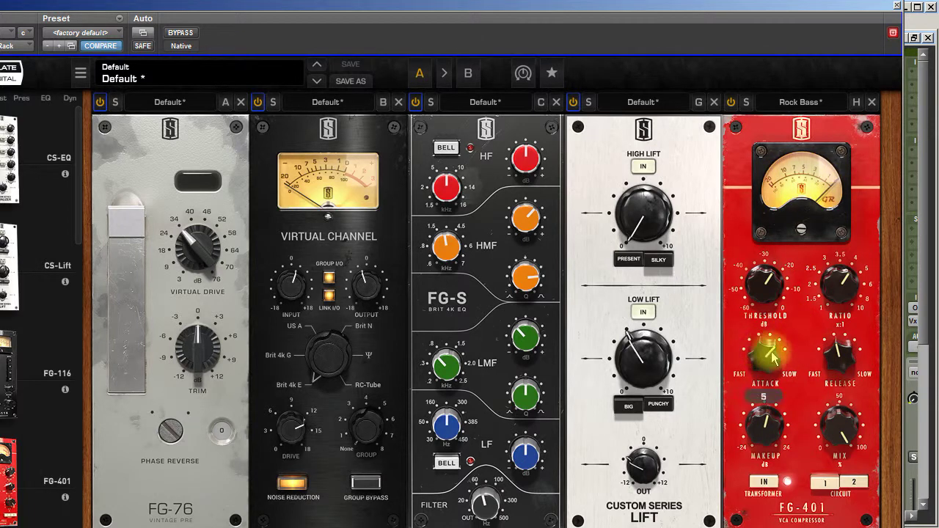
mouse_move(774, 354)
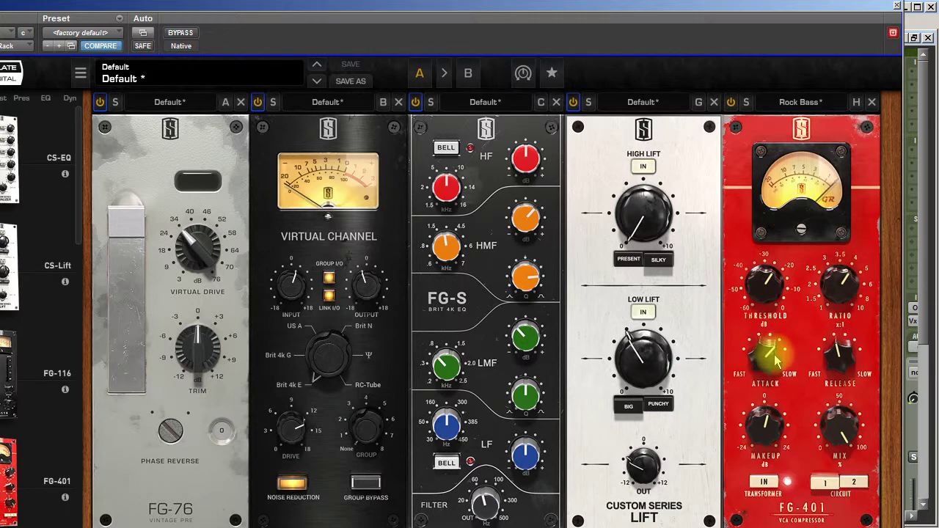
mouse_move(770, 360)
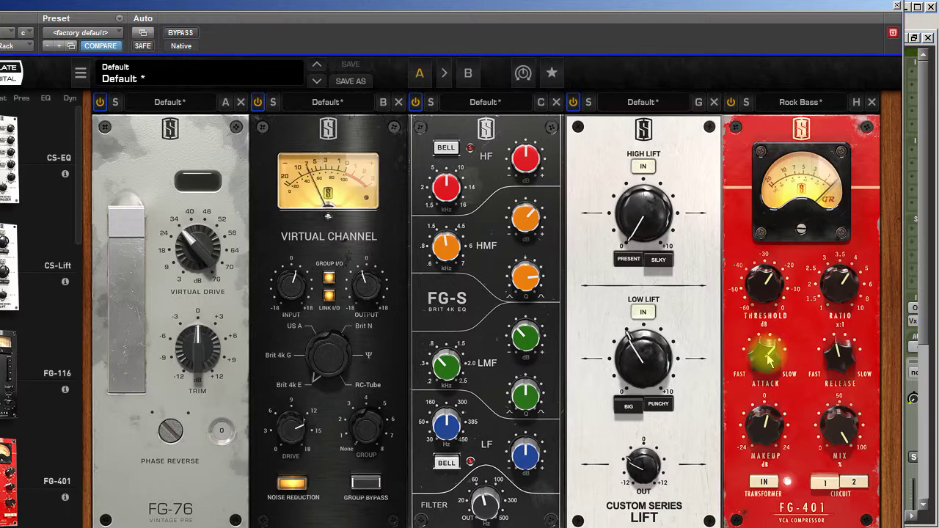
mouse_move(770, 291)
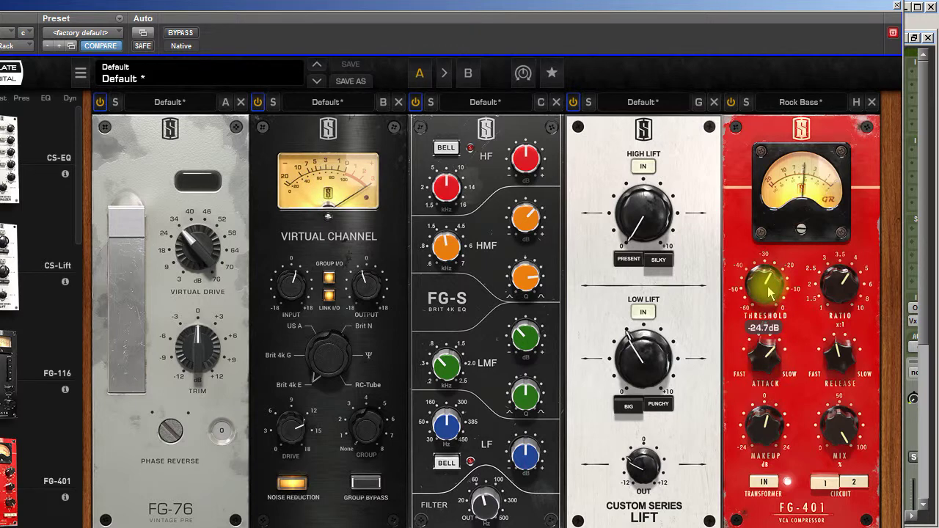
scroll(769, 292, down, 1)
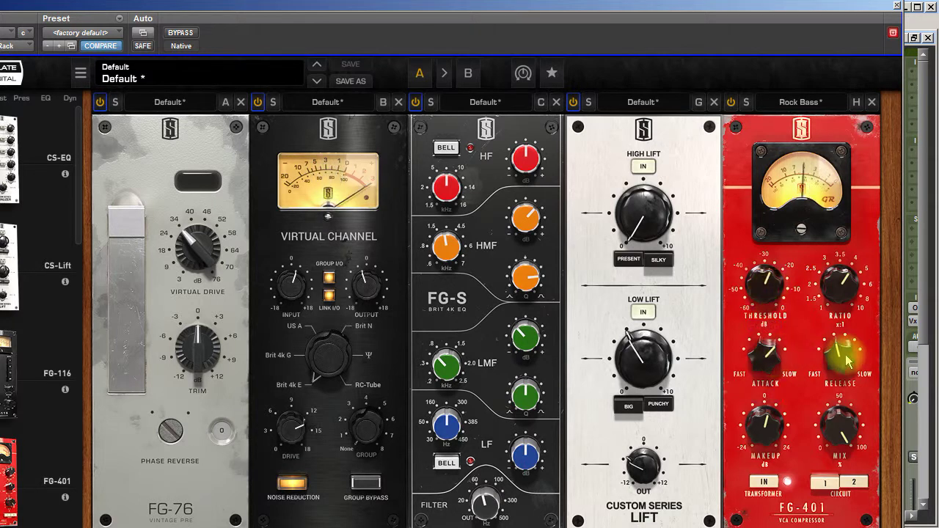
mouse_move(847, 359)
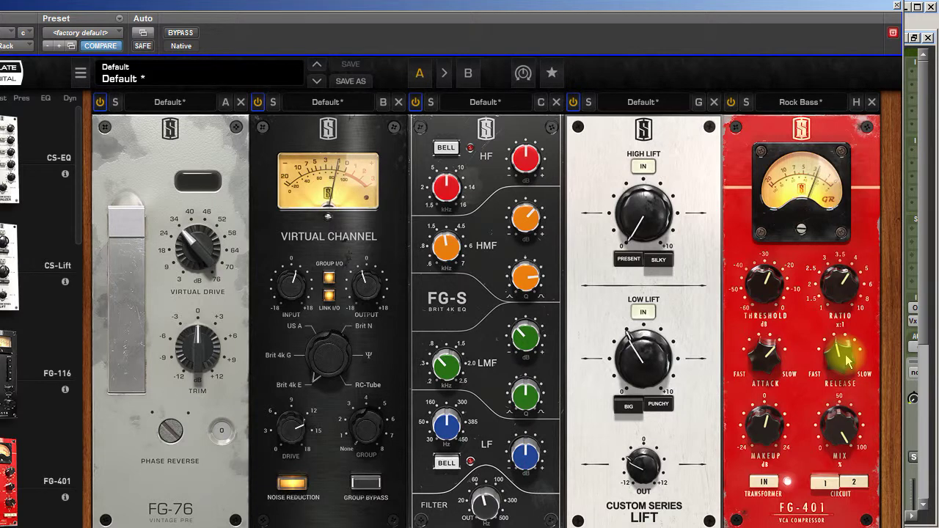
Step: Set the FG-401 attack to 4 and release to 2, with threshold near -27 dB
drag(848, 360, 843, 376)
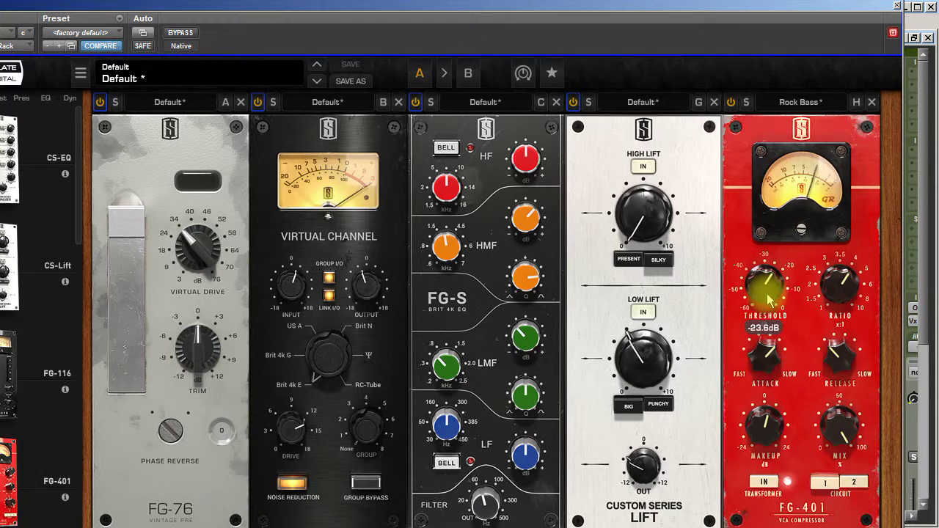
drag(770, 301, 769, 305)
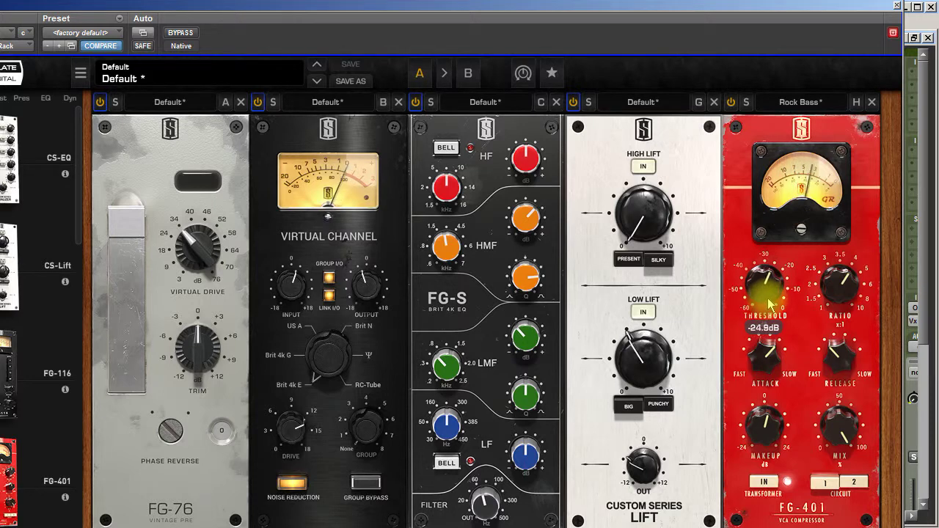
mouse_move(775, 359)
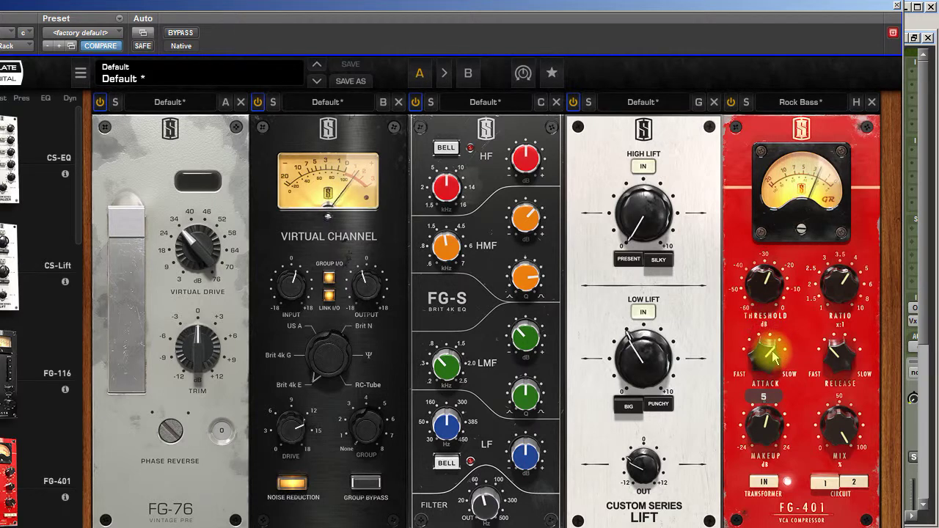
mouse_move(833, 370)
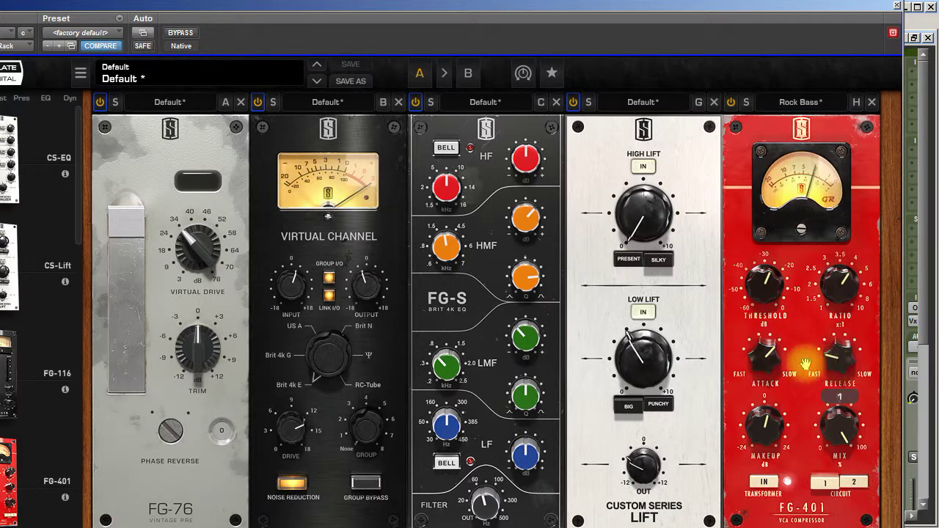
drag(769, 357, 765, 374)
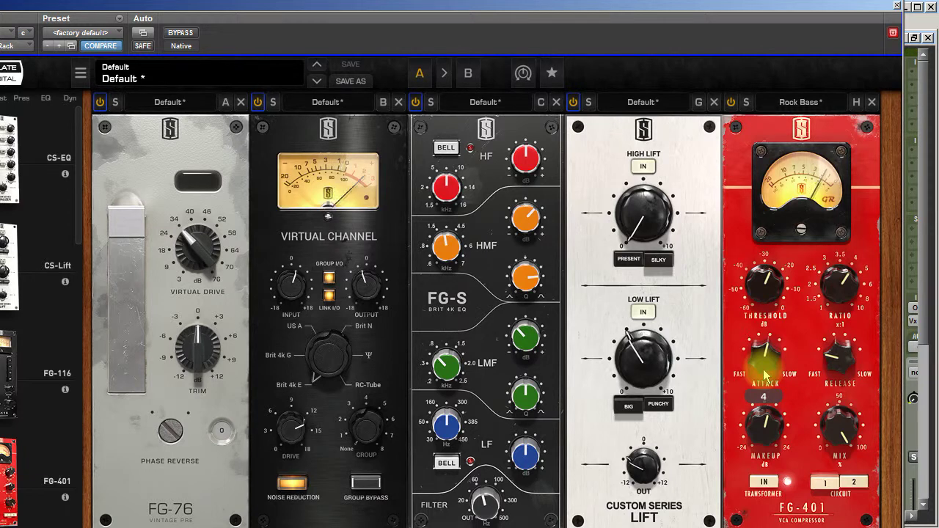
drag(834, 372, 832, 365)
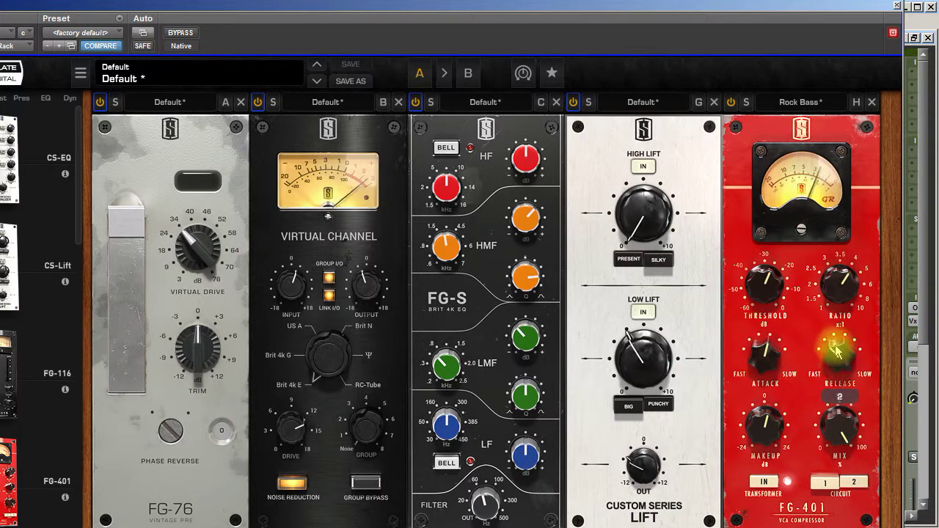
Step: Raise the FG-401 makeup gain to +2.31 dB, comparing with the module switched off
click(764, 425)
click(732, 102)
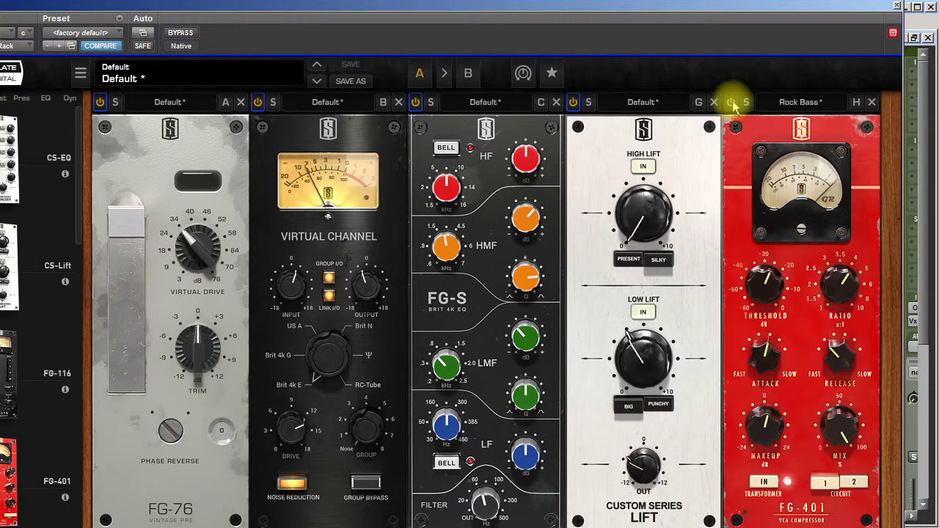
click(731, 102)
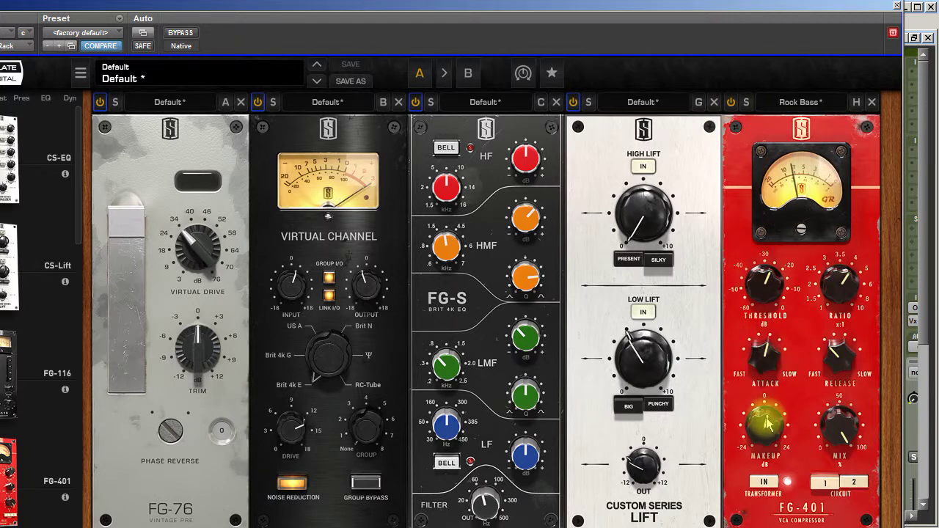
drag(764, 426, 767, 420)
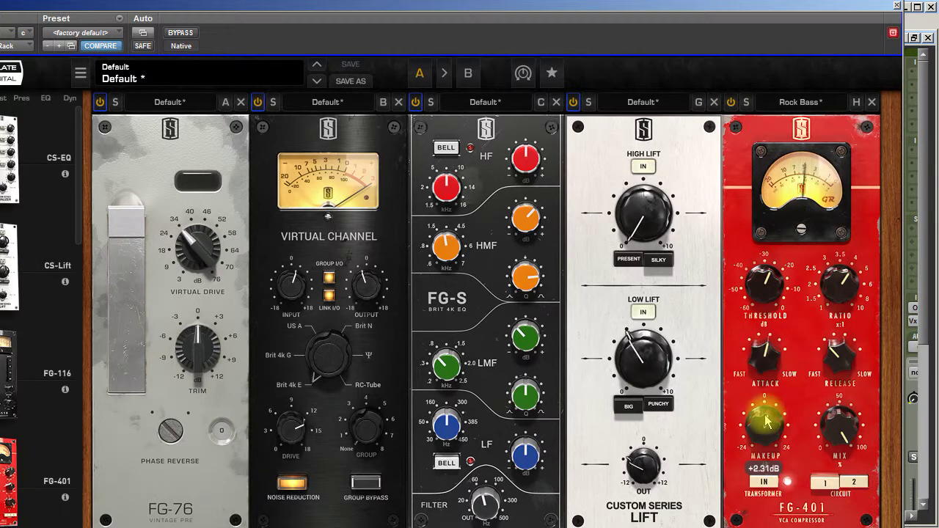
click(731, 103)
click(731, 103)
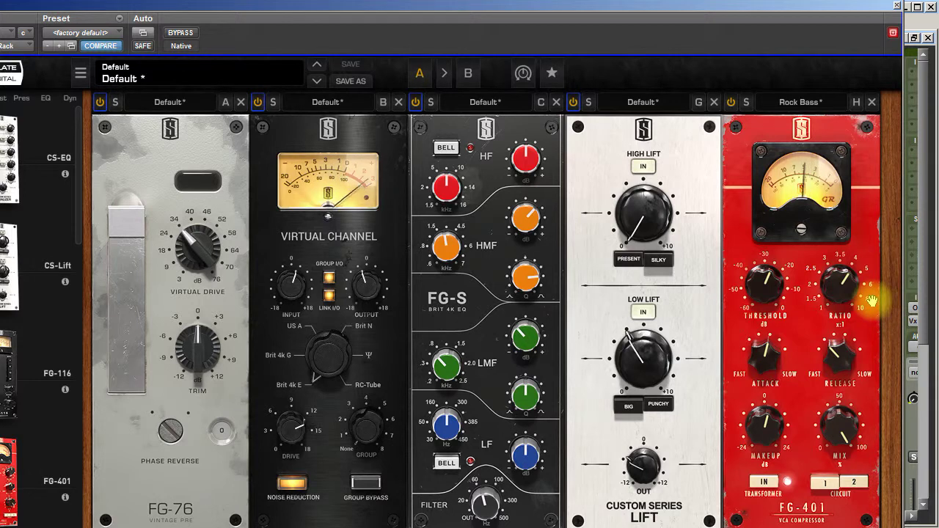
Step: Raise the threshold to about -21 dB and makeup to +2.73 dB, A/B the rack, and close it
click(765, 285)
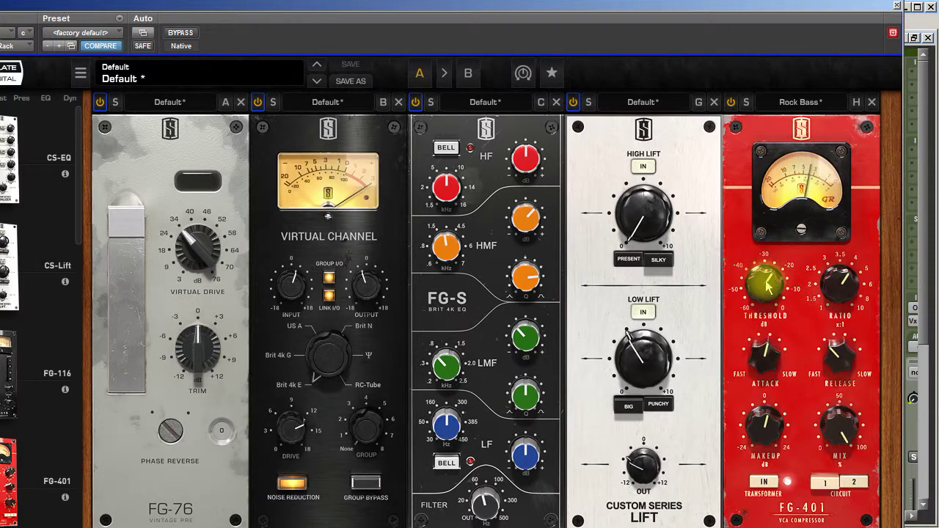
drag(768, 288, 773, 293)
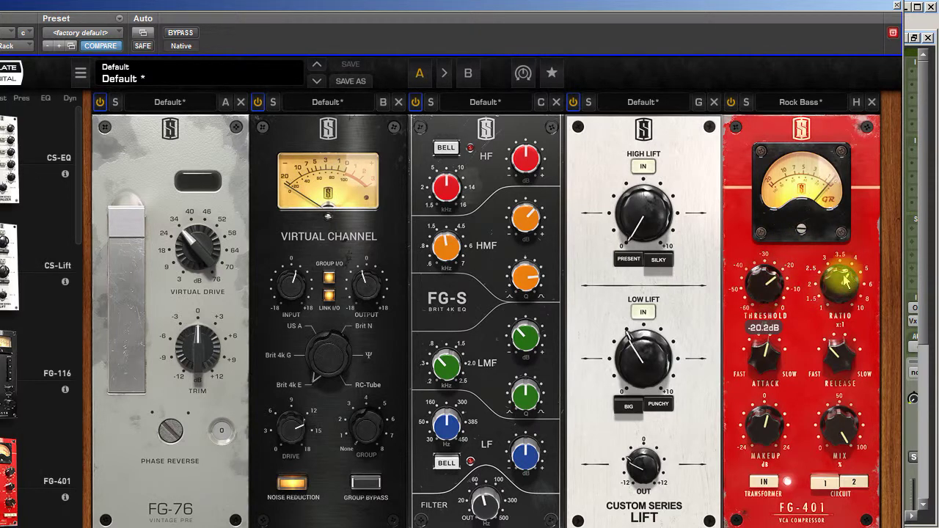
mouse_move(848, 274)
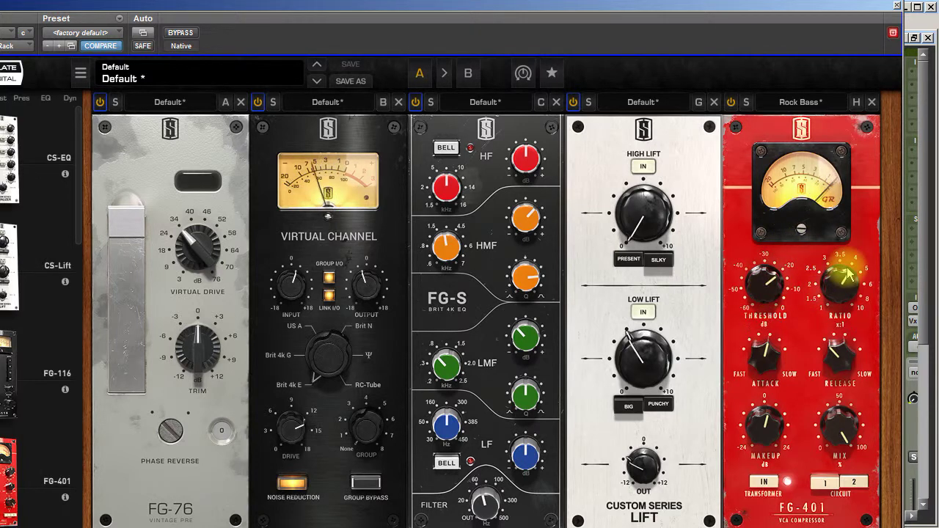
drag(772, 432, 772, 427)
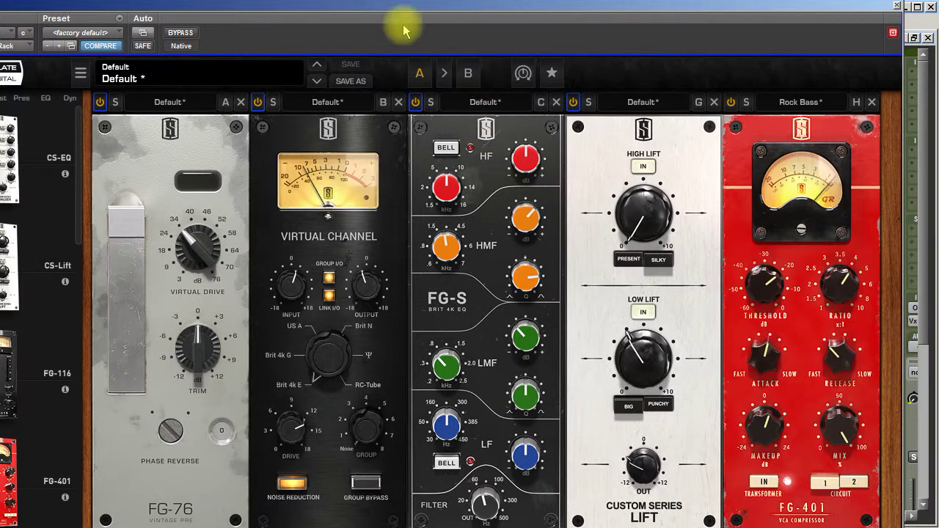
click(183, 35)
click(183, 34)
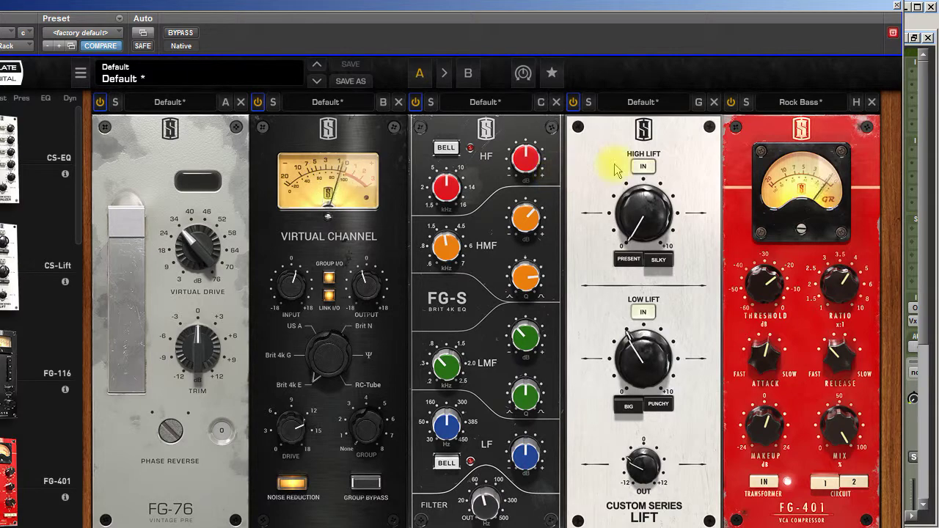
click(897, 6)
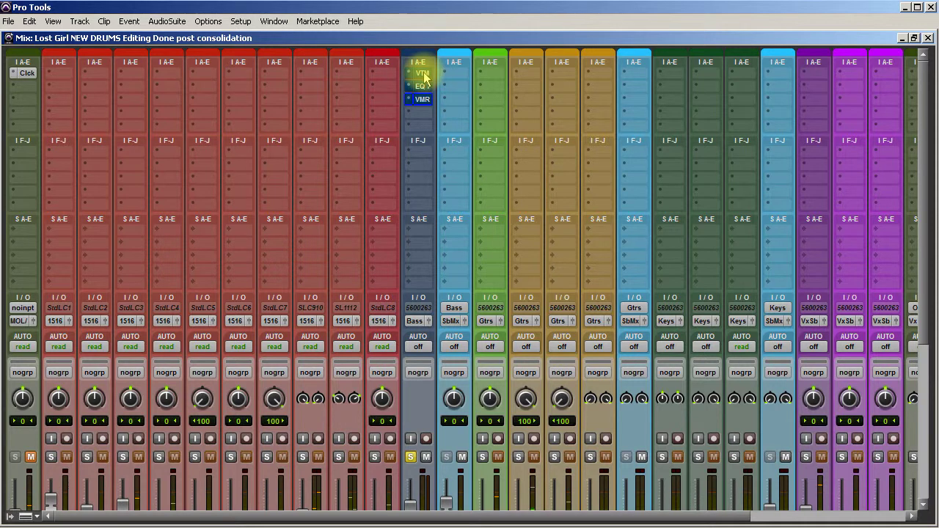
Step: Toggle bypass on the Bass strip's VMR insert a few times, leaving it active
ctrl+click(423, 100)
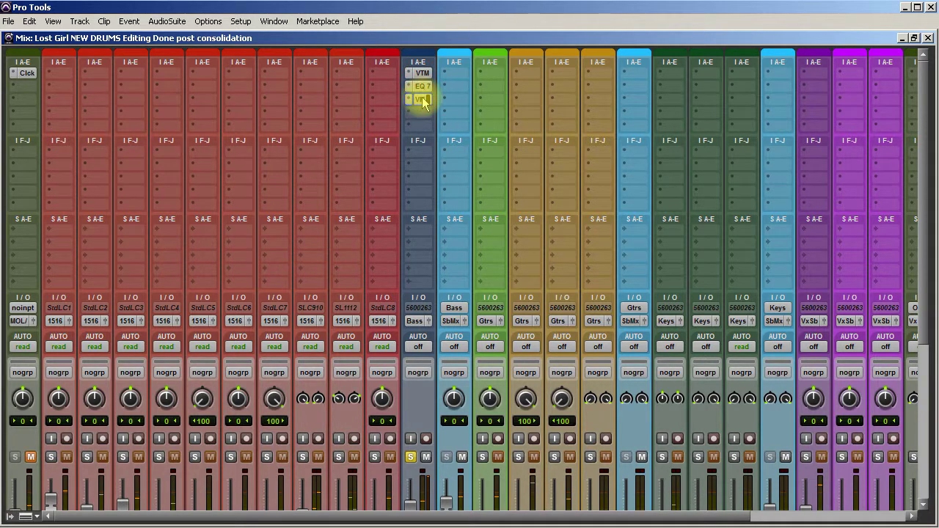
ctrl+click(424, 100)
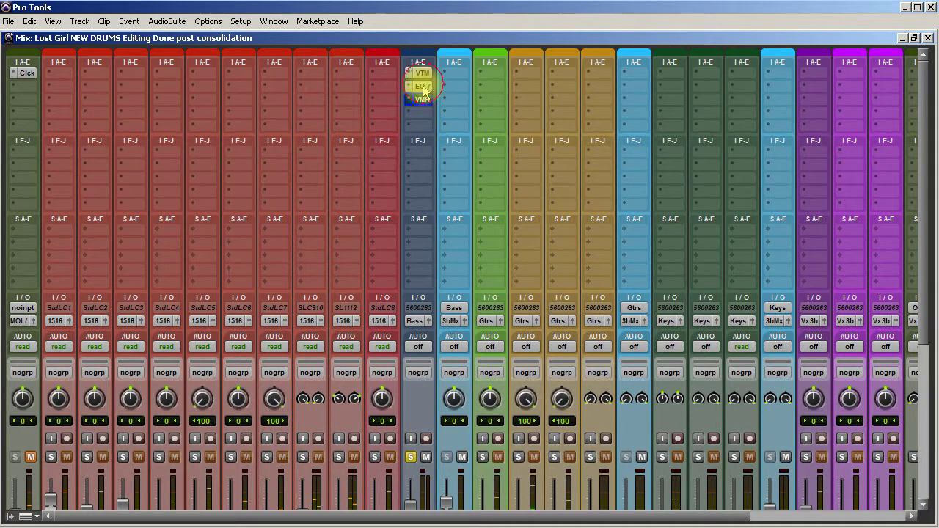
ctrl+click(421, 99)
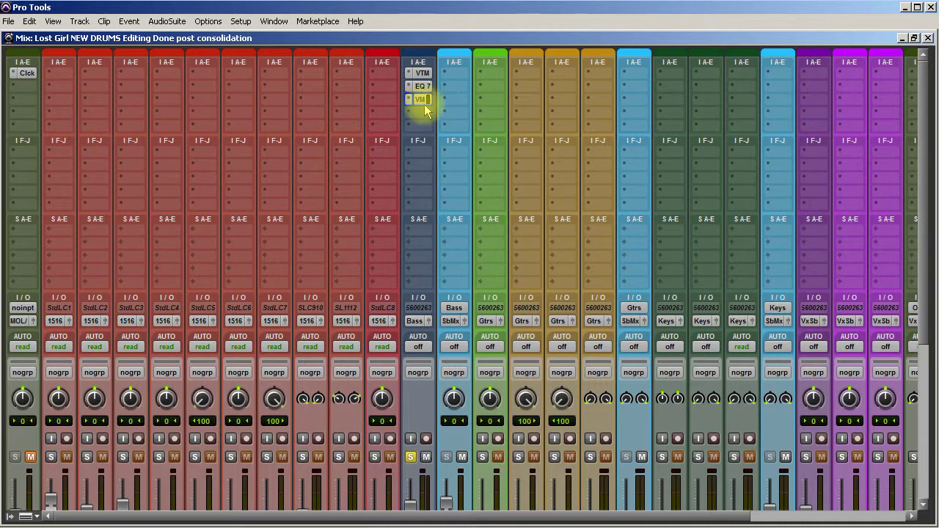
Step: Open the Bass VM insert to show the rack with FG-76, Virtual Channel, FG-S, Custom Series Lift and FG-401
click(421, 99)
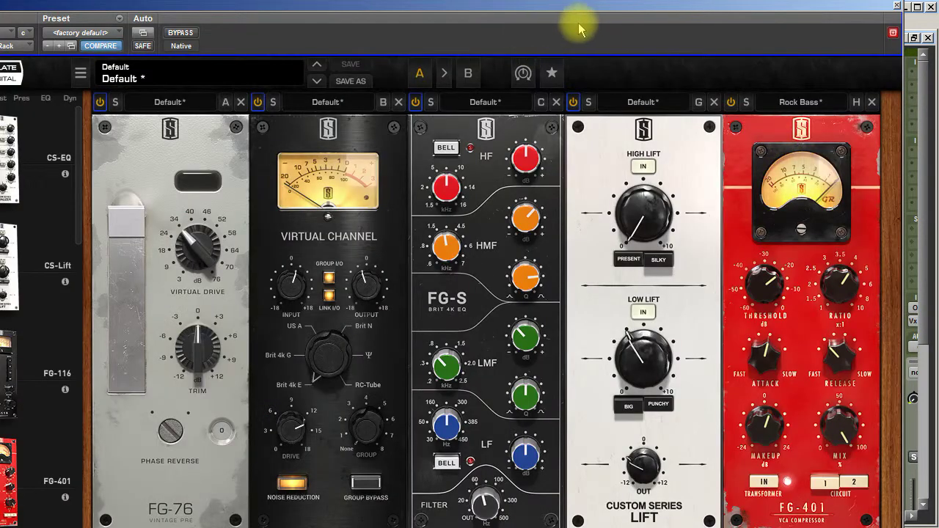
Step: Delete the Default FG-401 from the Bass rack and place FG-116 after the Rock Bass FG-401
drag(549, 10, 488, 5)
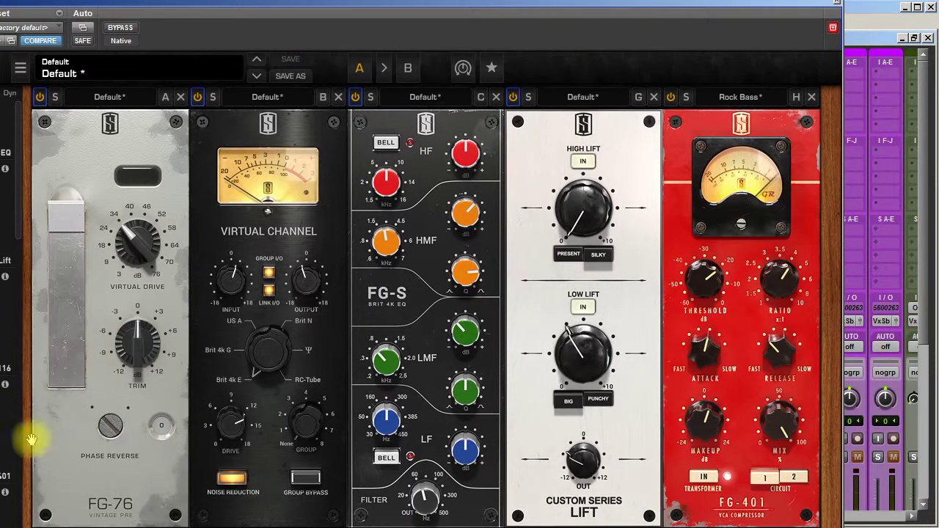
drag(741, 440, 752, 418)
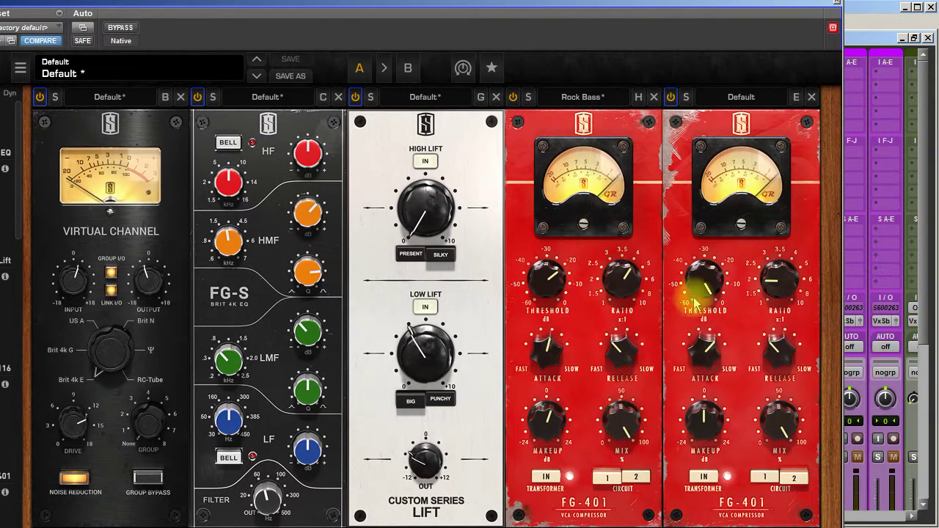
click(811, 98)
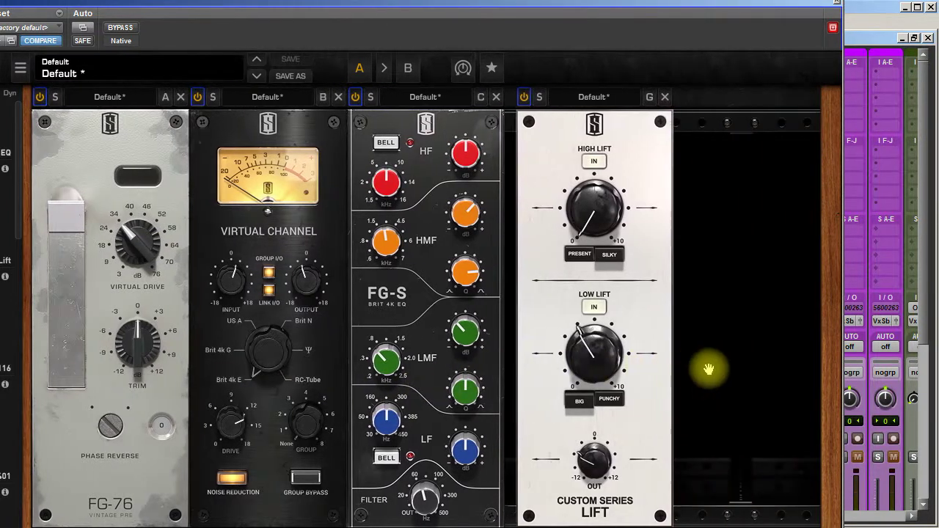
drag(753, 376, 834, 379)
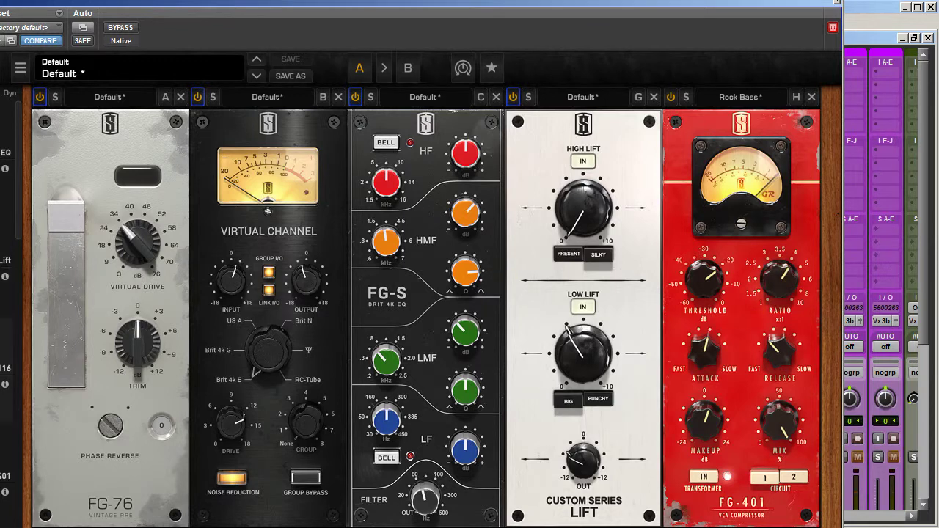
drag(703, 290, 799, 353)
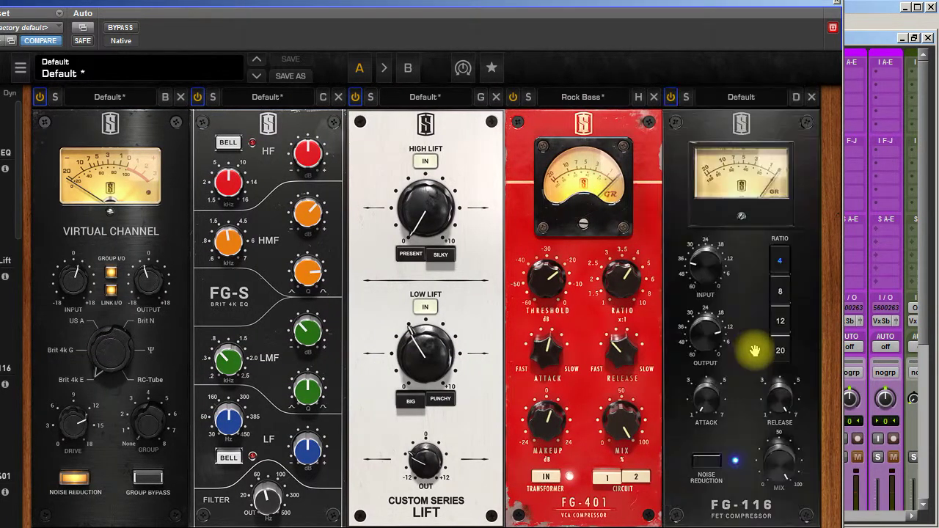
Step: Raise the FG-116 input level from -36 dB and bypass-compare the compressor
mouse_move(633, 276)
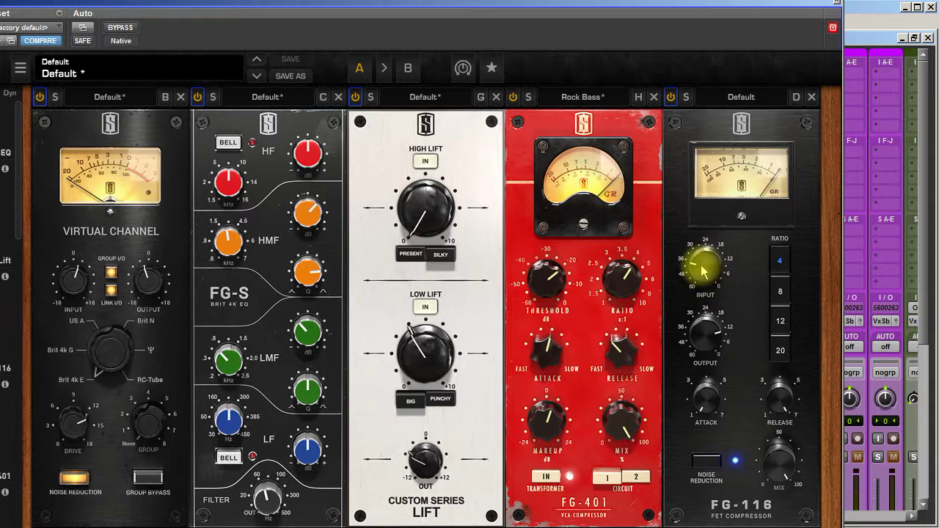
mouse_move(706, 278)
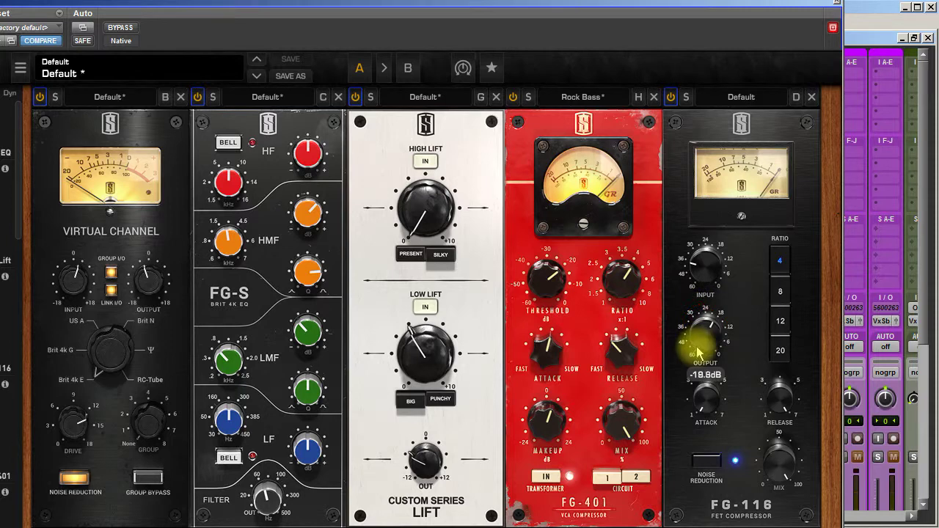
click(704, 277)
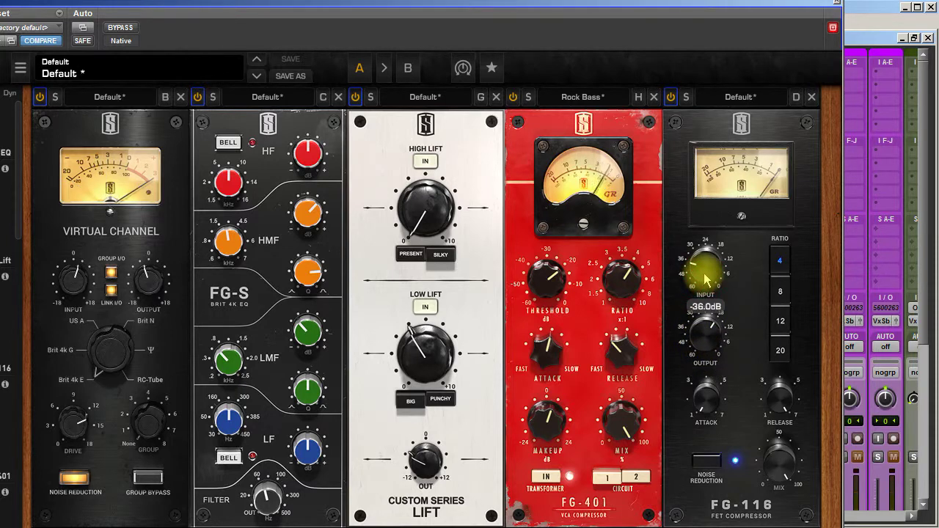
drag(705, 278, 714, 266)
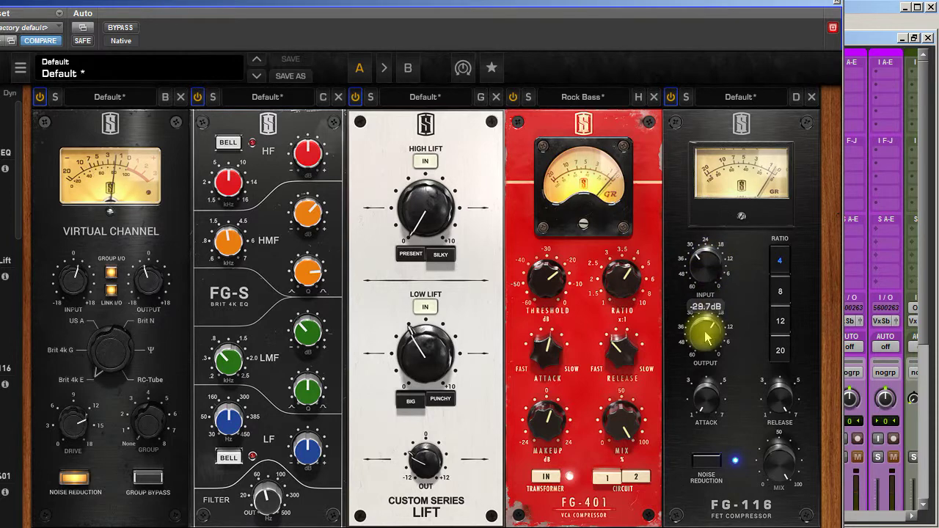
click(672, 97)
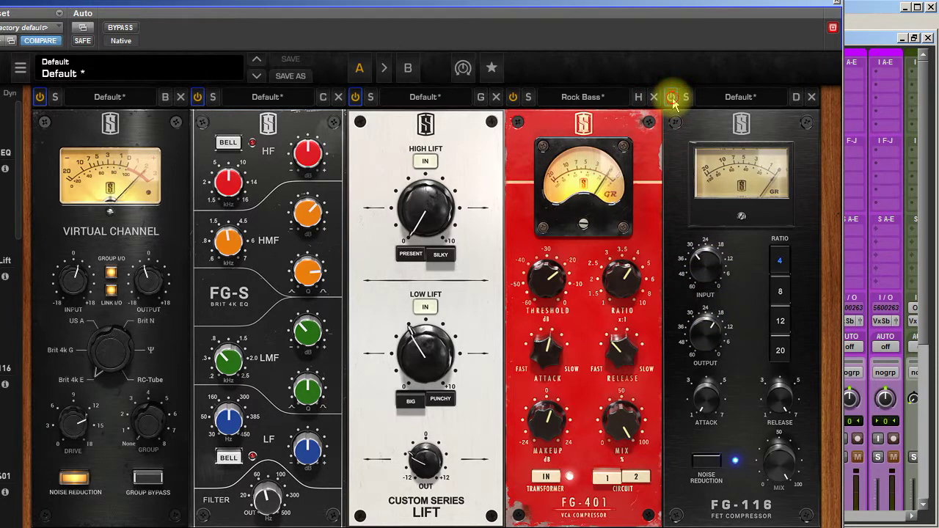
click(672, 97)
Step: Adjust the FG-116 output level and set its mix to 71%
drag(705, 317, 710, 334)
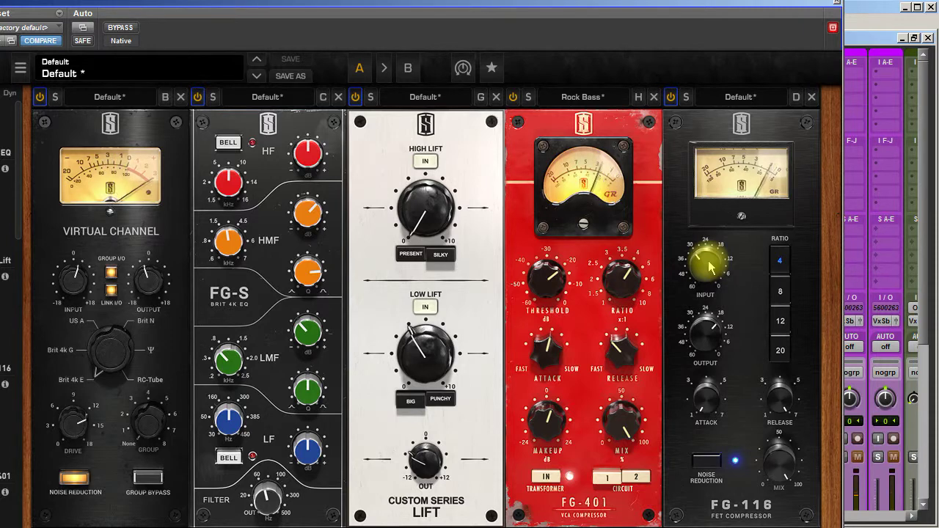
drag(778, 450, 774, 508)
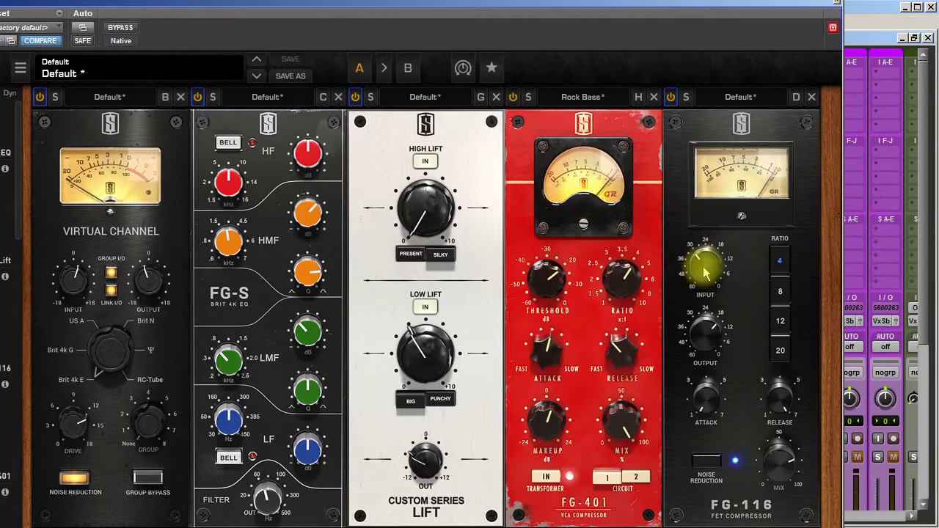
click(841, 7)
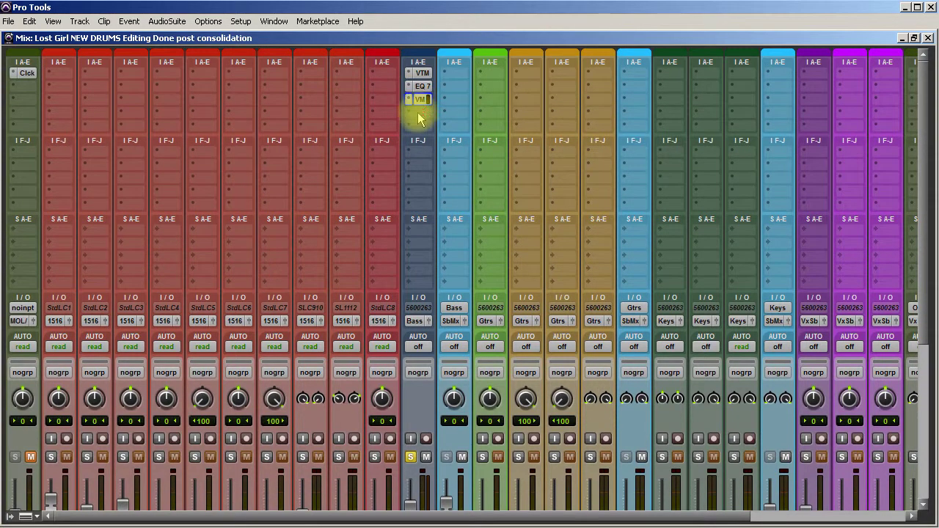
Step: Create a new mono Aux Input track named P Bass from a Bass send
click(422, 99)
mouse_move(477, 134)
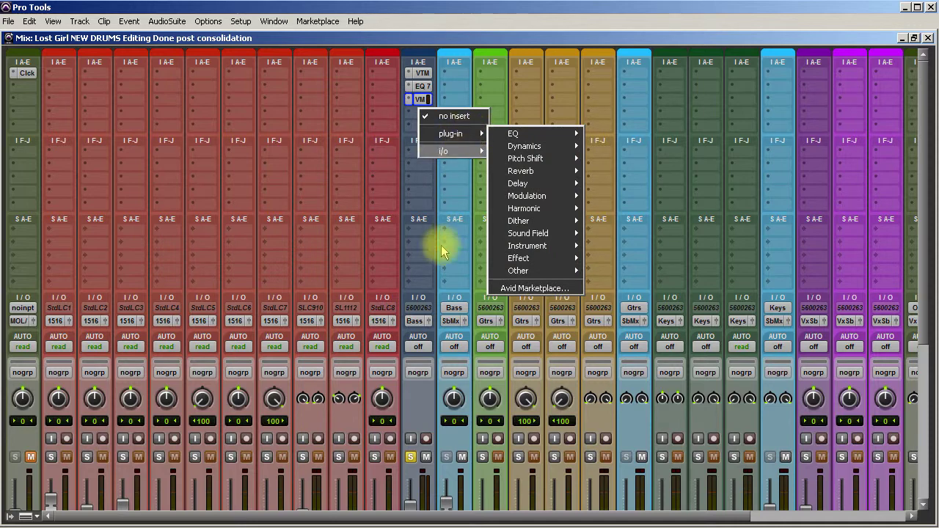
click(417, 228)
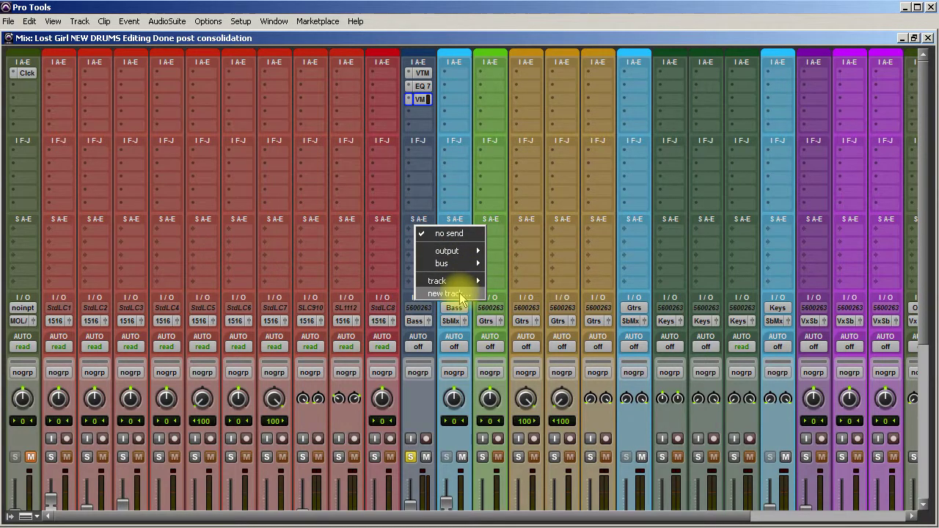
click(455, 293)
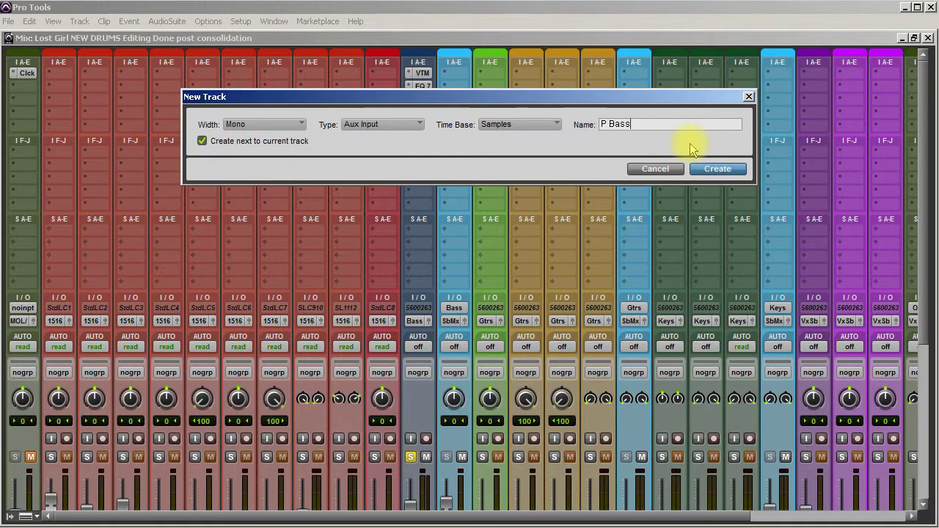
key(Return)
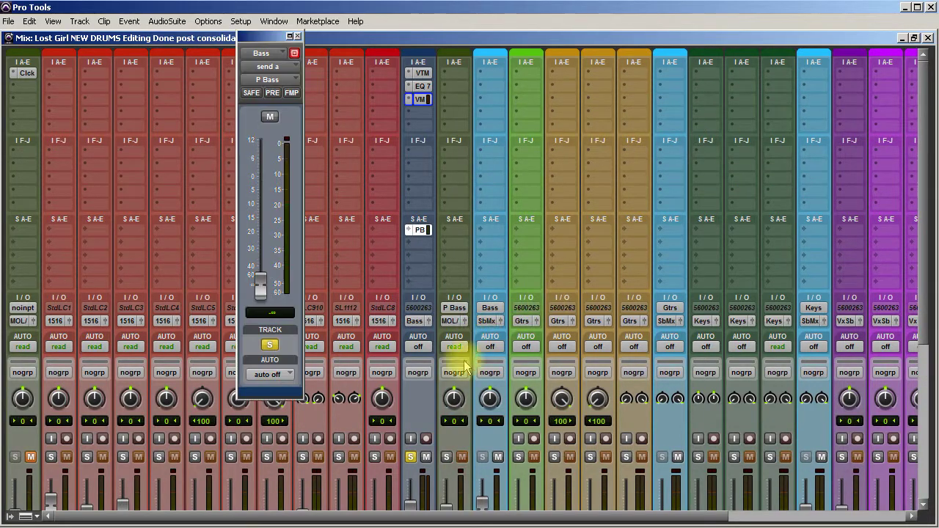
Step: Make the P Bass send pre-fader at 0 dB and solo P Bass
click(272, 93)
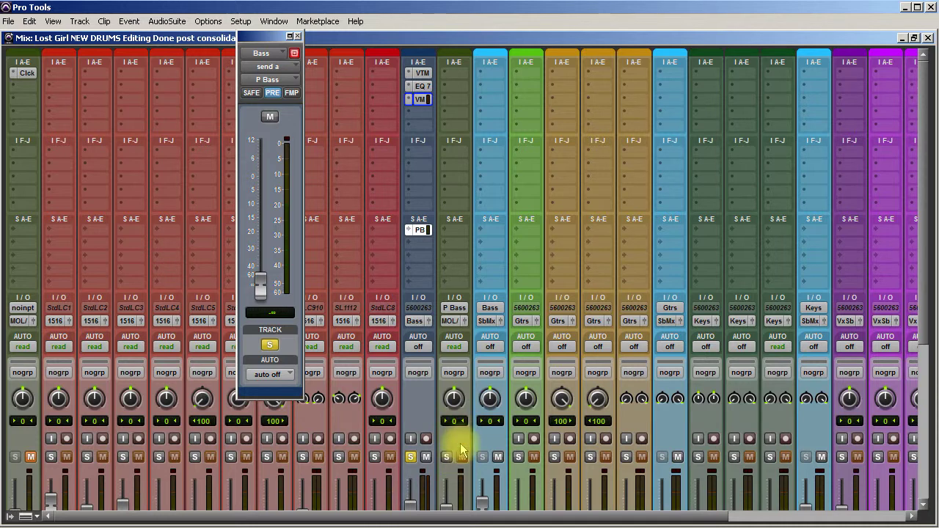
alt+click(261, 284)
click(294, 36)
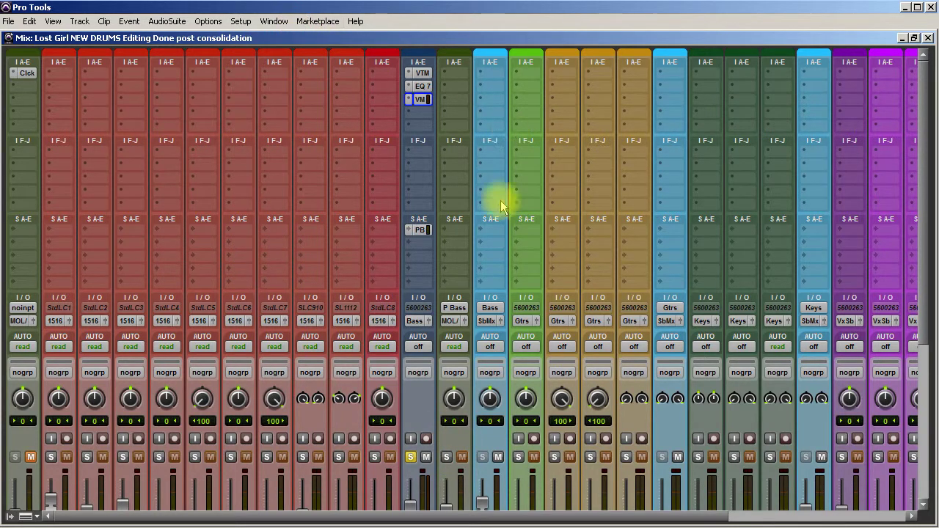
click(447, 456)
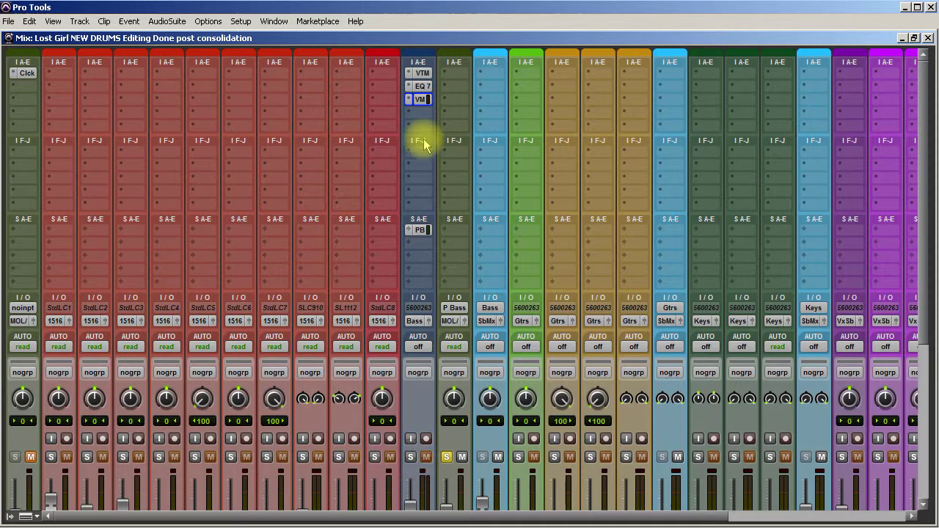
Step: Insert the Dyn3 Compressor/Limiter on the P Bass aux track
click(451, 73)
mouse_move(488, 95)
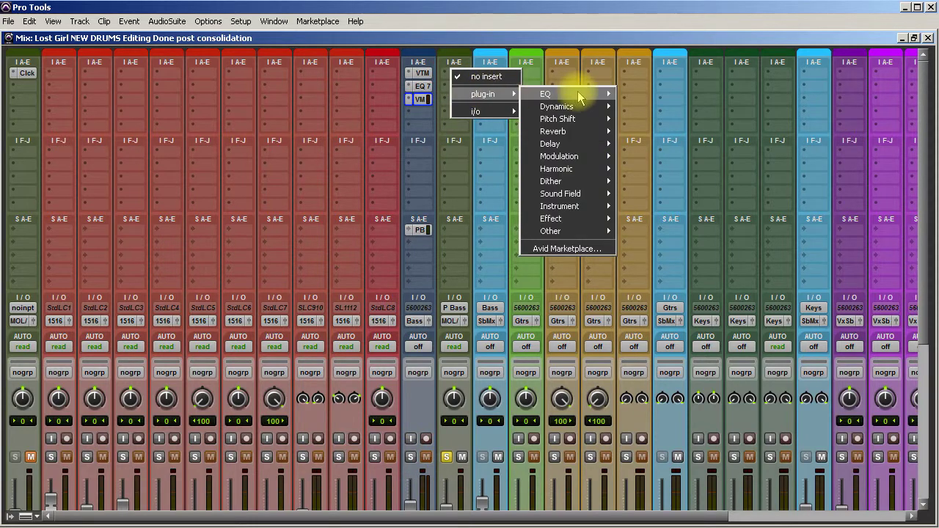
mouse_move(584, 98)
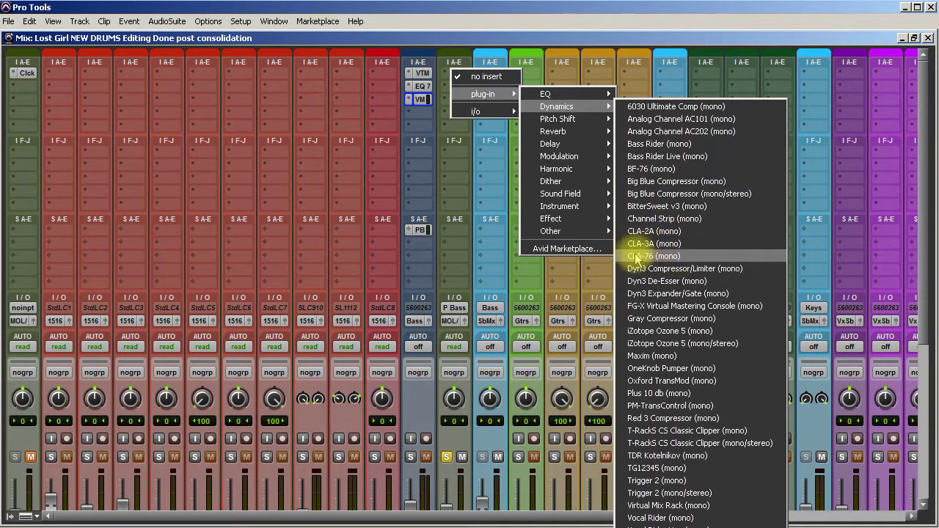
click(656, 269)
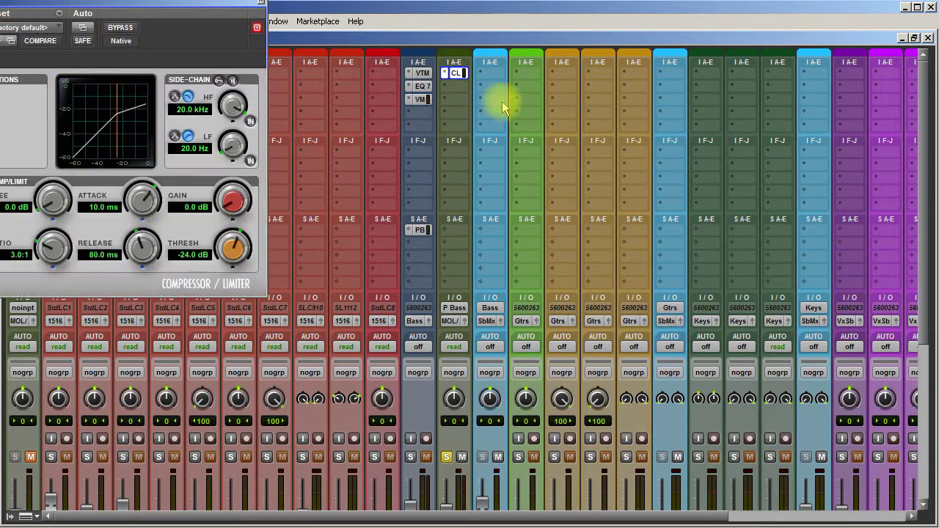
drag(130, 8, 792, 119)
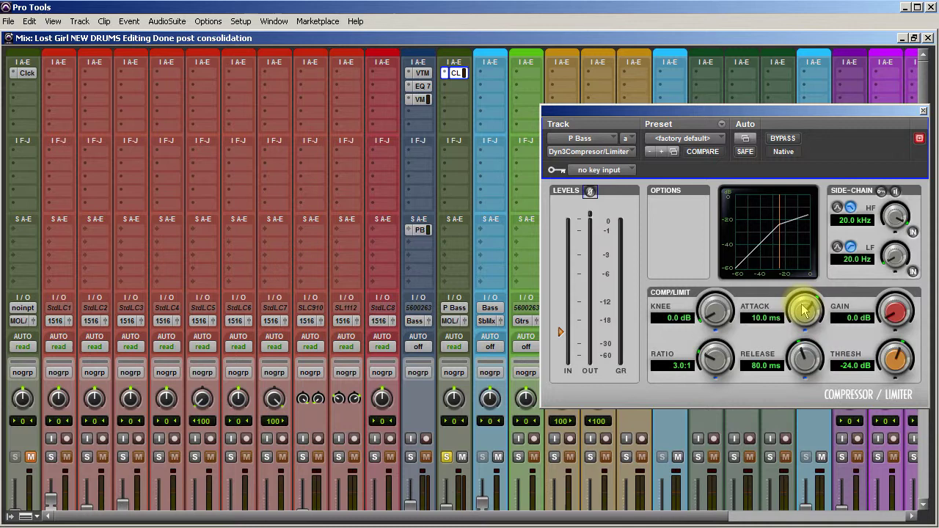
Step: Adjust attack, set ratio 4.1:1, raise makeup gain, and set release to 5.8 ms
drag(805, 311, 801, 340)
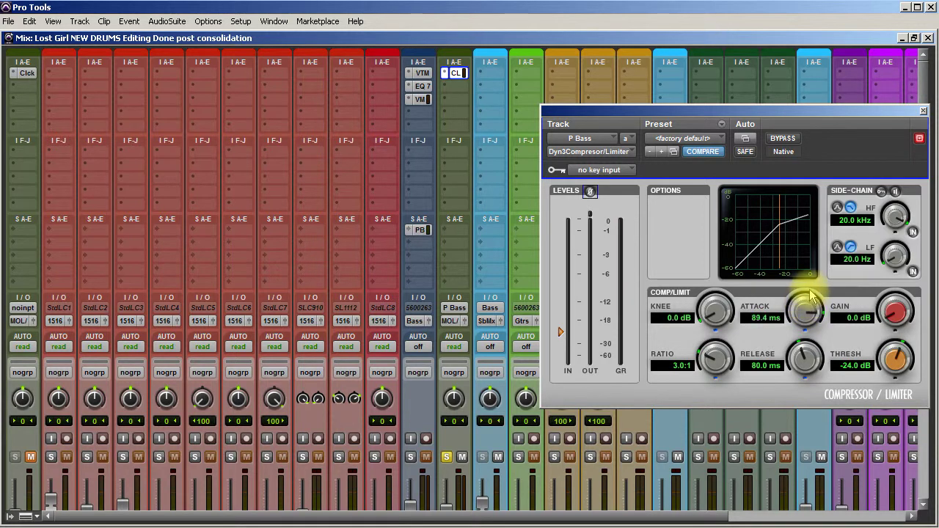
drag(801, 357, 791, 384)
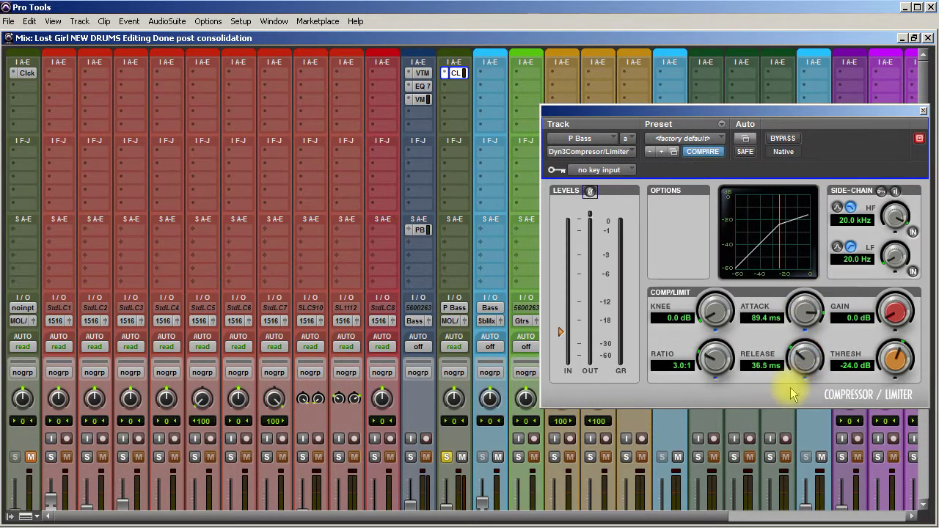
drag(718, 359, 716, 351)
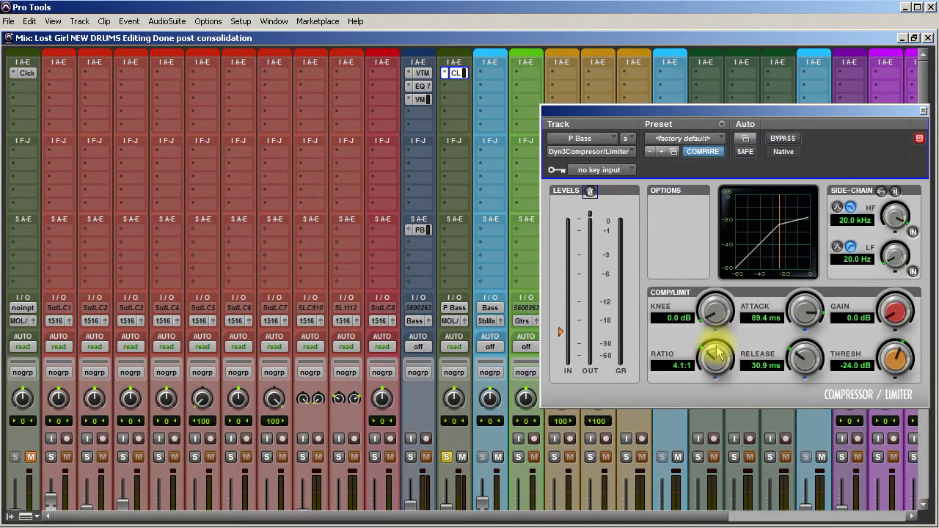
drag(894, 352, 877, 439)
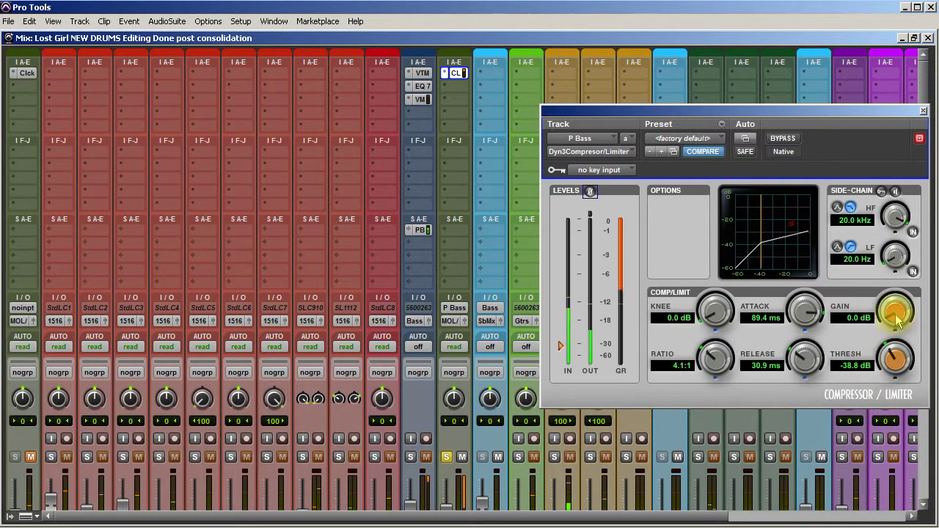
drag(896, 317, 897, 311)
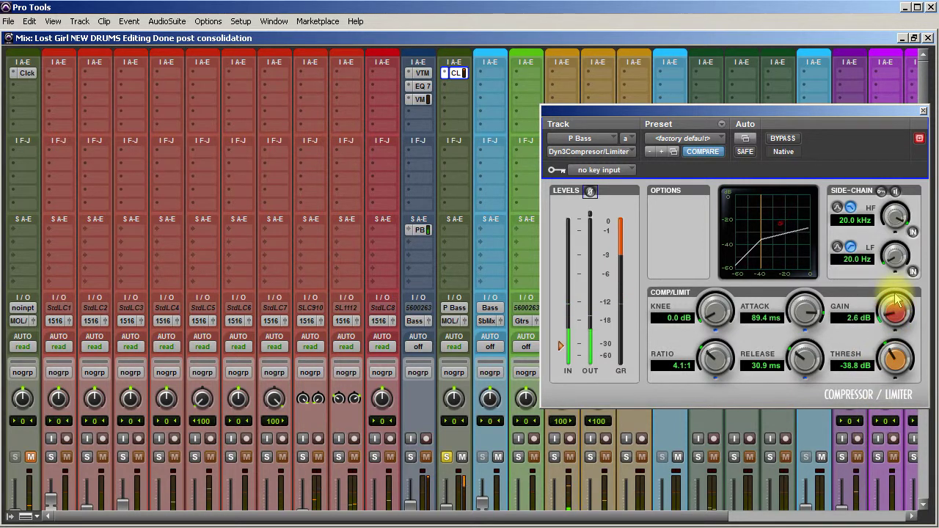
drag(805, 361, 815, 438)
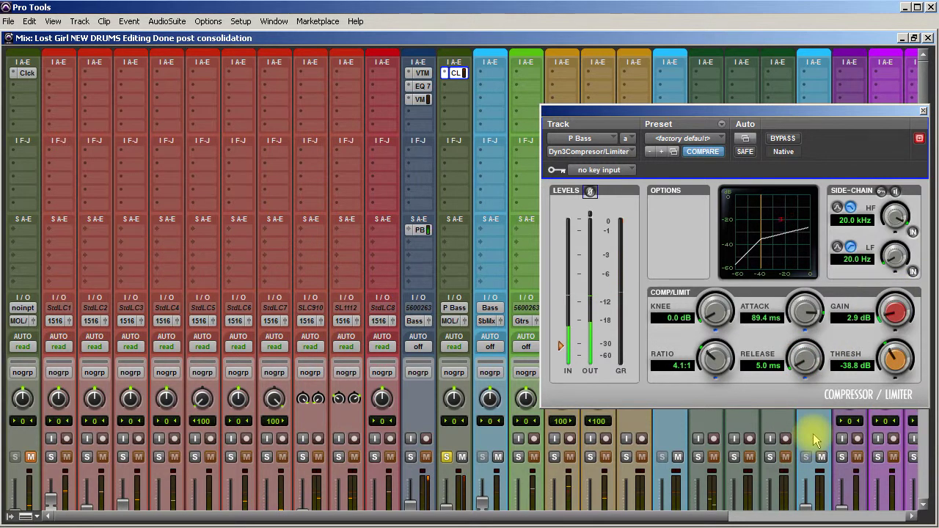
mouse_move(804, 375)
mouse_down()
mouse_move(797, 357)
mouse_move(818, 373)
mouse_up()
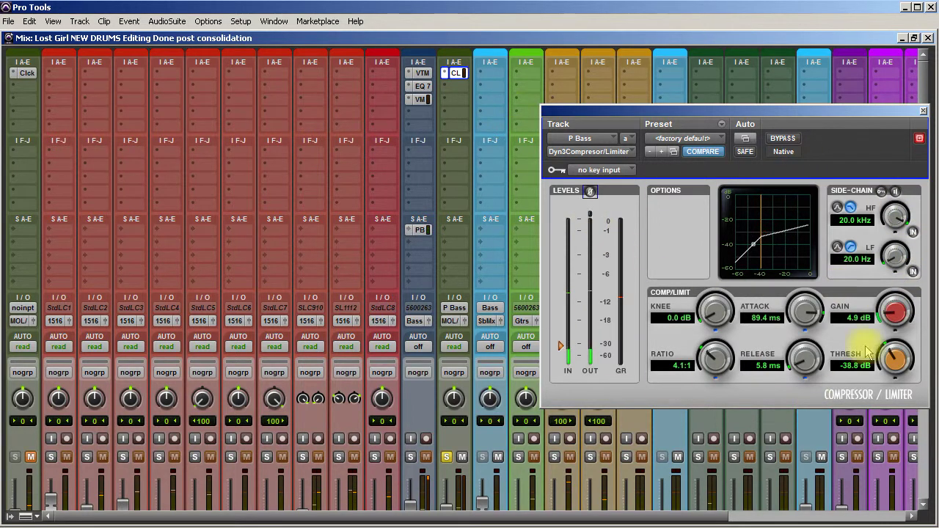
Step: Solo Bass and bring the PBass fader from fully down to about -22 dB
click(923, 112)
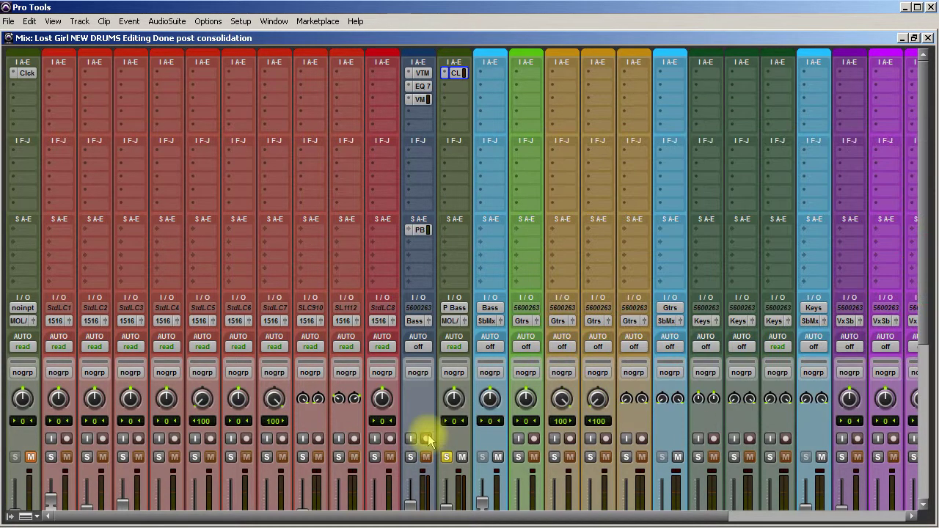
scroll(430, 434, down, 5)
drag(454, 325, 446, 440)
click(411, 255)
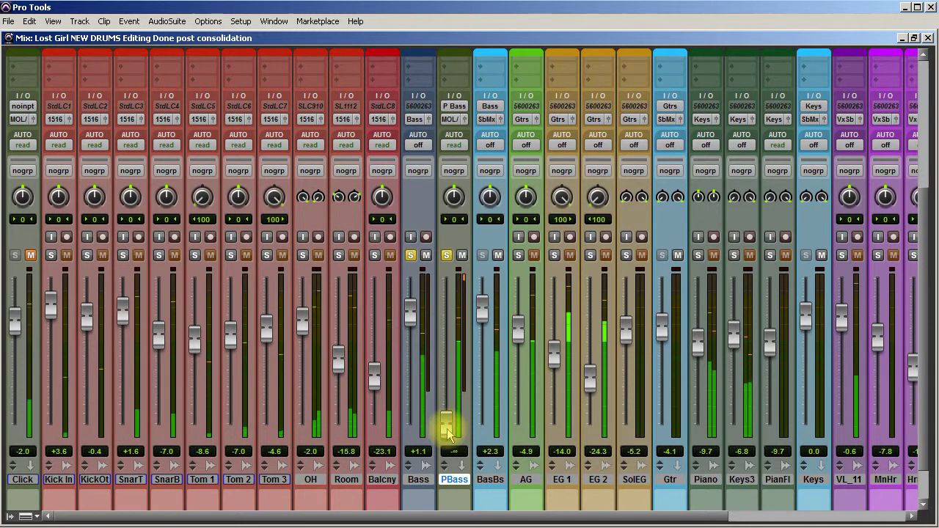
drag(449, 433, 450, 387)
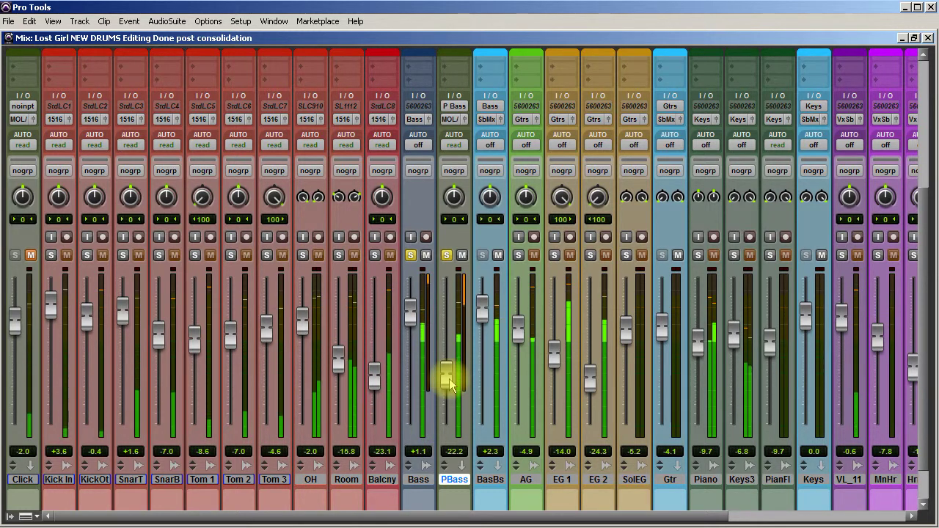
Step: Compare PBass muted and unmuted during playback, then raise it to around -12.6 dB
click(462, 255)
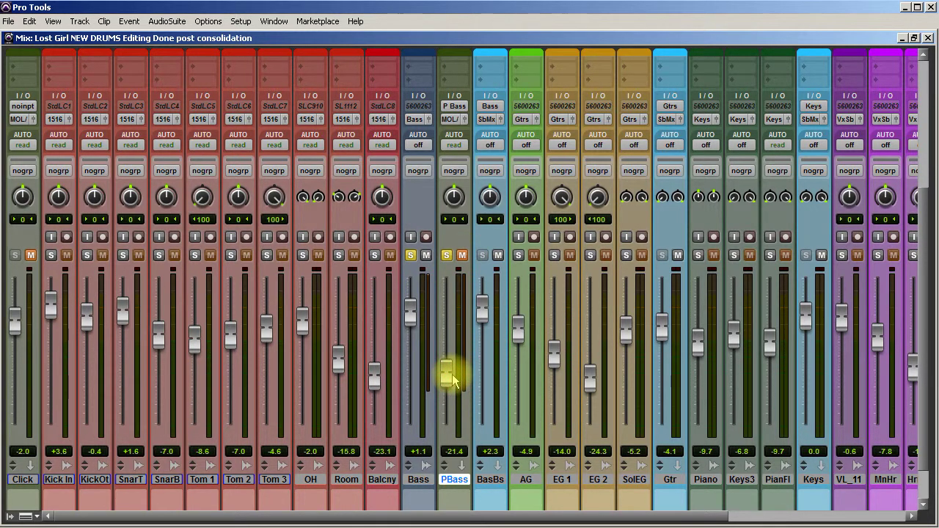
click(463, 255)
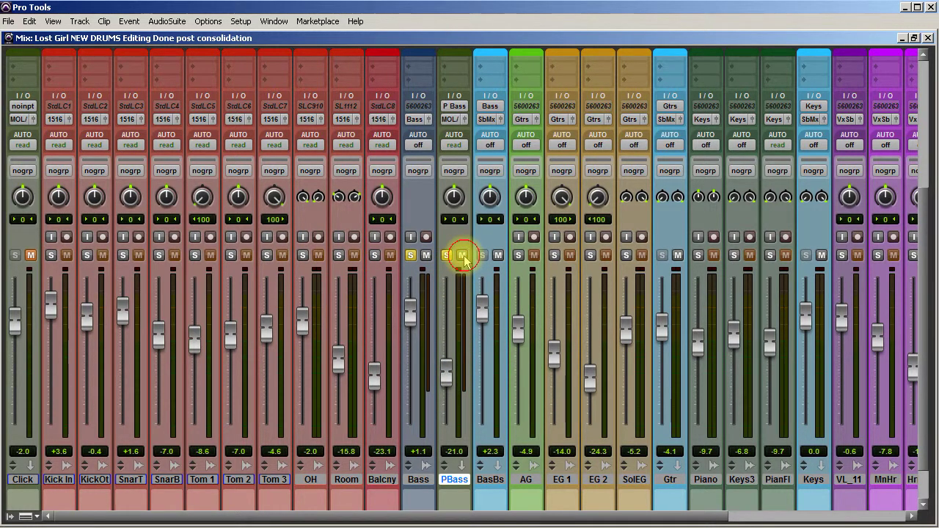
key(space)
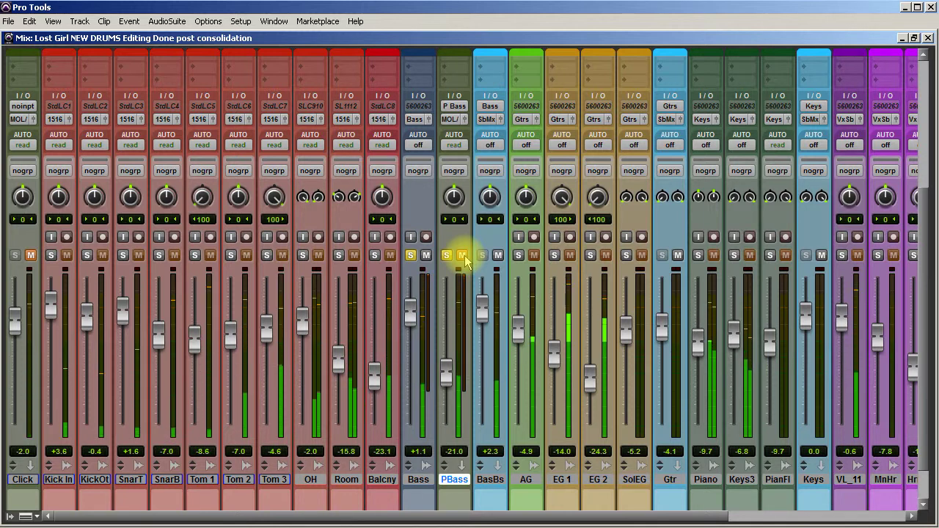
click(463, 254)
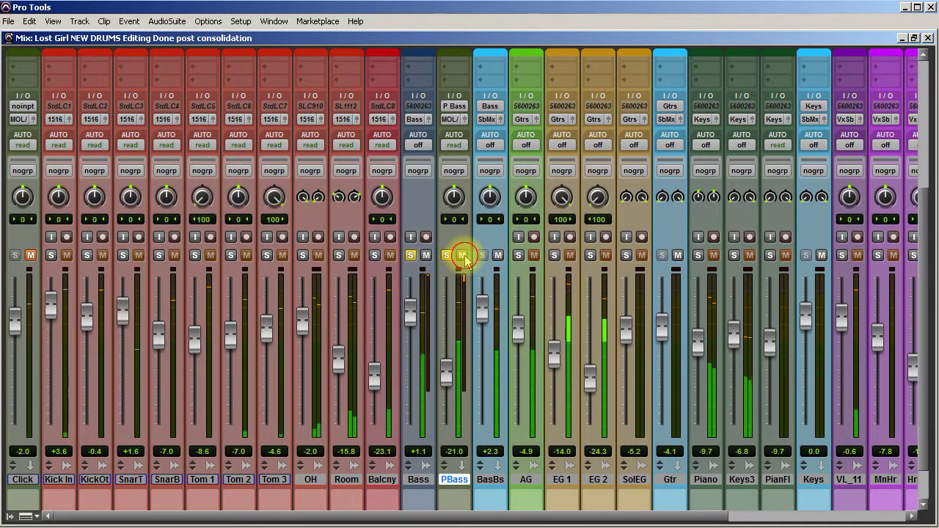
drag(453, 377, 453, 375)
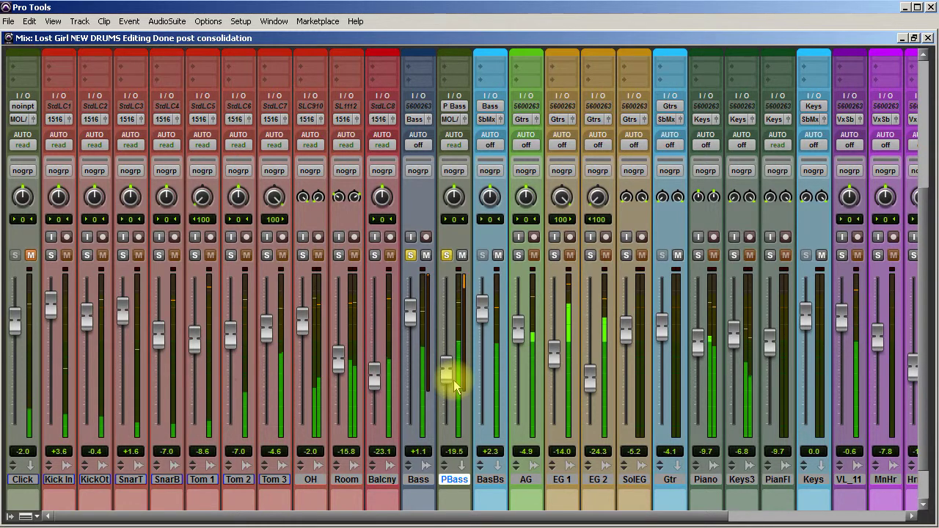
key(space)
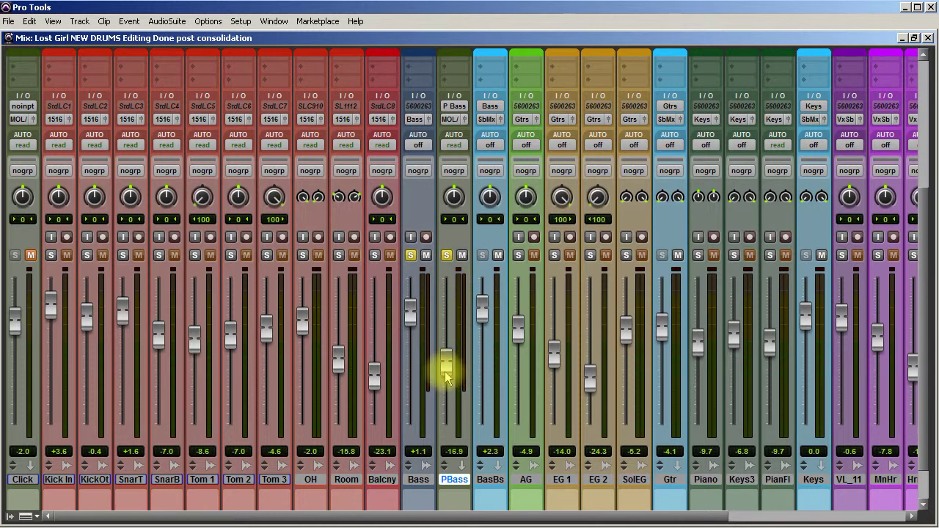
mouse_move(447, 366)
mouse_down()
mouse_move(448, 339)
mouse_move(443, 355)
mouse_up()
Step: Compare PBass mute, select PBass, and show the inserts and sends rows in the mixer
click(463, 256)
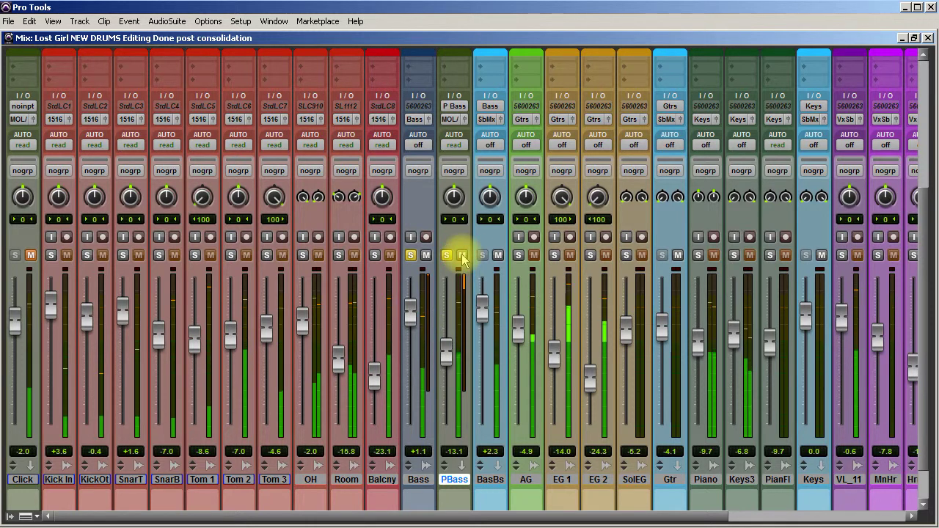
click(463, 256)
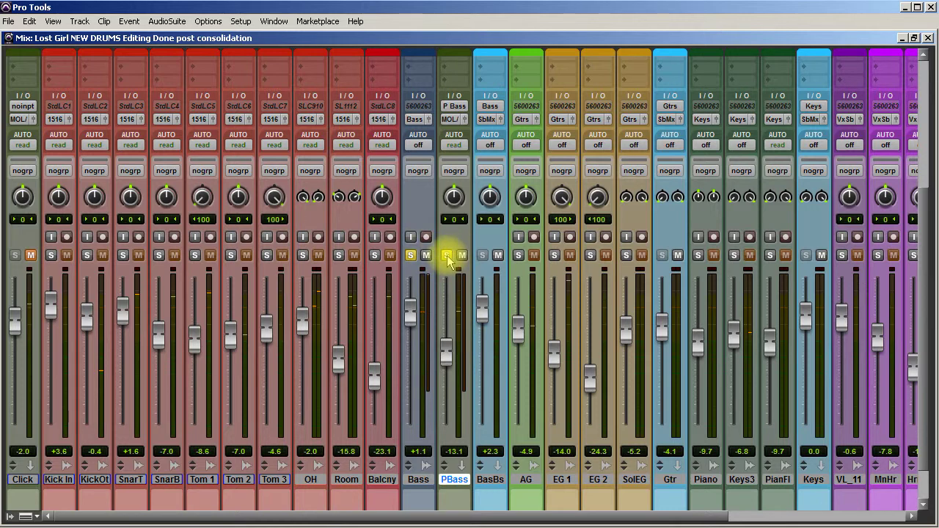
click(455, 481)
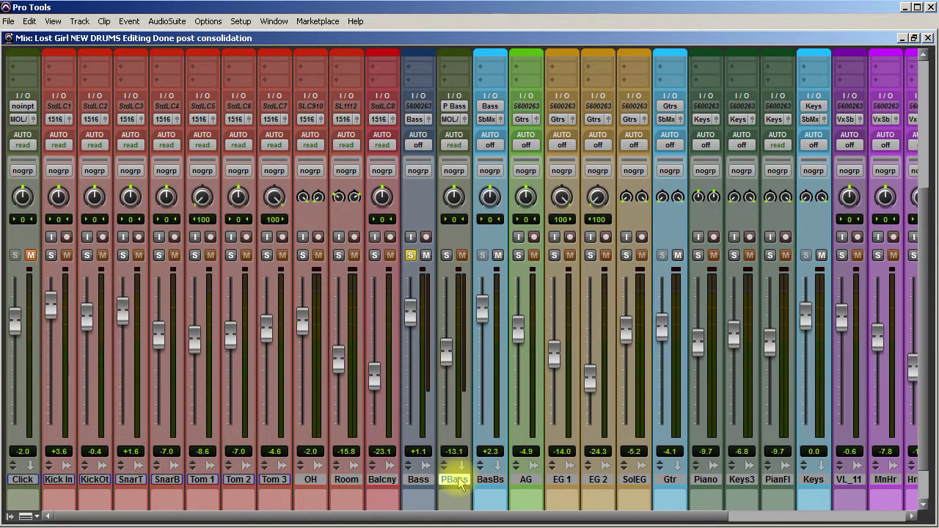
key(ctrl+alt+shift+i)
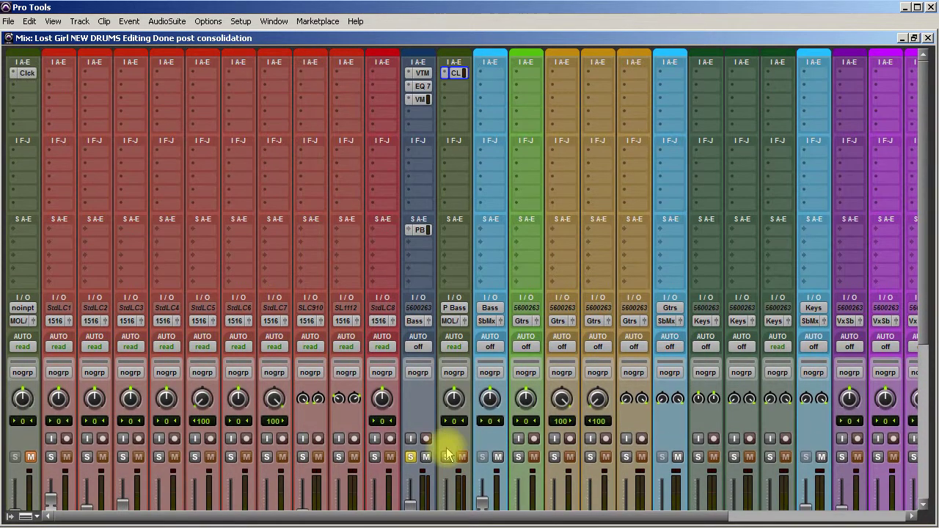
click(431, 240)
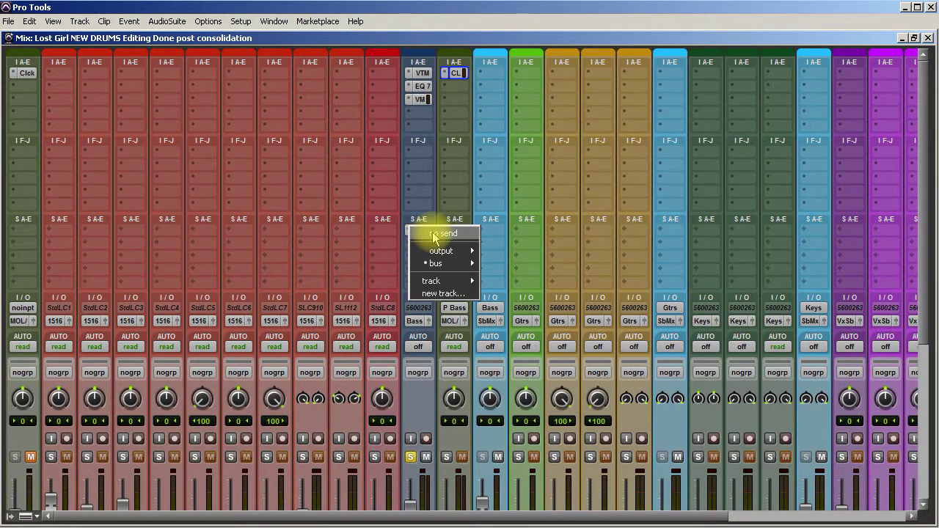
click(438, 342)
Step: Hide the P Bass track from the mixer
scroll(444, 411, down, 5)
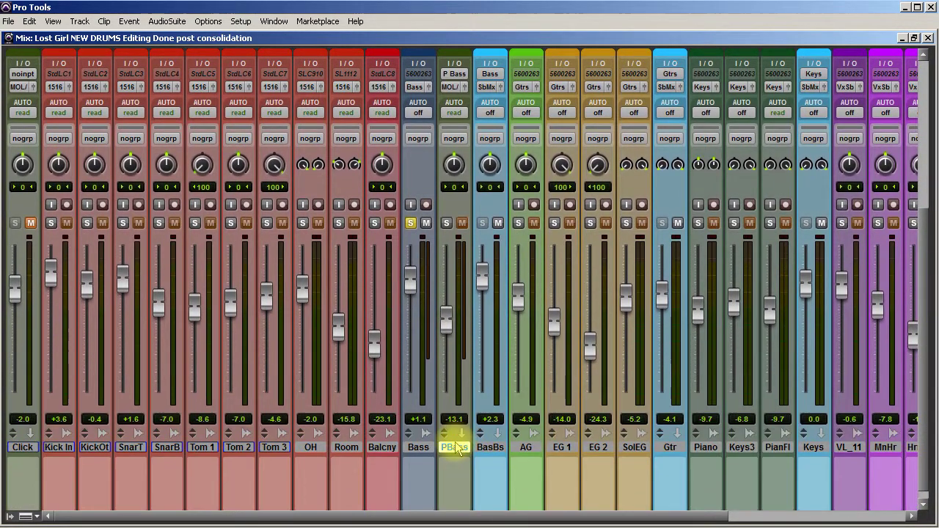
right_click(451, 446)
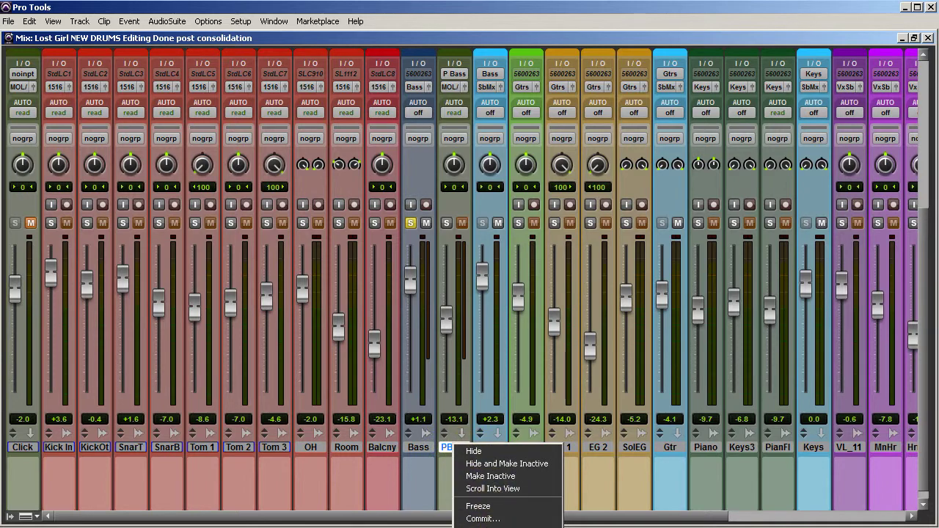
click(473, 451)
Step: Create a new mono aux track, Bass Dst.1, from a Bass send
scroll(453, 325, up, 5)
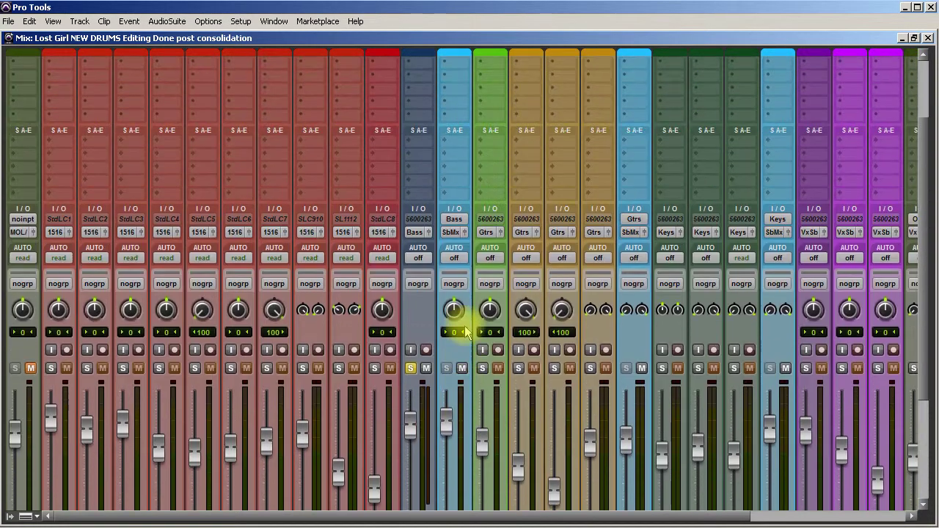
click(421, 145)
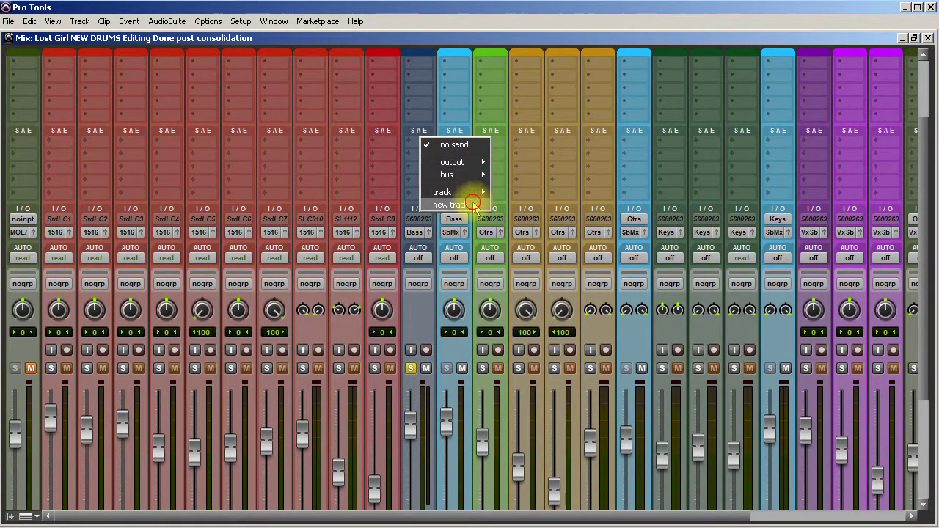
click(470, 205)
click(422, 129)
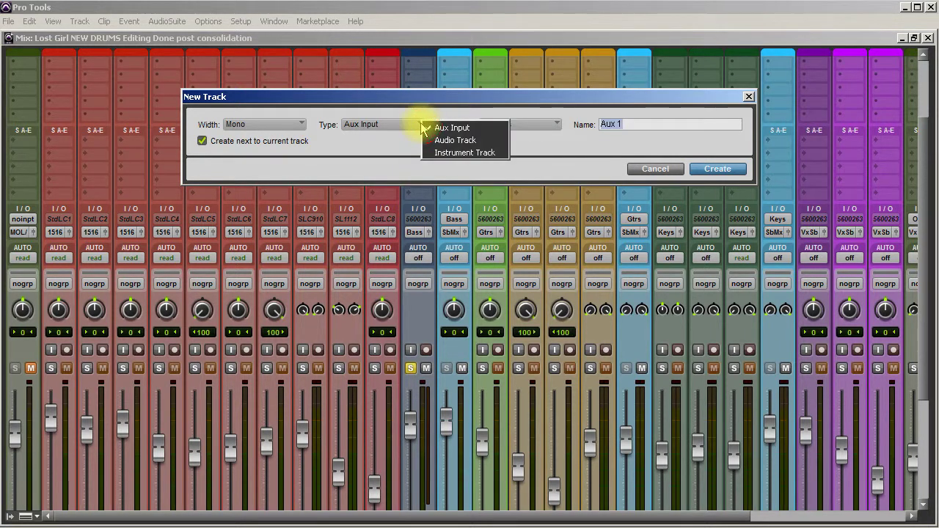
click(627, 123)
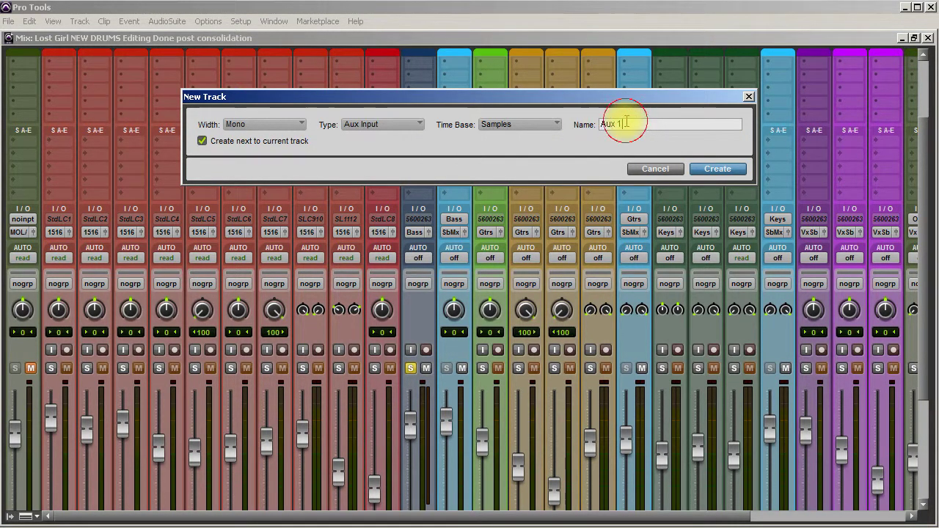
double_click(620, 123)
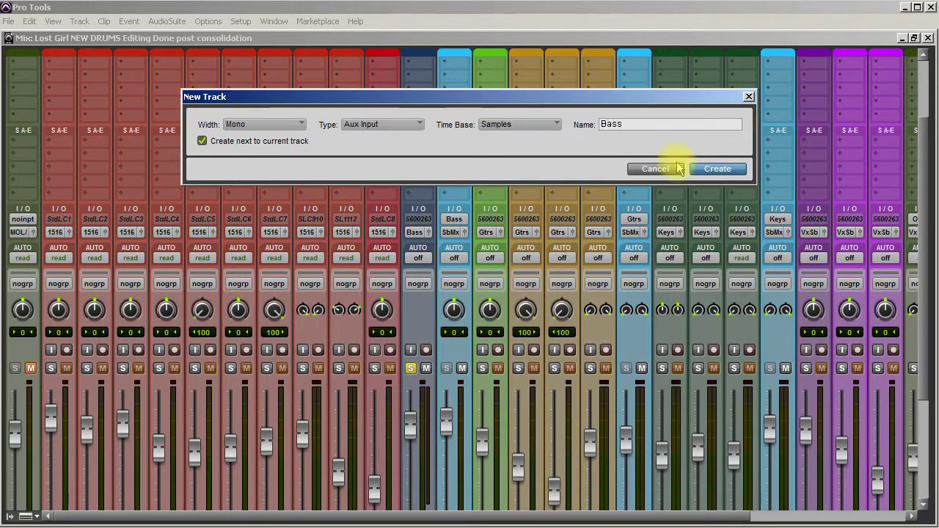
key(Return)
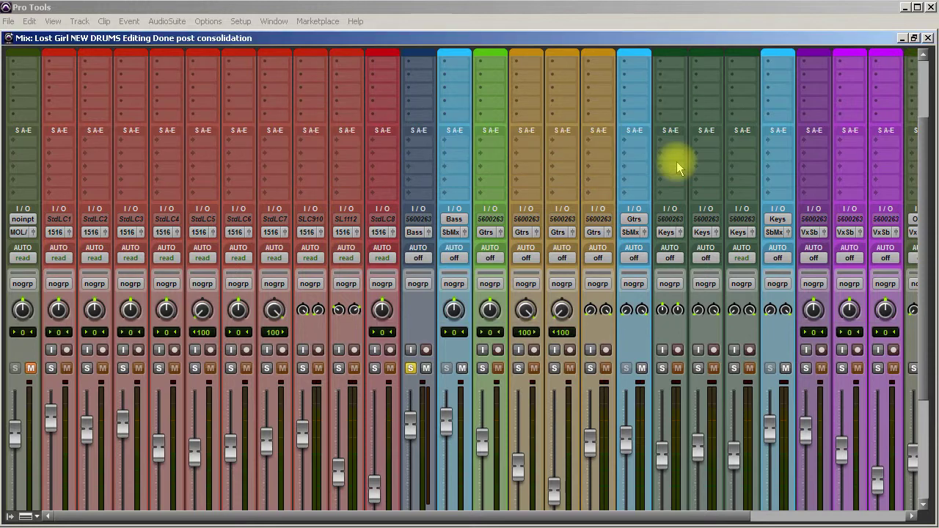
Step: Set the Bass Dst.1 send to 0.0 dB and pre-fader
scroll(451, 471, up, 1)
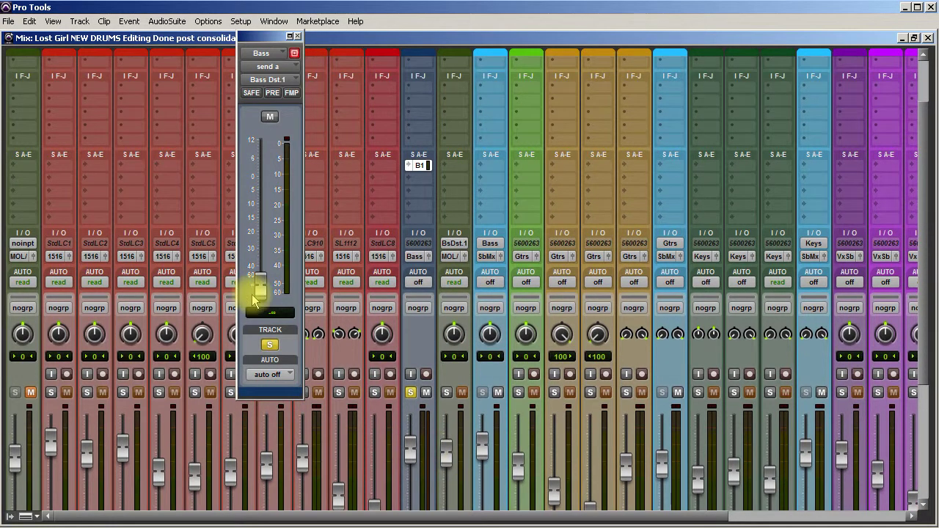
alt+click(258, 283)
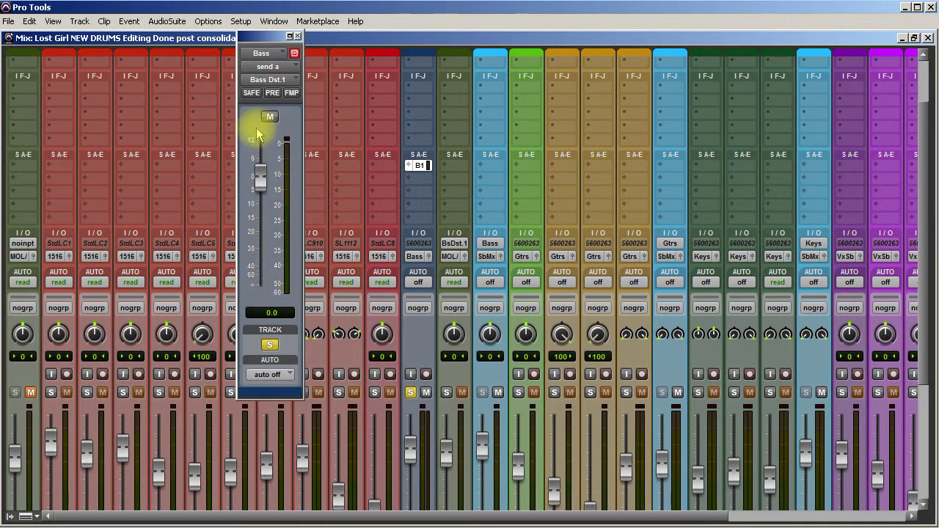
click(271, 93)
scroll(411, 256, up, 3)
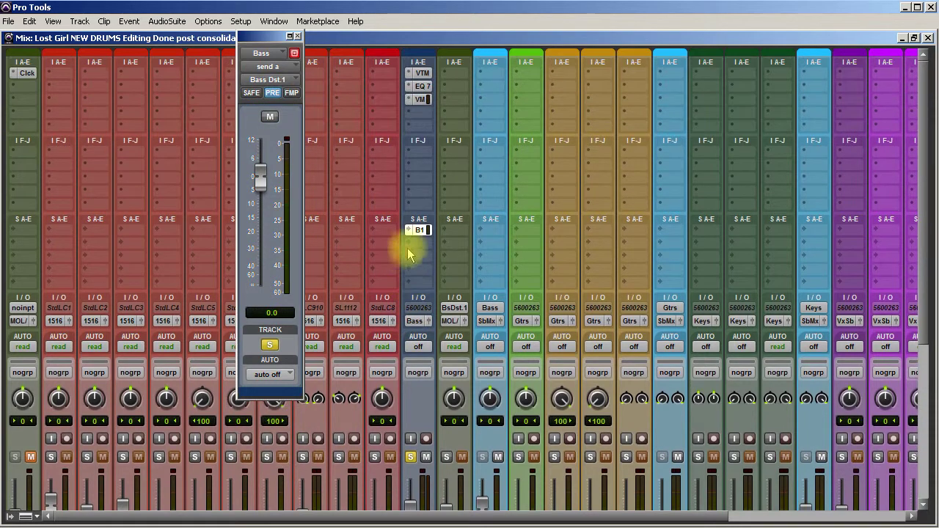
click(297, 36)
Step: Insert a SansAmp PSA-1 plug-in on the BsDst.1 channel
click(453, 73)
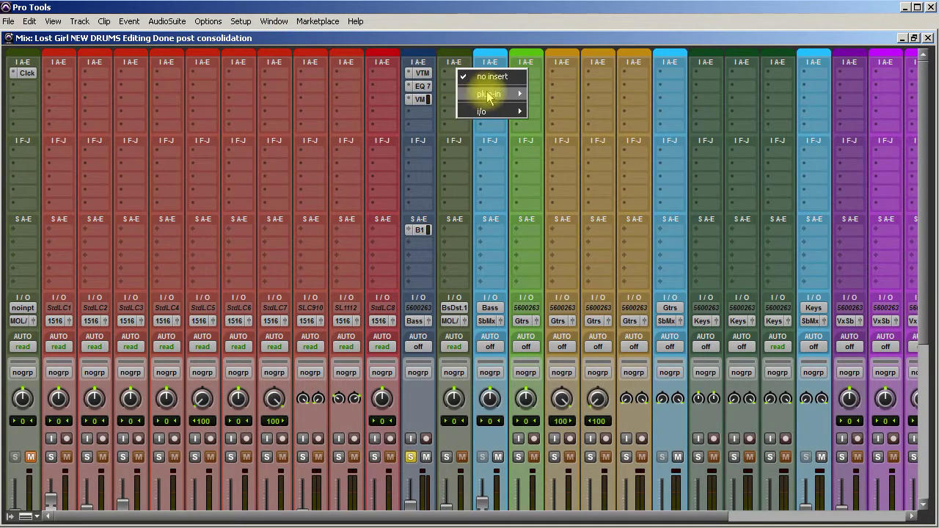
mouse_move(487, 94)
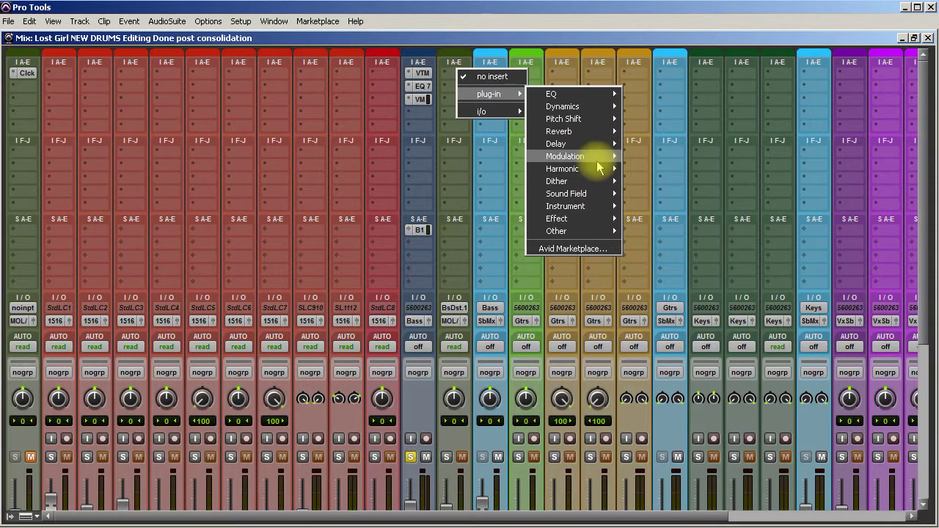
mouse_move(601, 170)
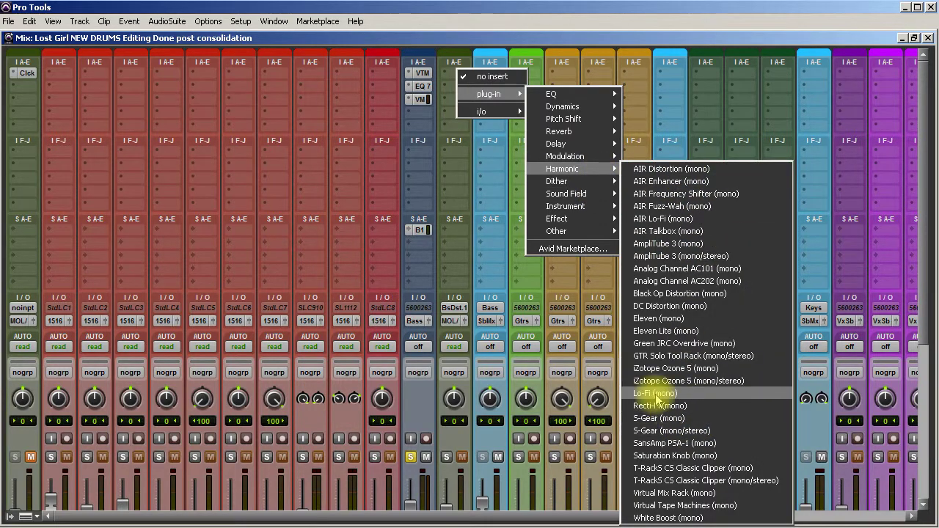
click(660, 443)
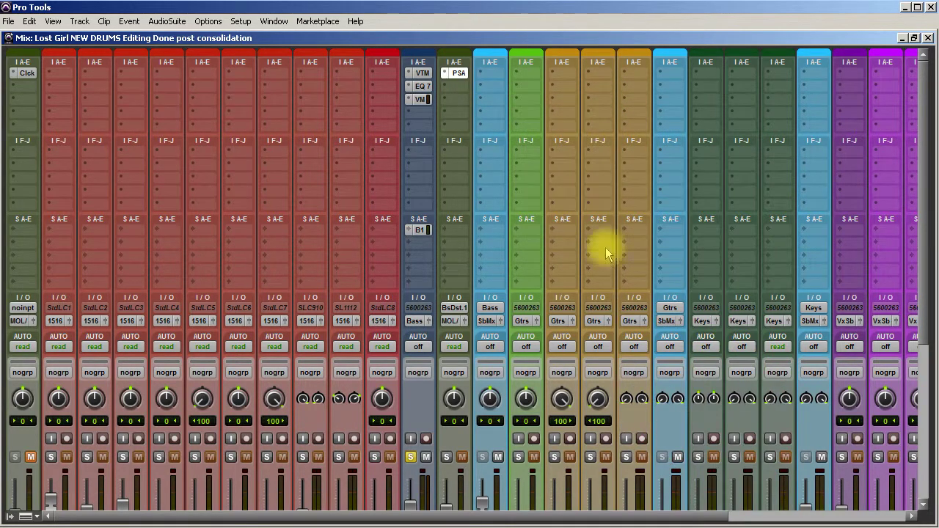
drag(744, 116, 479, 112)
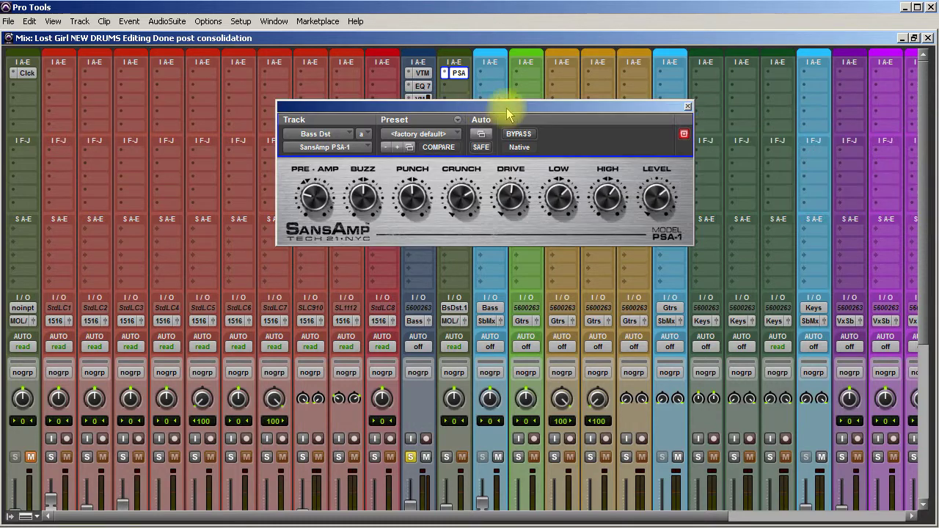
Step: Load the Crunchy Bass preset and move the SansAmp insert to the second slot
click(456, 133)
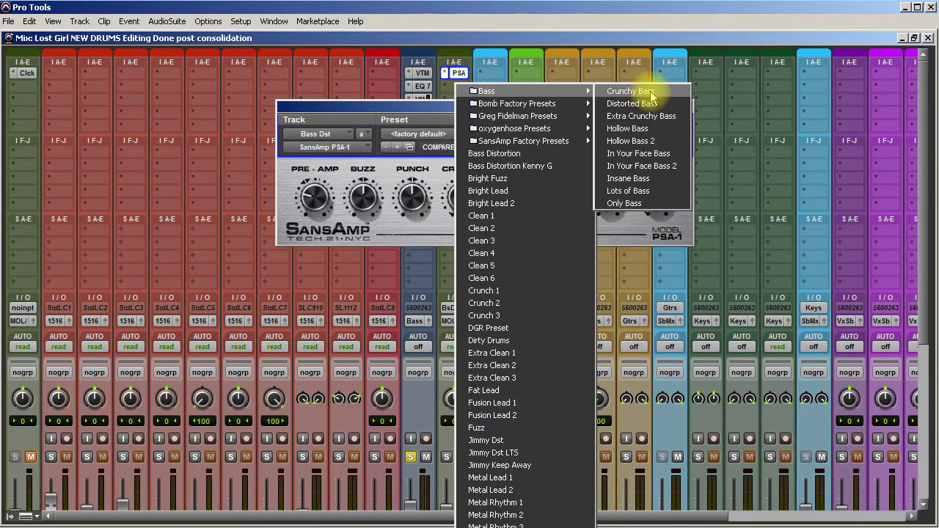
click(652, 96)
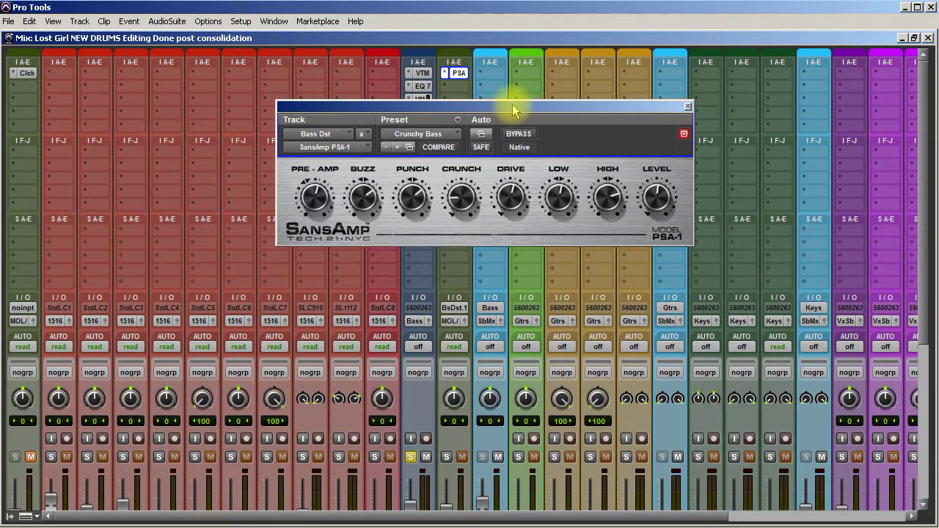
drag(514, 110, 656, 140)
click(459, 74)
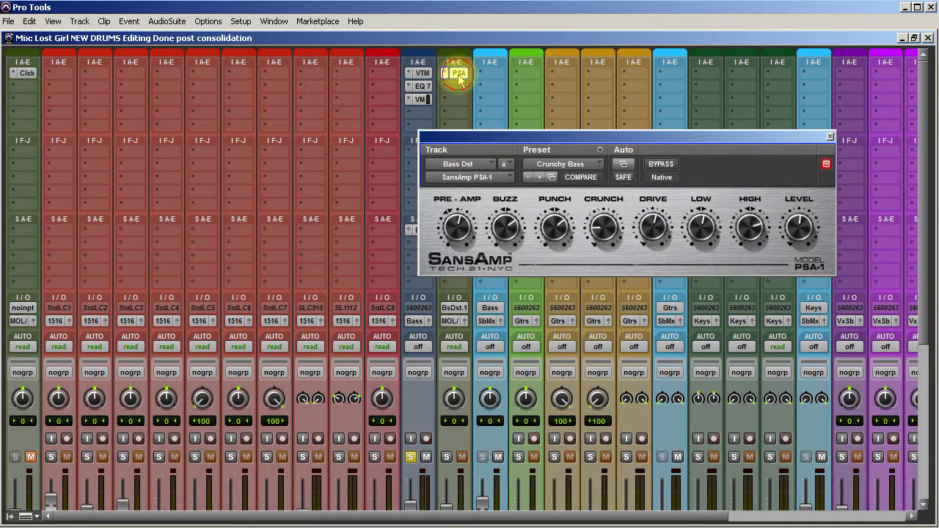
drag(459, 77, 455, 86)
click(462, 74)
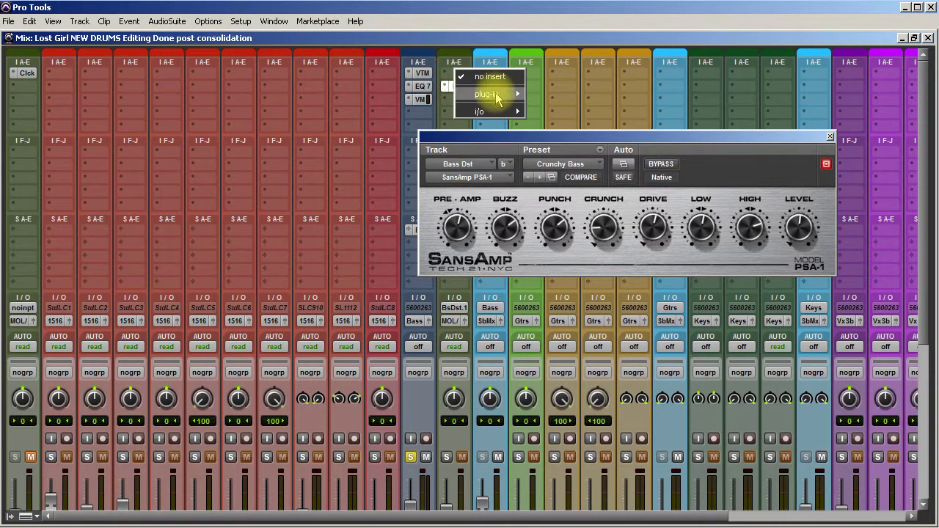
Step: Add EQ3 7-Band in slot a with the HPF on at 12 dB/oct, cutoff near 230 Hz
mouse_move(497, 95)
mouse_move(550, 94)
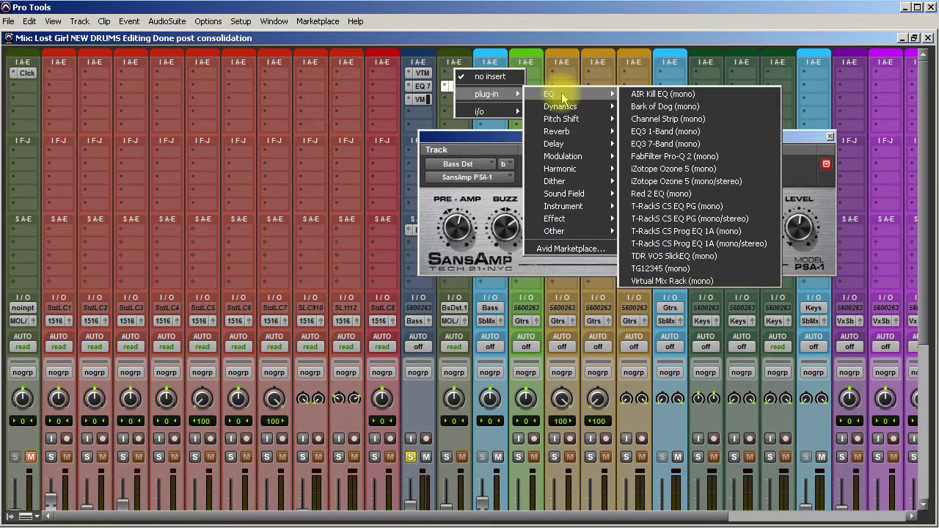
click(664, 144)
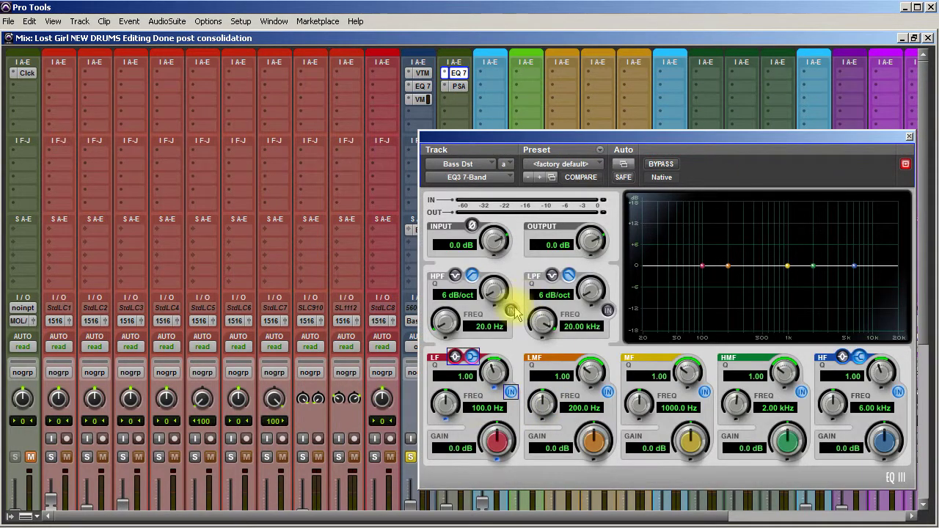
click(512, 311)
drag(497, 289, 497, 245)
click(446, 324)
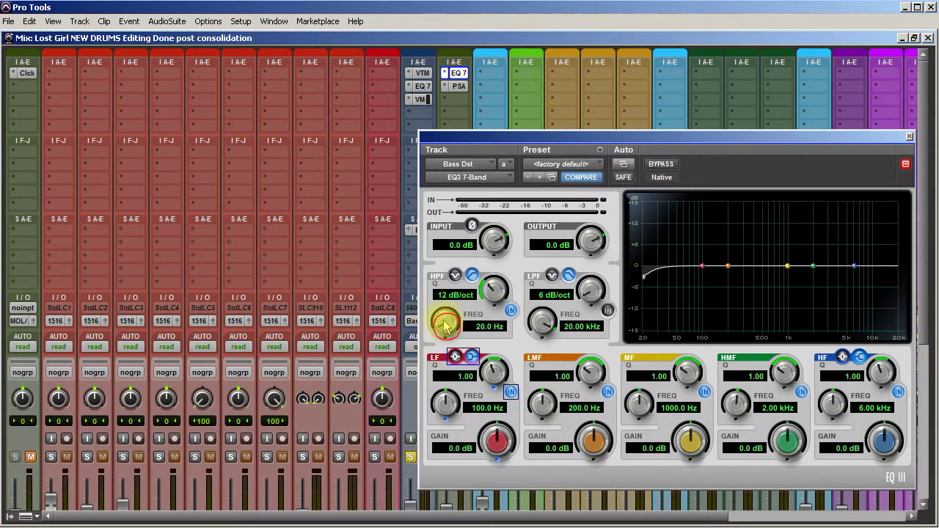
drag(445, 325, 449, 258)
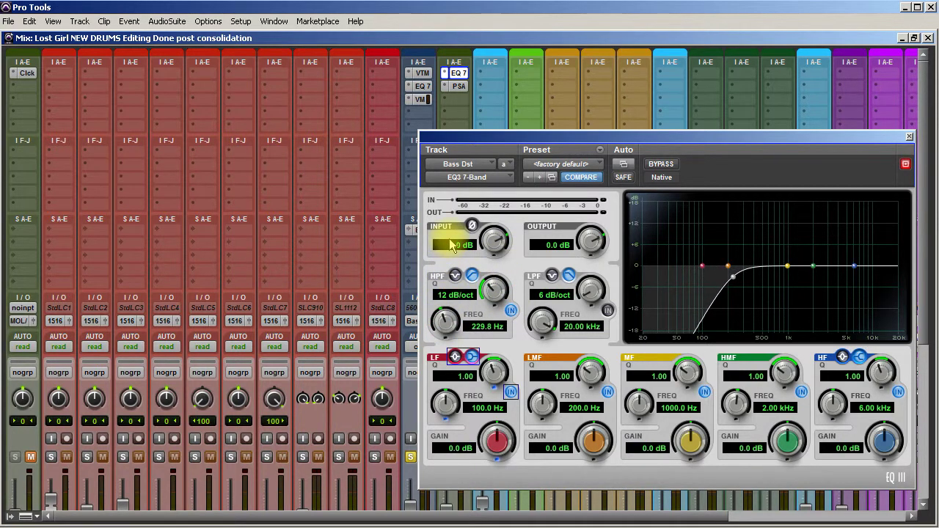
click(910, 136)
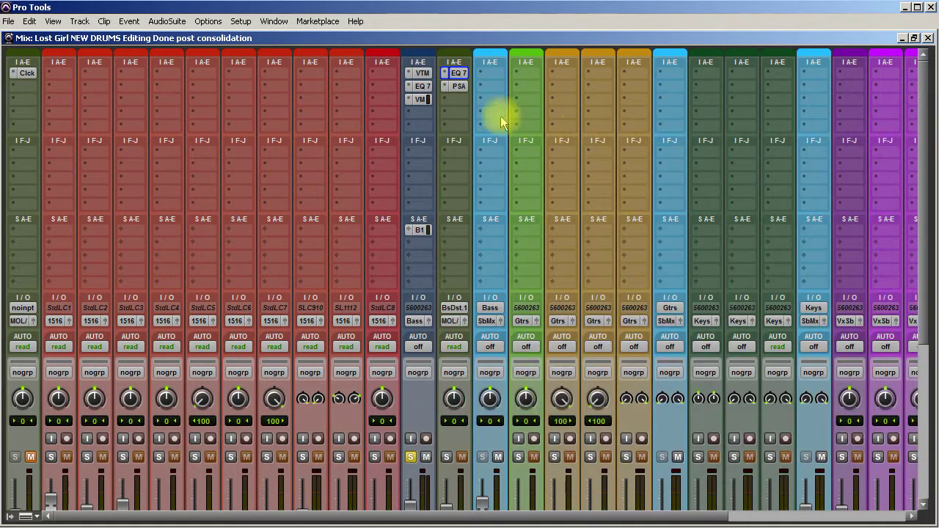
Step: Solo BsDst.1 and turn up the SansAmp CRUNCH knob to audition it
click(460, 87)
click(446, 456)
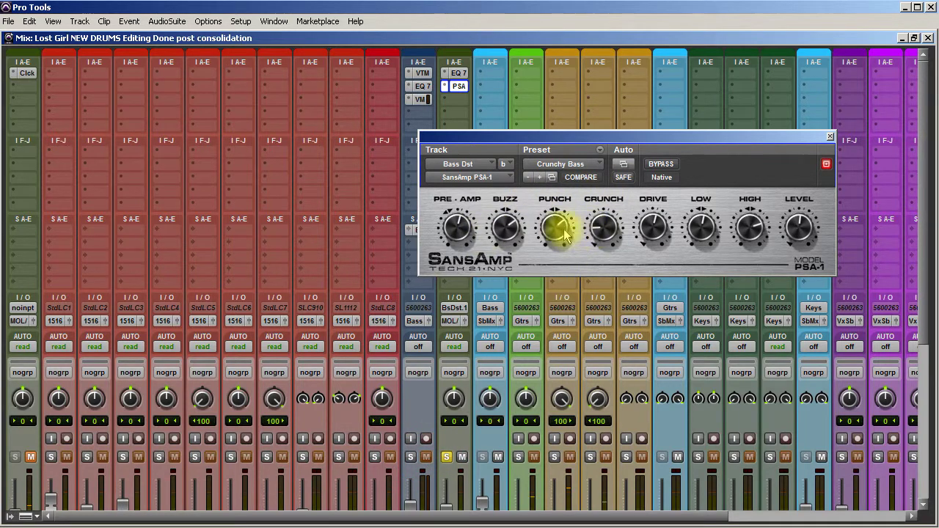
drag(603, 234, 615, 133)
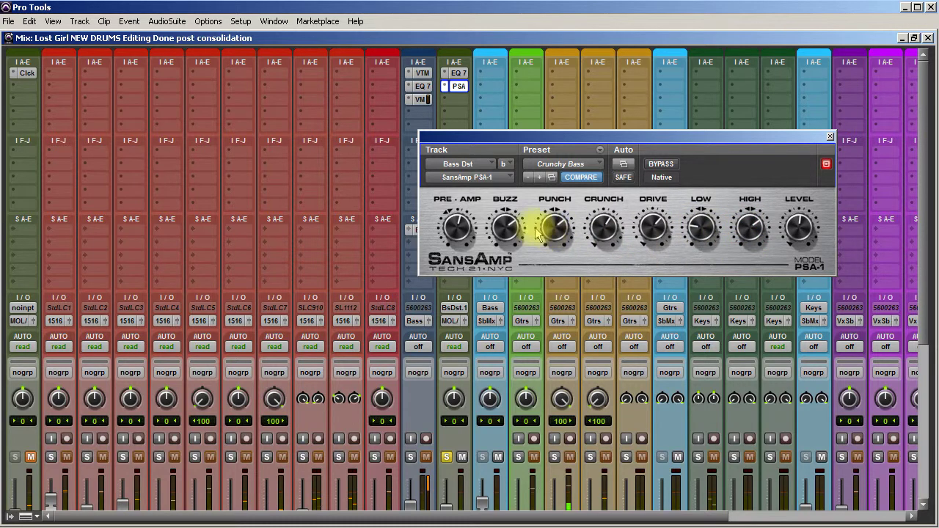
click(468, 225)
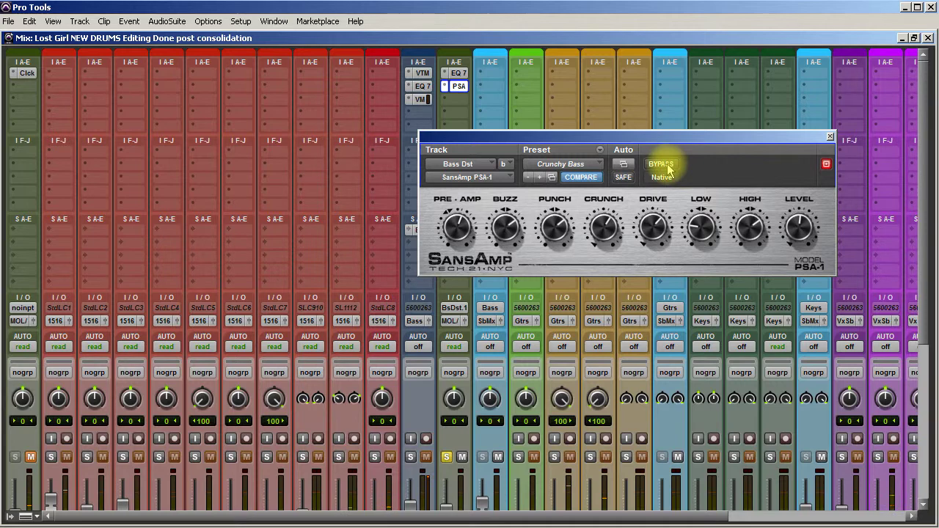
click(832, 139)
scroll(388, 293, down, 3)
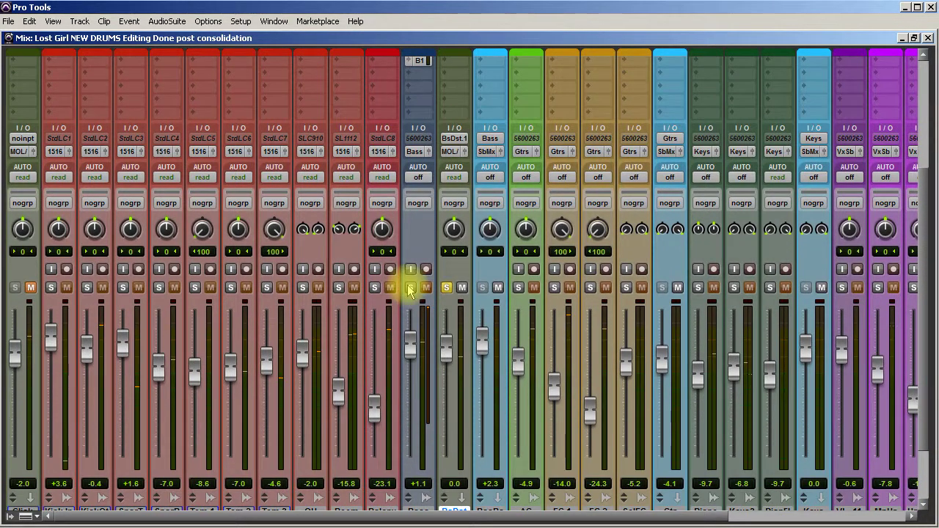
Step: Solo the Bass track, nudge BsDst.1 down, and play to audition the bass
click(410, 287)
drag(445, 345, 446, 372)
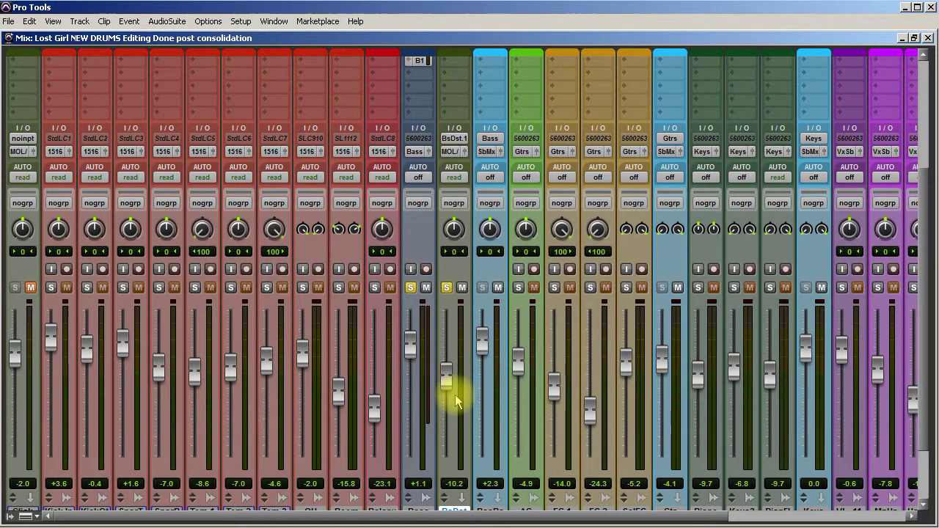
key(space)
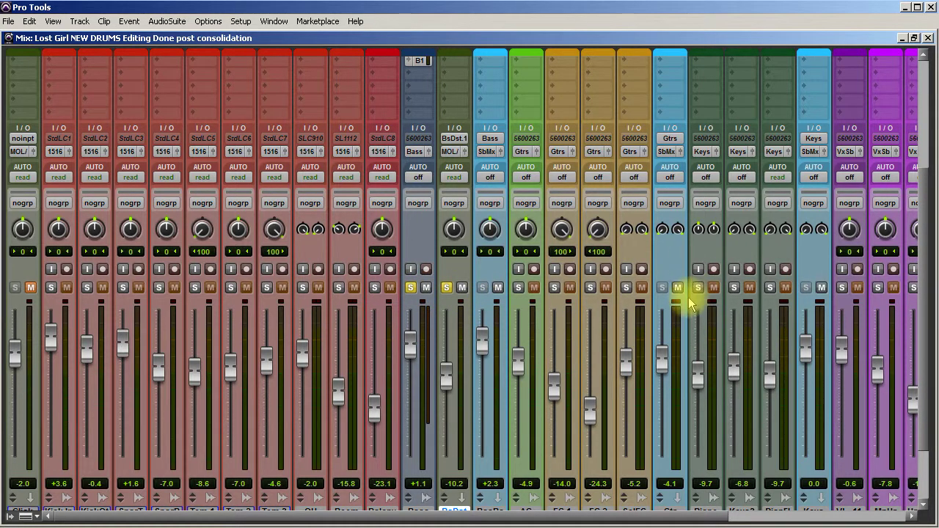
Step: Clear the Bass and BsDst.1 solos, set BsDst.1 to -11.8 dB and mute it
click(446, 286)
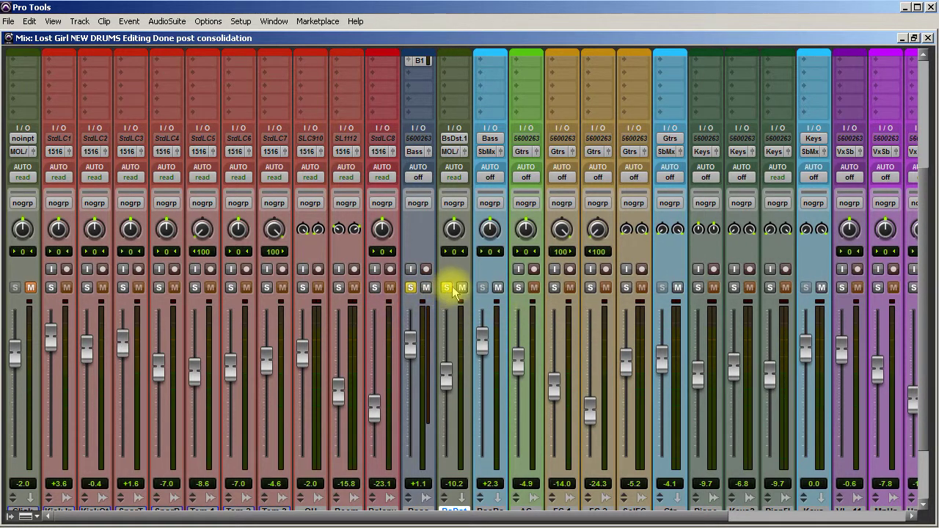
click(411, 287)
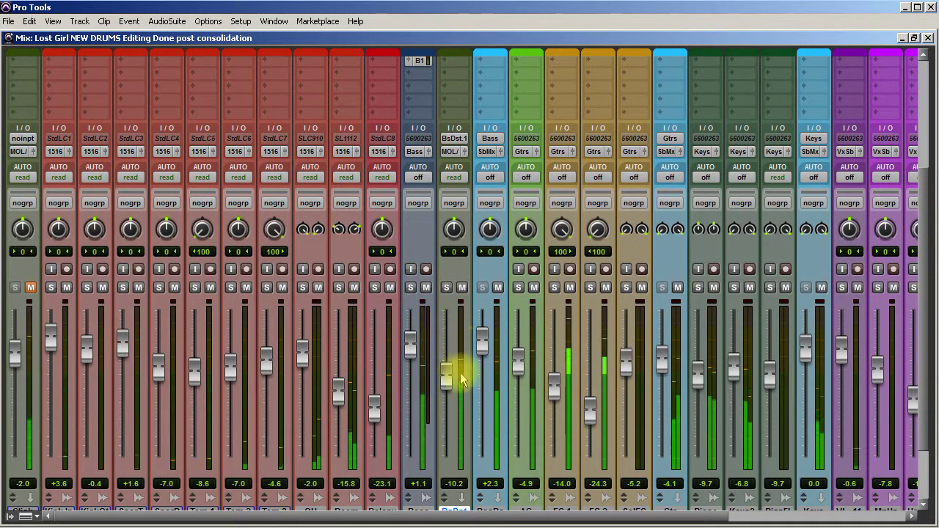
click(452, 377)
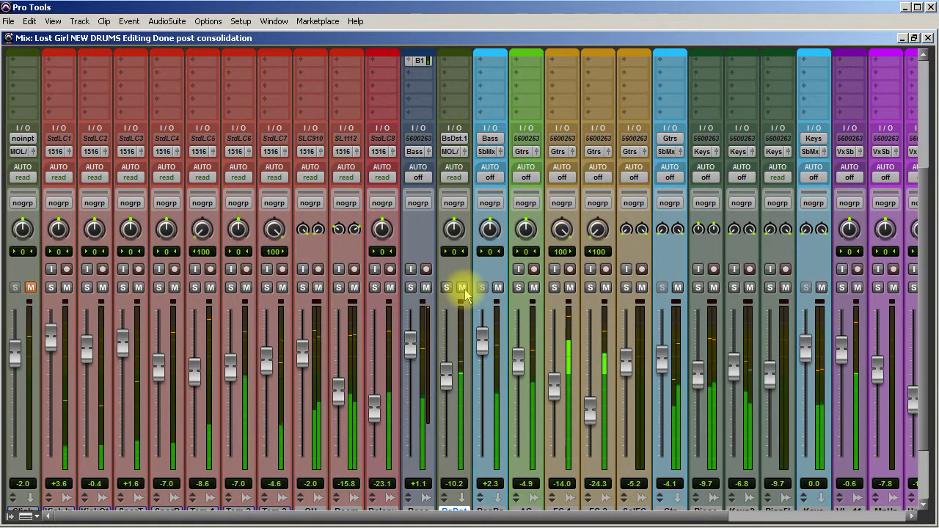
drag(453, 374, 452, 380)
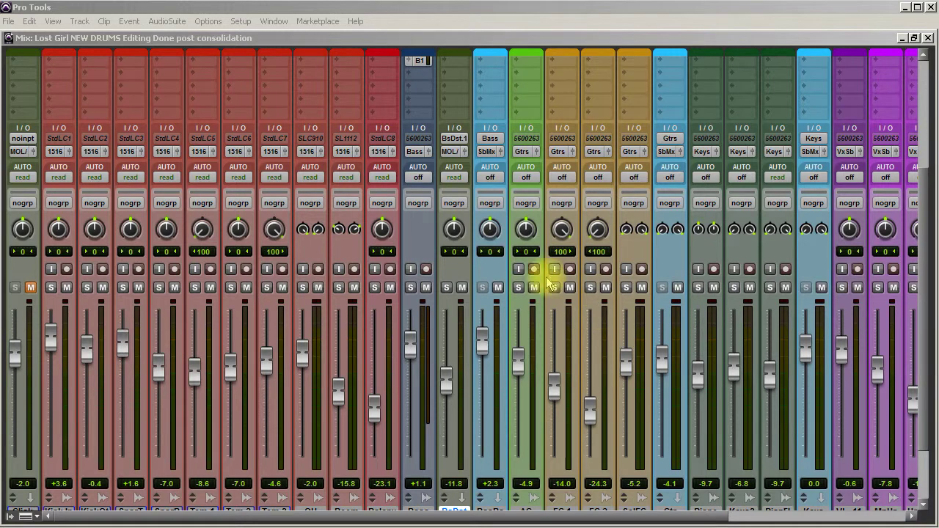
click(463, 287)
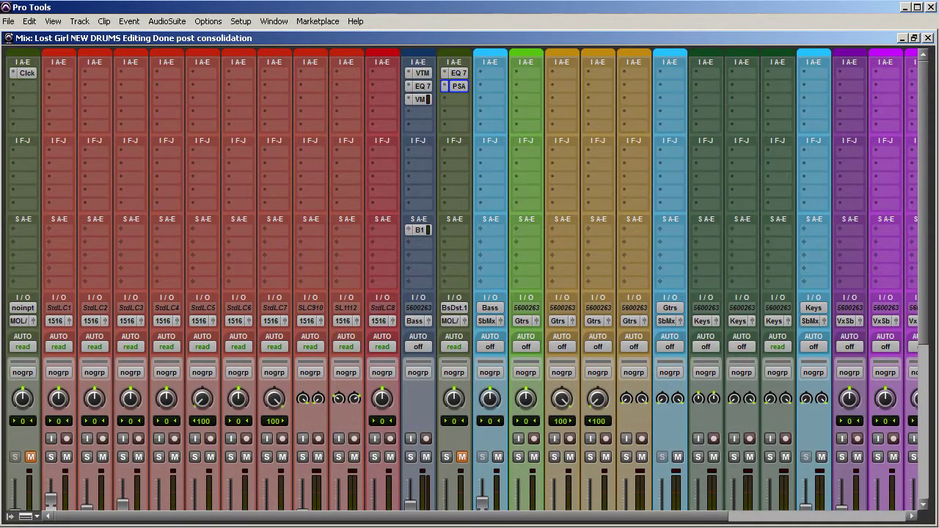
Step: Remove the SansAmp insert from the BsDst.1 channel
scroll(470, 336, down, 3)
scroll(470, 337, up, 3)
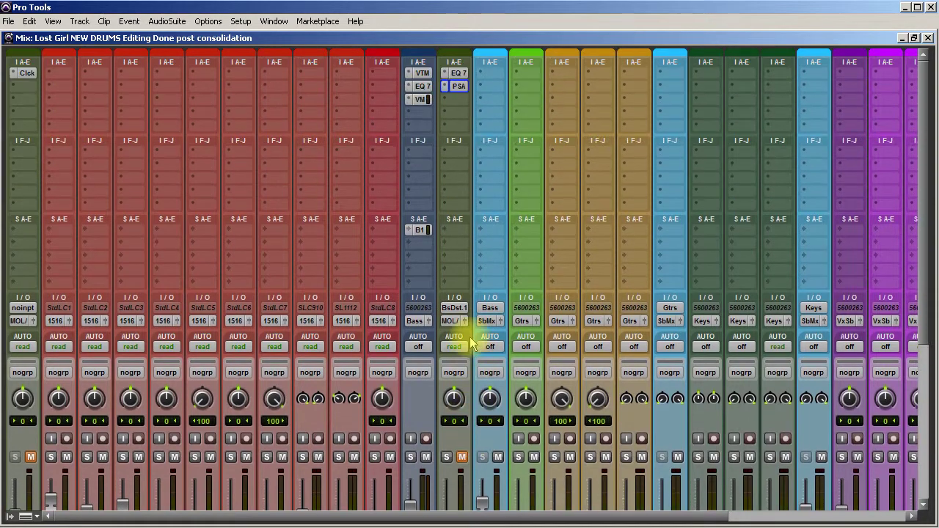
ctrl+click(458, 87)
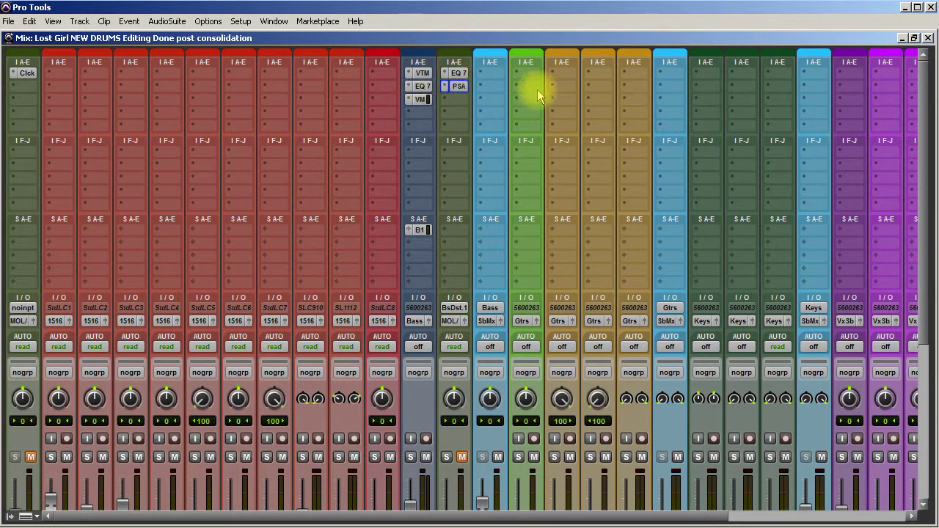
drag(444, 92, 459, 81)
scroll(517, 342, down, 5)
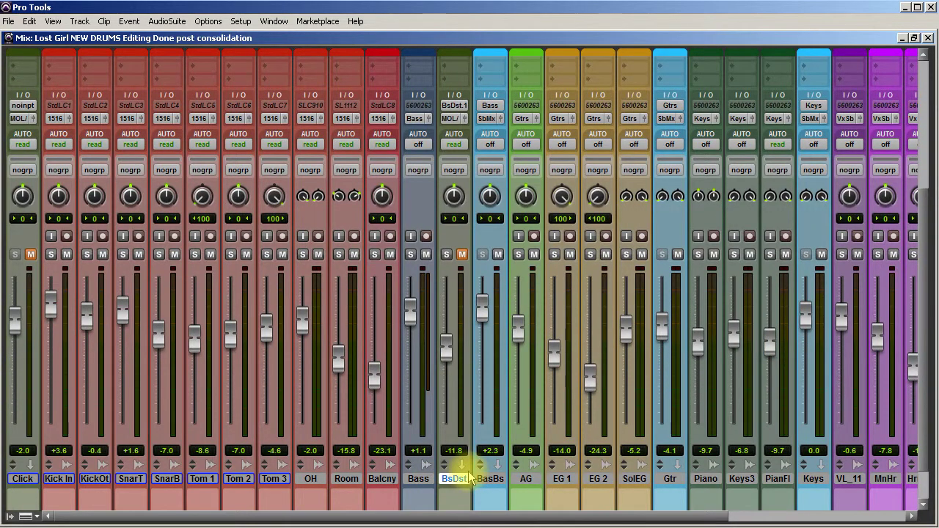
Step: Hide the BsDst.1 track from the mixer
right_click(470, 480)
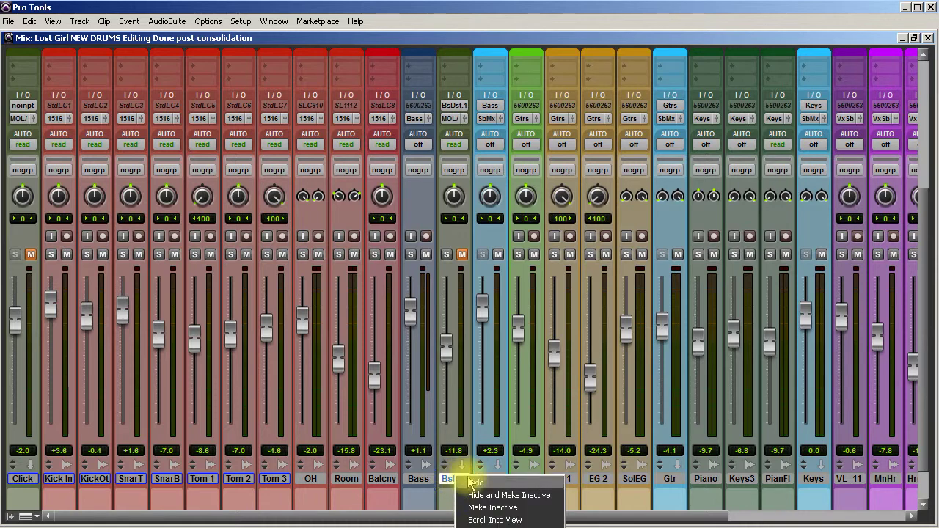
click(476, 483)
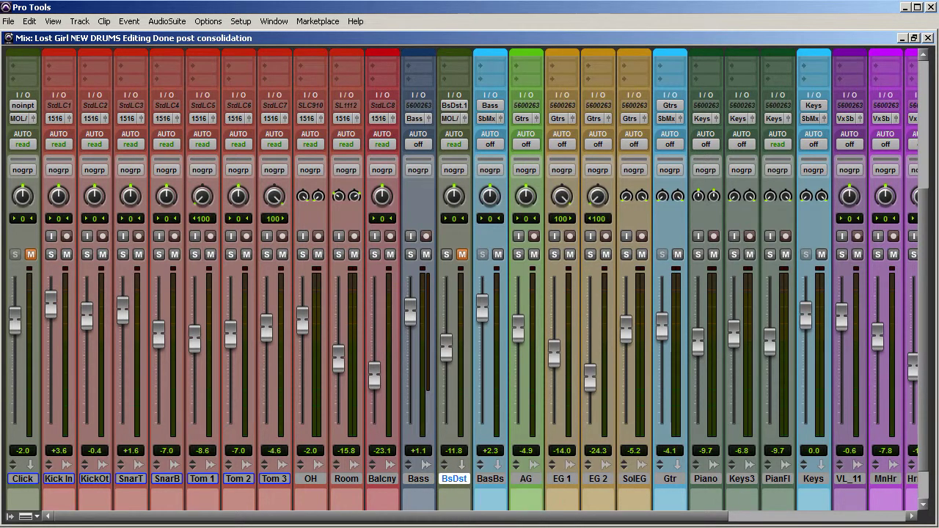
scroll(463, 342, up, 5)
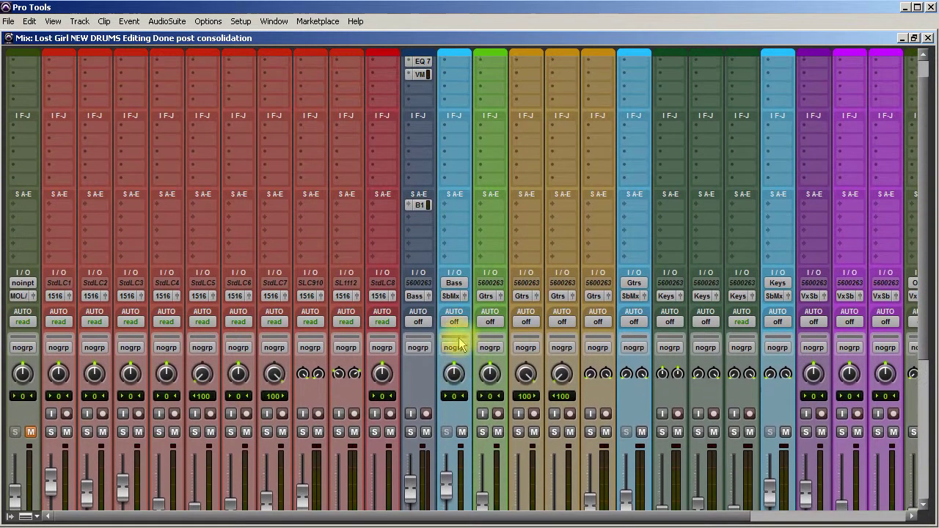
Step: Replace the Bass track's B1 send with a send to a new Bass Amp aux track
click(420, 206)
click(428, 214)
click(419, 206)
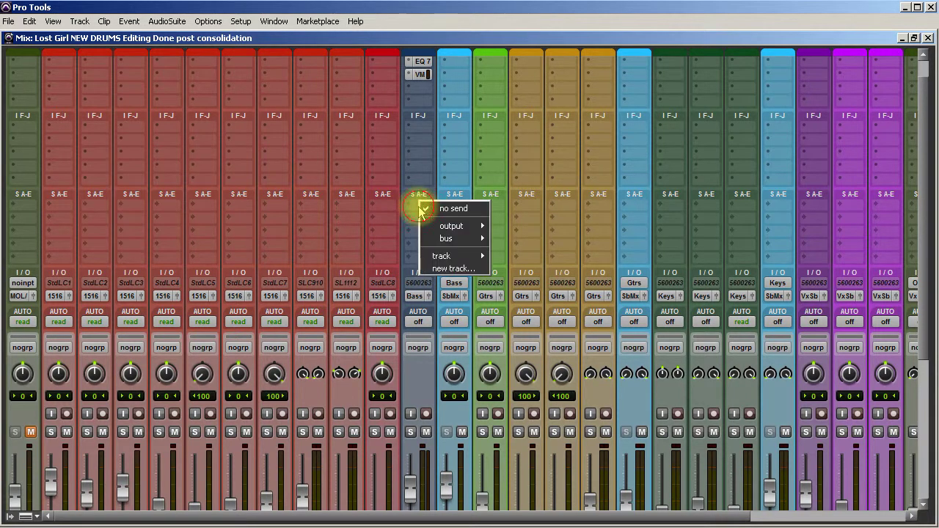
mouse_move(439, 241)
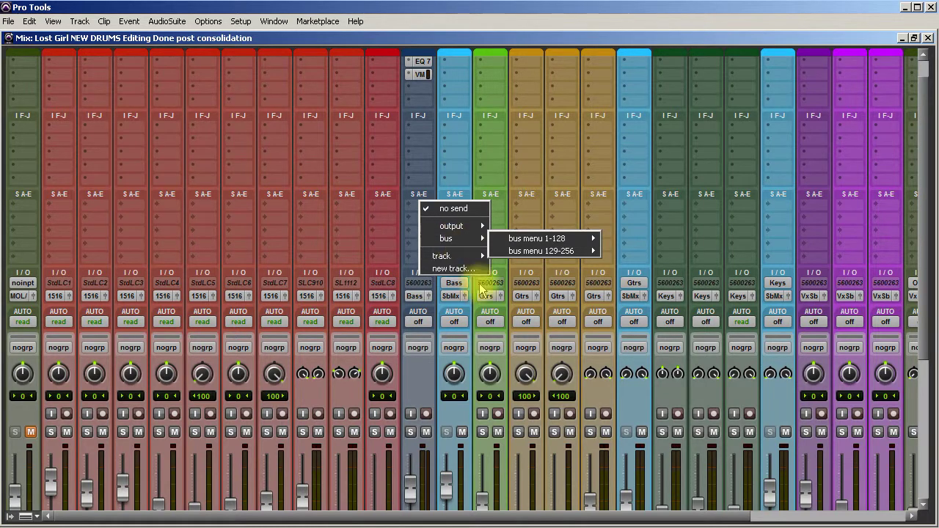
click(449, 269)
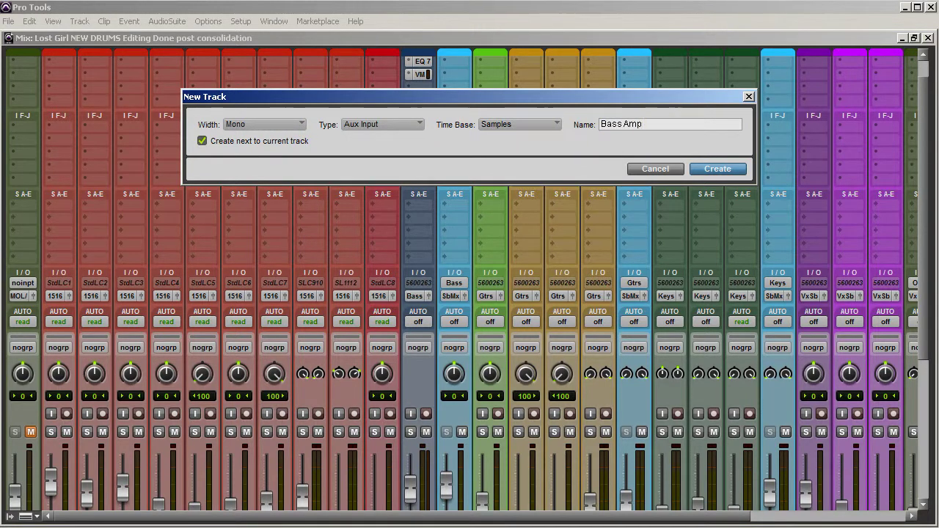
key(Return)
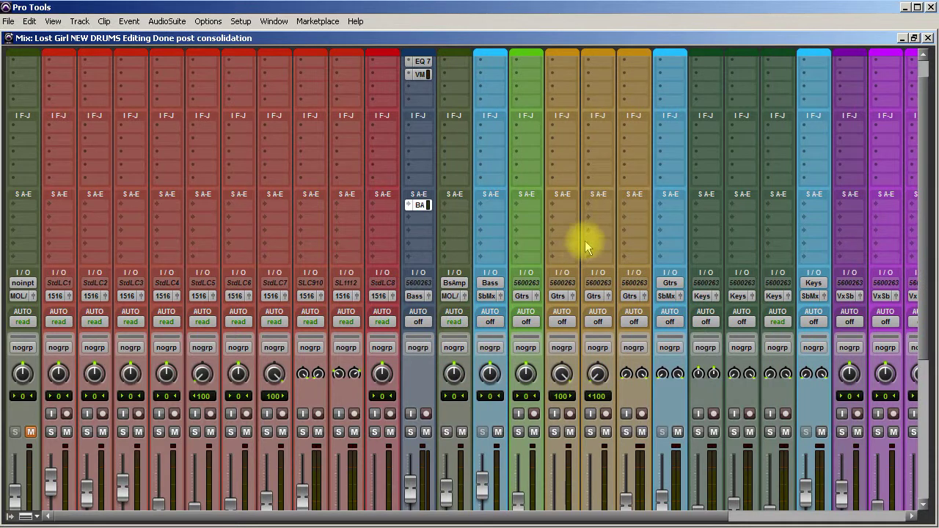
Step: Make the Bass Amp send pre-fader at 0.0 dB and close the send window
click(272, 92)
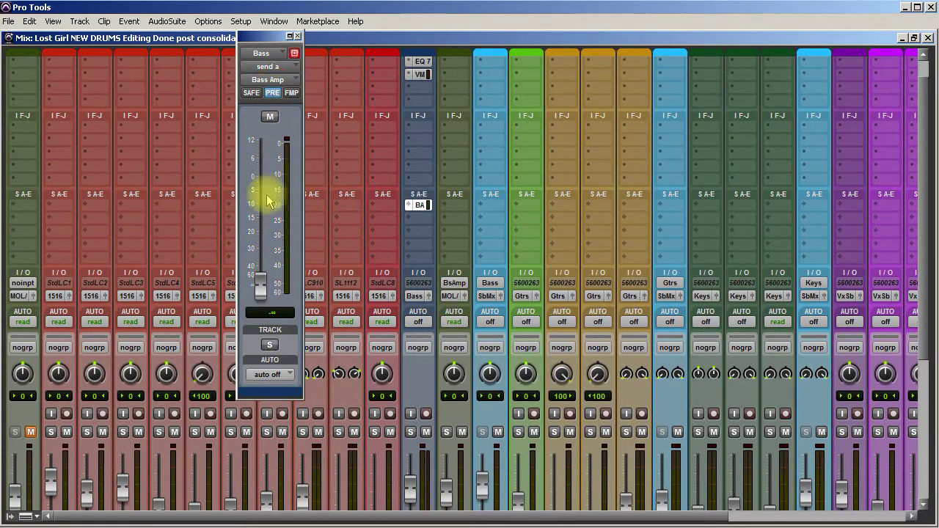
alt+click(263, 290)
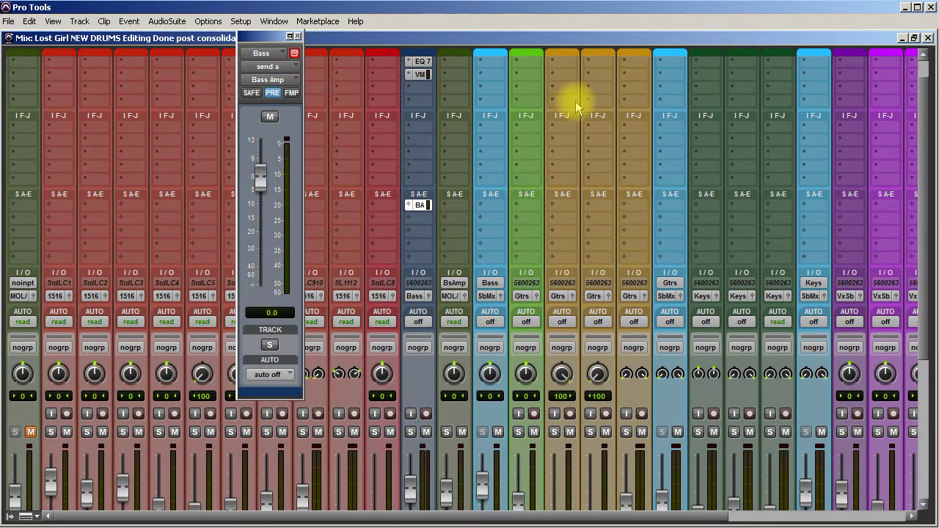
click(294, 53)
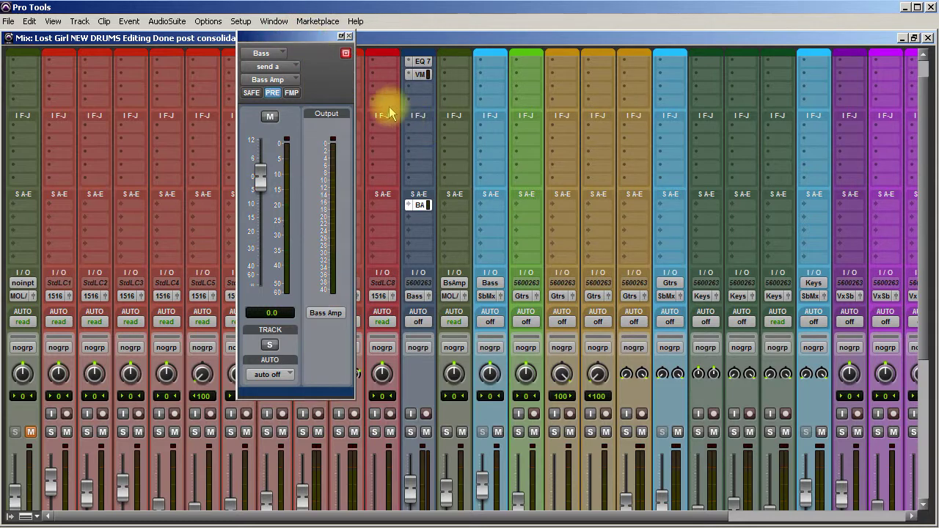
click(344, 52)
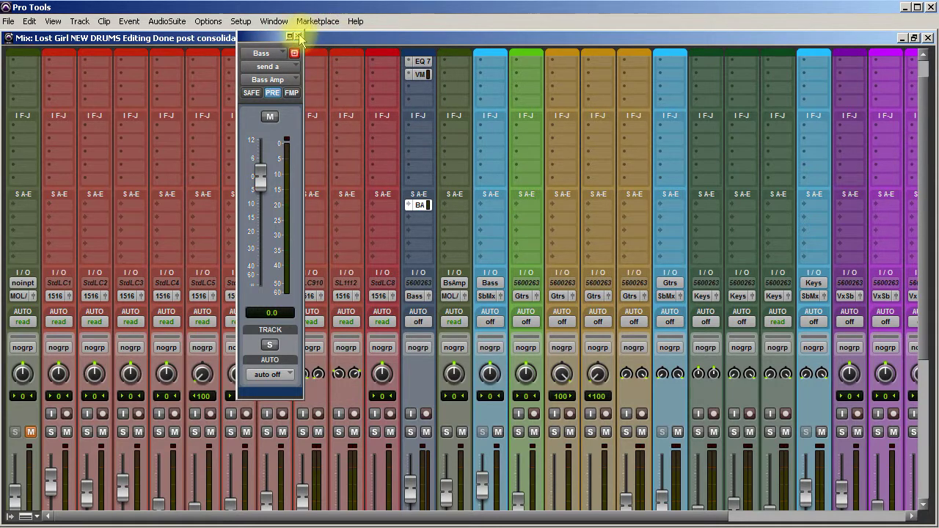
click(300, 38)
scroll(433, 125, up, 1)
click(456, 74)
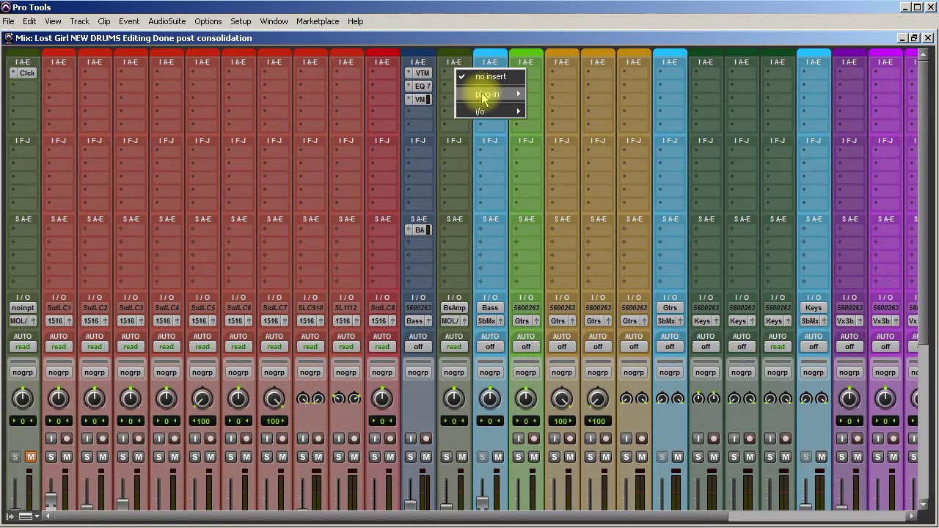
Step: Insert AmpliTube 3 (mono) from the Harmonic category on BsAmp and open its window
mouse_move(484, 96)
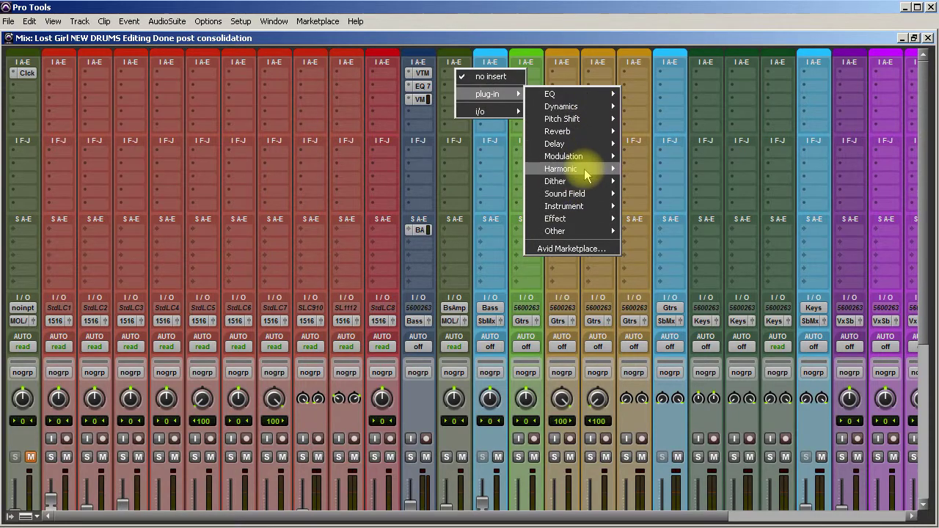
mouse_move(586, 172)
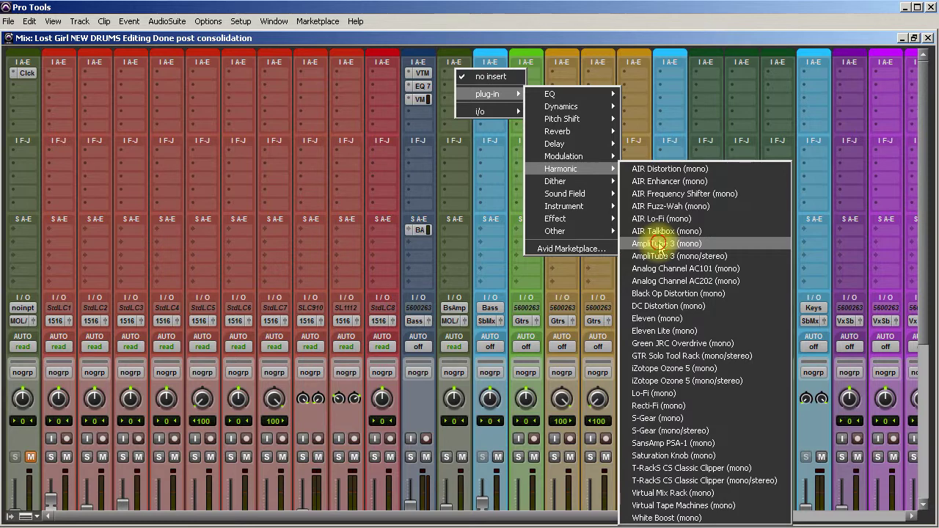
click(766, 242)
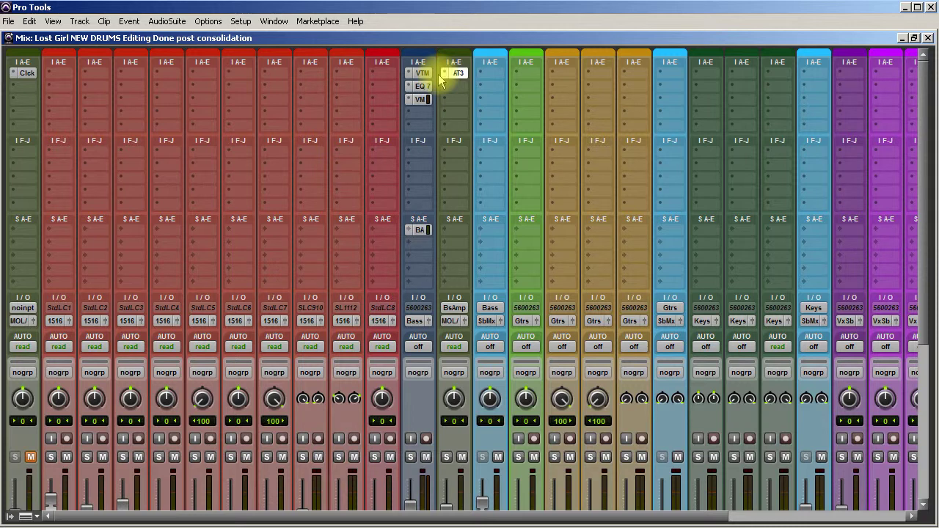
click(441, 76)
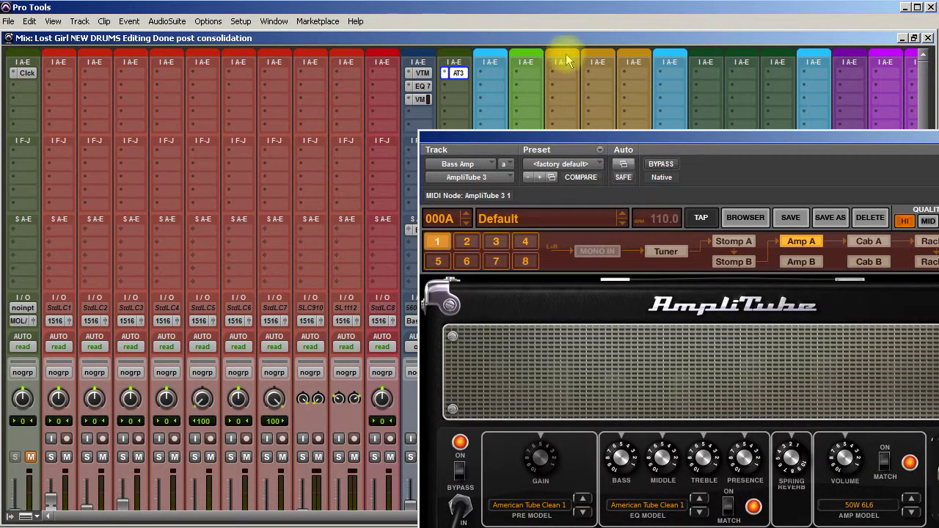
Step: Switch AmpliTube's pre-amp model to the Ampeg BA-500
drag(670, 135, 621, 38)
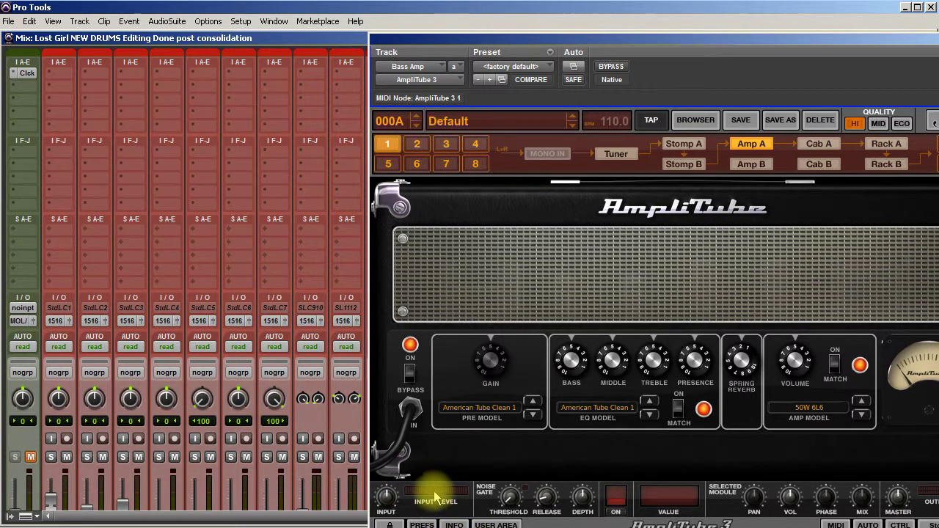
click(478, 408)
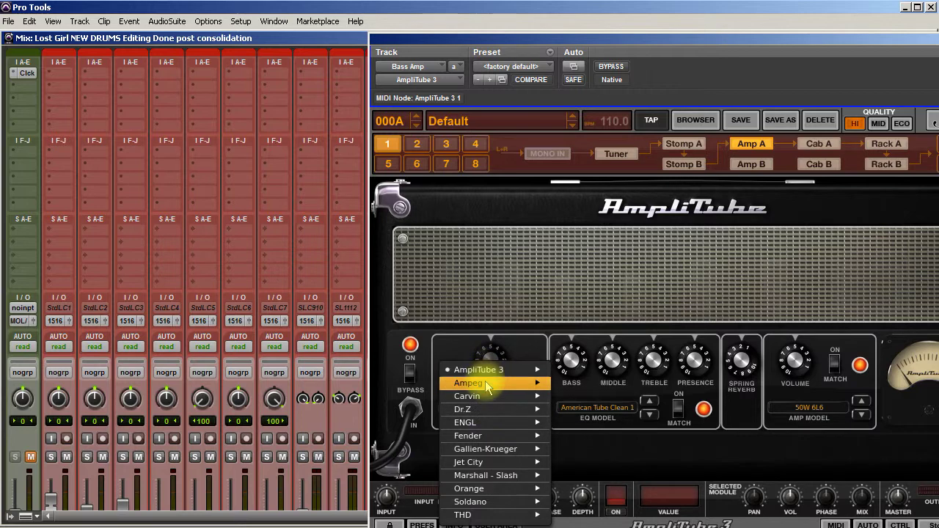
mouse_move(487, 386)
click(580, 383)
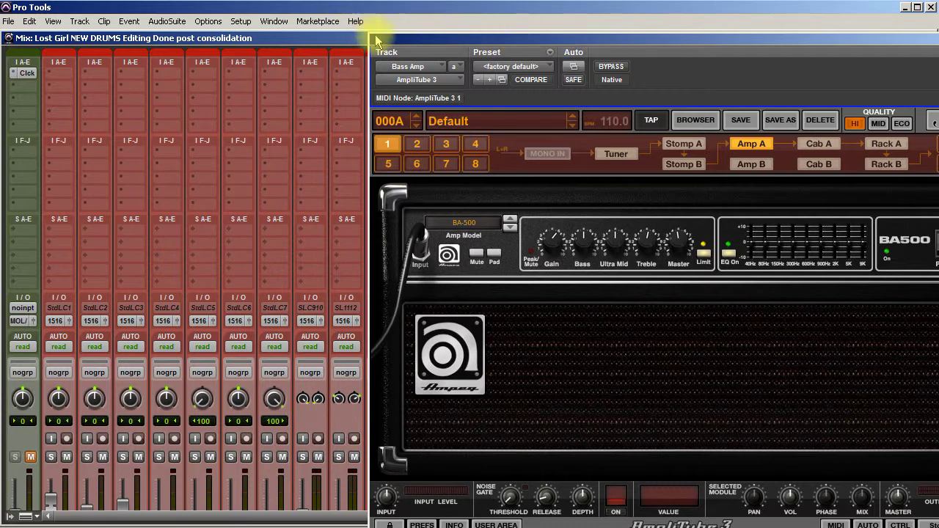
Step: Compare with bypass, raise Ultra Mid to 7.6 and boost the 300 Hz EQ band
drag(636, 23, 756, 11)
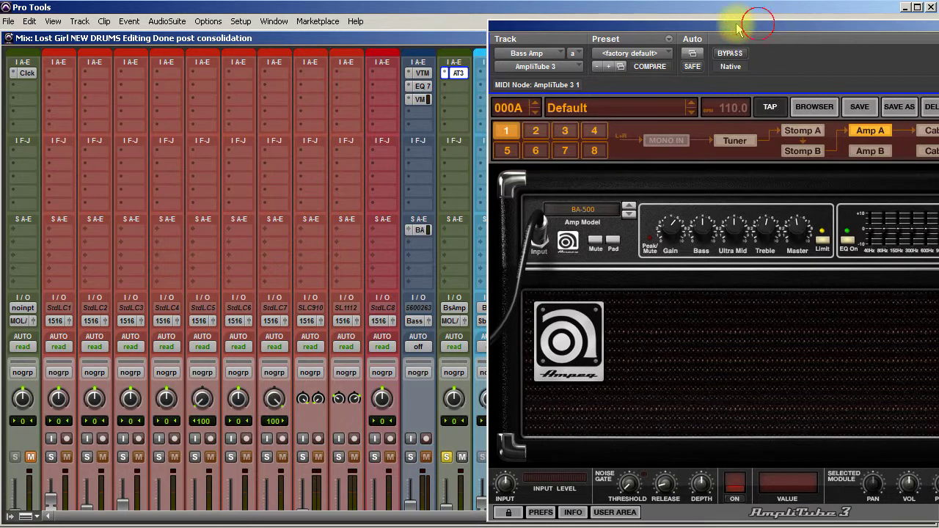
drag(755, 21, 405, 23)
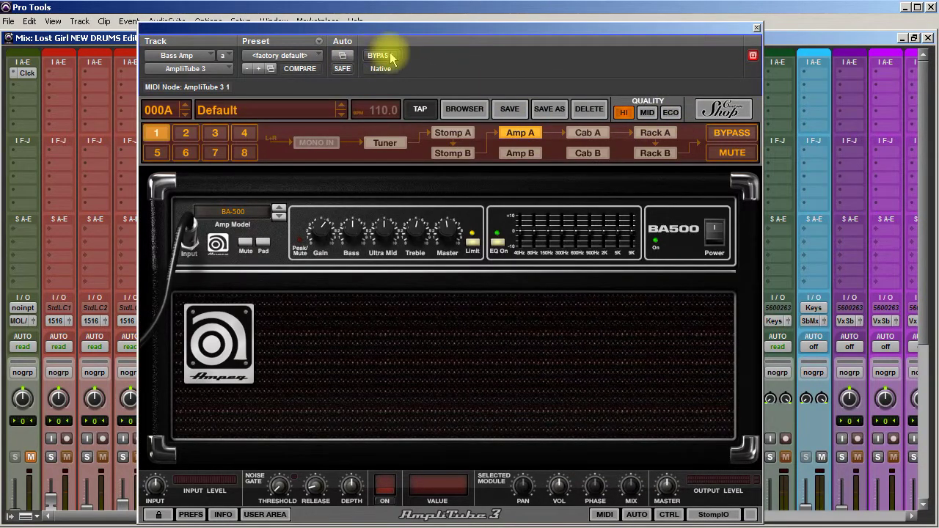
click(381, 56)
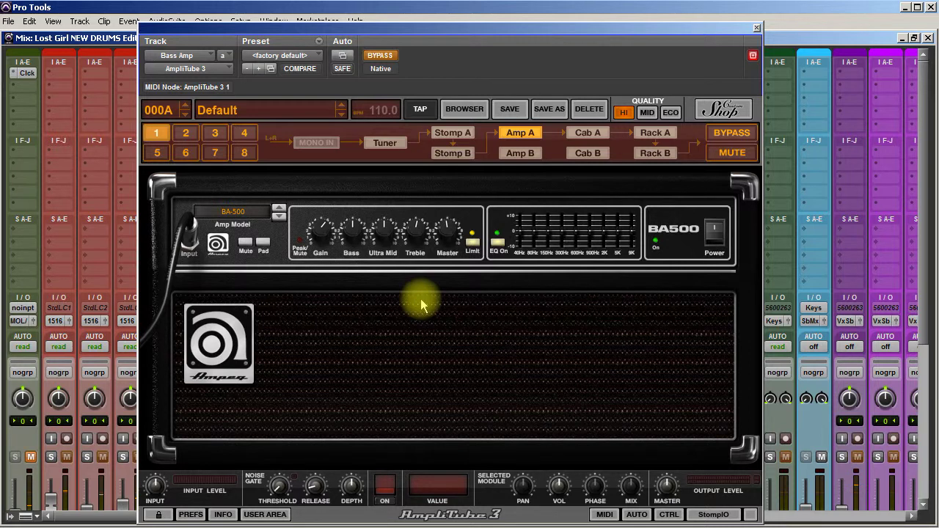
click(381, 56)
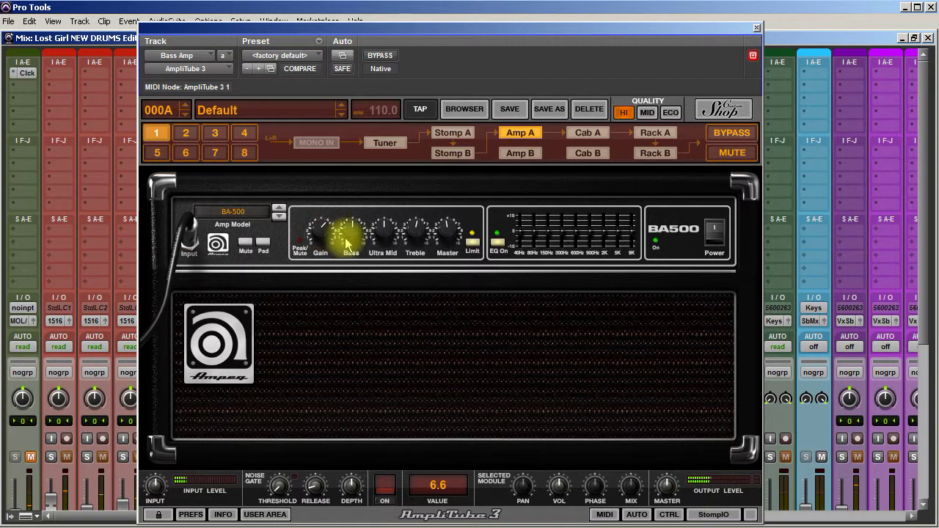
mouse_move(389, 227)
mouse_down()
mouse_move(391, 212)
mouse_move(388, 218)
mouse_up()
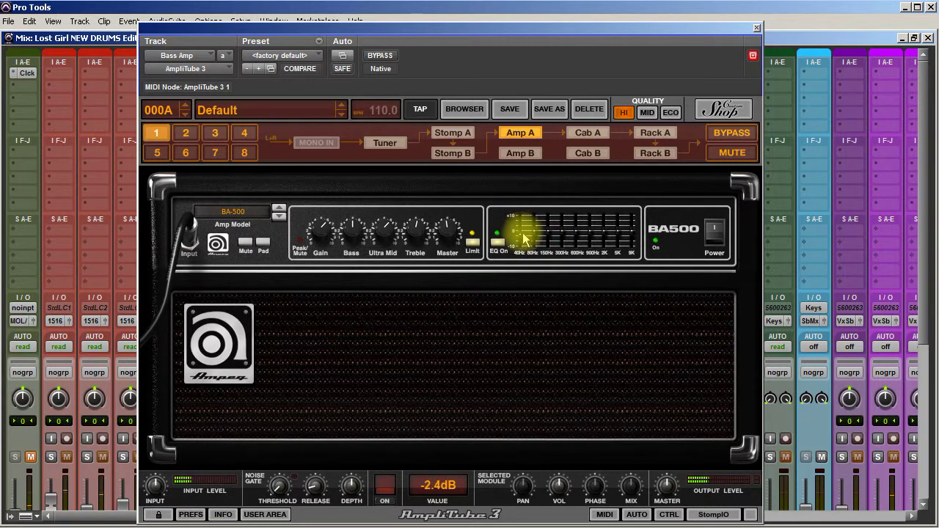
mouse_move(558, 232)
mouse_down()
mouse_move(562, 220)
mouse_move(564, 234)
mouse_up()
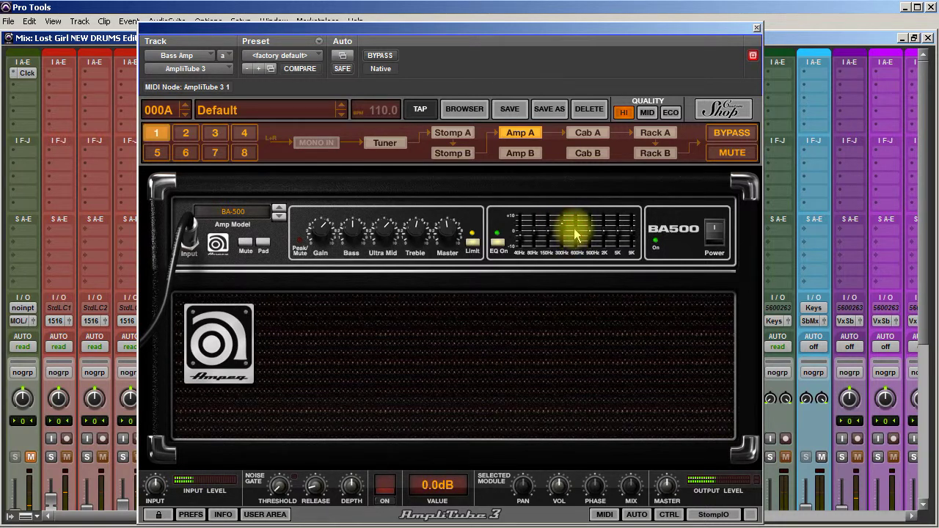
click(758, 28)
Step: Solo the Bass track together with the BsAmp aux
scroll(489, 389, down, 3)
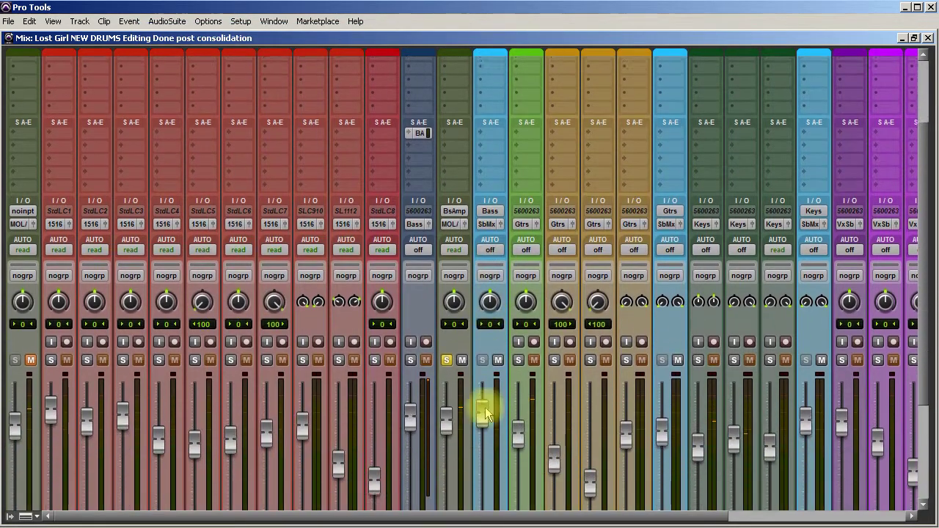
scroll(462, 386, up, 3)
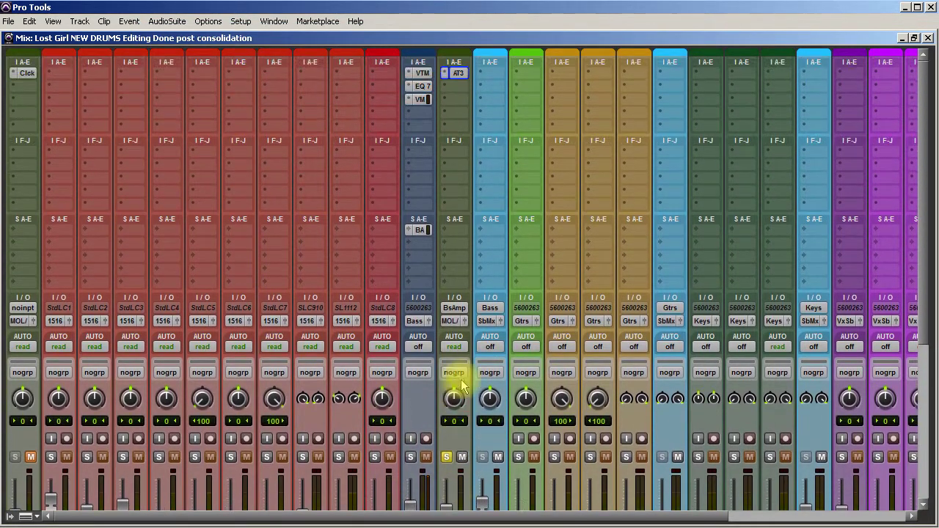
scroll(479, 312, down, 3)
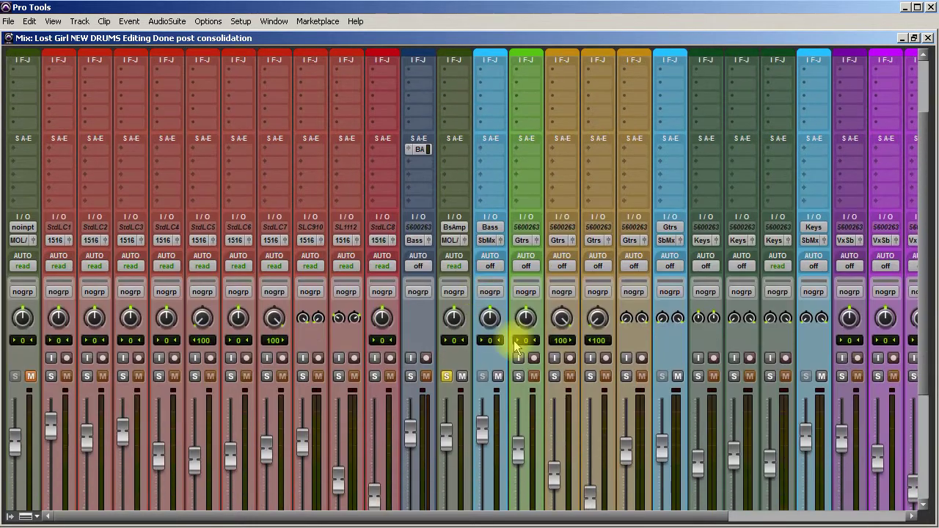
scroll(455, 403, down, 2)
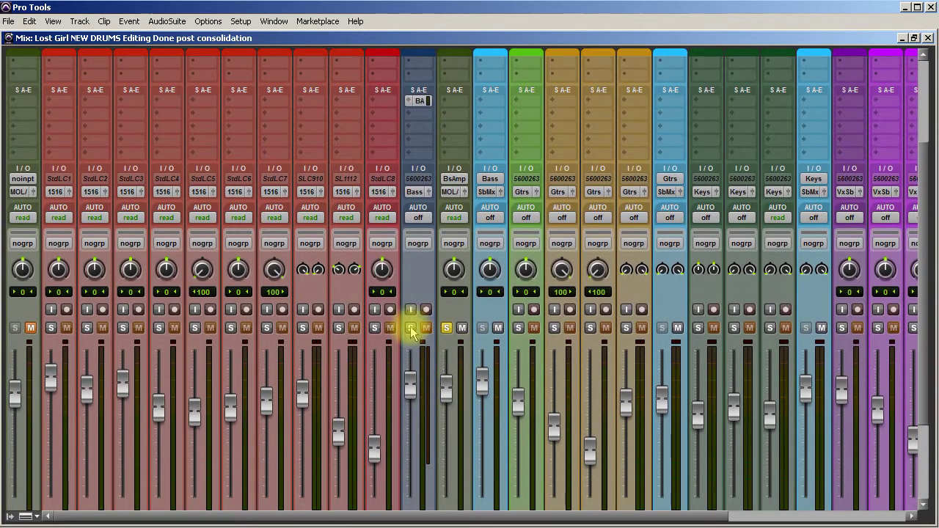
click(411, 328)
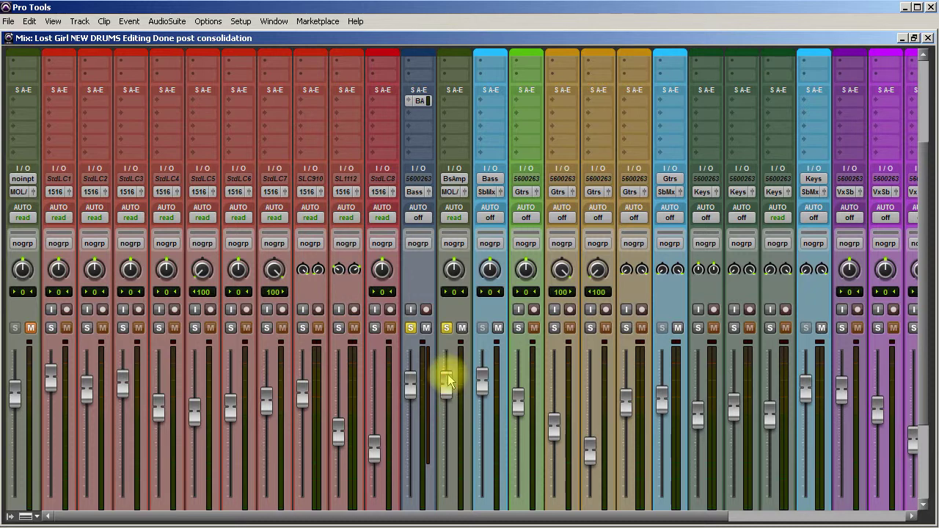
click(446, 328)
click(375, 328)
click(374, 328)
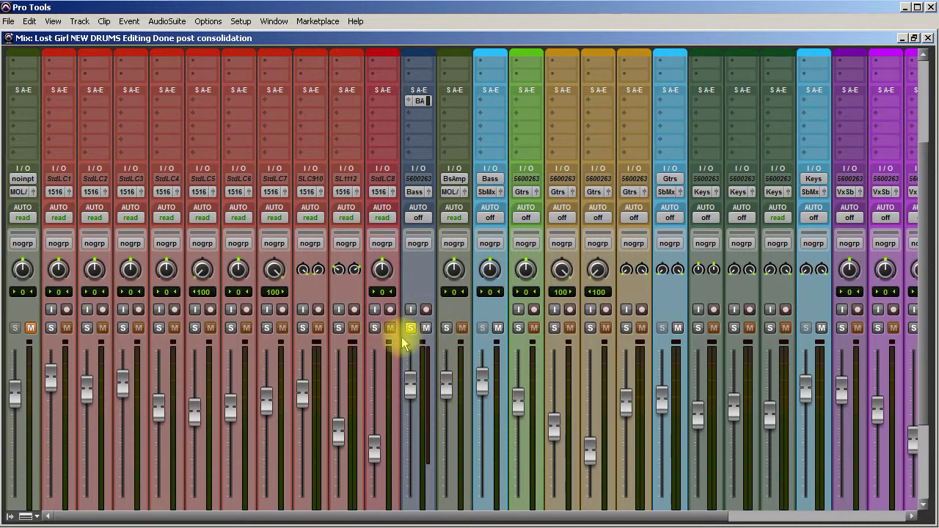
Step: Toggle the BsAmp solo to compare, leave it soloed, and lower its fader slightly
click(446, 328)
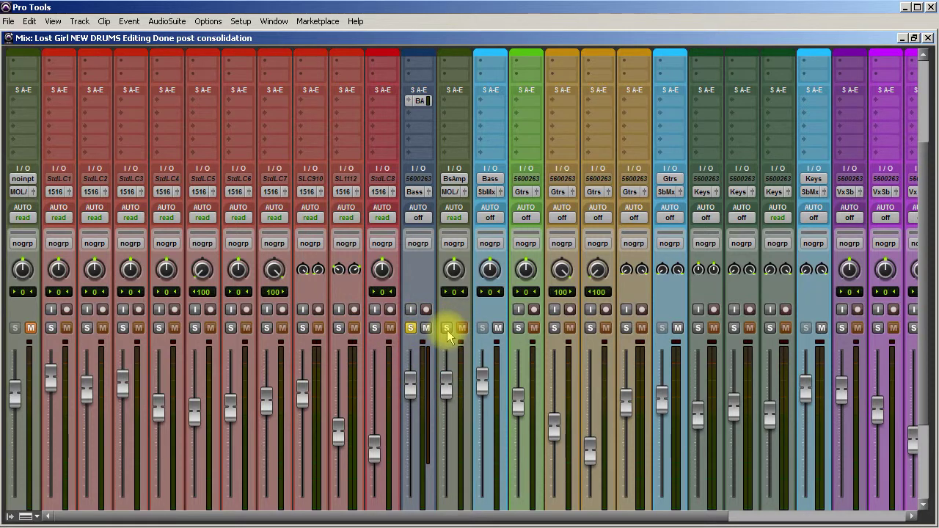
click(446, 328)
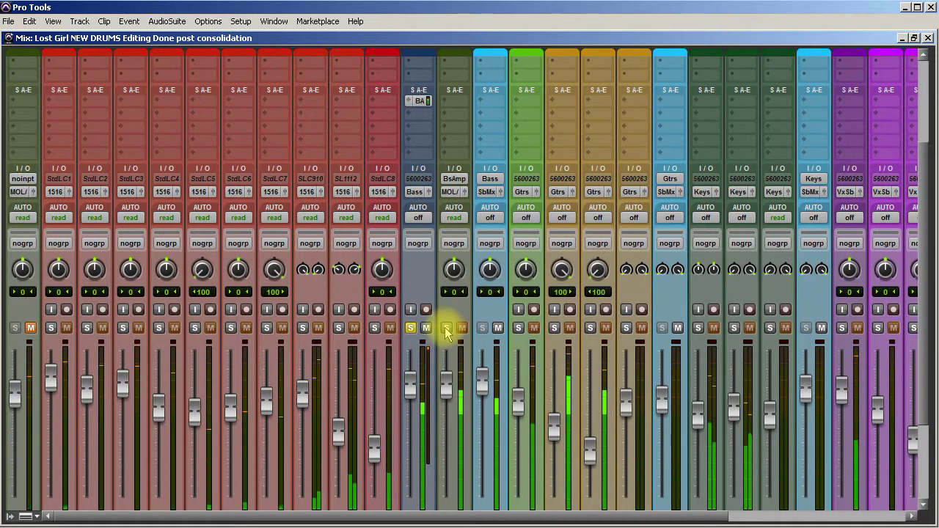
click(446, 327)
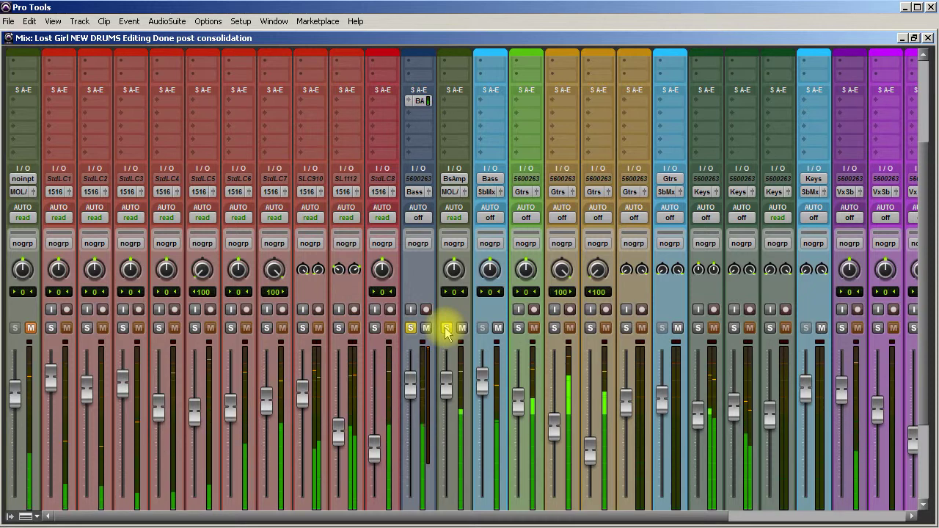
click(446, 327)
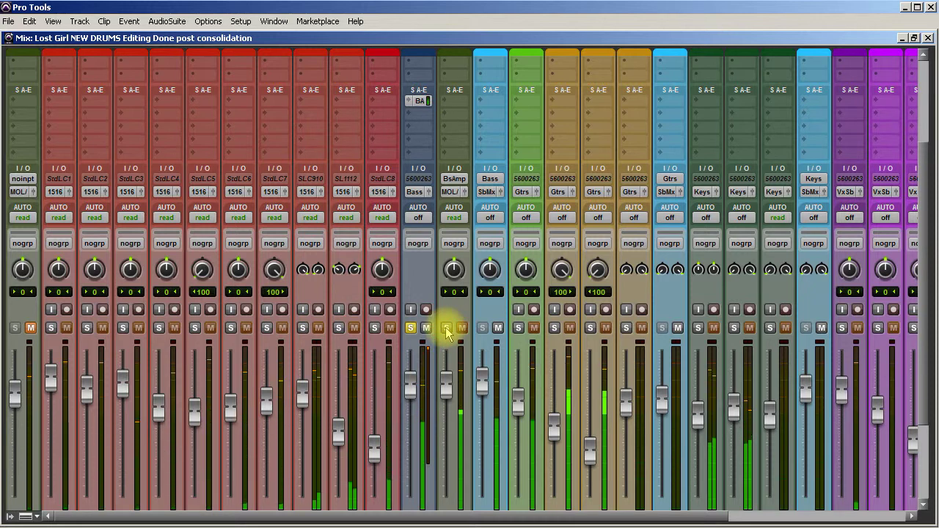
click(446, 327)
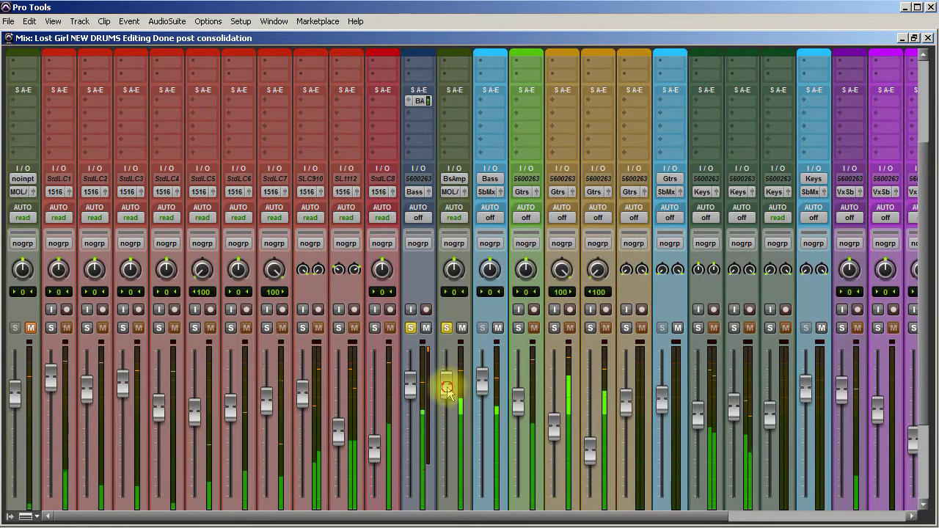
drag(447, 389, 449, 404)
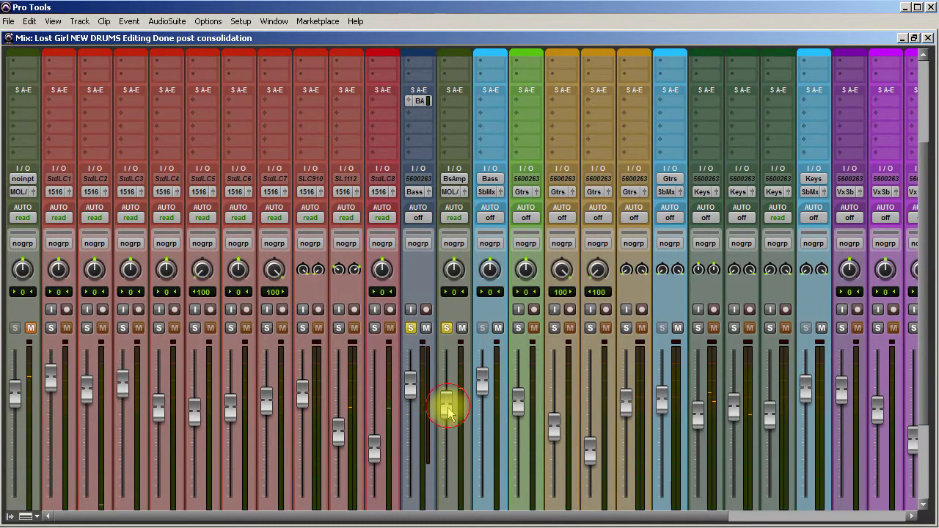
Step: Pull the BsAmp fader down to -5.9 and leave the BsAmp channel muted
mouse_move(449, 413)
mouse_down()
mouse_move(449, 493)
mouse_move(447, 417)
mouse_up()
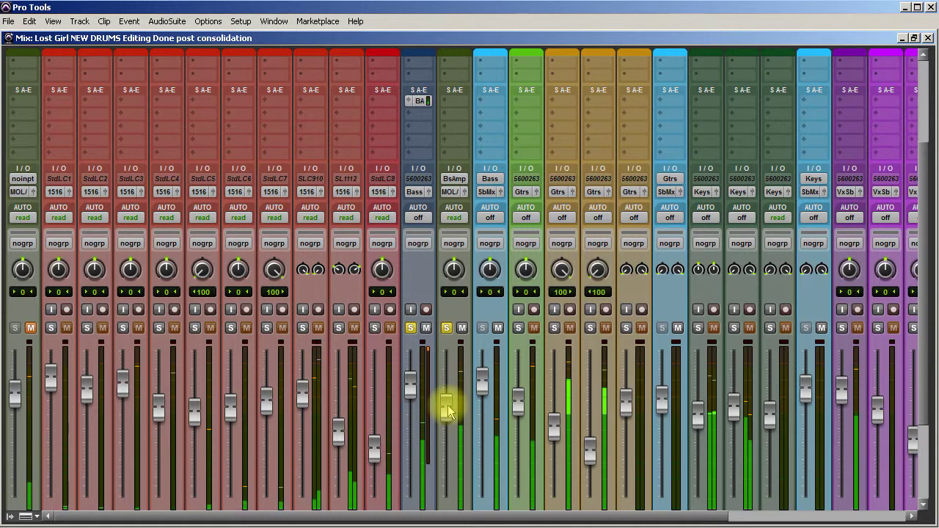
click(463, 328)
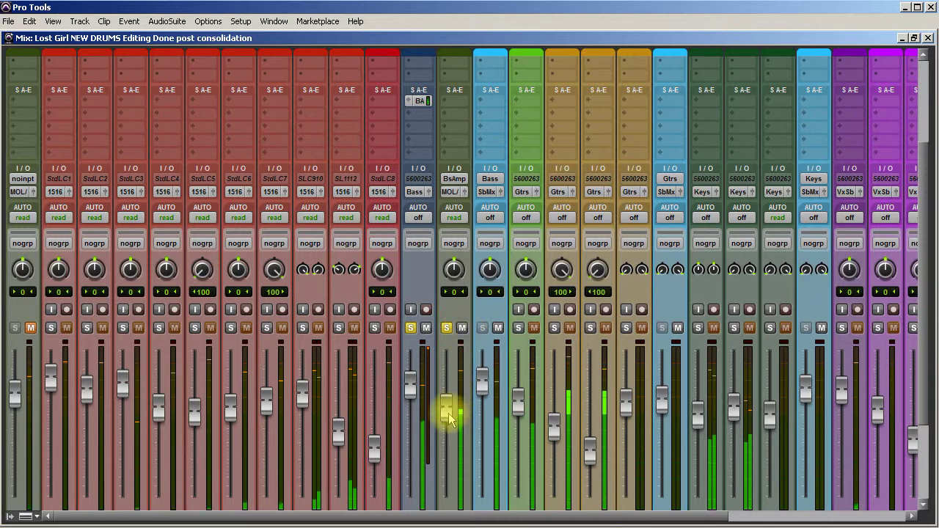
click(462, 328)
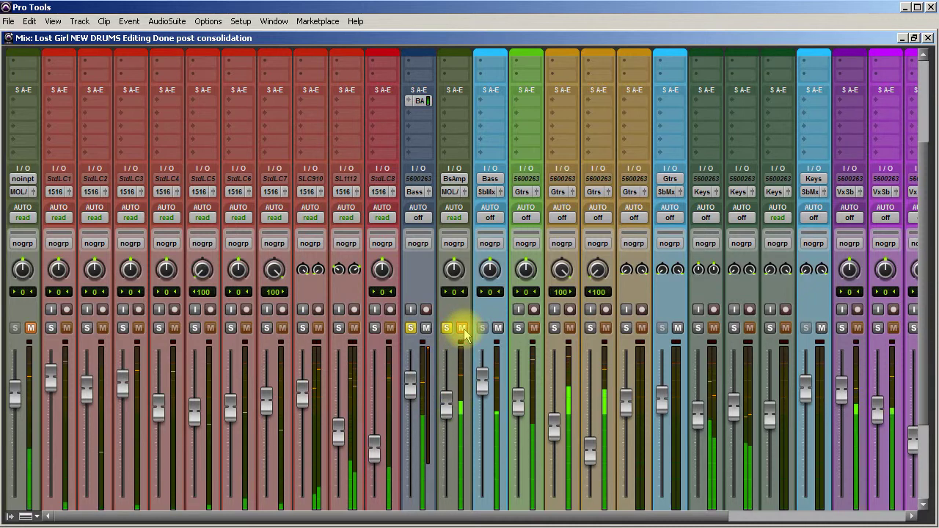
click(462, 328)
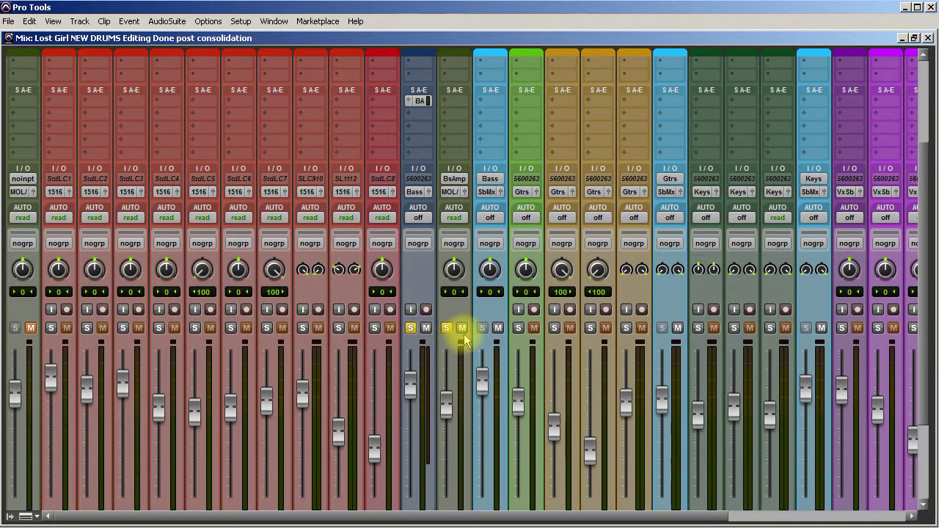
scroll(437, 474, up, 5)
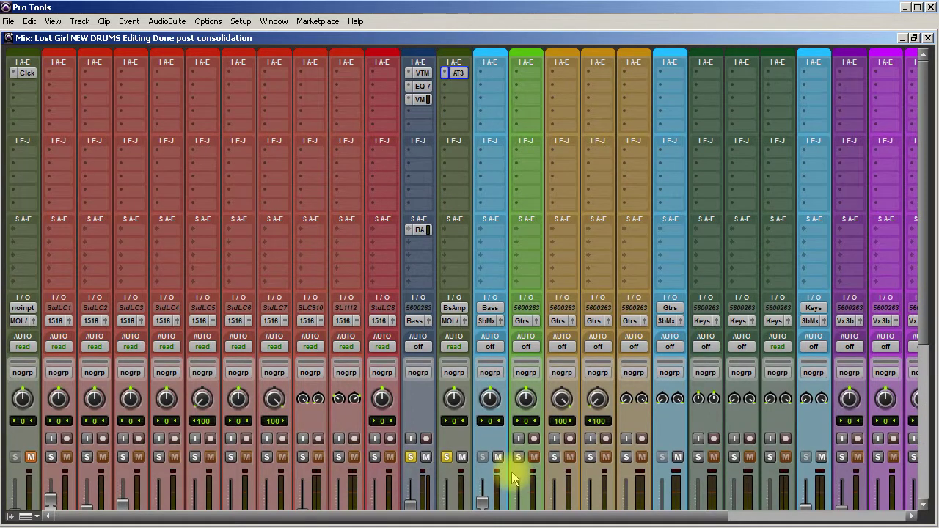
scroll(514, 478, down, 3)
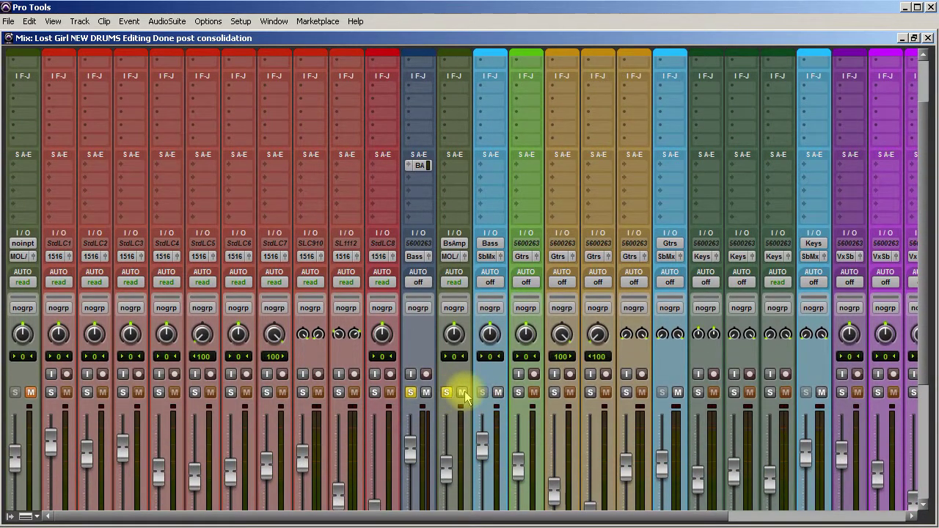
scroll(461, 397, down, 3)
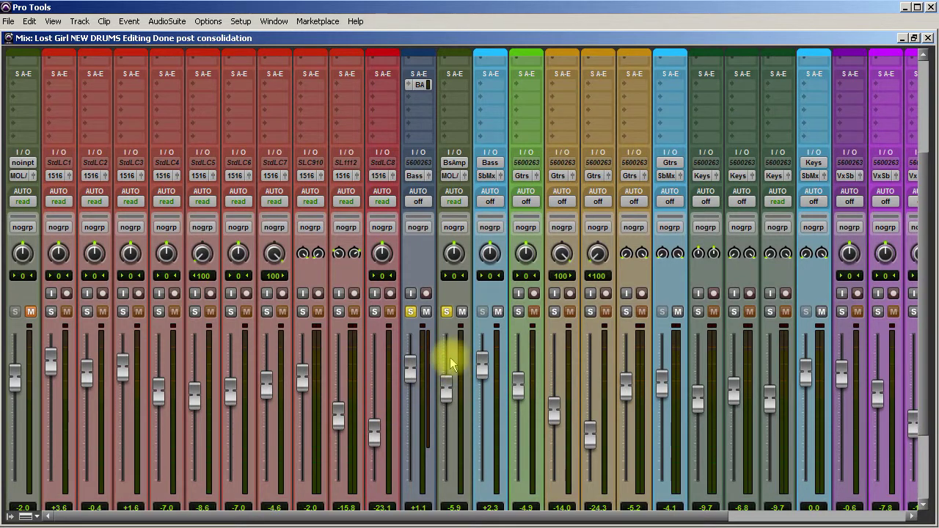
scroll(477, 455, up, 5)
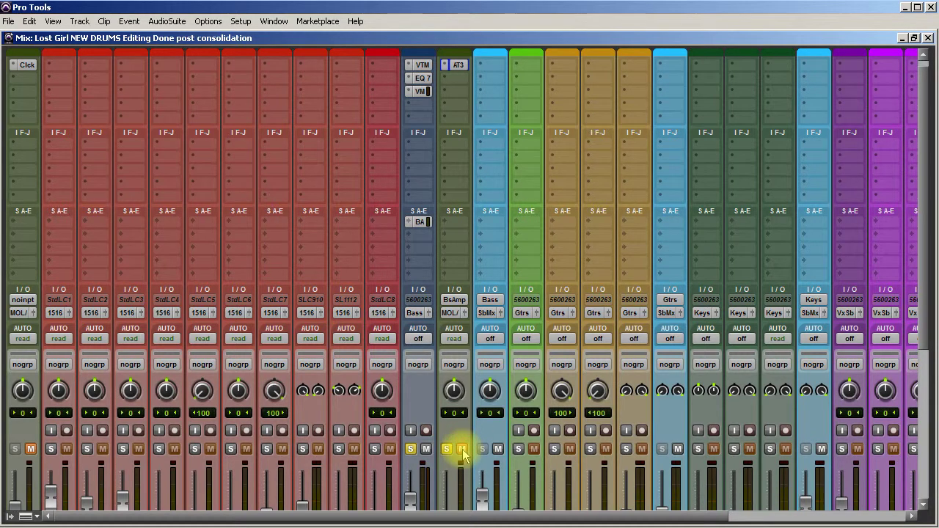
click(462, 448)
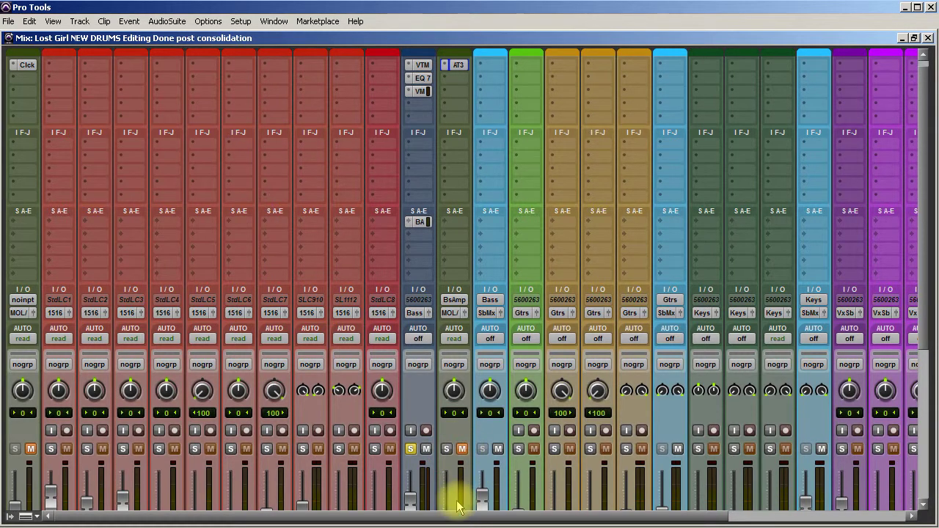
scroll(456, 506, up, 1)
Step: Set BsAmp's AT3 insert to no insert, then delete the BsAmp track
click(444, 74)
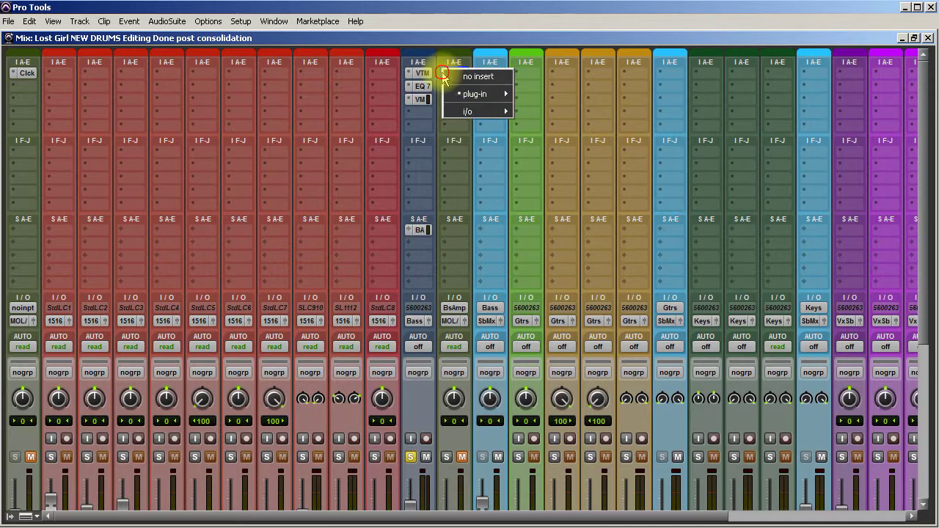
click(472, 77)
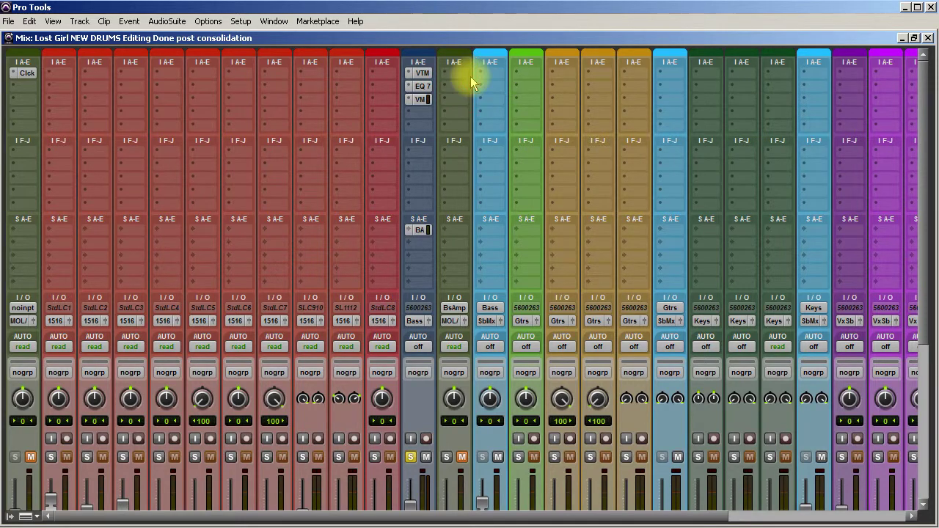
scroll(500, 400, down, 3)
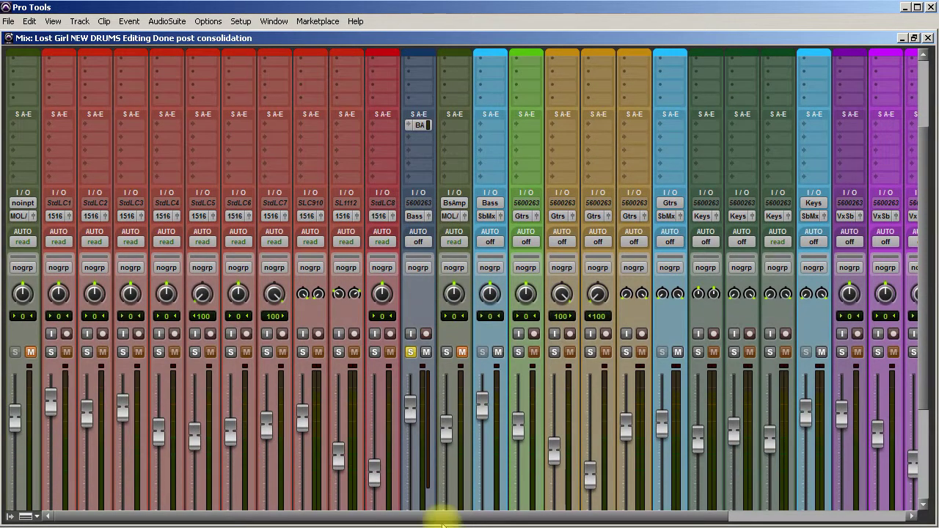
scroll(446, 478, down, 3)
right_click(453, 488)
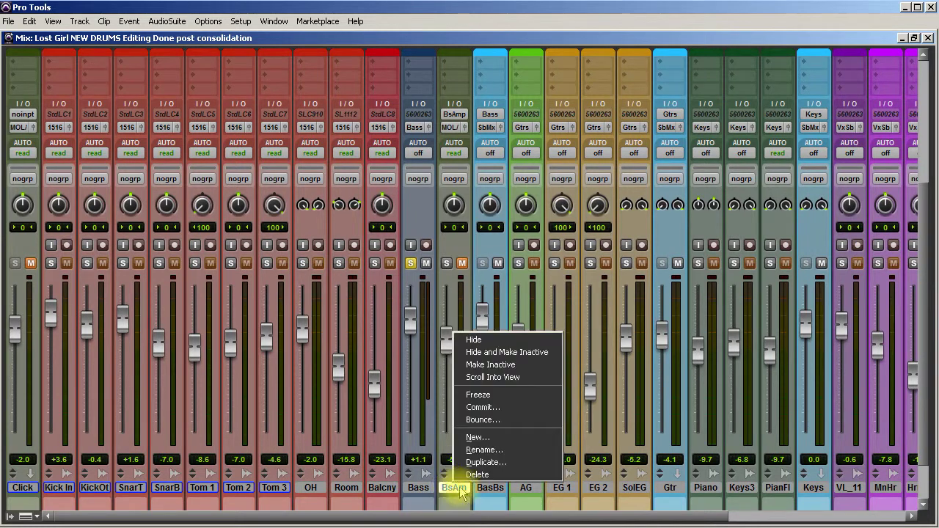
click(477, 472)
scroll(415, 439, up, 6)
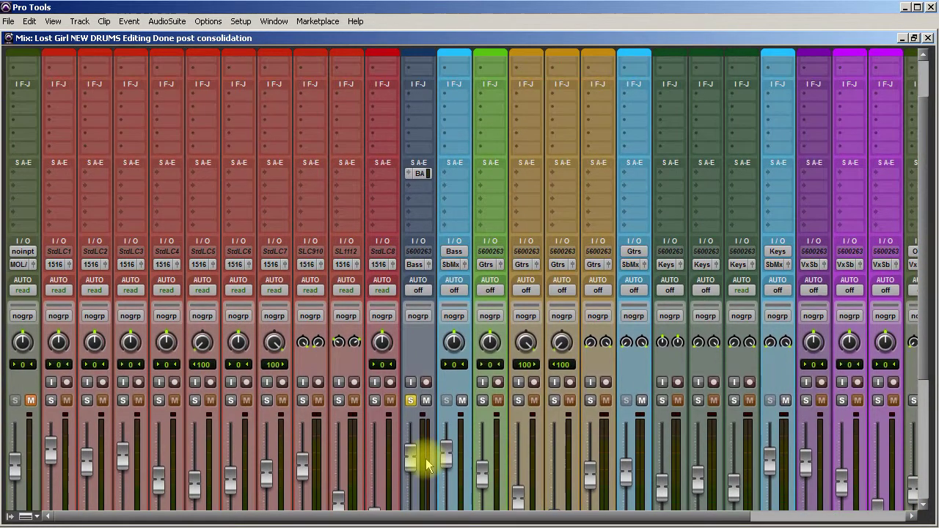
Step: Send the Bass track to a new mono Aux Input track named Bass Low
click(413, 230)
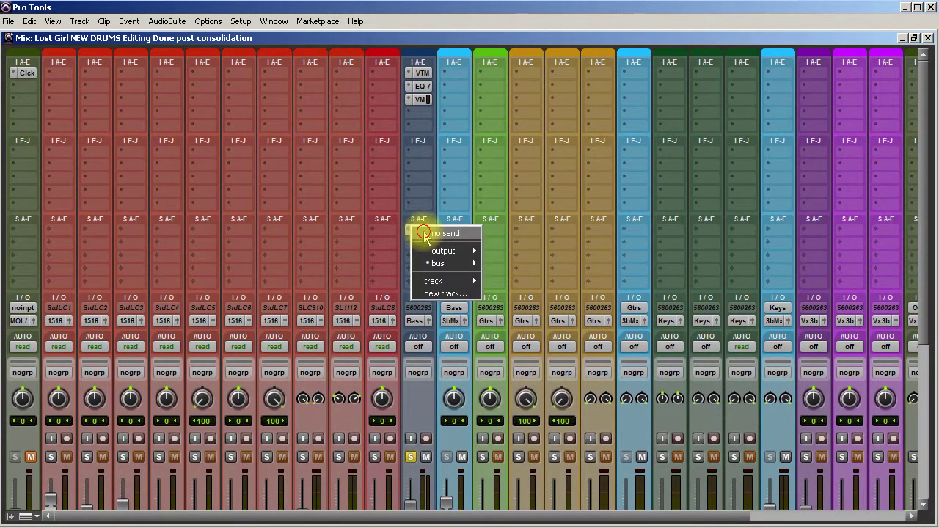
click(415, 230)
click(417, 230)
mouse_move(445, 265)
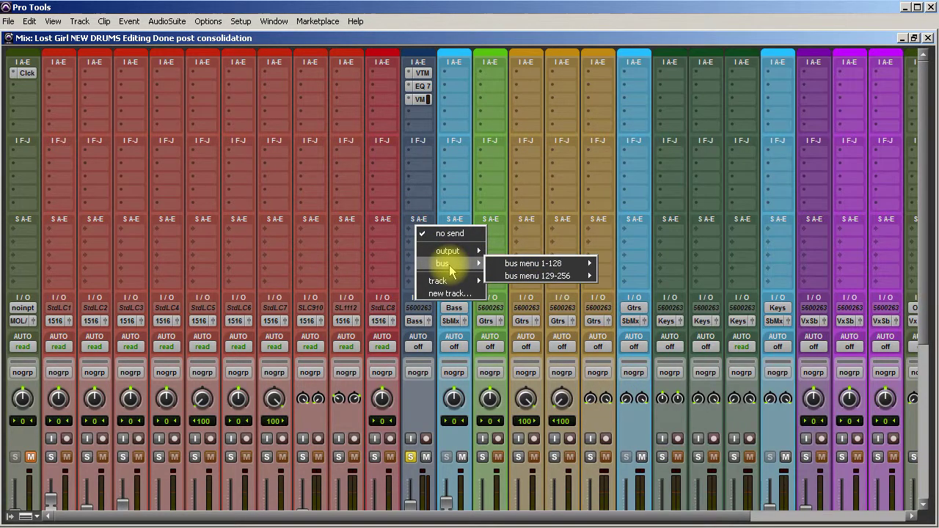
click(448, 294)
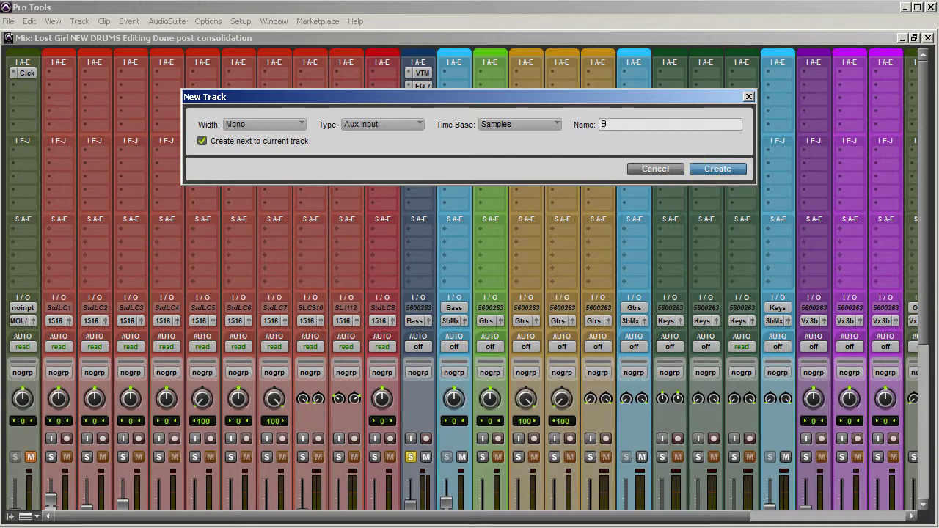
click(706, 170)
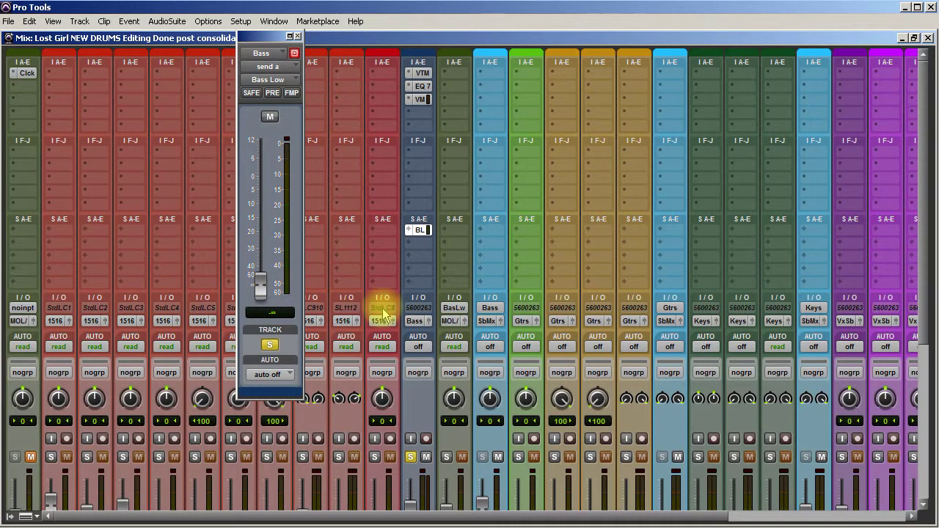
Step: Make the Bass send pre-fader at 0.0 dB and solo the Bass Low aux
scroll(383, 314, down, 3)
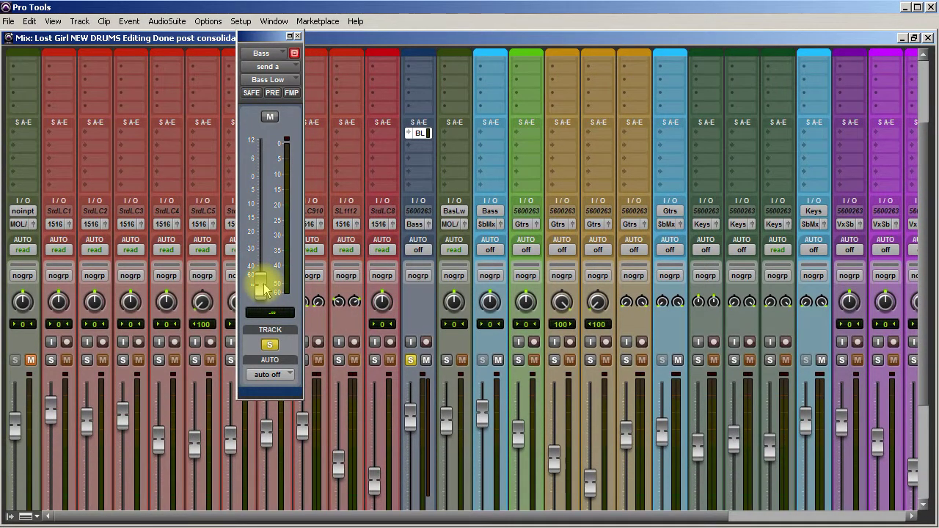
click(272, 93)
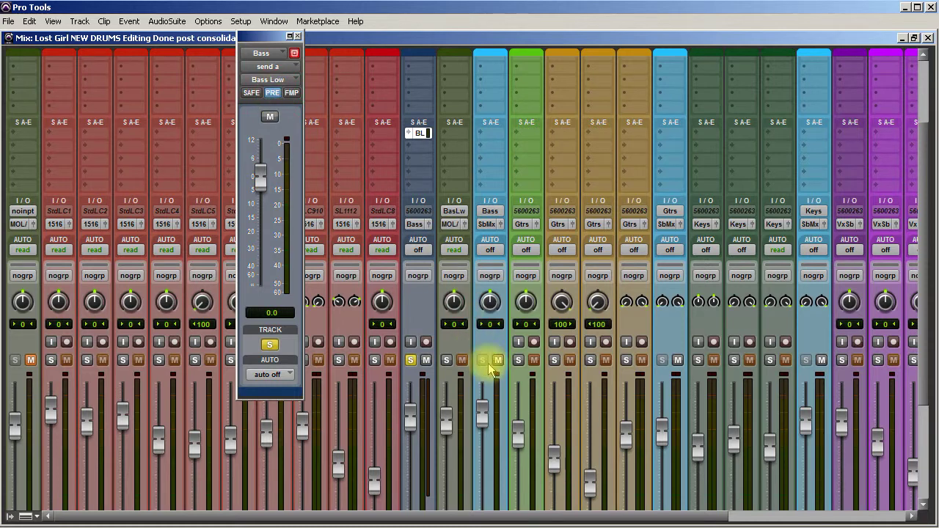
click(447, 359)
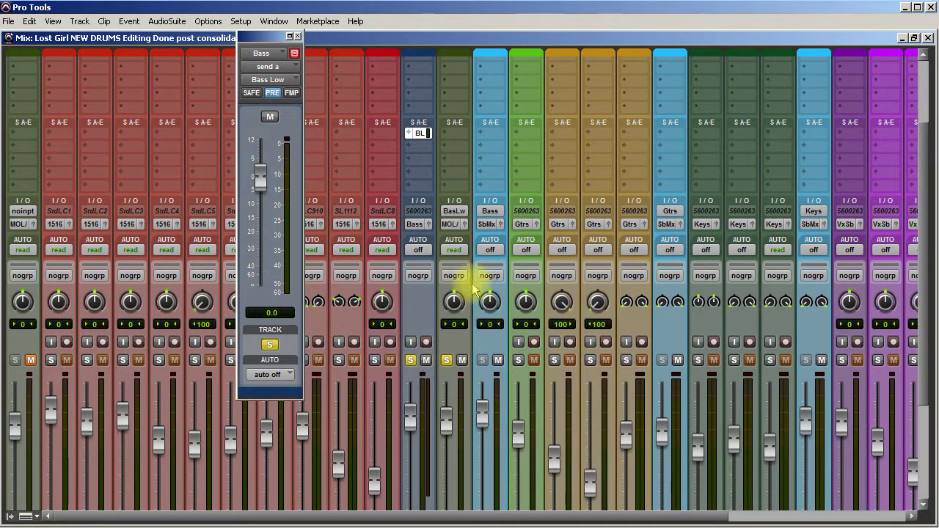
scroll(456, 358, up, 3)
click(450, 73)
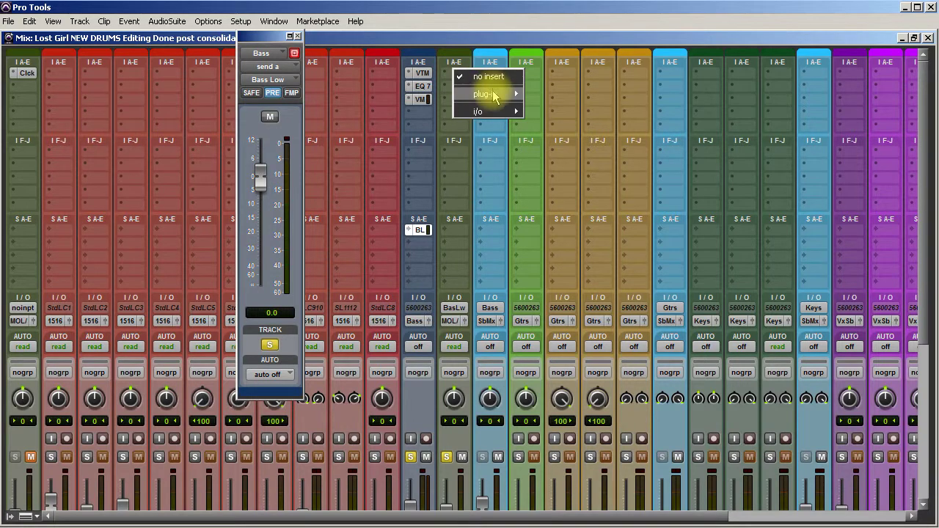
Step: Insert EQ3 7-Band on Bass Low with an 18 dB/oct low-pass at about 213 Hz
mouse_move(516, 94)
mouse_move(593, 93)
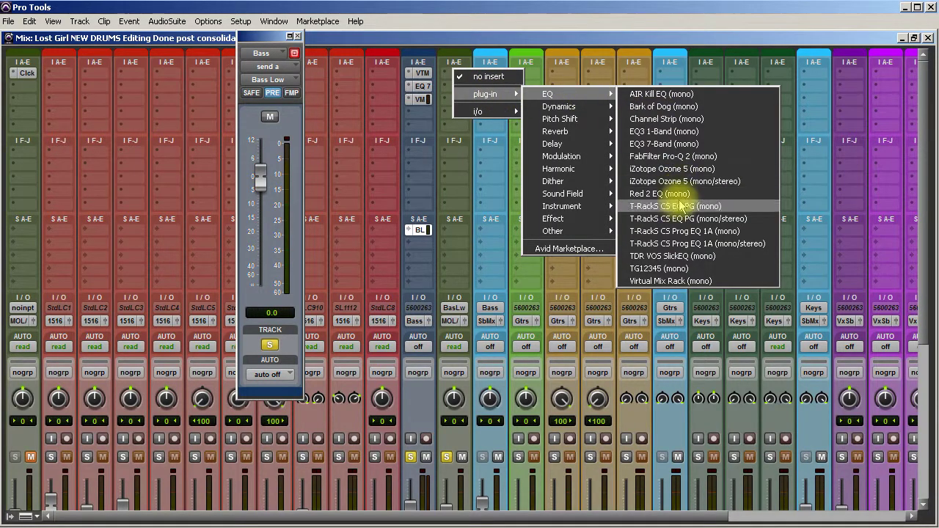
click(654, 146)
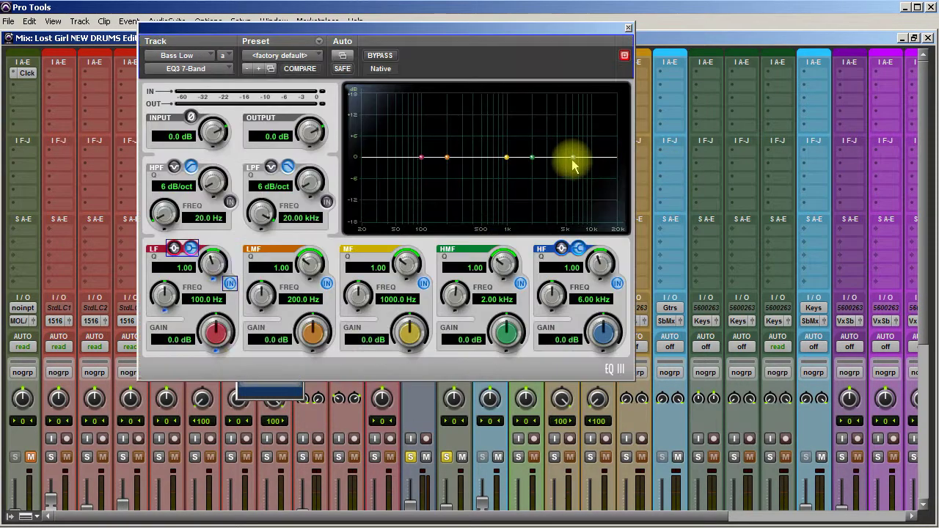
click(326, 203)
drag(312, 184, 315, 101)
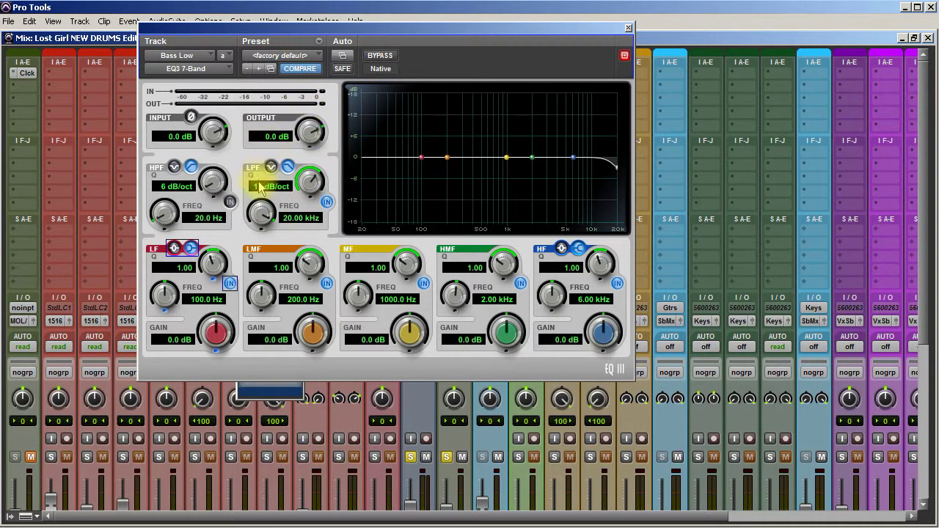
drag(260, 192, 232, 383)
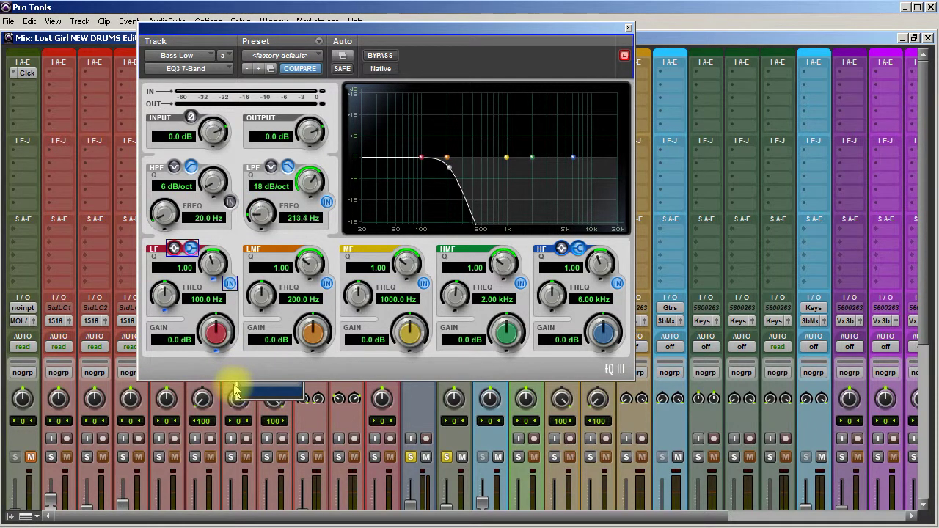
Step: Close the EQ window and unsolo the Bass track
click(628, 28)
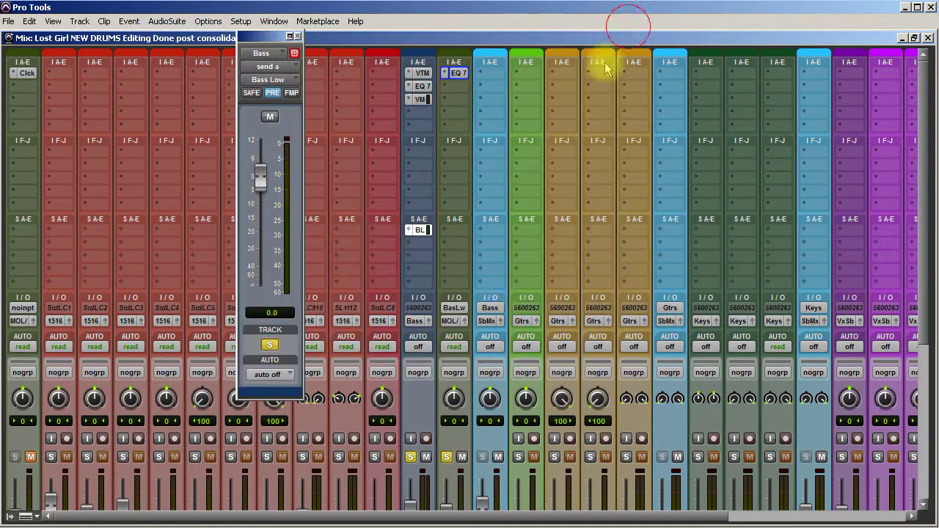
click(410, 456)
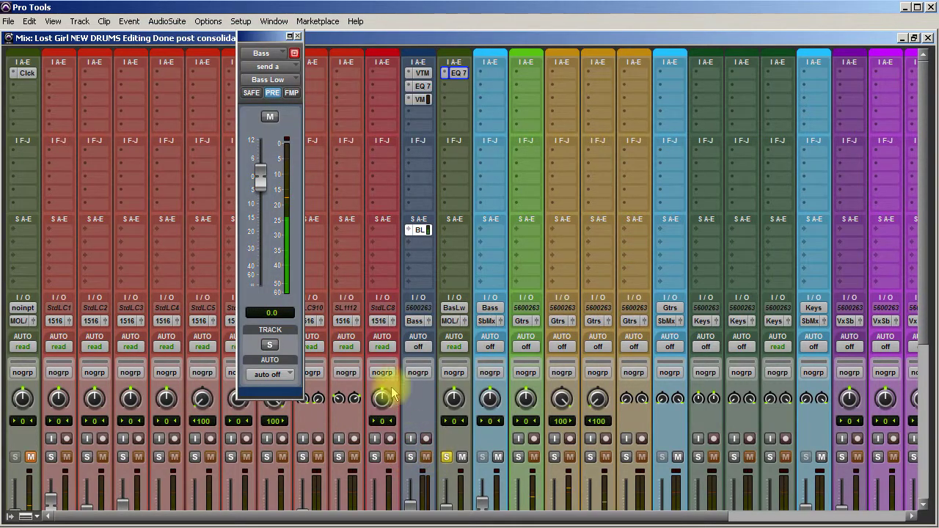
scroll(457, 441, down, 2)
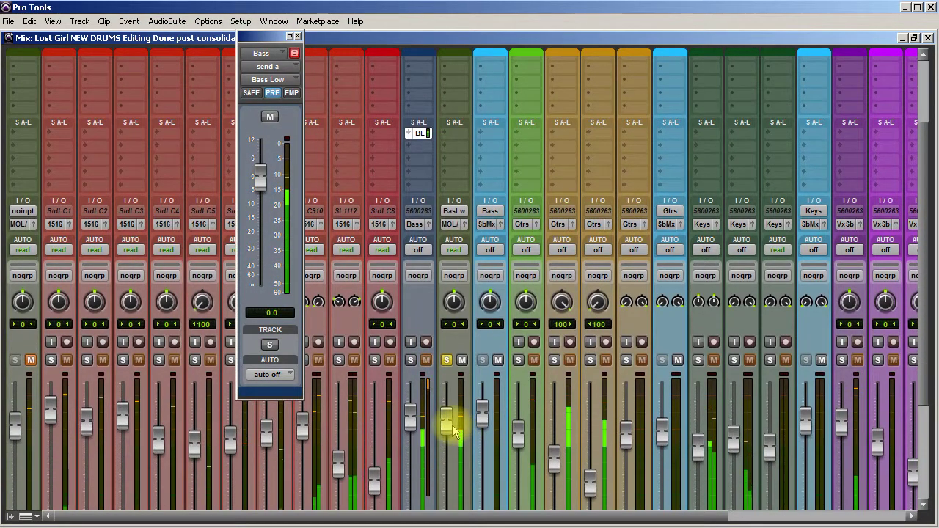
scroll(458, 413, up, 2)
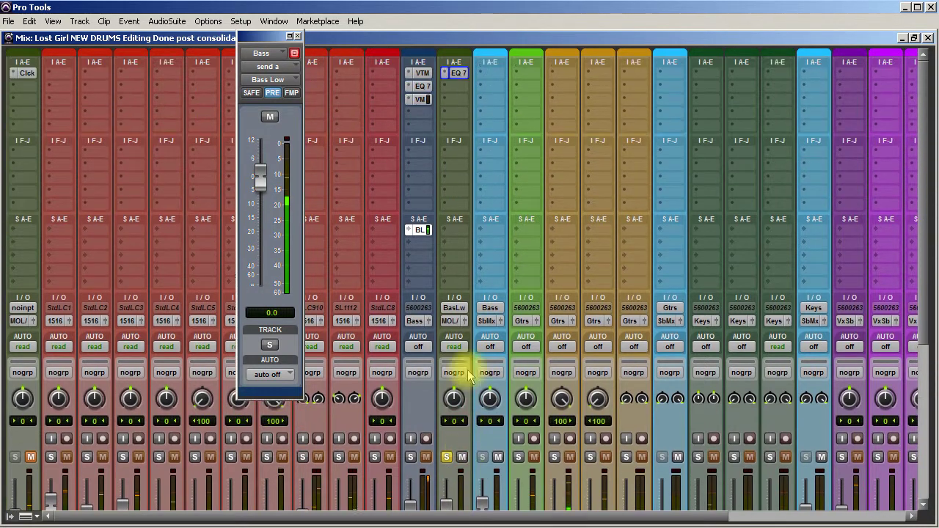
click(452, 86)
Step: Add Dyn3 Compressor/Limiter to Bass Low: 48.2 ms attack, 6.1 ms release, -33.5 dB threshold, 3.9:1 ratio, 3.5 dB gain
mouse_move(488, 107)
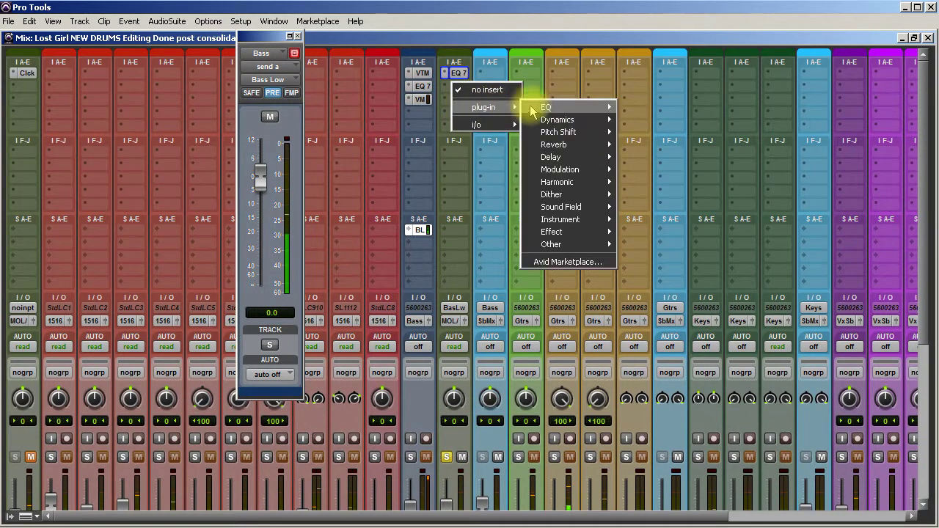
mouse_move(562, 119)
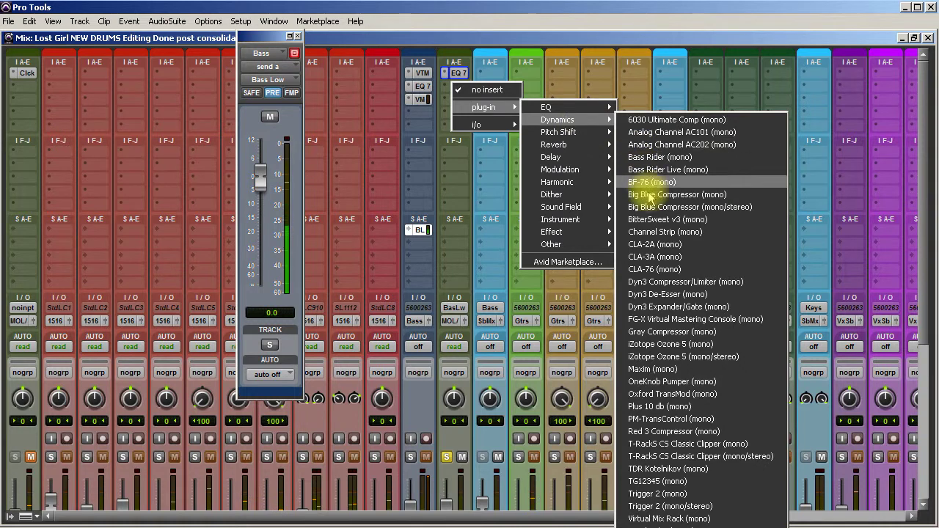
click(661, 282)
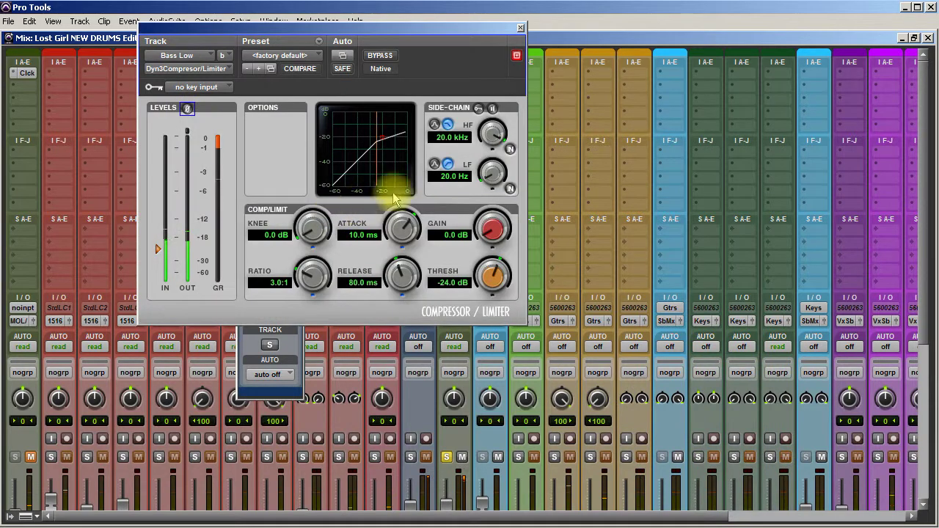
drag(405, 217, 403, 208)
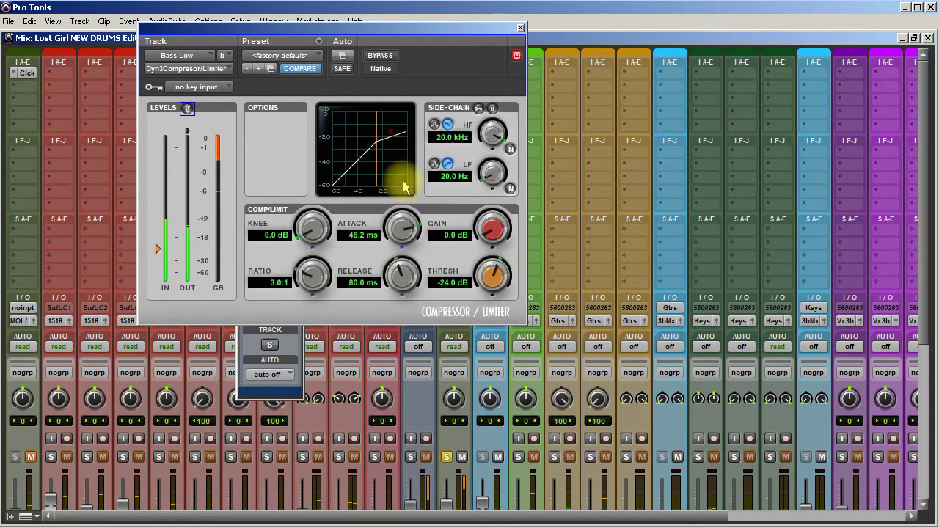
drag(402, 275, 392, 311)
drag(476, 292, 494, 317)
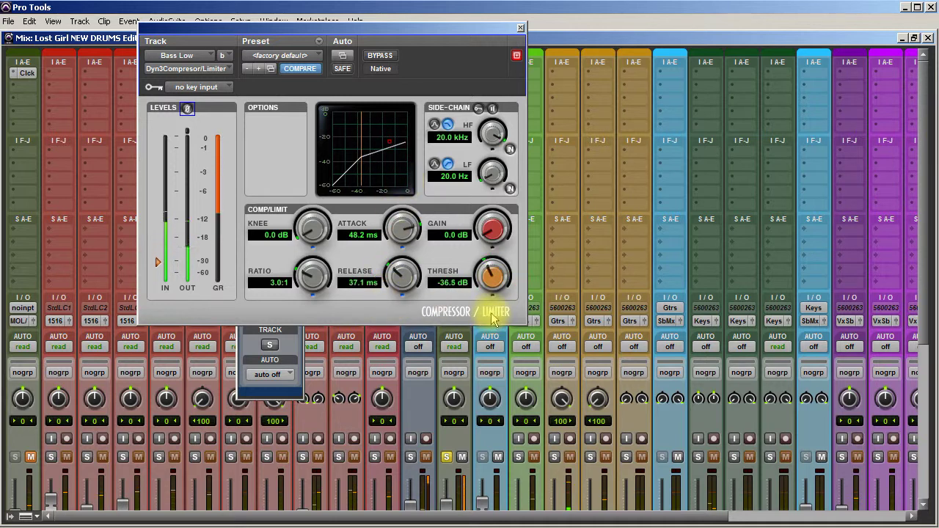
drag(497, 308, 495, 302)
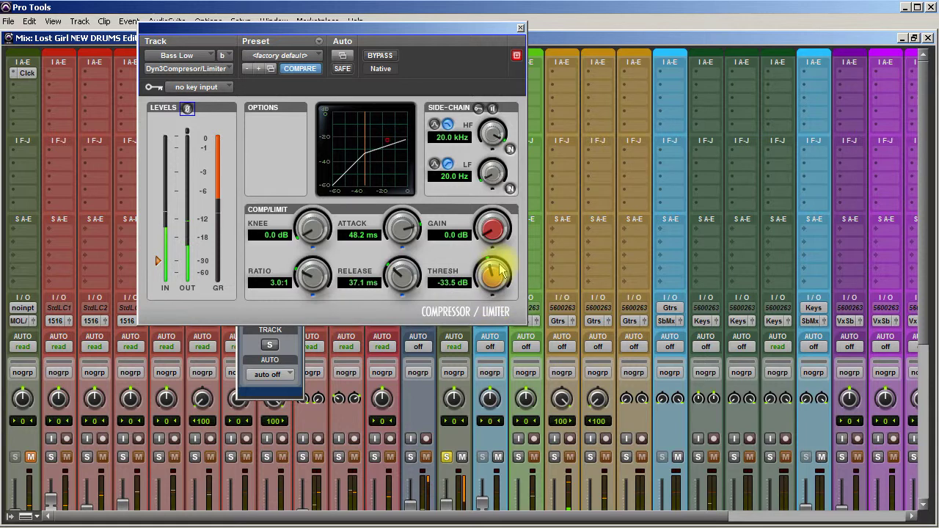
drag(492, 239, 487, 233)
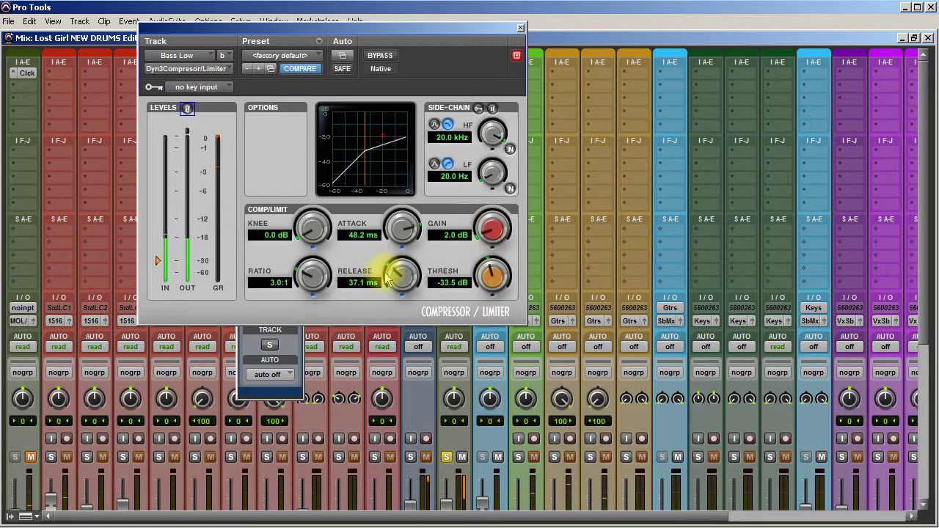
drag(397, 271, 389, 383)
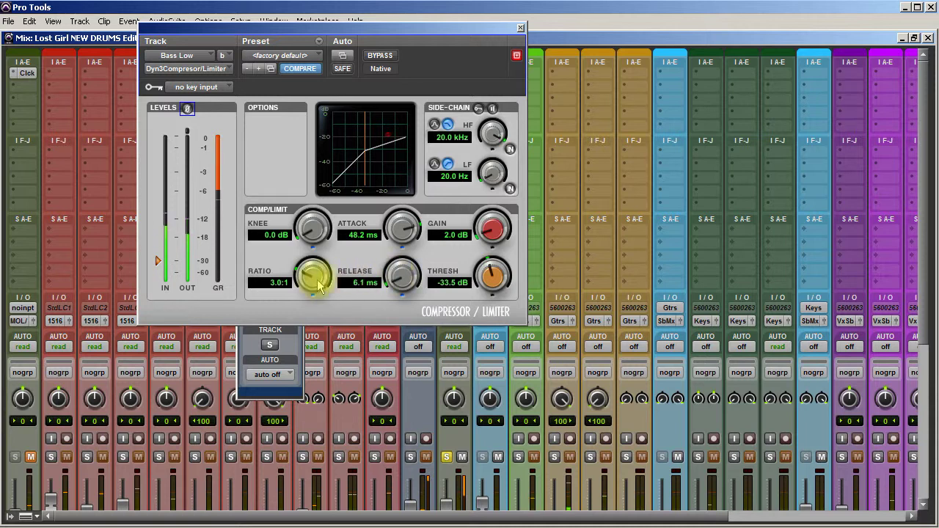
drag(311, 282, 313, 275)
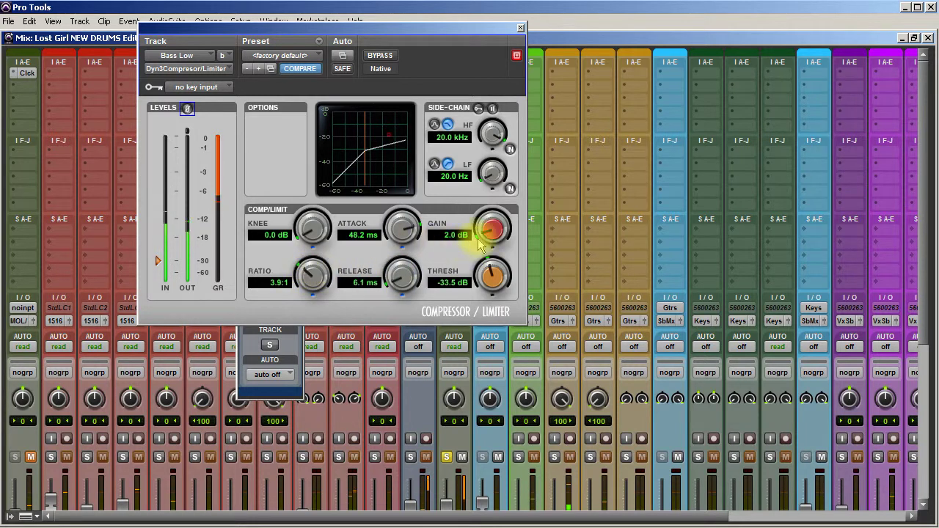
drag(477, 235, 499, 233)
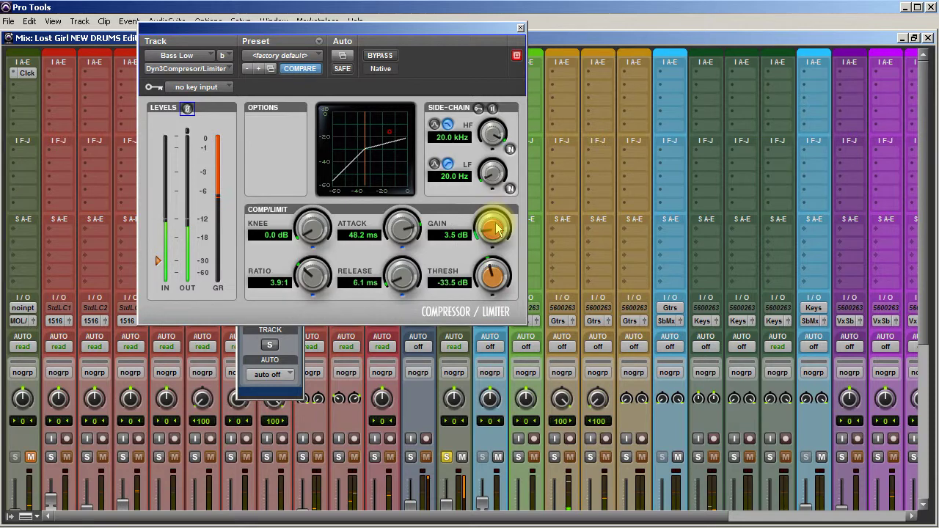
Step: Solo Bass, close the compressor and output windows, and bring BasLw from near silence to -5.7 dB
click(520, 27)
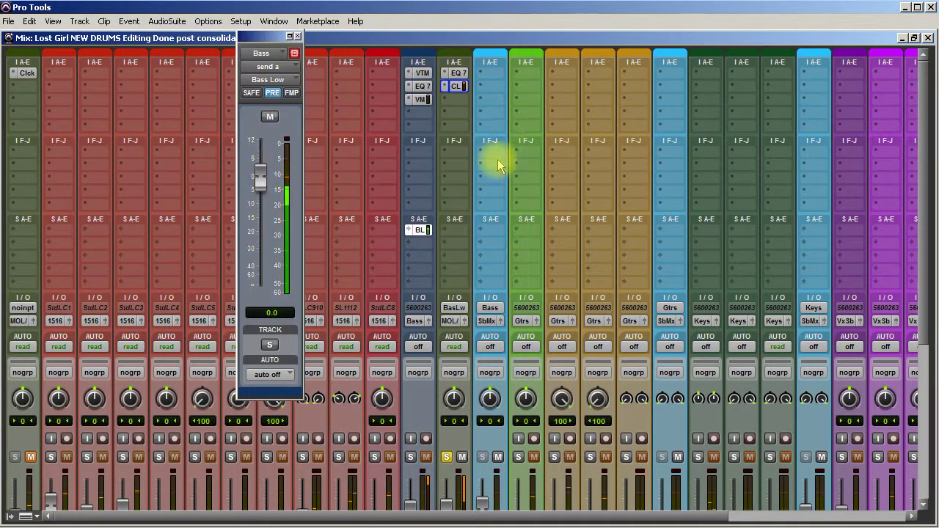
scroll(438, 411, down, 5)
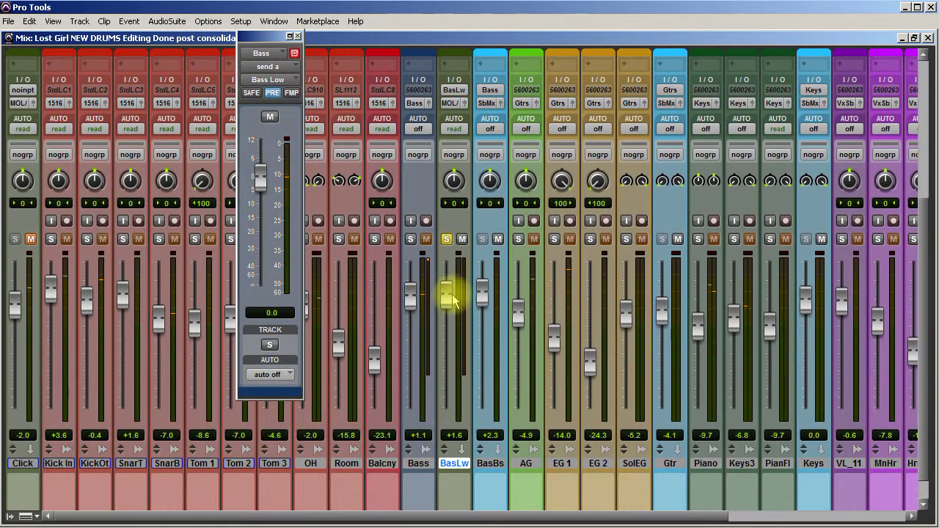
drag(450, 299, 454, 433)
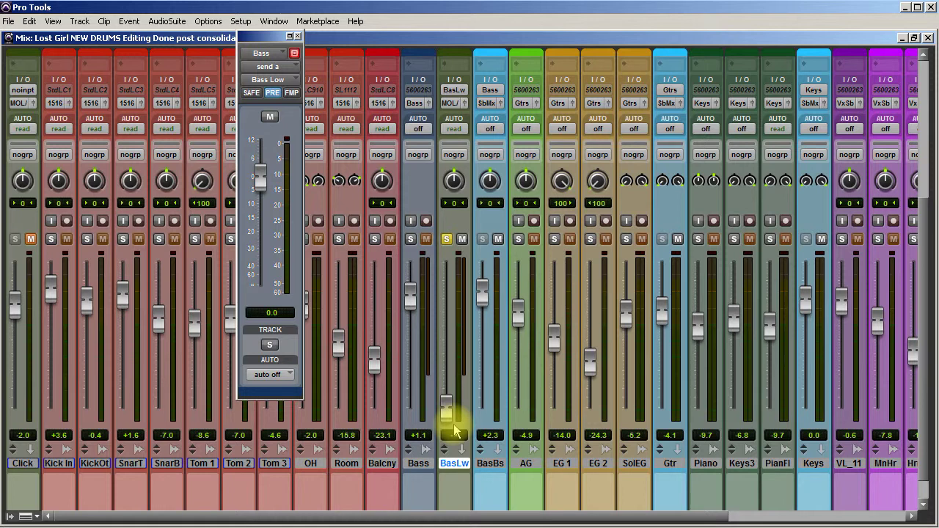
click(410, 239)
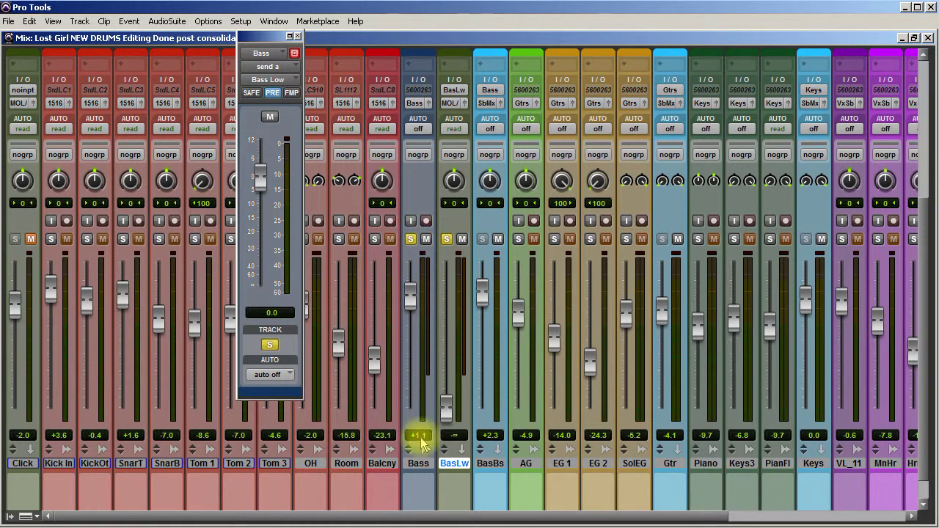
click(294, 53)
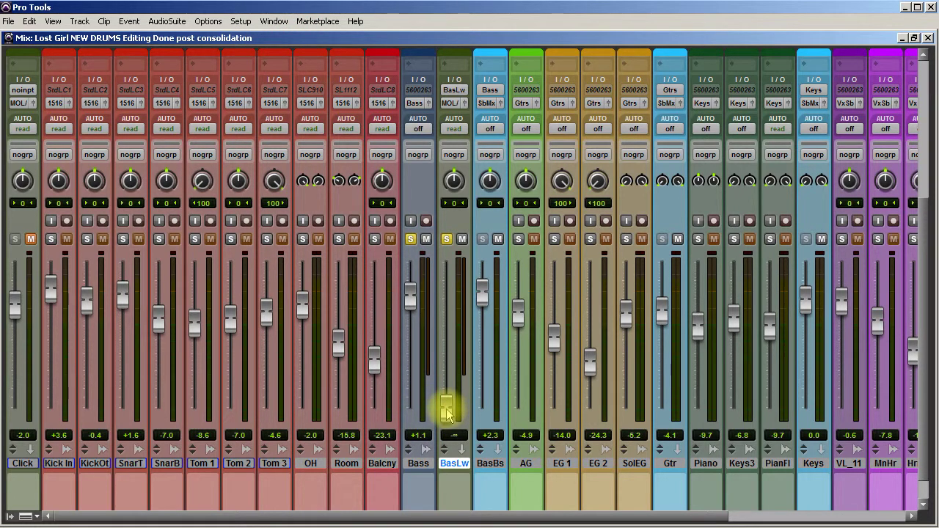
drag(448, 415, 457, 325)
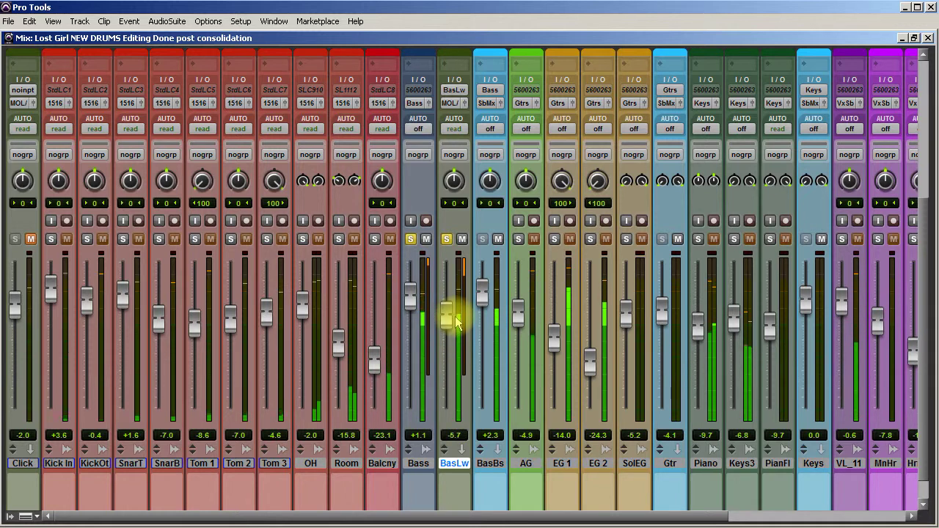
click(463, 241)
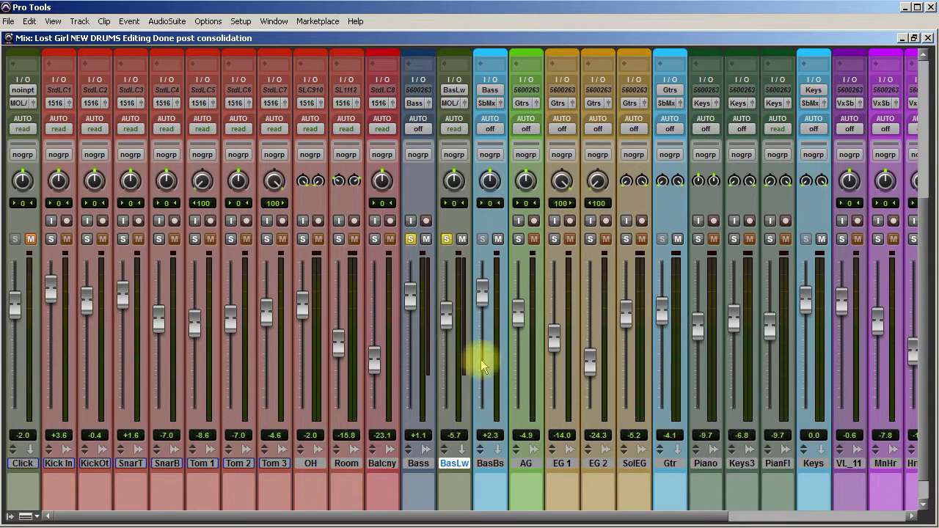
Step: Take the BasLw aux out of solo and solo the EG 1 guitar track
scroll(470, 360, up, 5)
click(449, 369)
scroll(450, 371, down, 3)
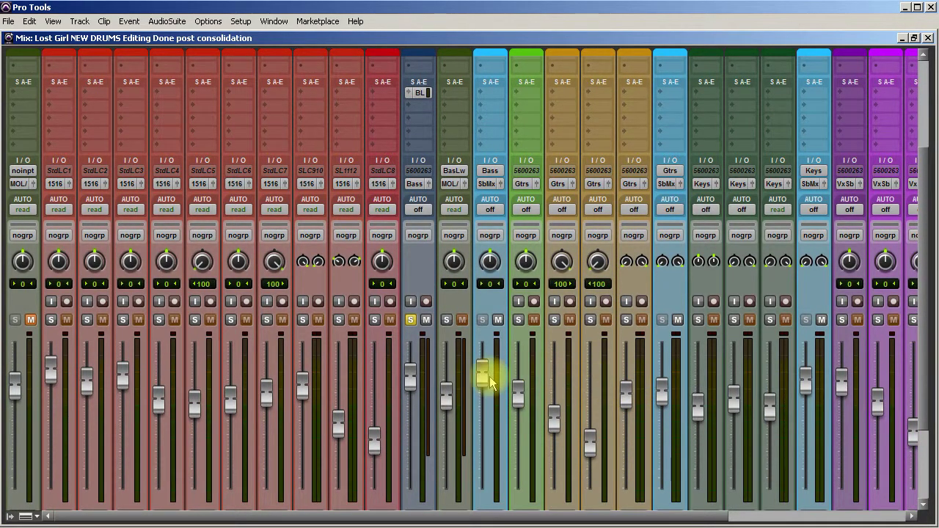
scroll(571, 378, up, 8)
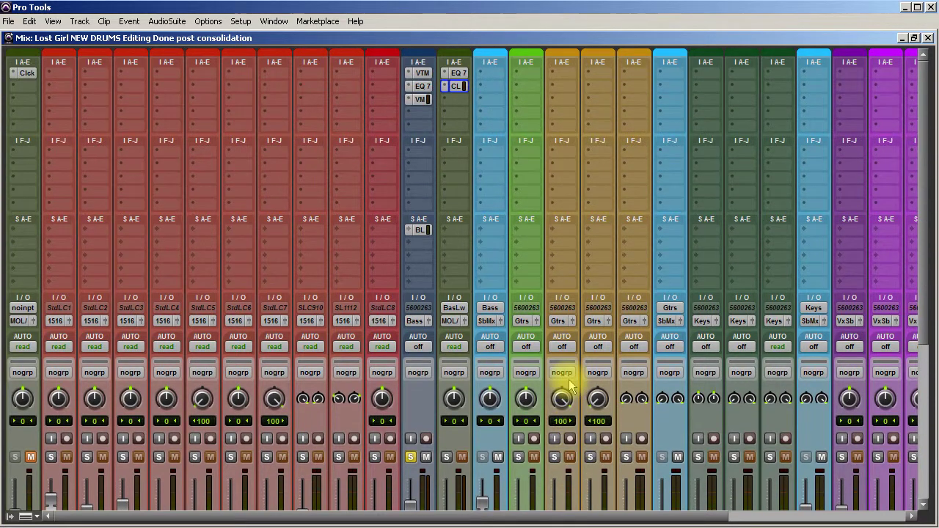
click(554, 456)
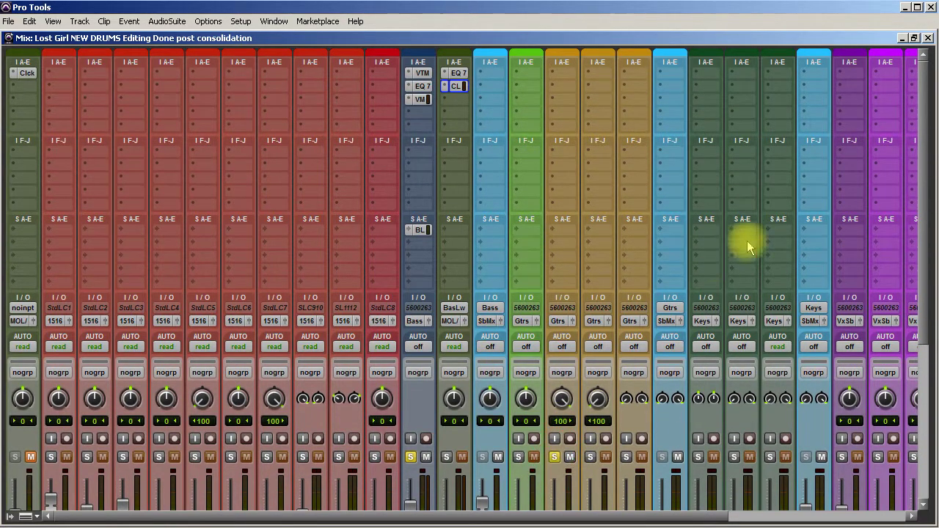
Step: Play back the soloed Bass and EG 1 tracks, then bring up EG 1's insert choices
scroll(558, 330, down, 12)
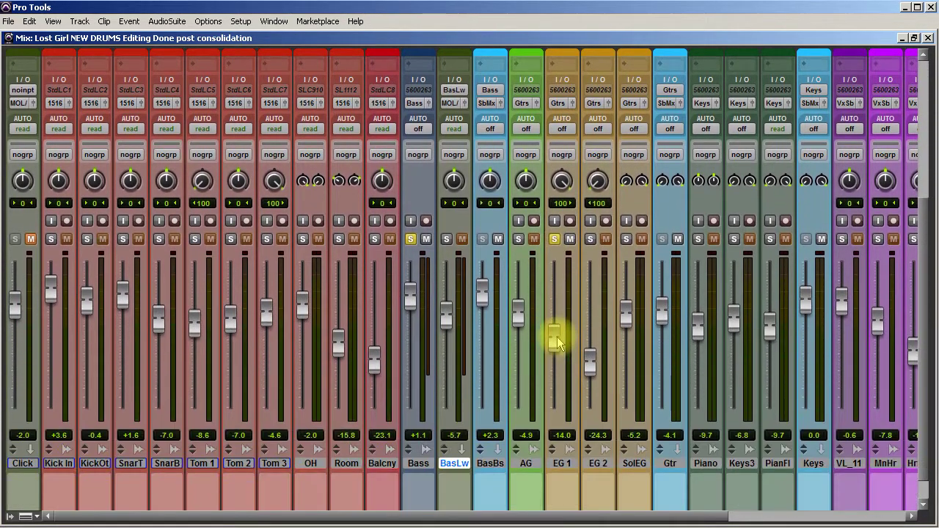
scroll(562, 370, up, 3)
key(space)
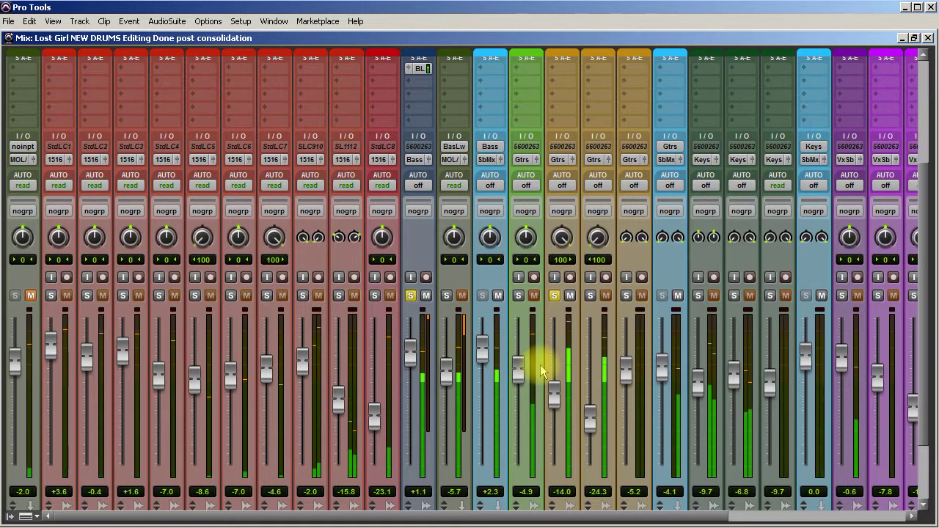
scroll(542, 370, up, 1)
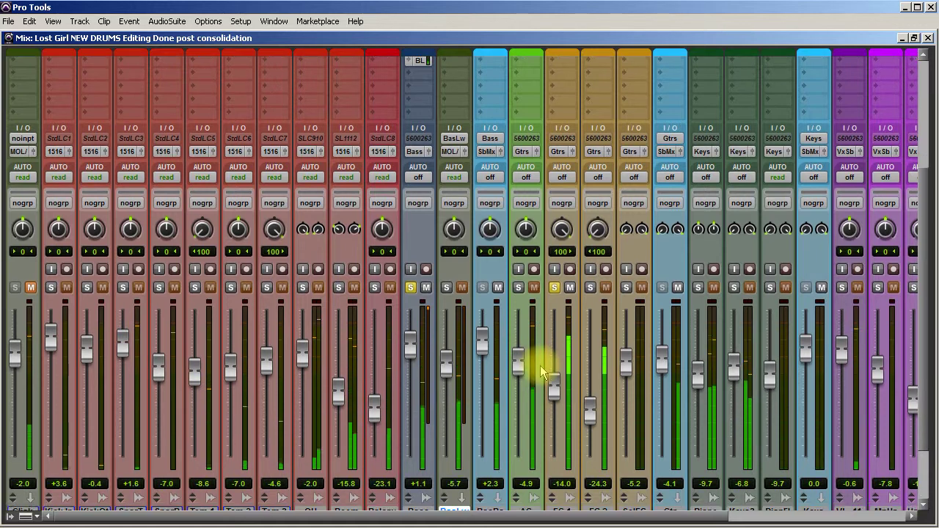
scroll(541, 367, up, 10)
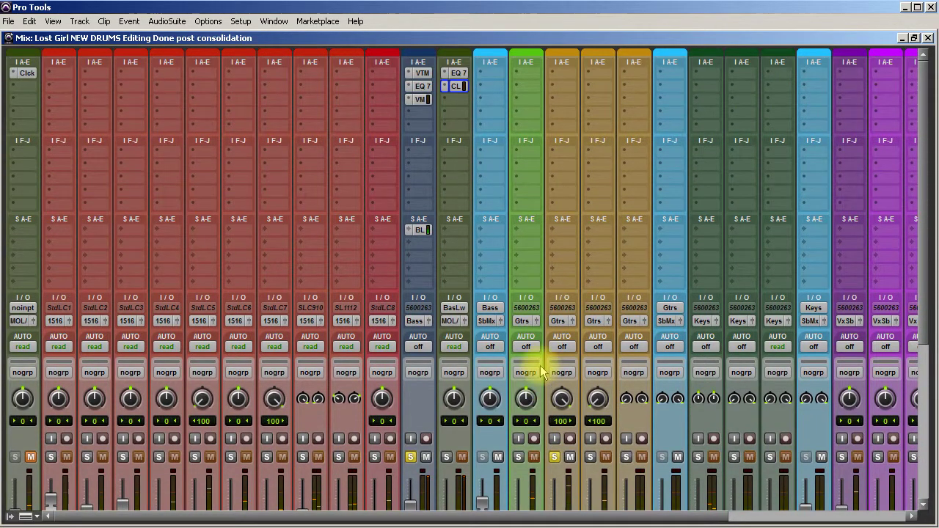
click(562, 74)
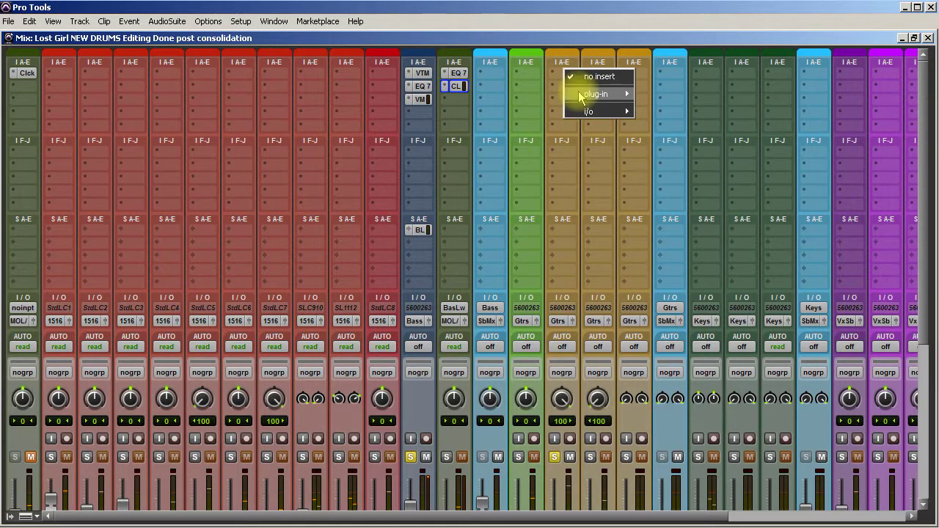
Step: Insert an EQ3 7-Band on EG 1 and centre its pan
mouse_move(627, 96)
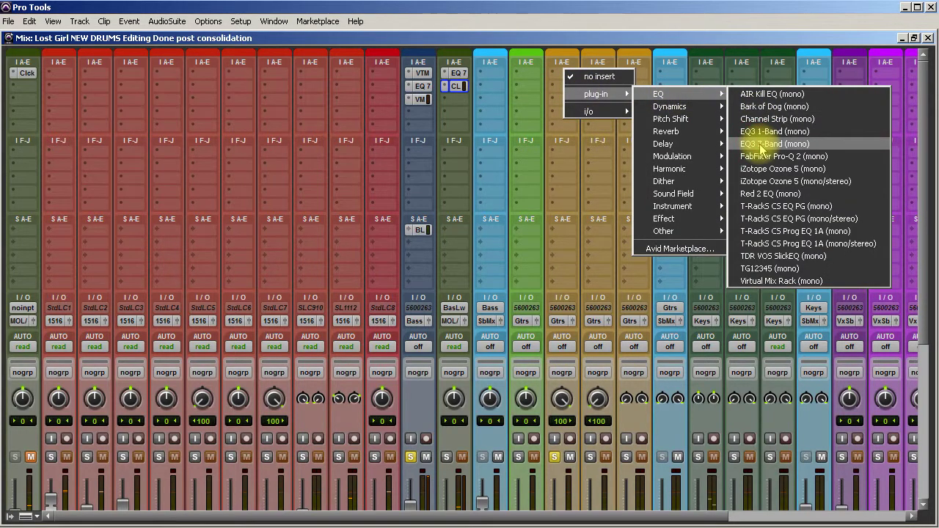
click(743, 145)
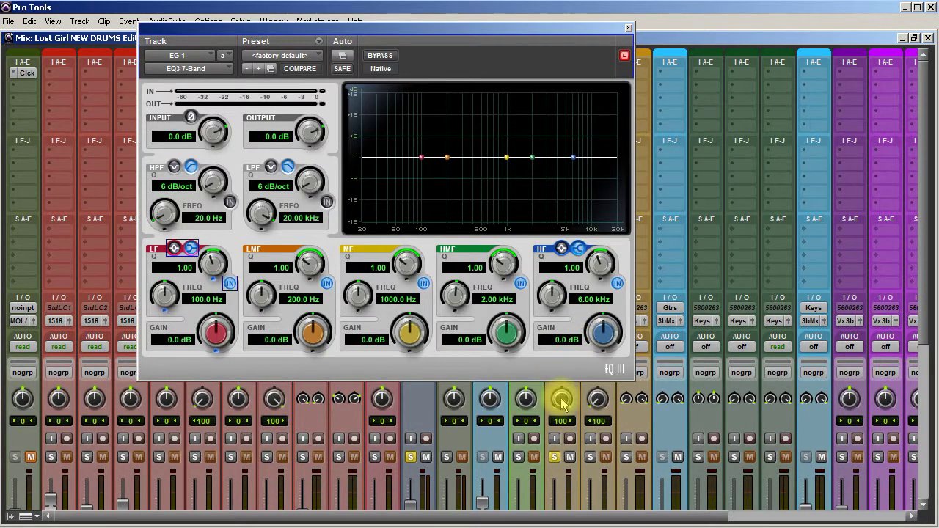
alt+click(562, 400)
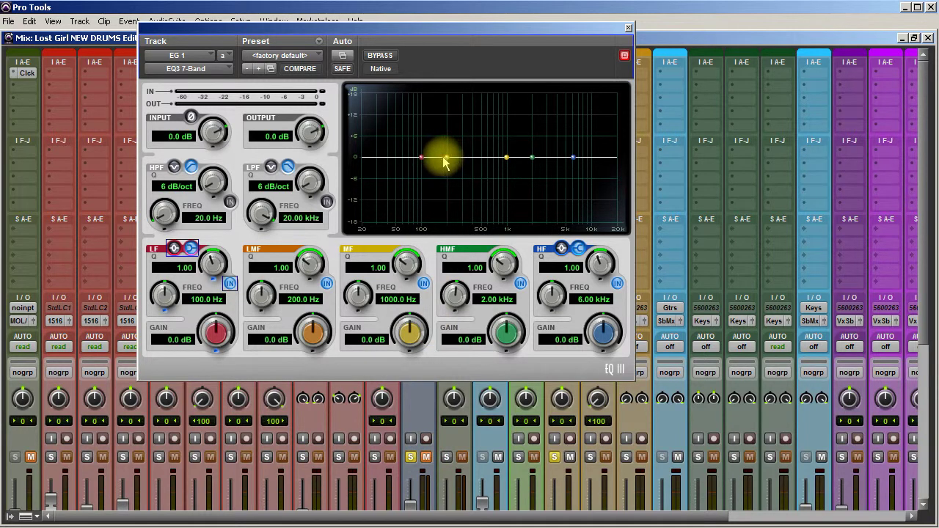
Step: Sweep the low-mid band to 433.7 Hz and set its gain to a -2.6 dB cut
drag(445, 159, 464, 126)
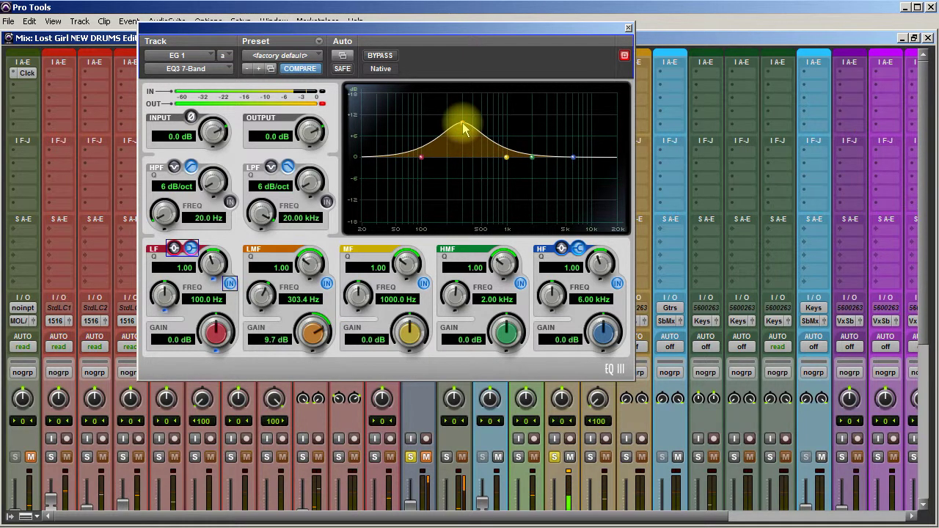
mouse_move(463, 127)
mouse_down()
mouse_move(484, 127)
mouse_move(444, 128)
mouse_move(476, 128)
mouse_up()
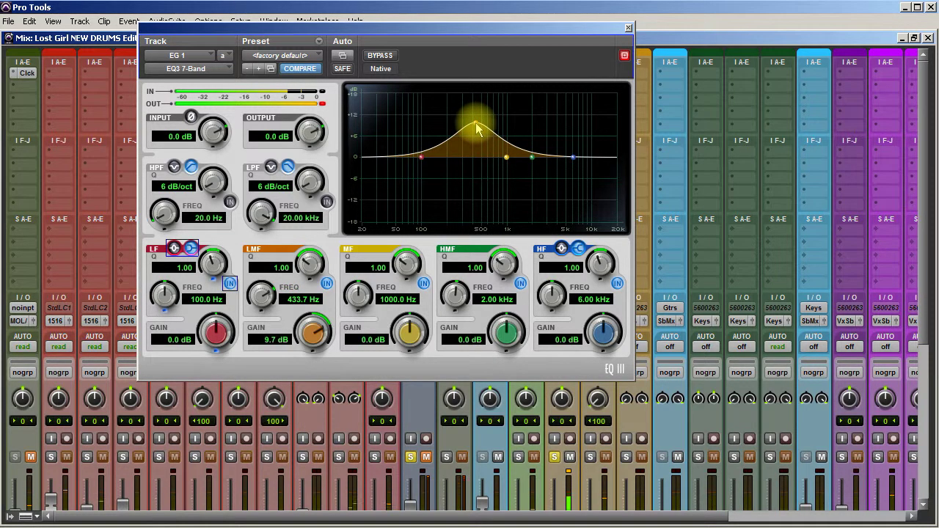
drag(314, 328, 308, 392)
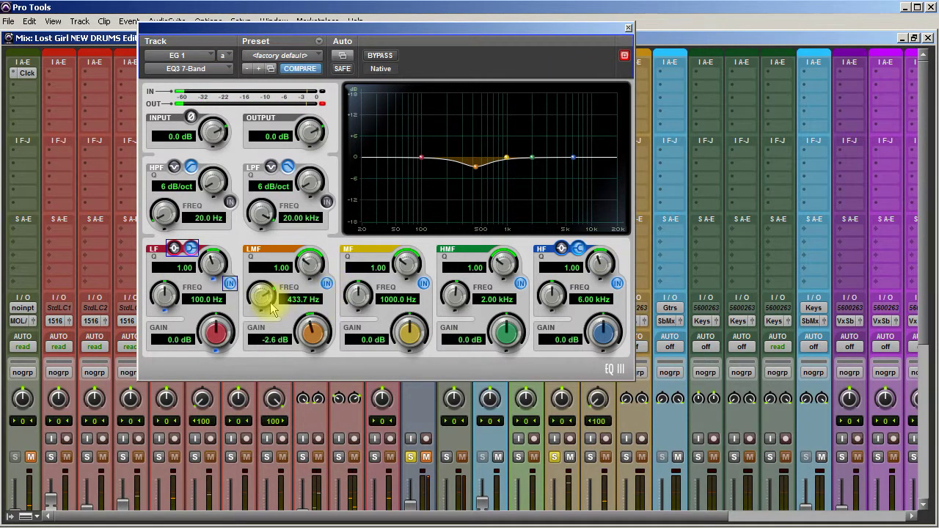
click(627, 28)
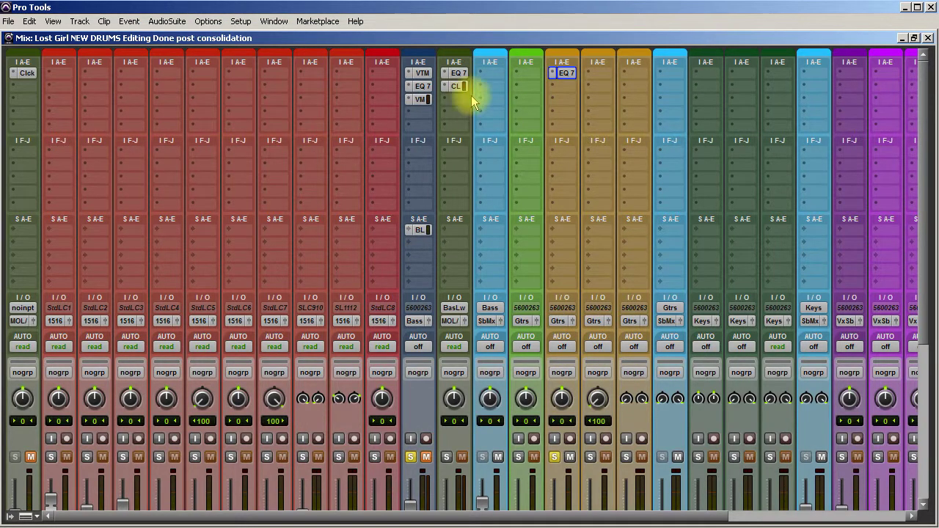
Step: Insert an EQ3 7-Band on the Bass Buss and boost its low-mid about 2 dB near 435 Hz
scroll(487, 153, down, 3)
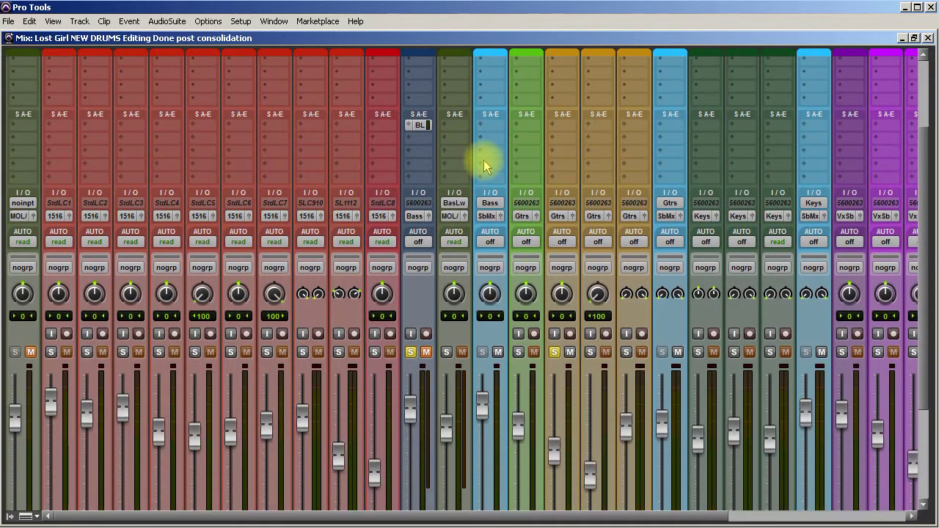
scroll(483, 165, down, 3)
scroll(486, 158, up, 6)
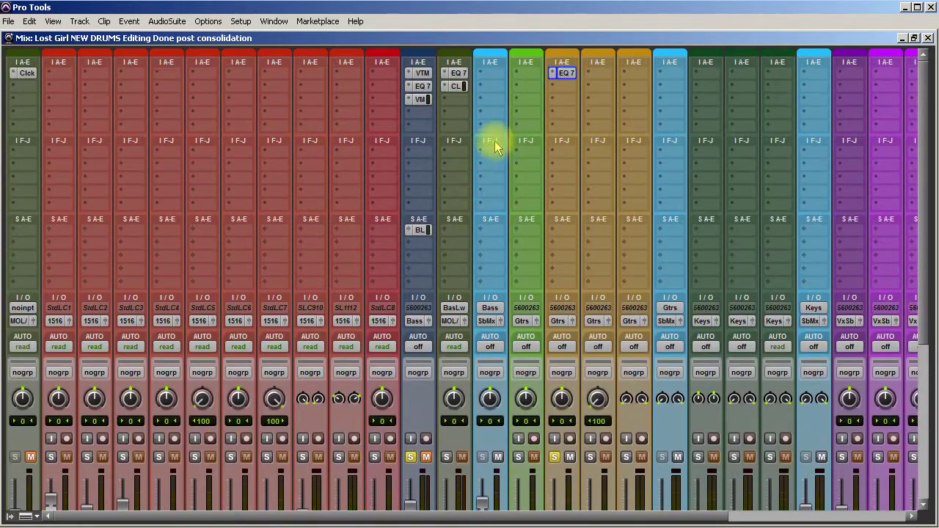
click(489, 73)
mouse_move(520, 94)
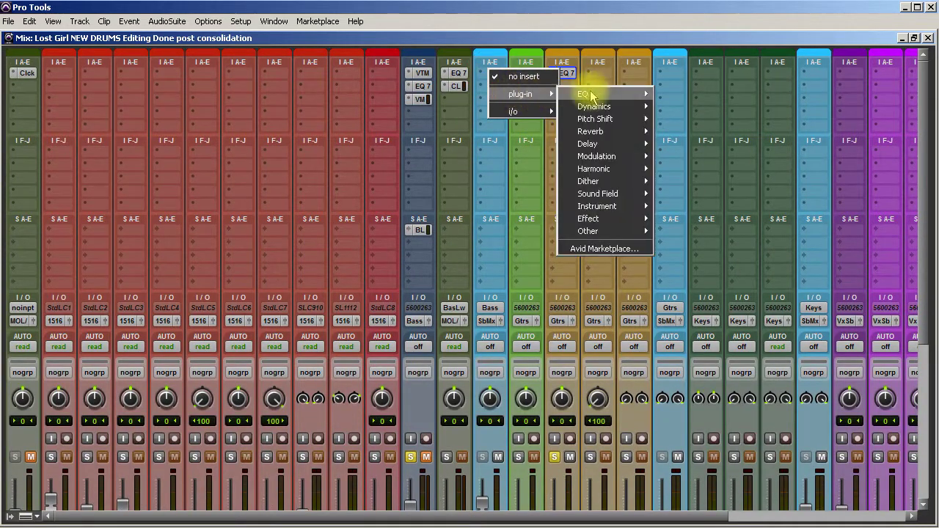
mouse_move(592, 94)
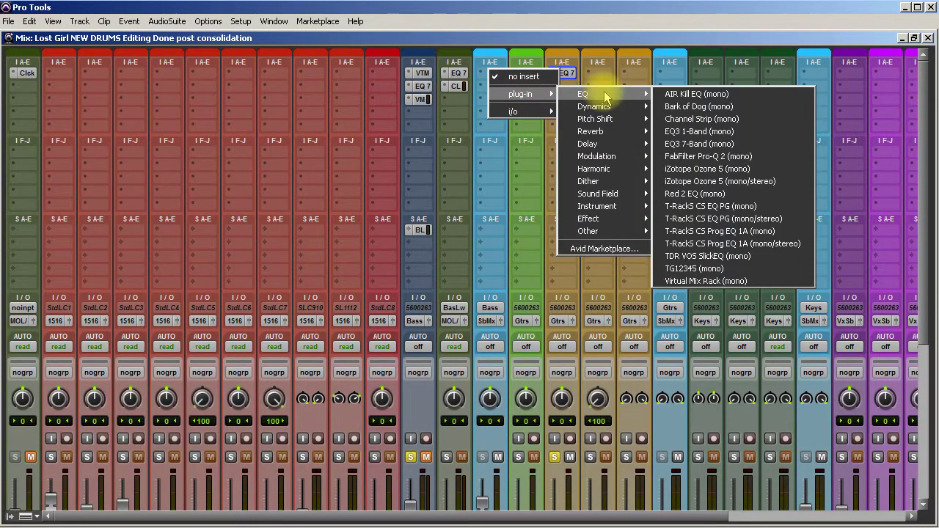
click(685, 144)
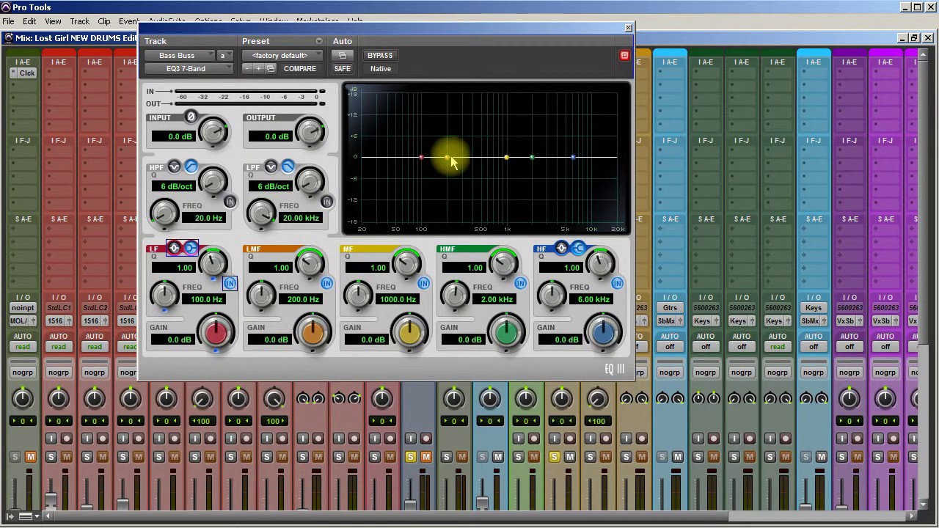
drag(448, 158, 475, 154)
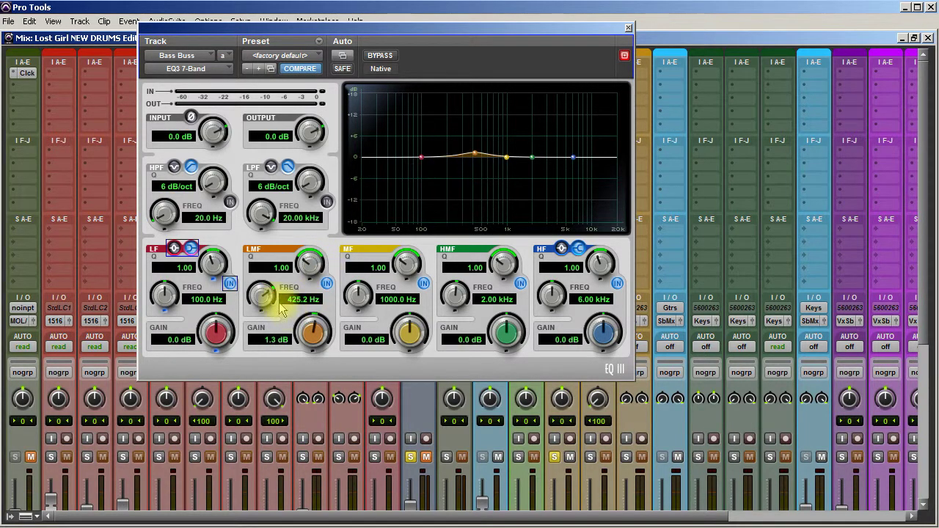
drag(270, 297, 272, 301)
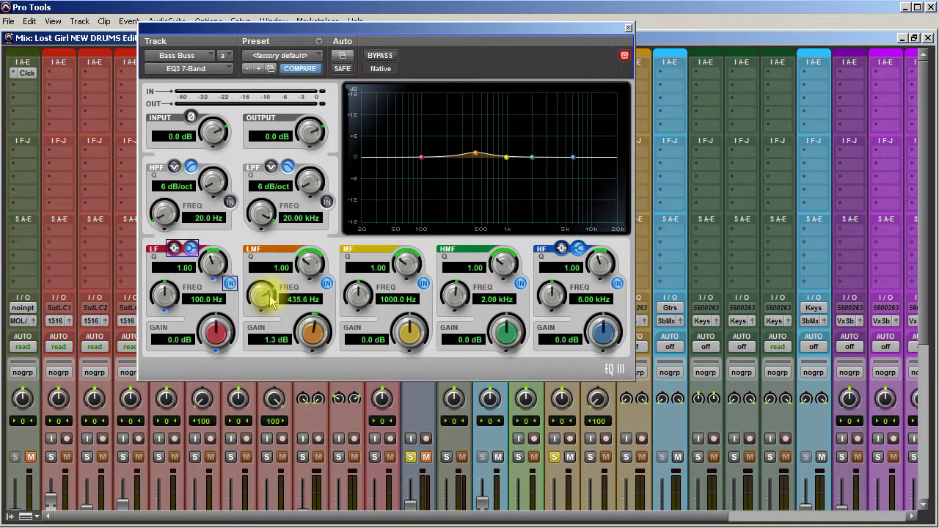
drag(323, 334, 325, 312)
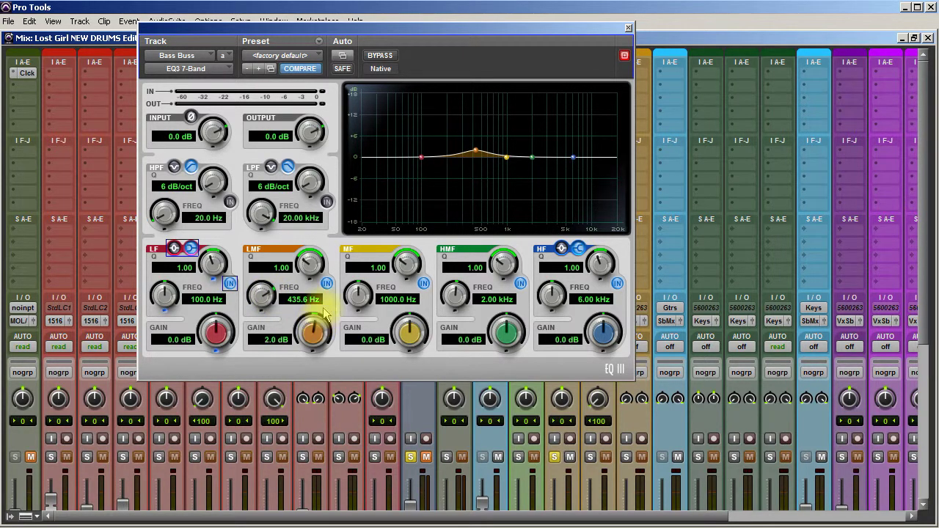
Step: Compare against EG 1's EQ, then raise the Bass Buss low-mid boost to 2.5 dB at 435.6 Hz
drag(504, 30, 400, 28)
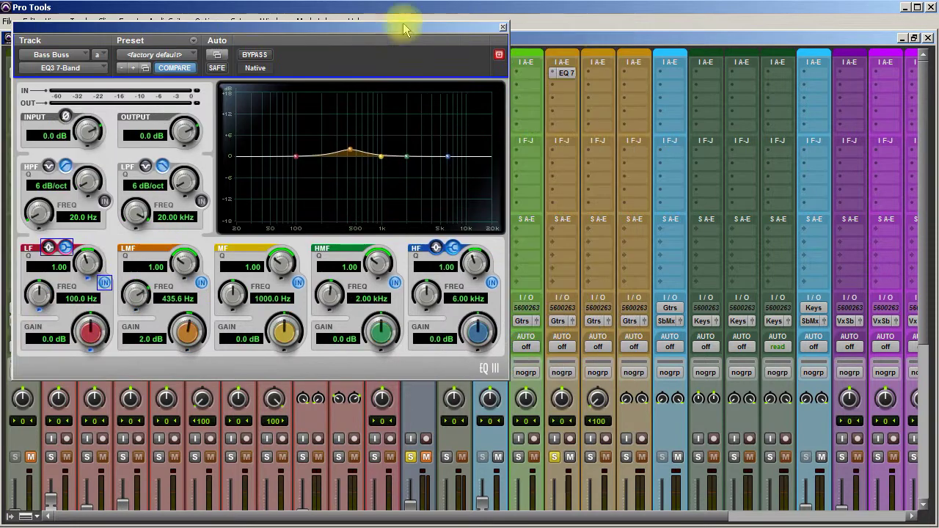
click(566, 75)
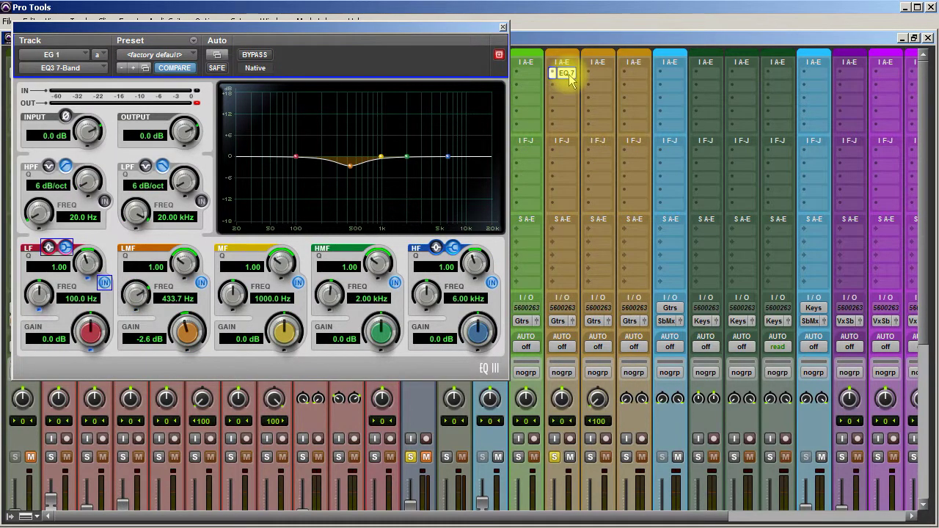
click(503, 27)
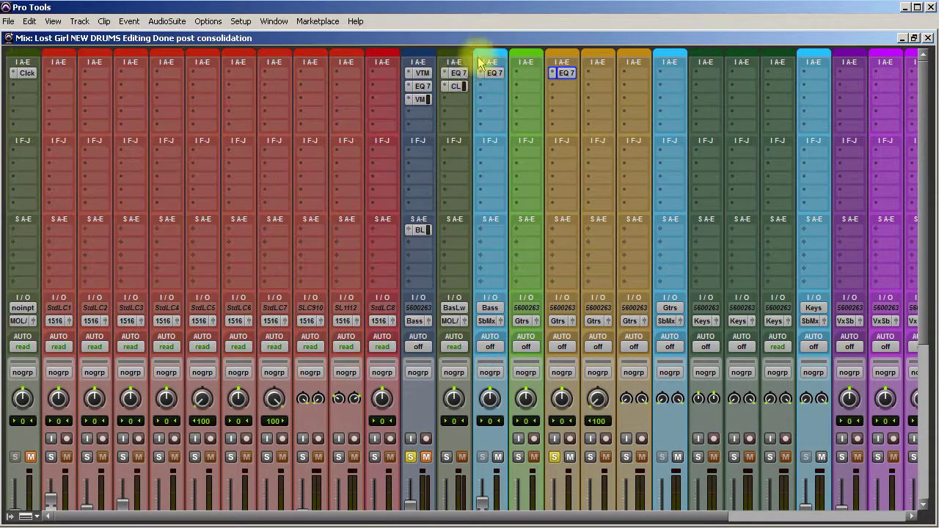
click(490, 73)
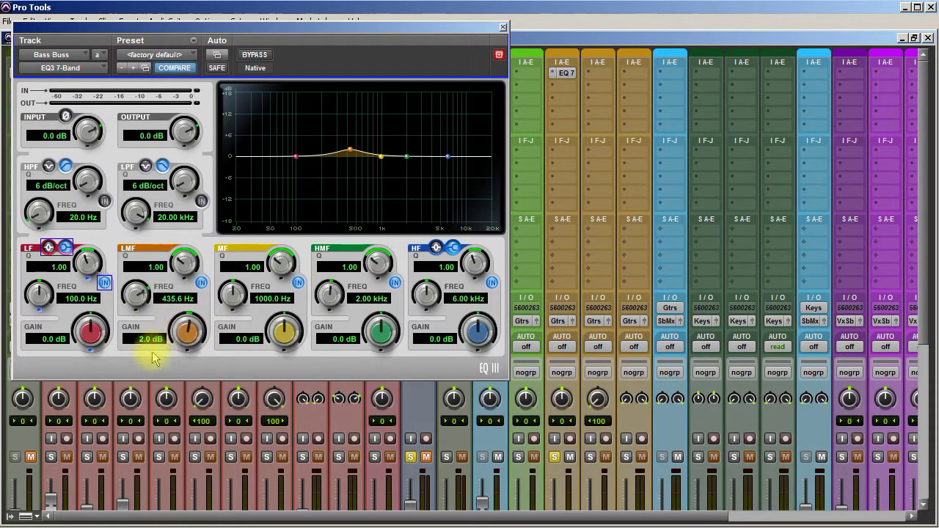
drag(181, 330, 177, 345)
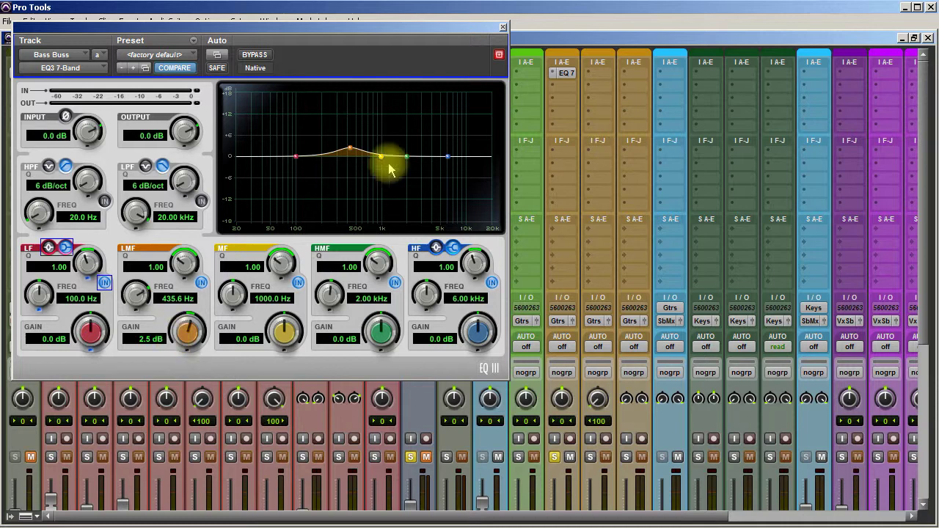
click(503, 27)
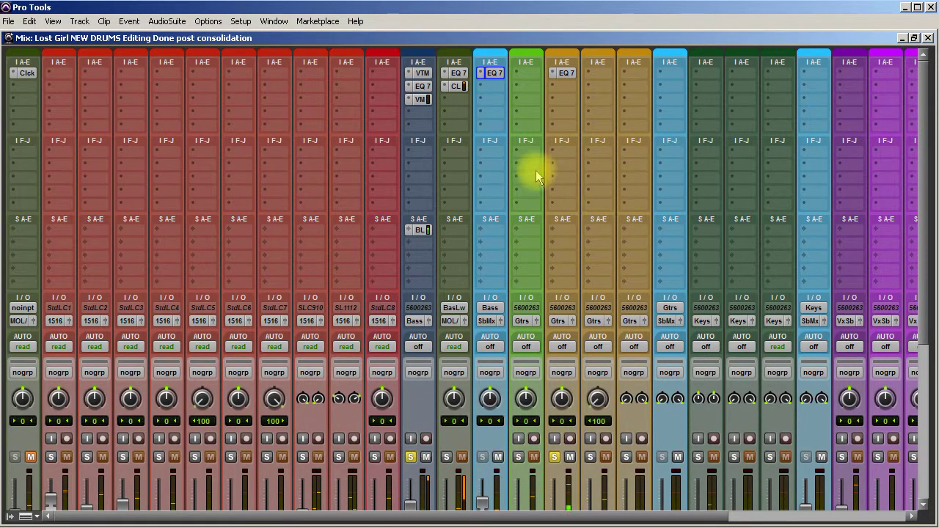
scroll(485, 449, down, 3)
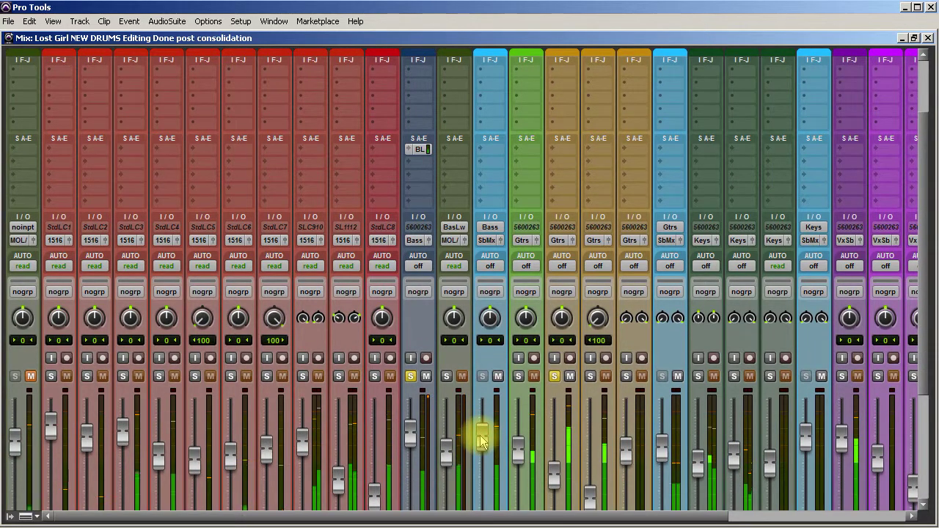
scroll(556, 445, up, 3)
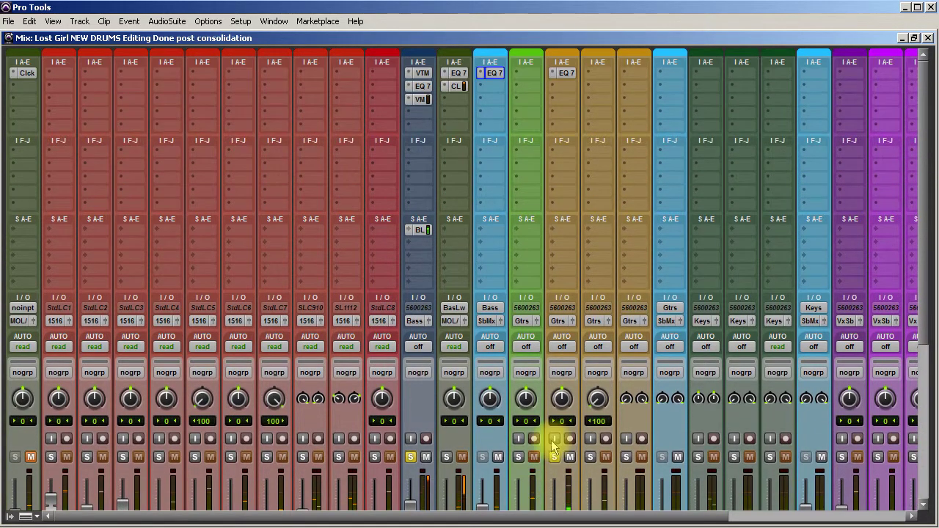
drag(562, 76, 490, 73)
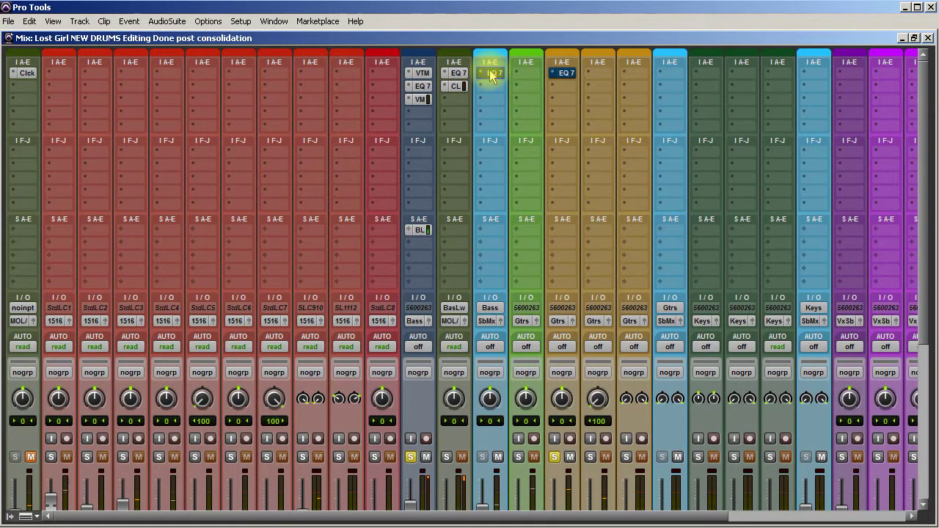
drag(492, 74, 569, 79)
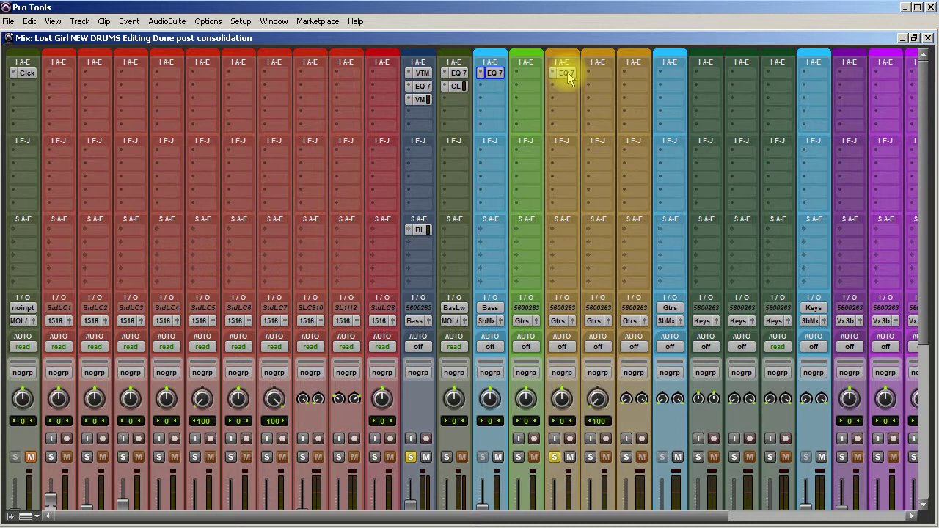
drag(568, 79, 563, 73)
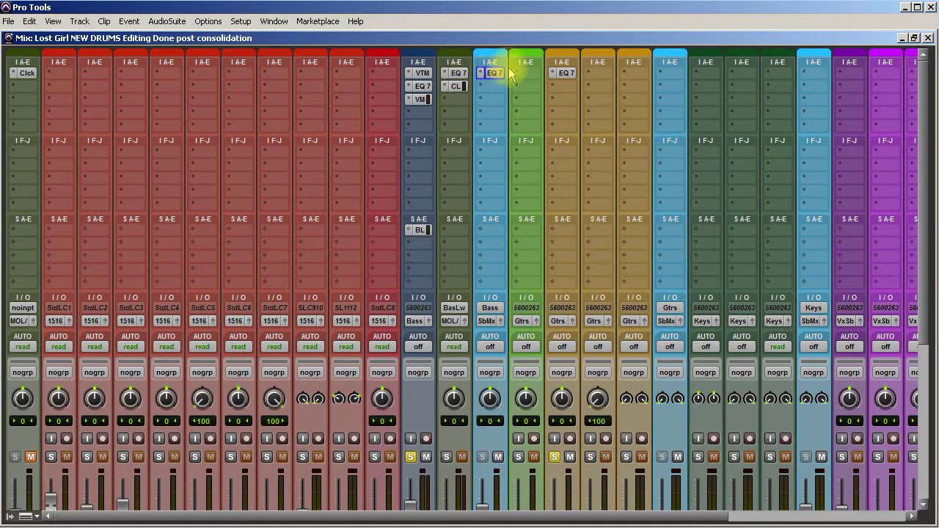
drag(493, 74, 561, 76)
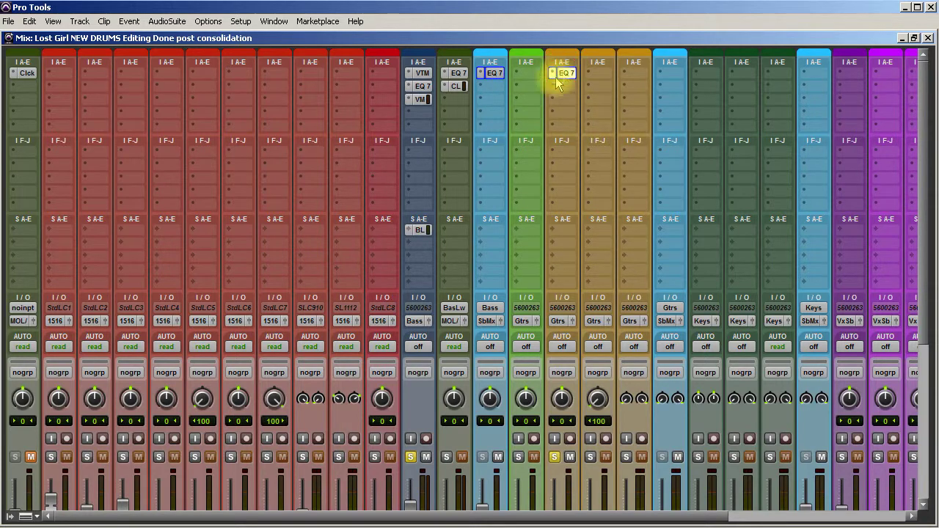
Step: Remove the EQ inserts from the guitar and bass channels and clear BasLw's inserts
click(562, 74)
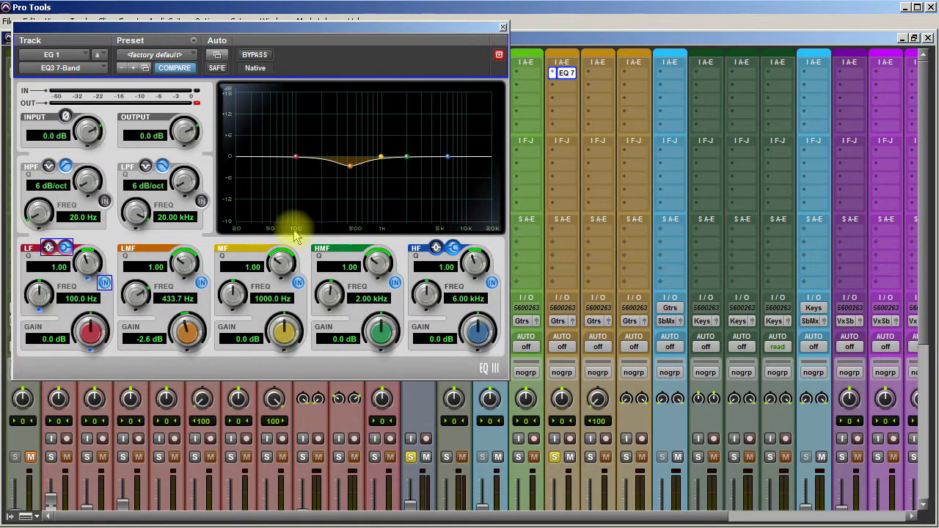
click(503, 26)
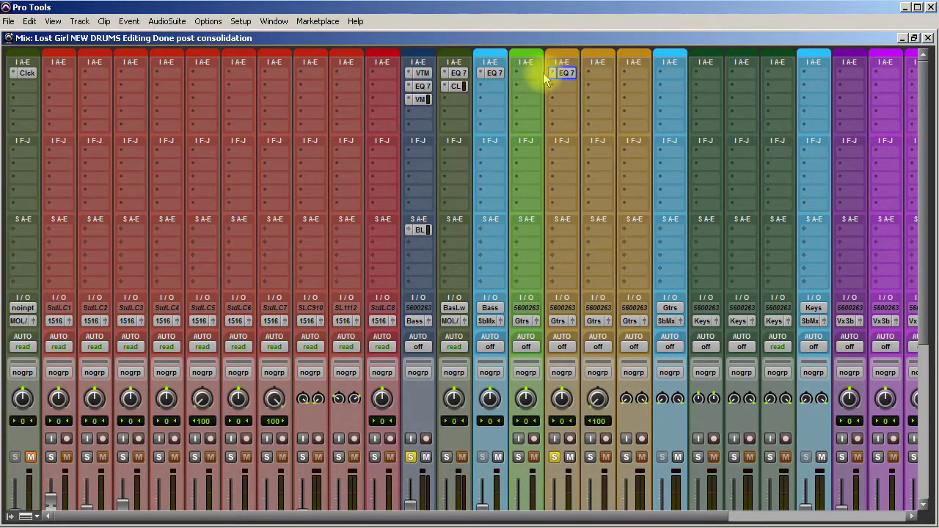
click(563, 73)
click(580, 78)
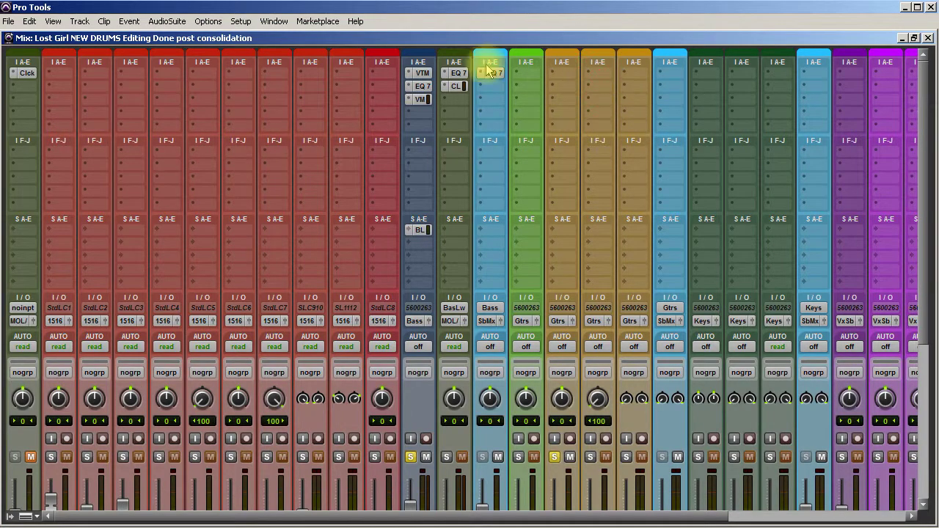
click(491, 74)
click(507, 77)
click(449, 76)
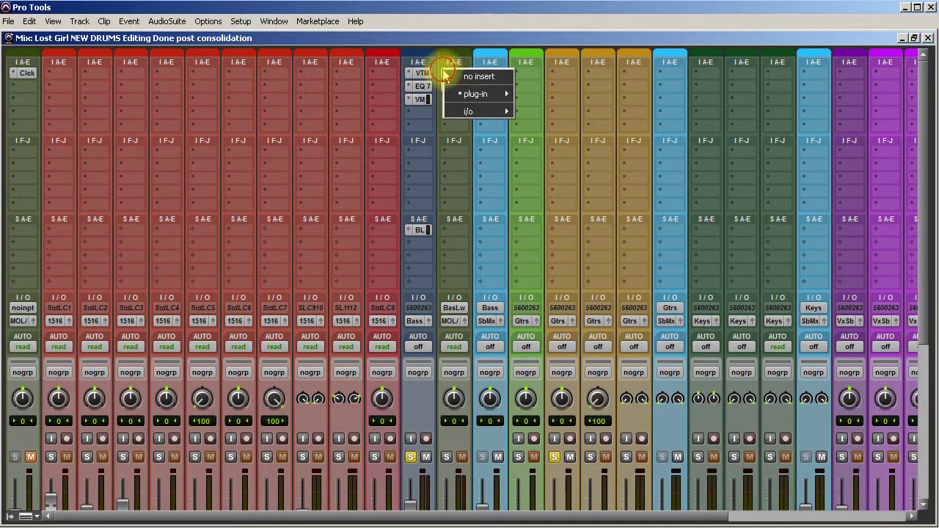
click(449, 77)
click(444, 86)
click(458, 90)
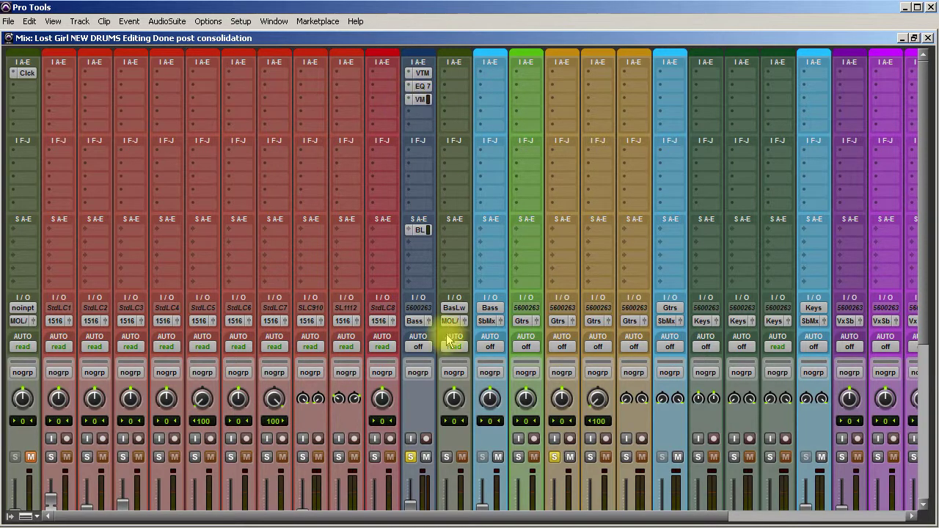
Step: Remove the BL send from the Bass track and hide the BasLw aux
click(417, 230)
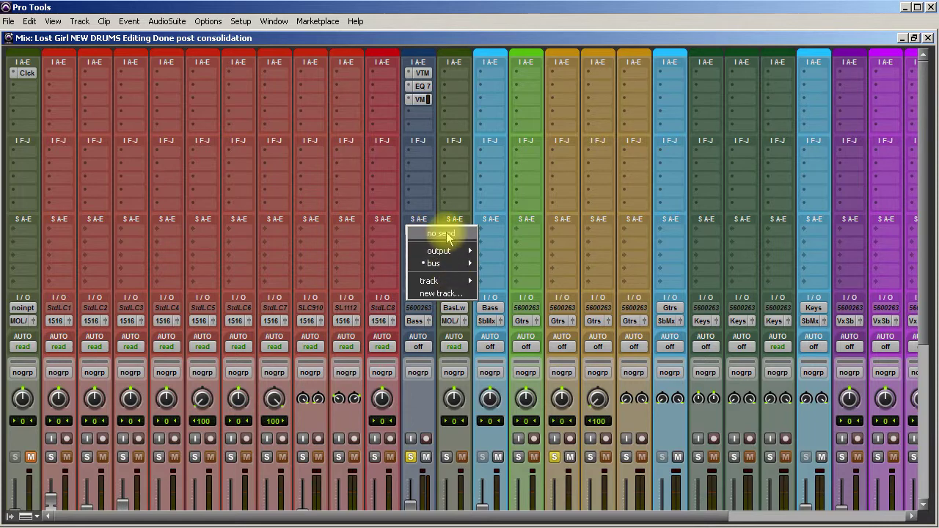
click(445, 233)
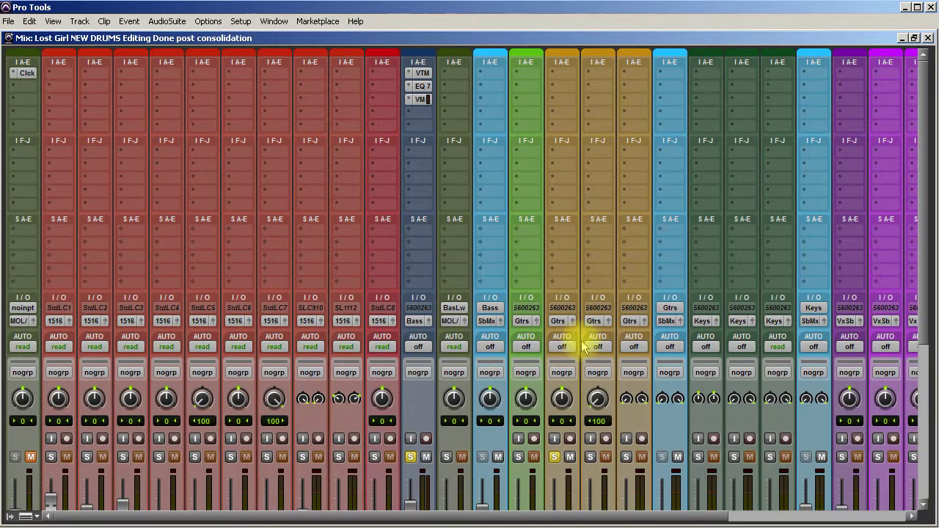
scroll(550, 374, down, 3)
scroll(534, 407, down, 3)
right_click(449, 436)
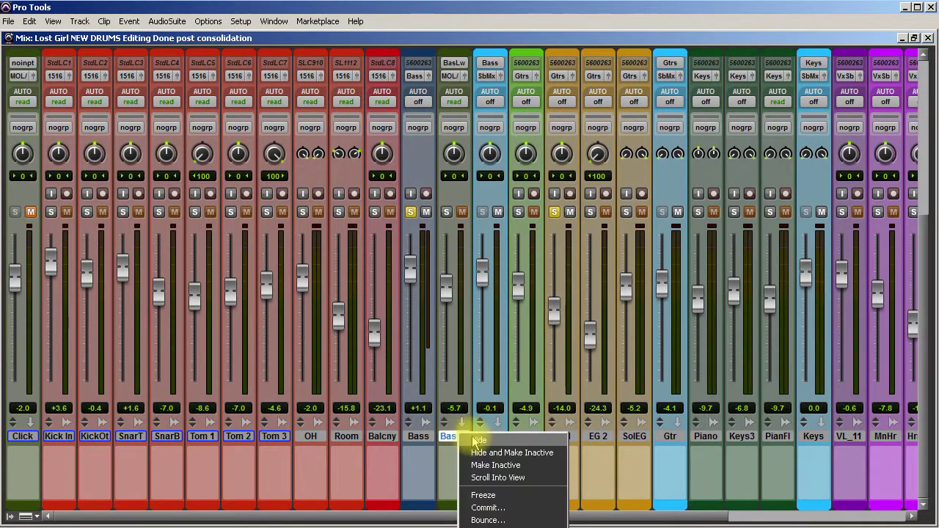
click(478, 440)
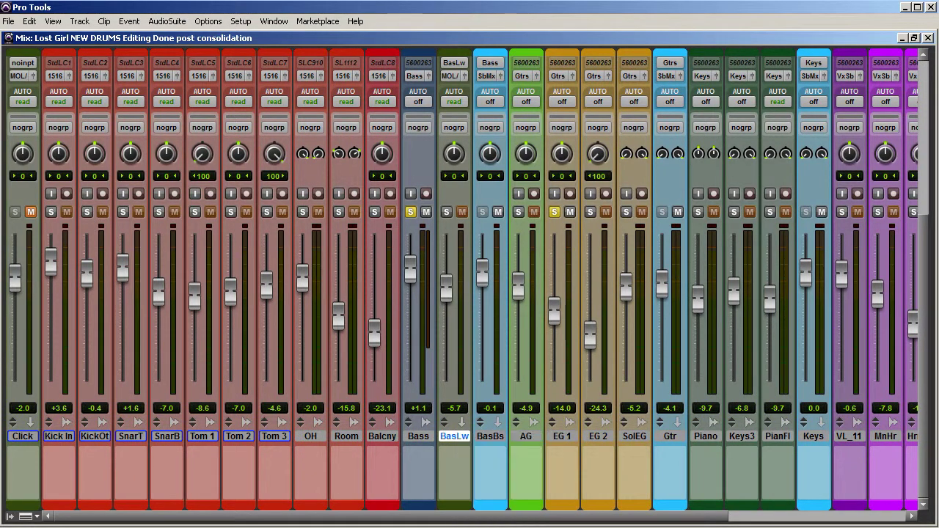
Step: Pan the EG 1 guitar hard right to 100
scroll(540, 418, up, 6)
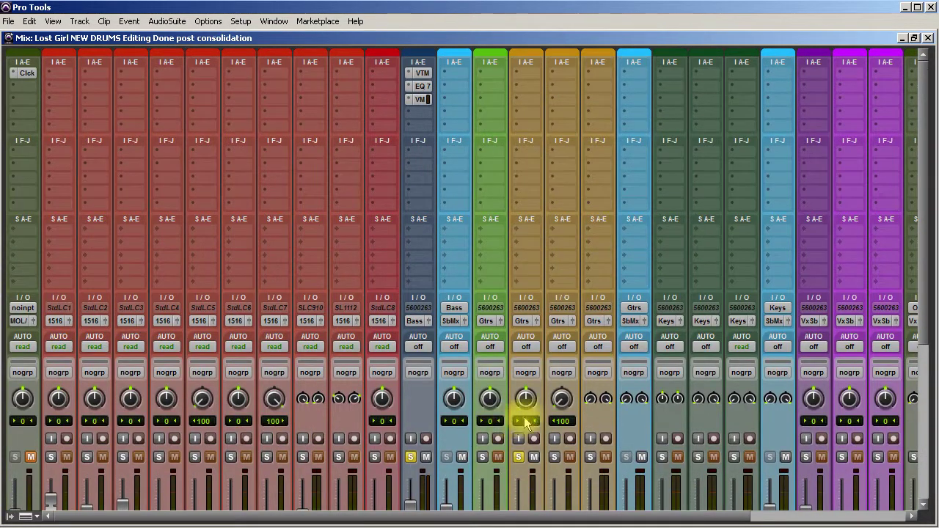
drag(525, 400, 525, 375)
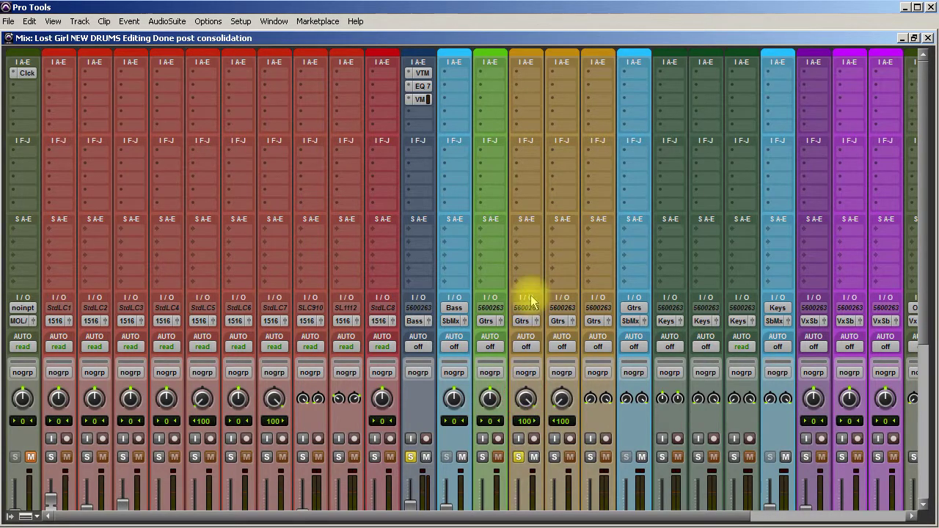
drag(503, 344, 550, 257)
scroll(524, 436, down, 2)
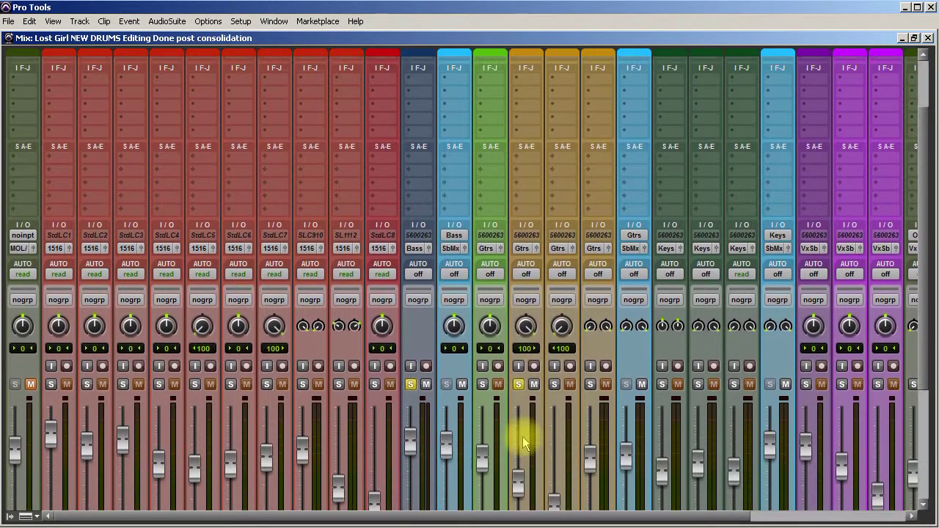
scroll(521, 390, down, 3)
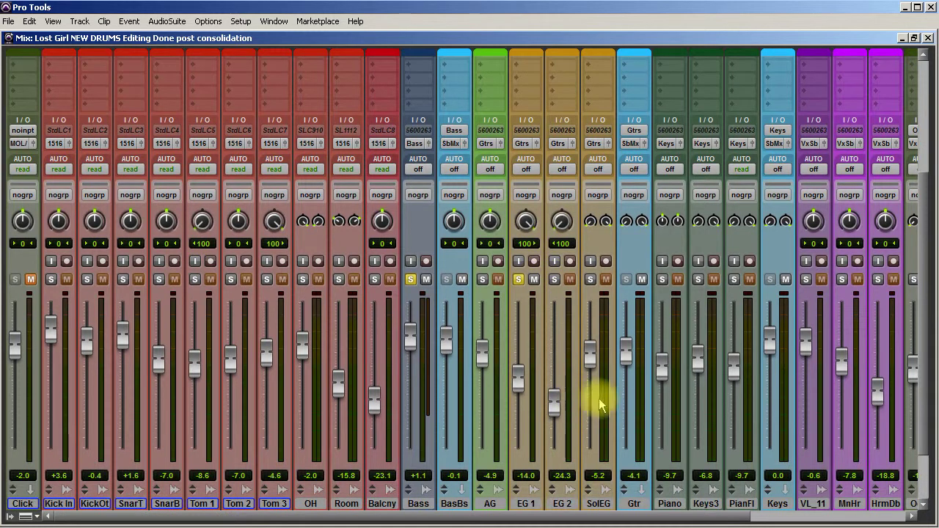